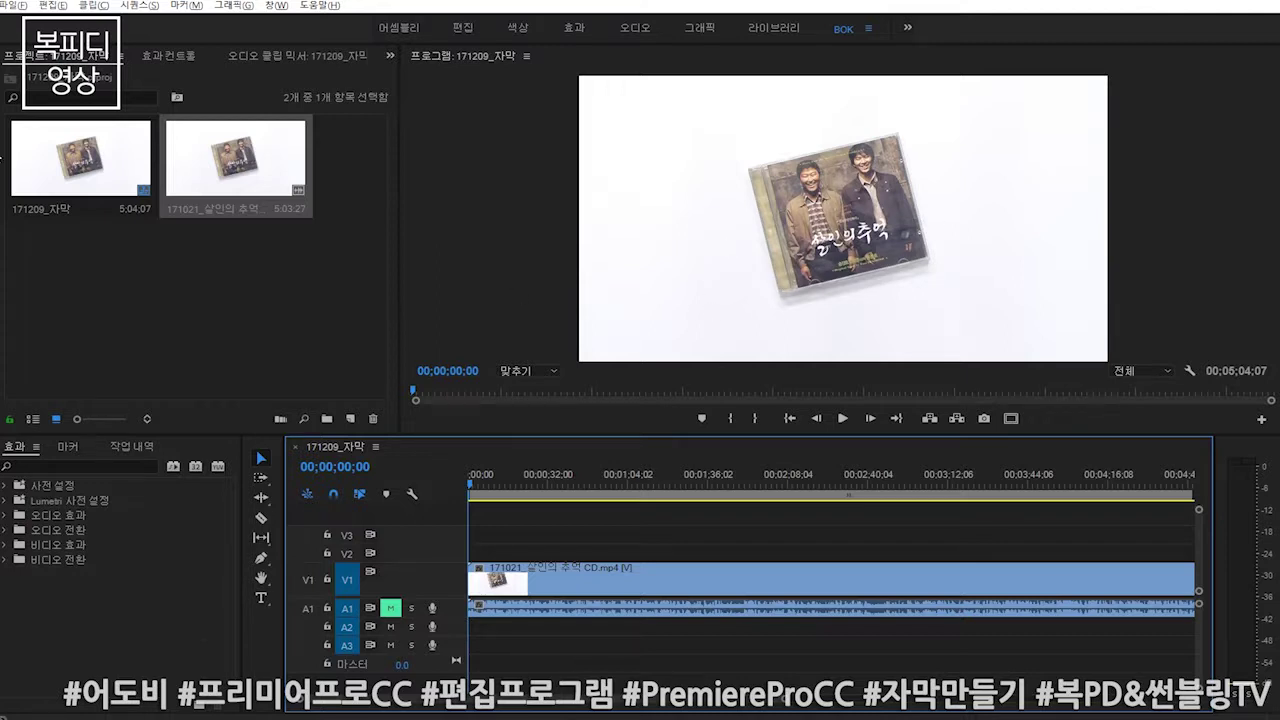
- Create legacy title 제목 01 with default settings, then close the Title editor
click(14, 5)
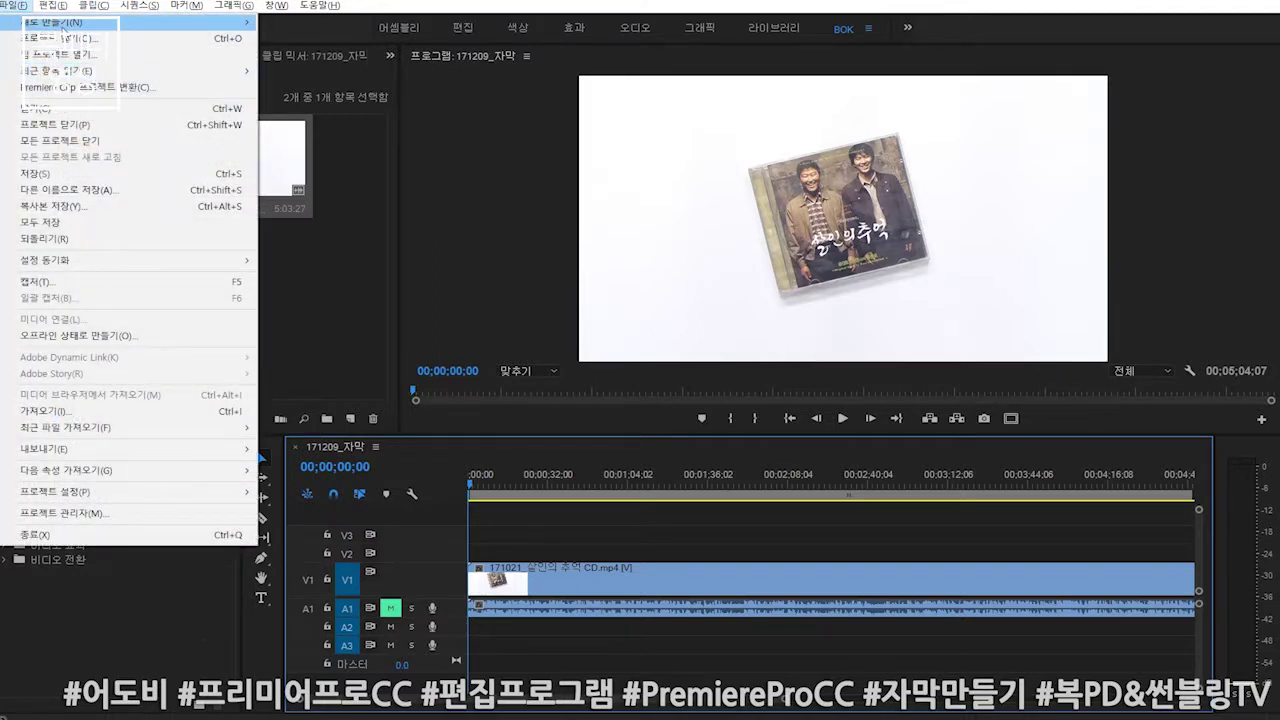
mouse_move(62, 26)
click(356, 175)
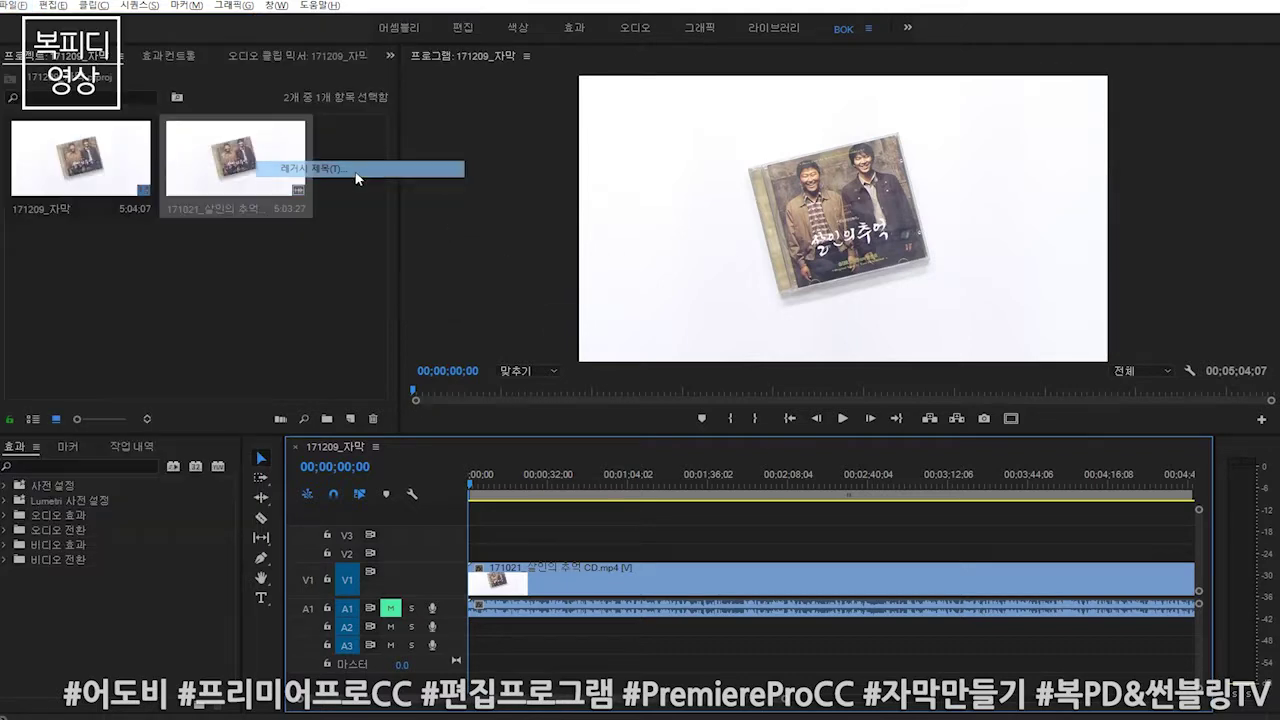
click(660, 428)
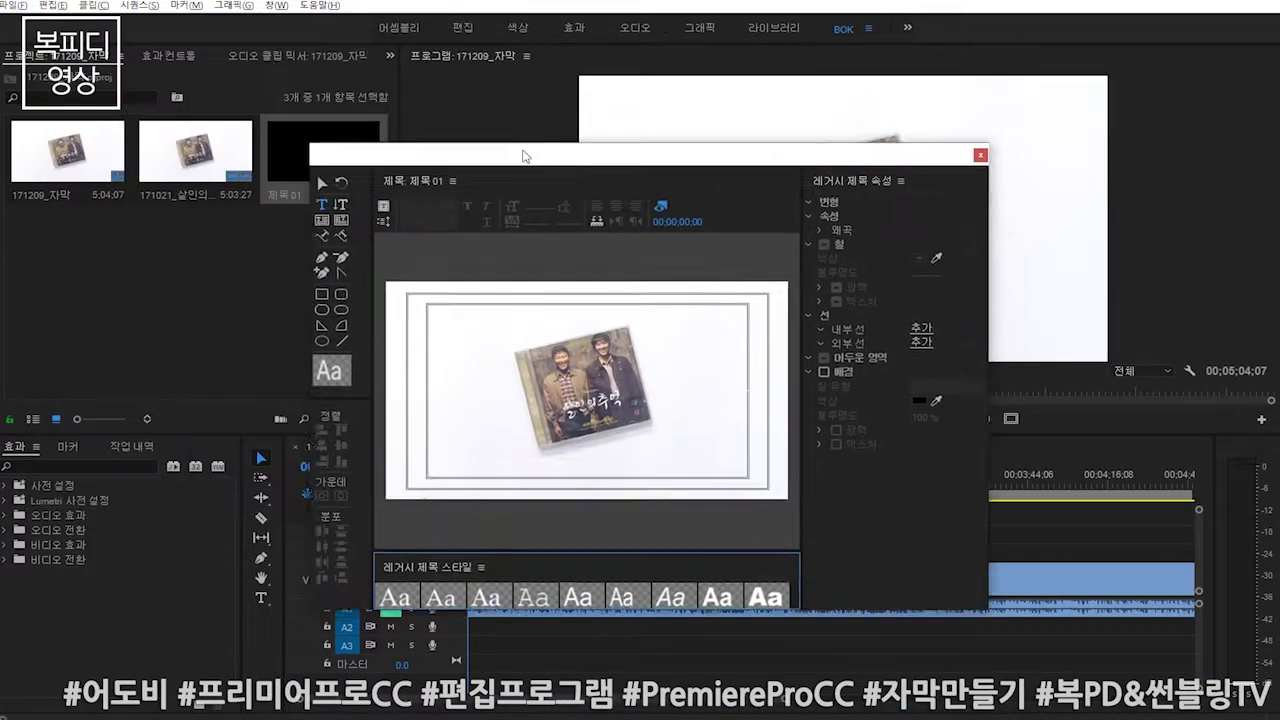
drag(283, 48, 498, 114)
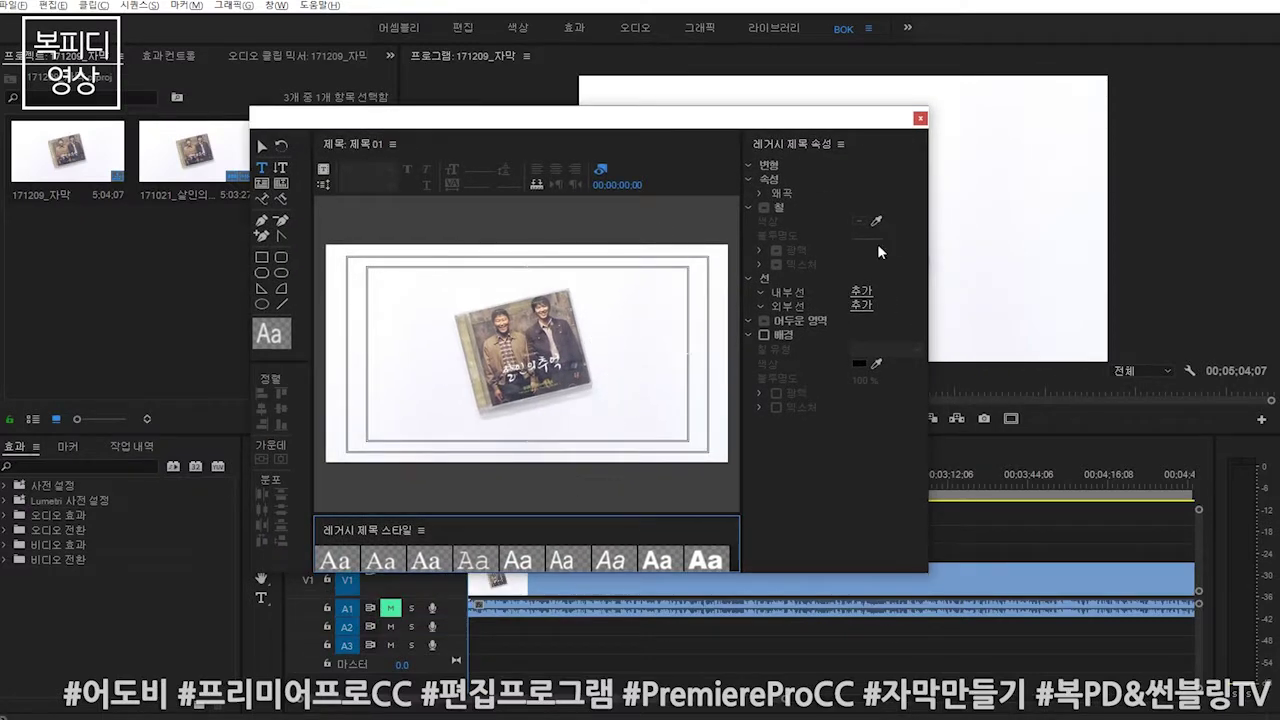
click(919, 118)
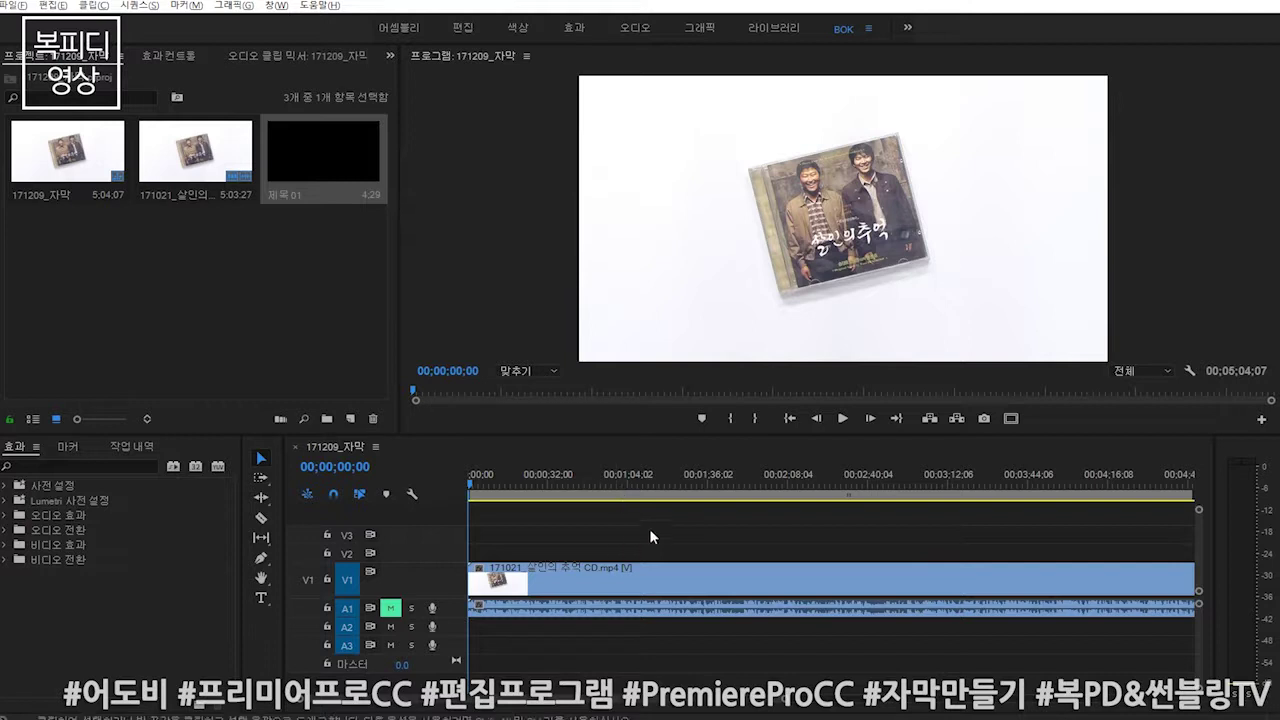
- Type 살인의 추억 over the video, remove the duplicated 억, and shift the caption left
click(261, 598)
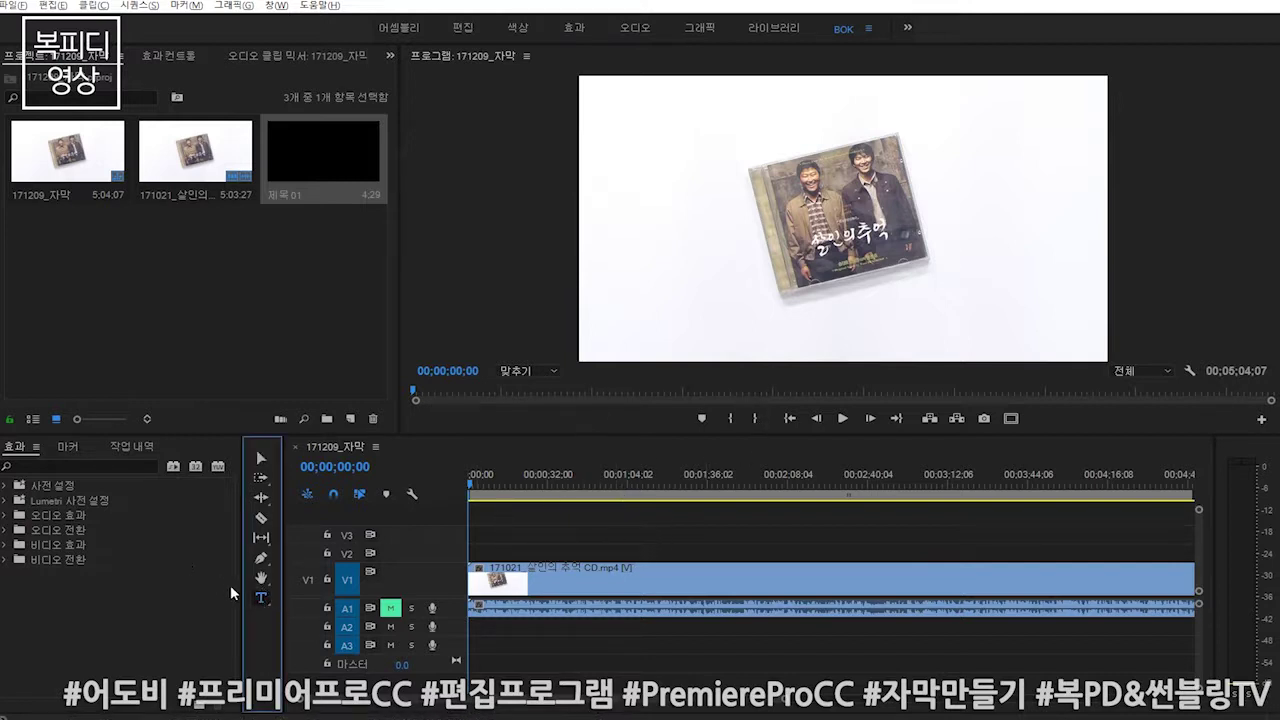
click(642, 336)
click(685, 318)
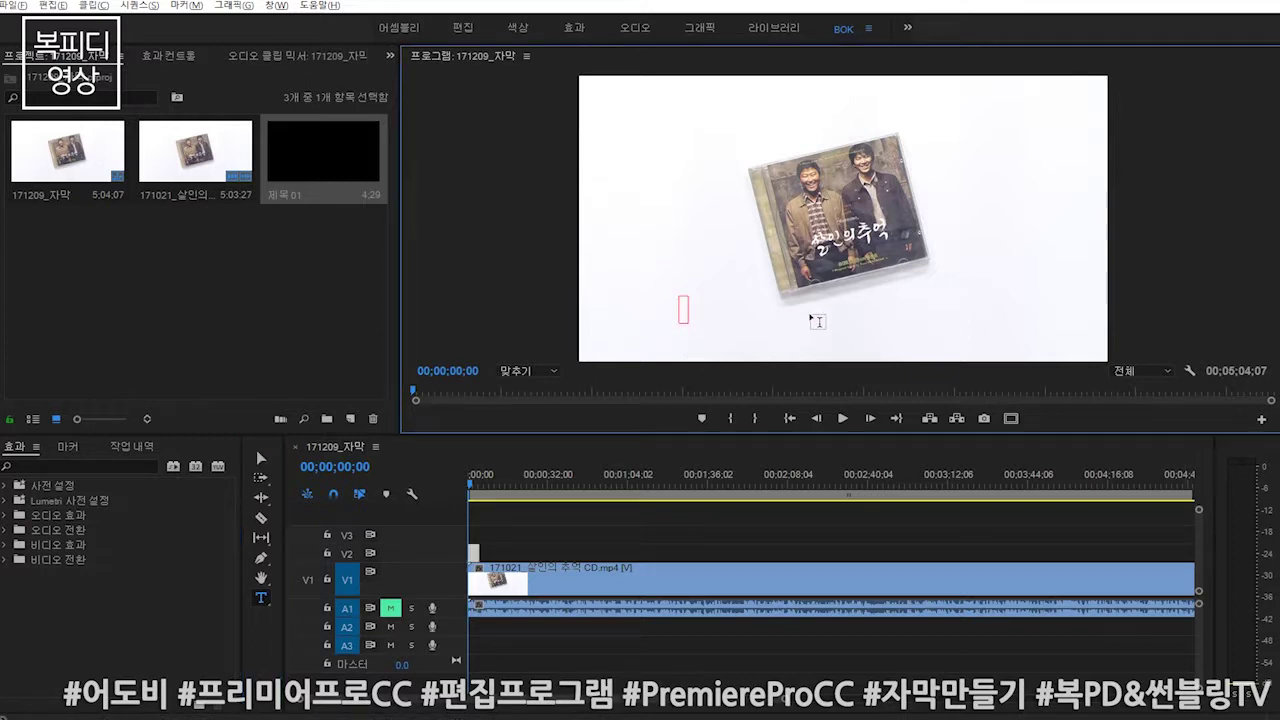
text(살인의 추억)
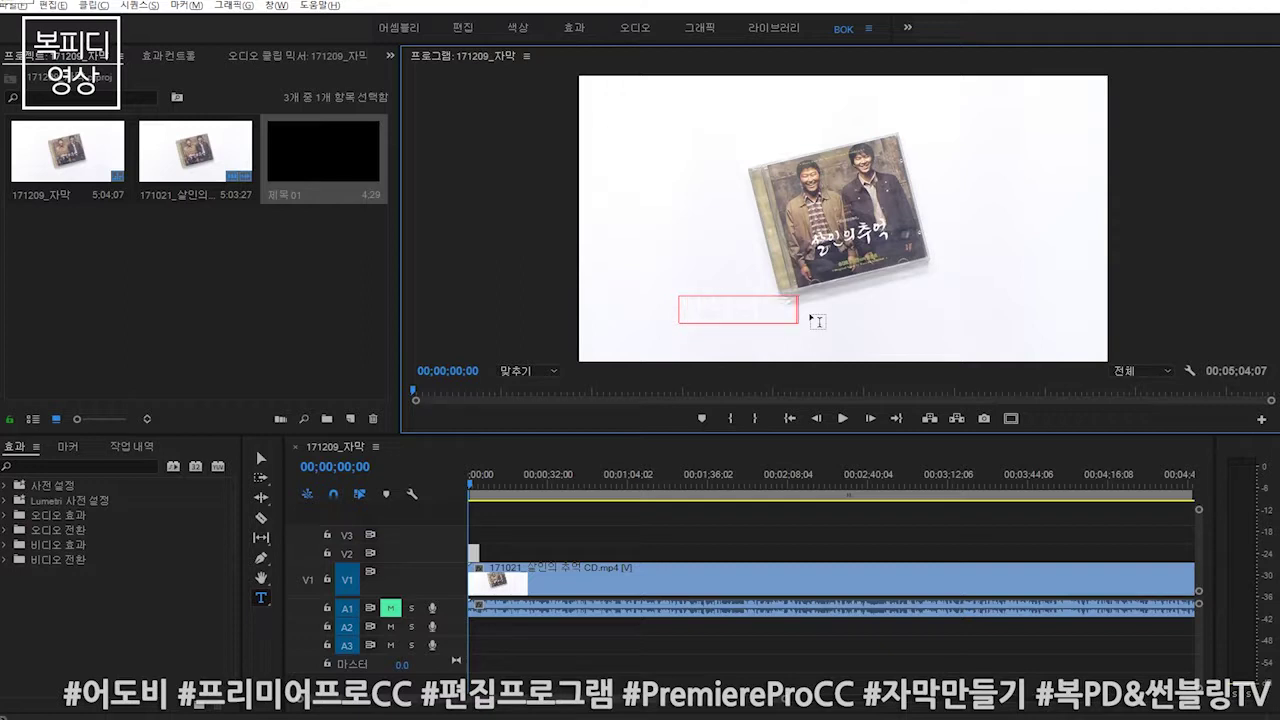
text(억)
key(BackSpace)
text(억)
click(262, 457)
mouse_move(783, 318)
mouse_down()
mouse_move(856, 222)
mouse_move(737, 328)
mouse_up()
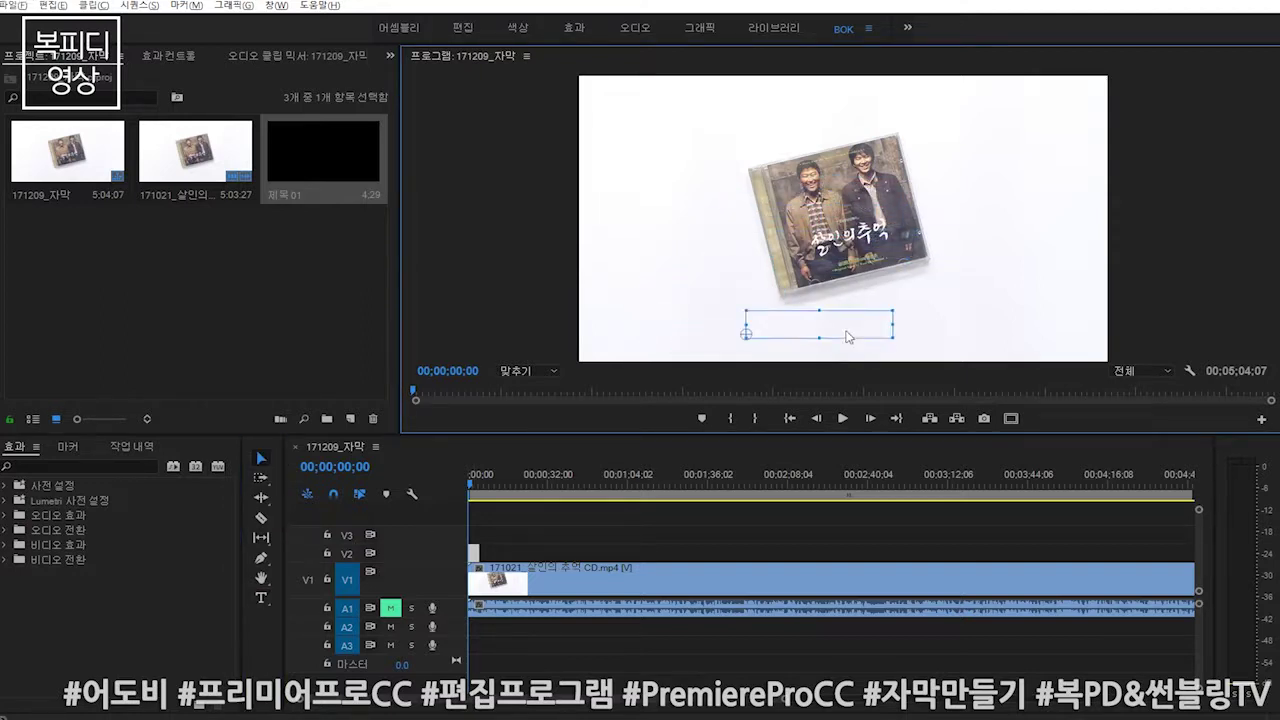
- Set the caption's fill to black and move it to the bottom-left corner
click(174, 56)
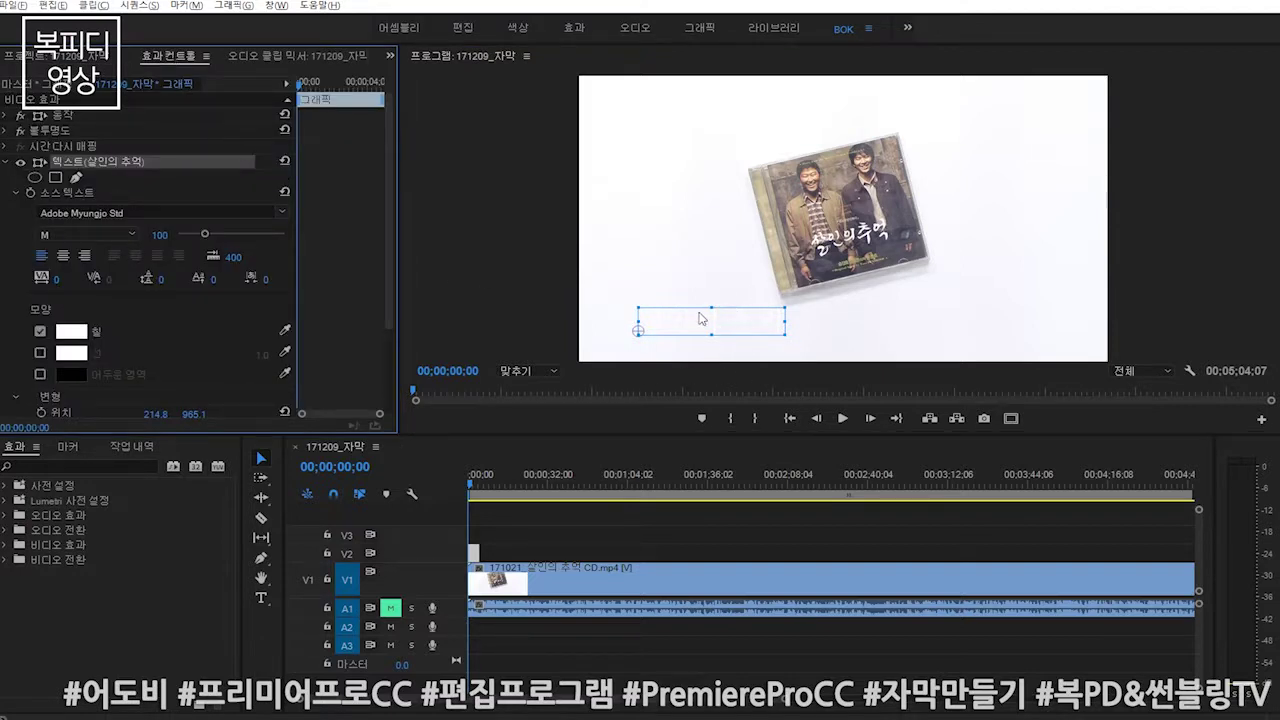
click(70, 335)
click(470, 292)
click(811, 283)
drag(740, 322, 678, 343)
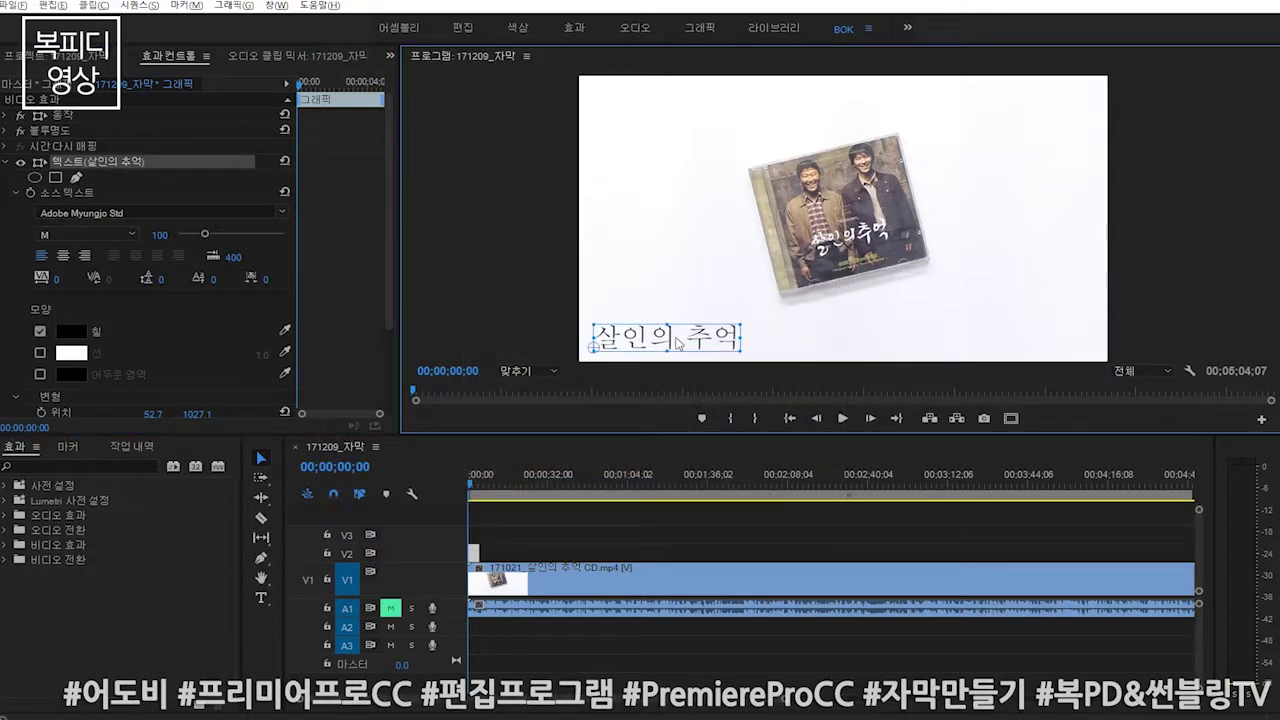
- Add a red stroke of width 7 and enable a drop shadow on the caption
click(40, 352)
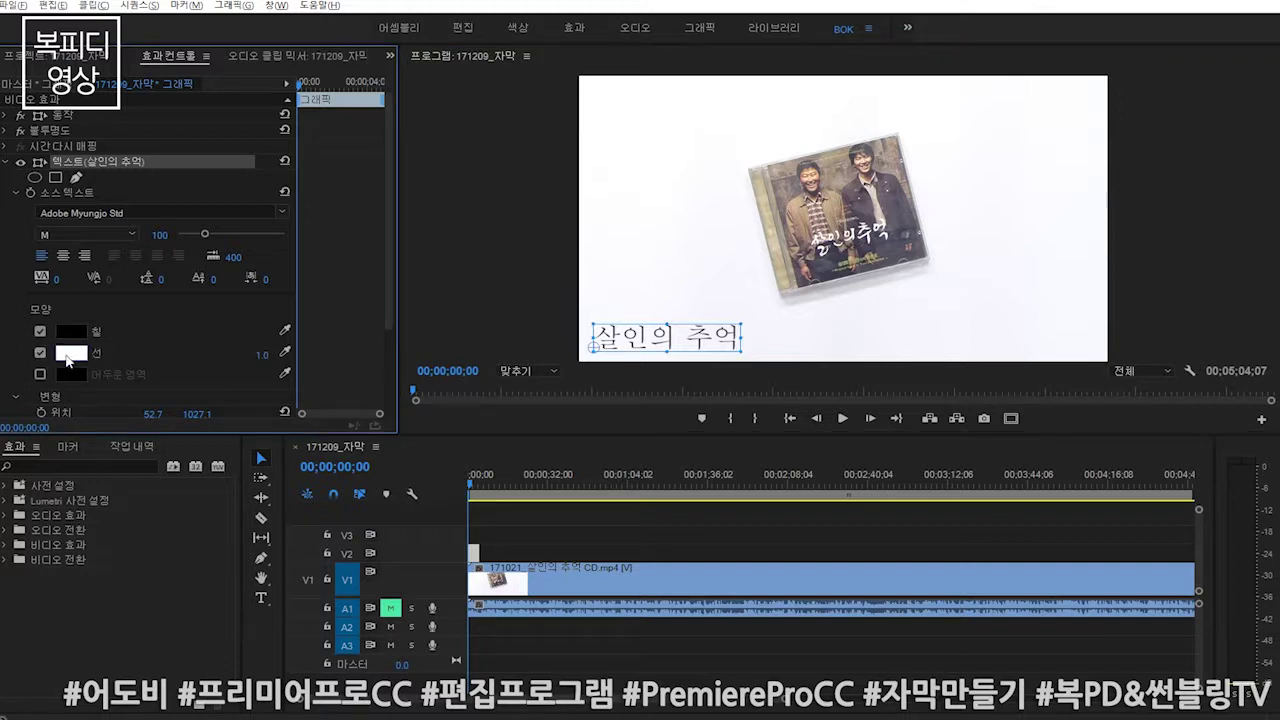
click(67, 355)
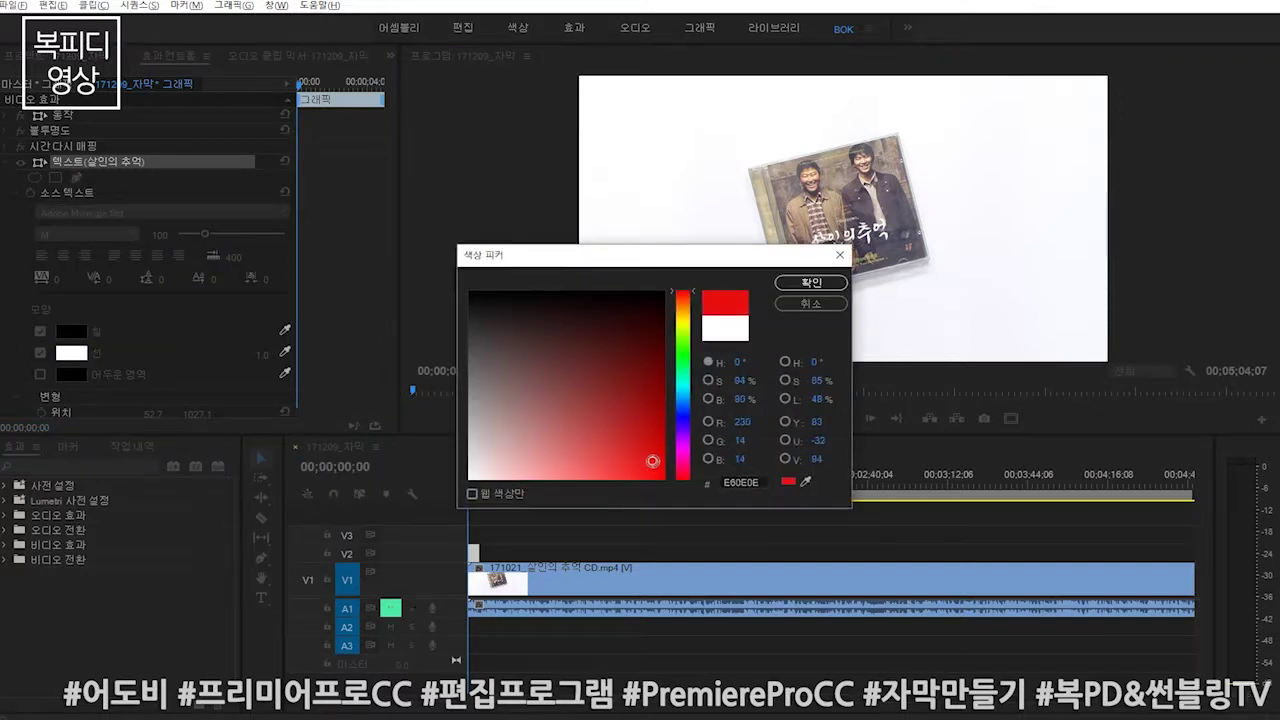
click(811, 283)
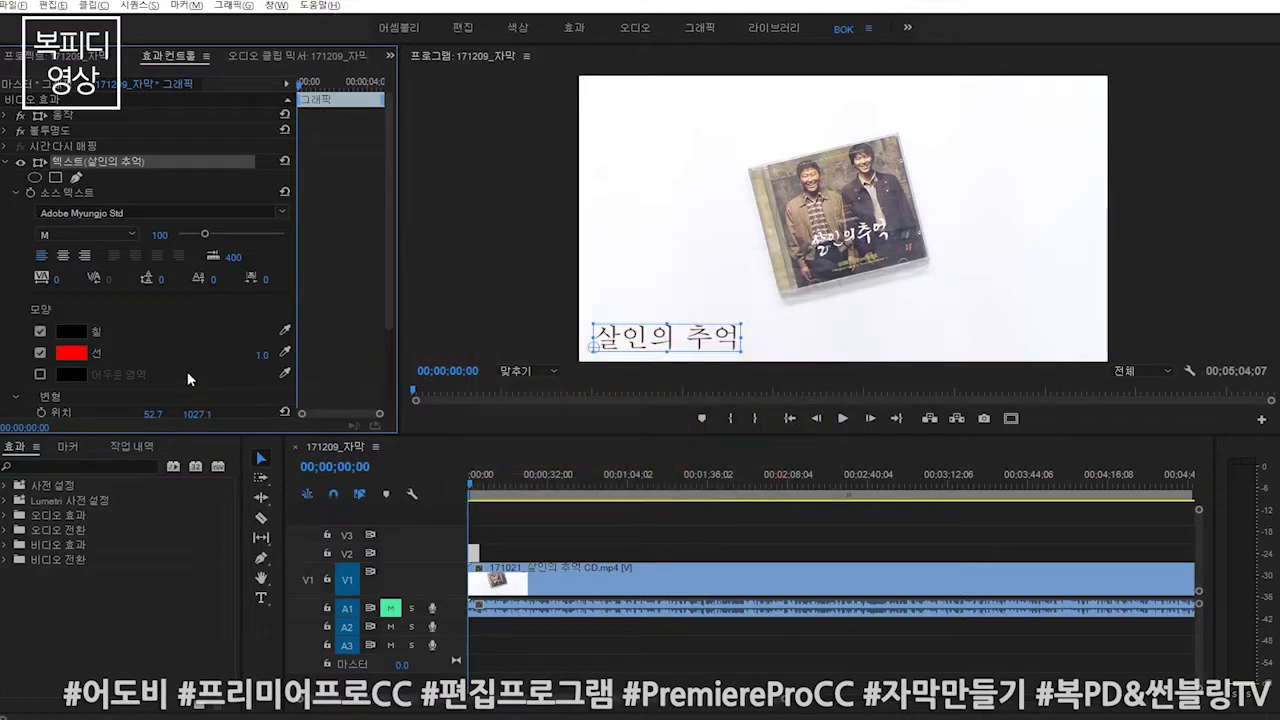
drag(261, 355, 256, 450)
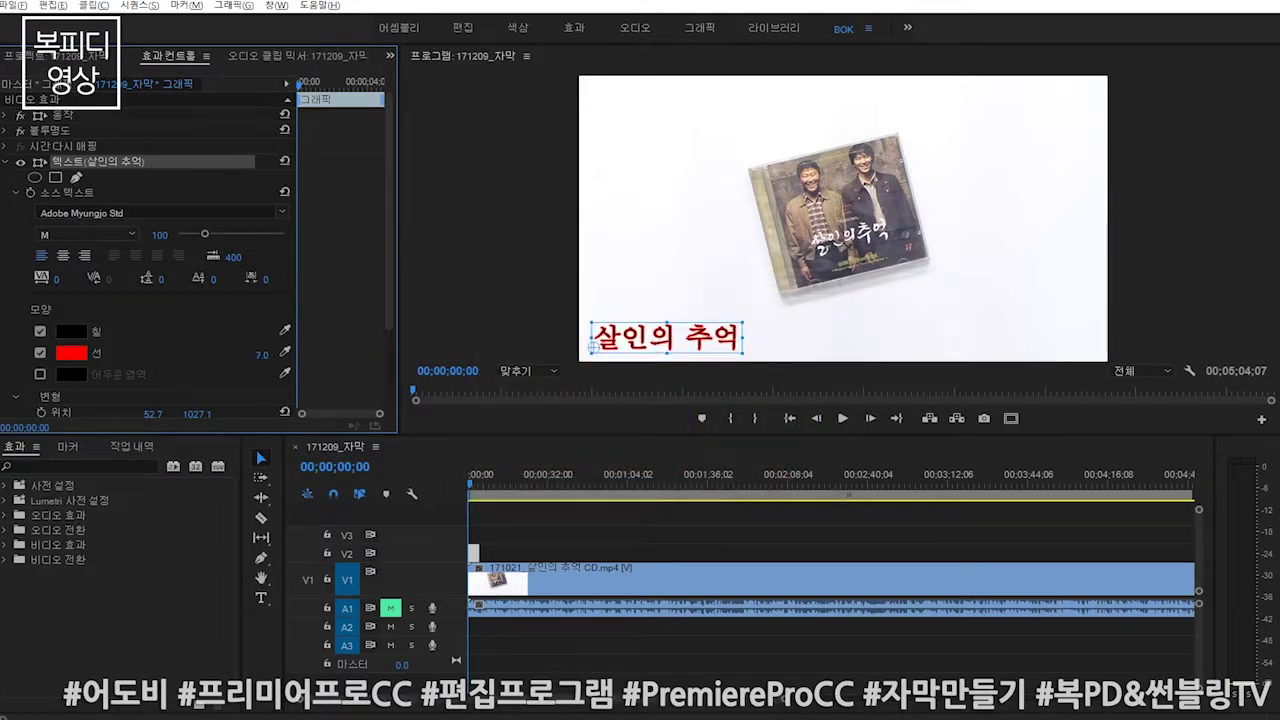
click(40, 374)
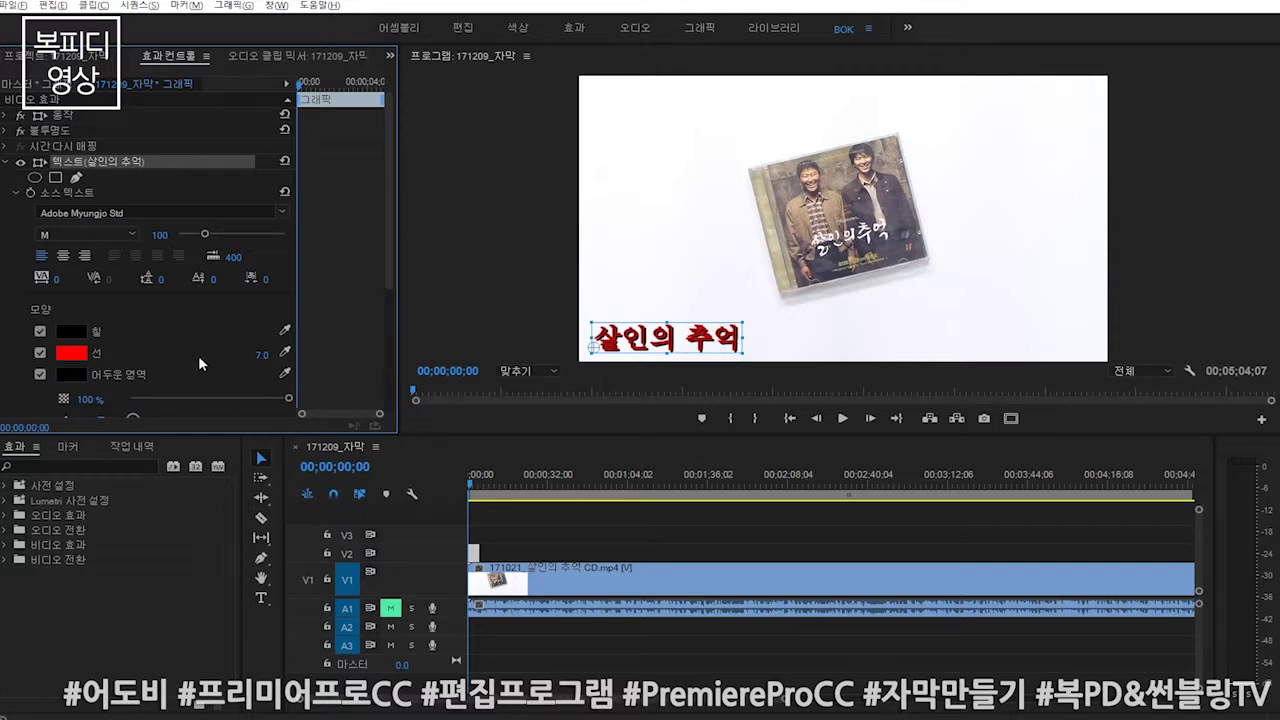
- Adjust the drop shadow's distance and size, and try the caption in different positions
drag(385, 256, 390, 344)
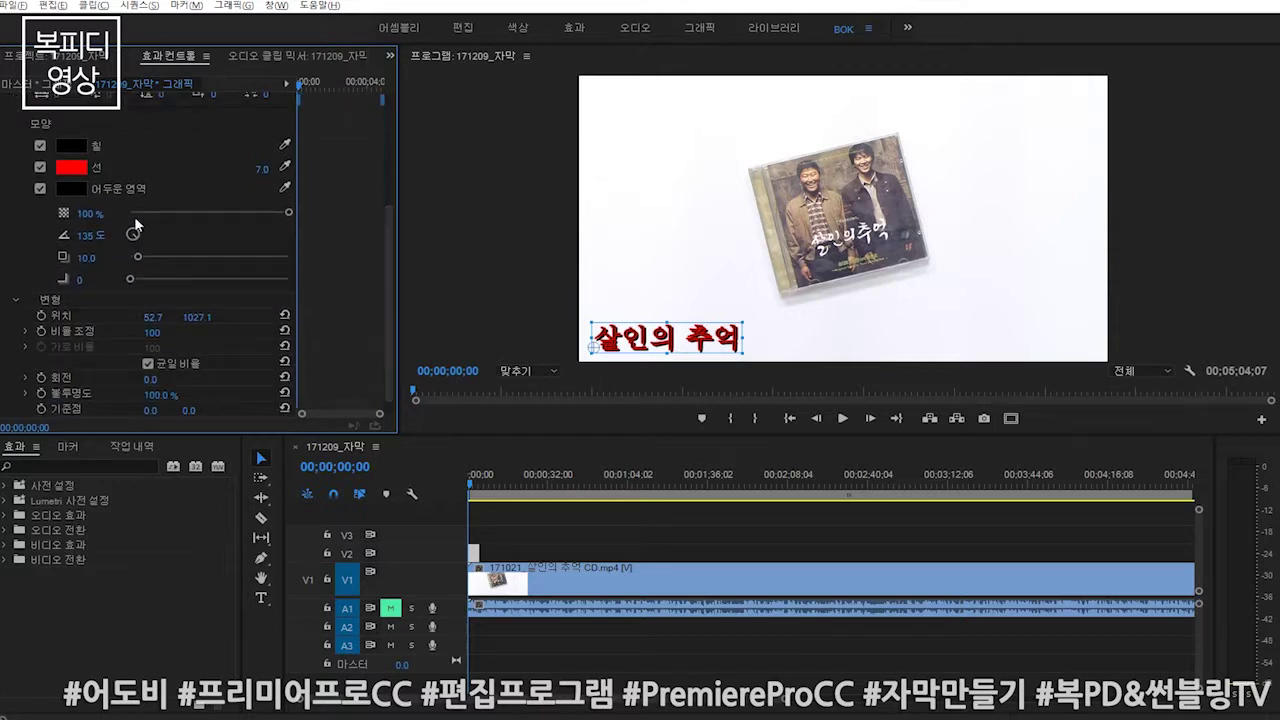
drag(137, 258, 143, 281)
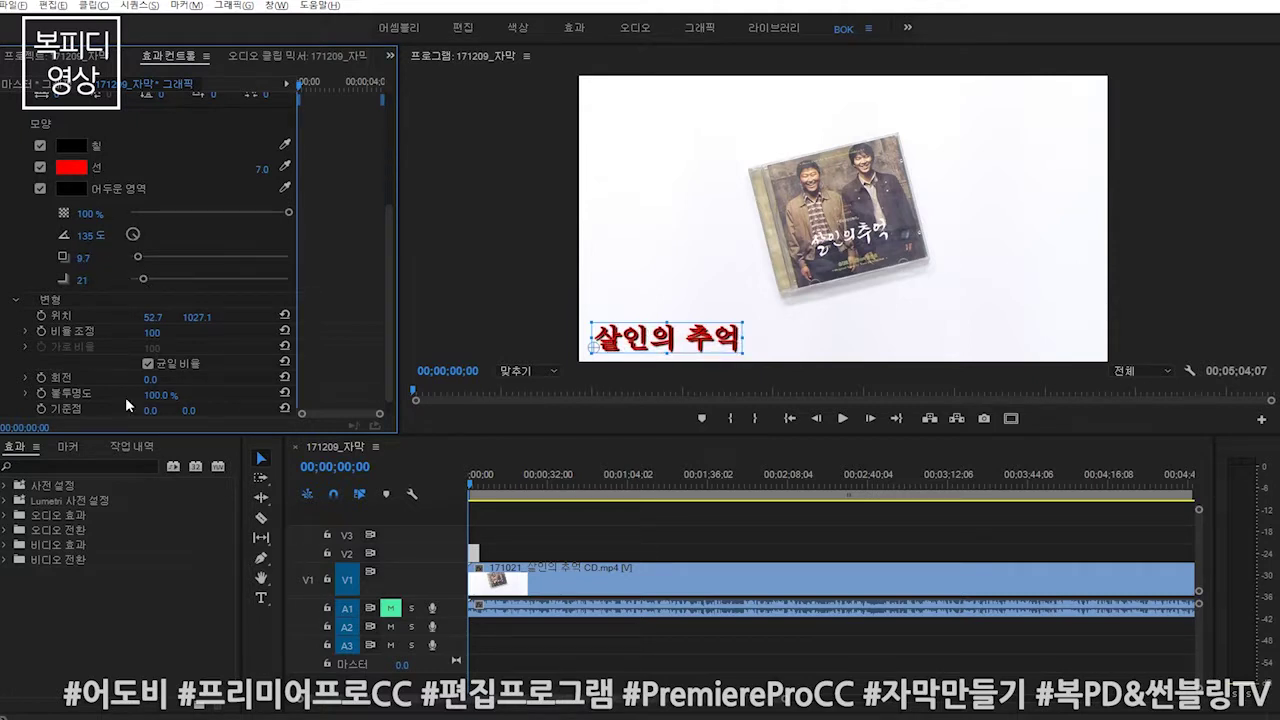
mouse_move(679, 346)
mouse_down()
mouse_move(968, 322)
mouse_move(691, 324)
mouse_up()
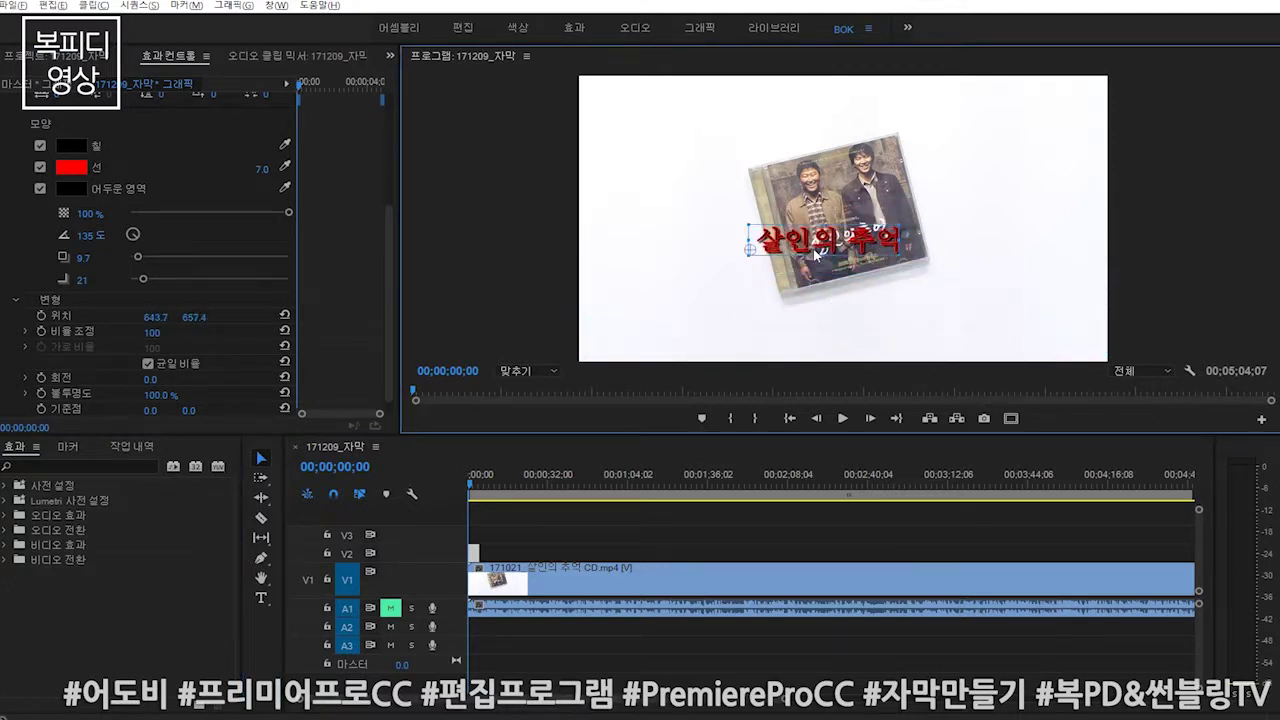
drag(691, 324, 668, 352)
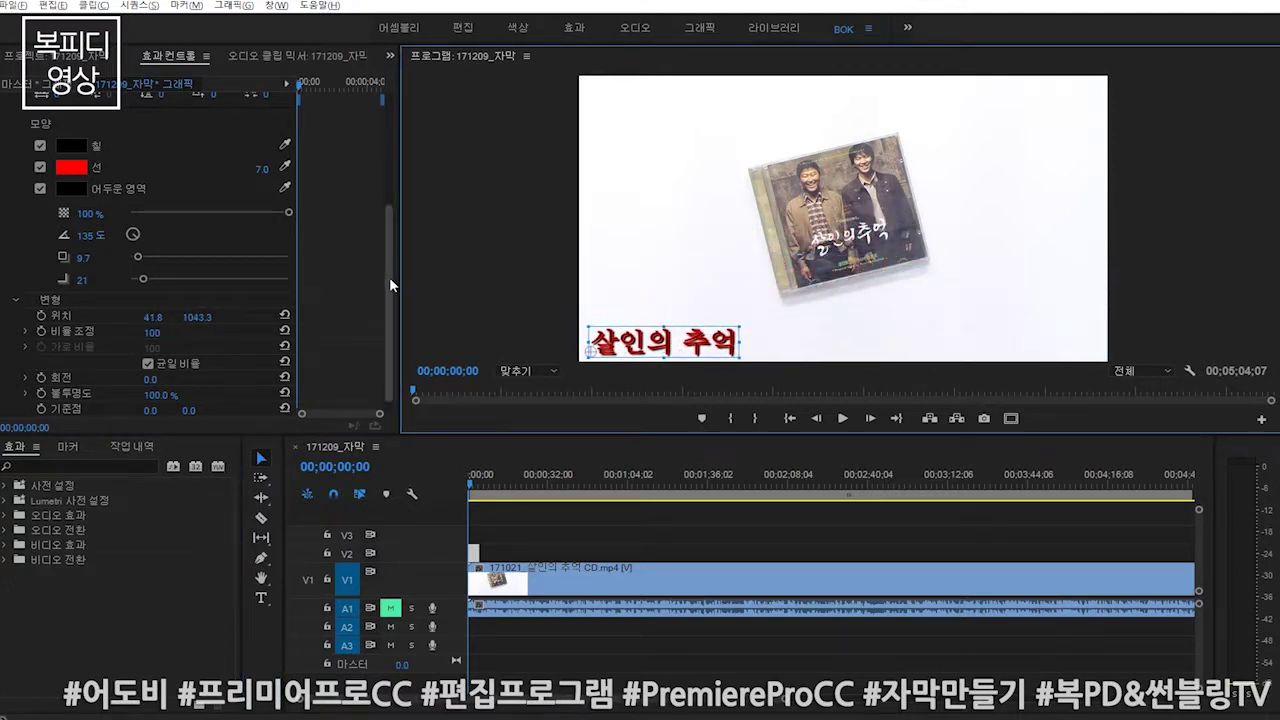
scroll(378, 314, down, 1)
mouse_move(680, 340)
mouse_down()
mouse_move(702, 338)
mouse_move(792, 253)
mouse_up()
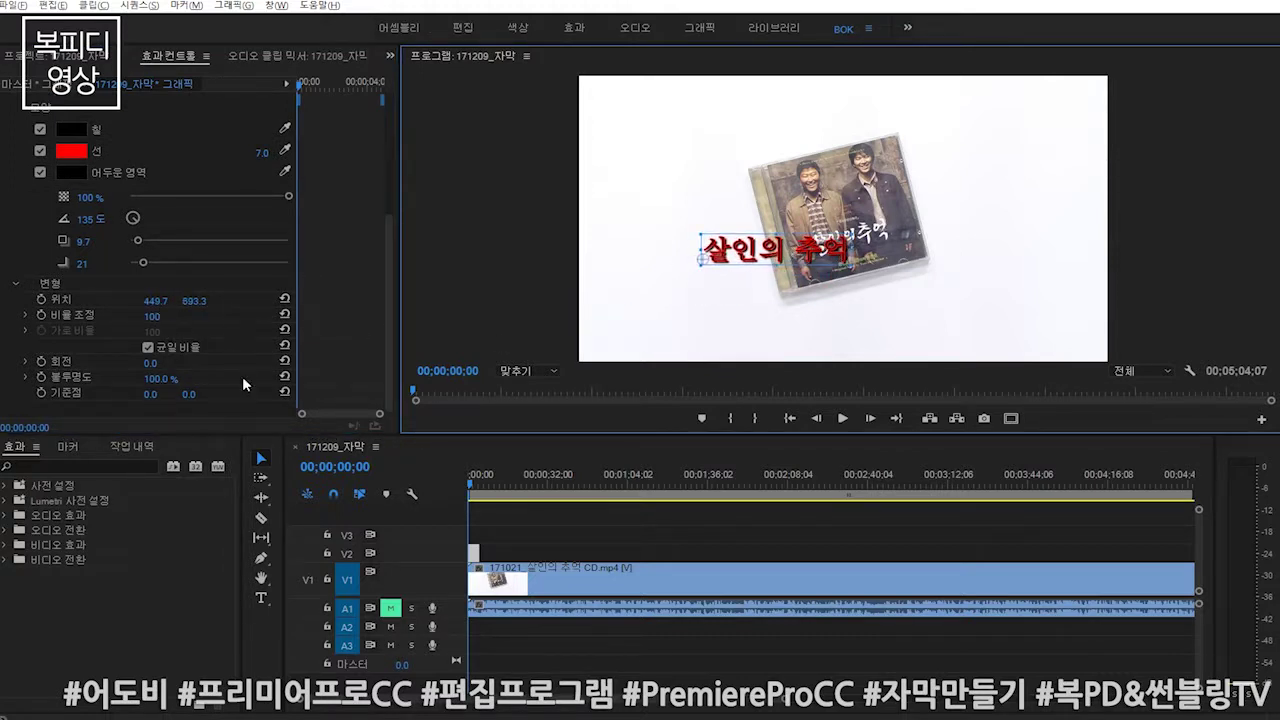
- Set the anchor point to 269, -34 and reset Position to 960, 540
drag(150, 393, 260, 393)
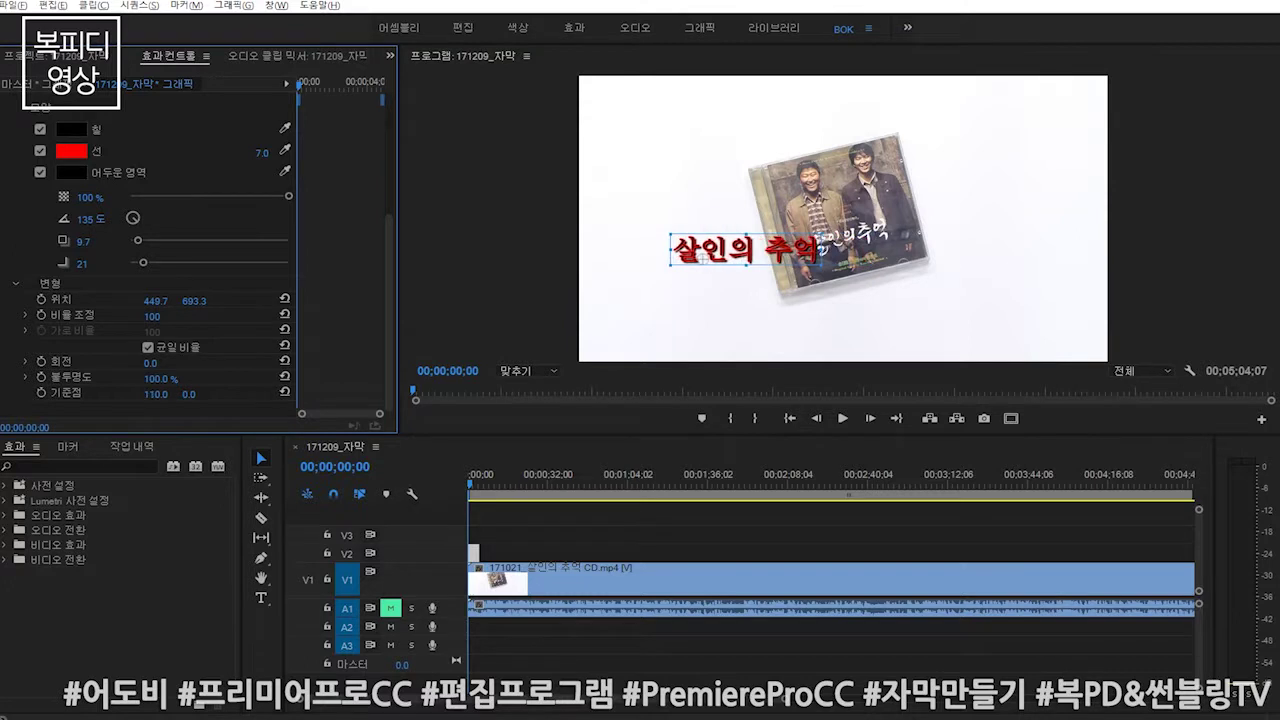
drag(172, 396, 202, 396)
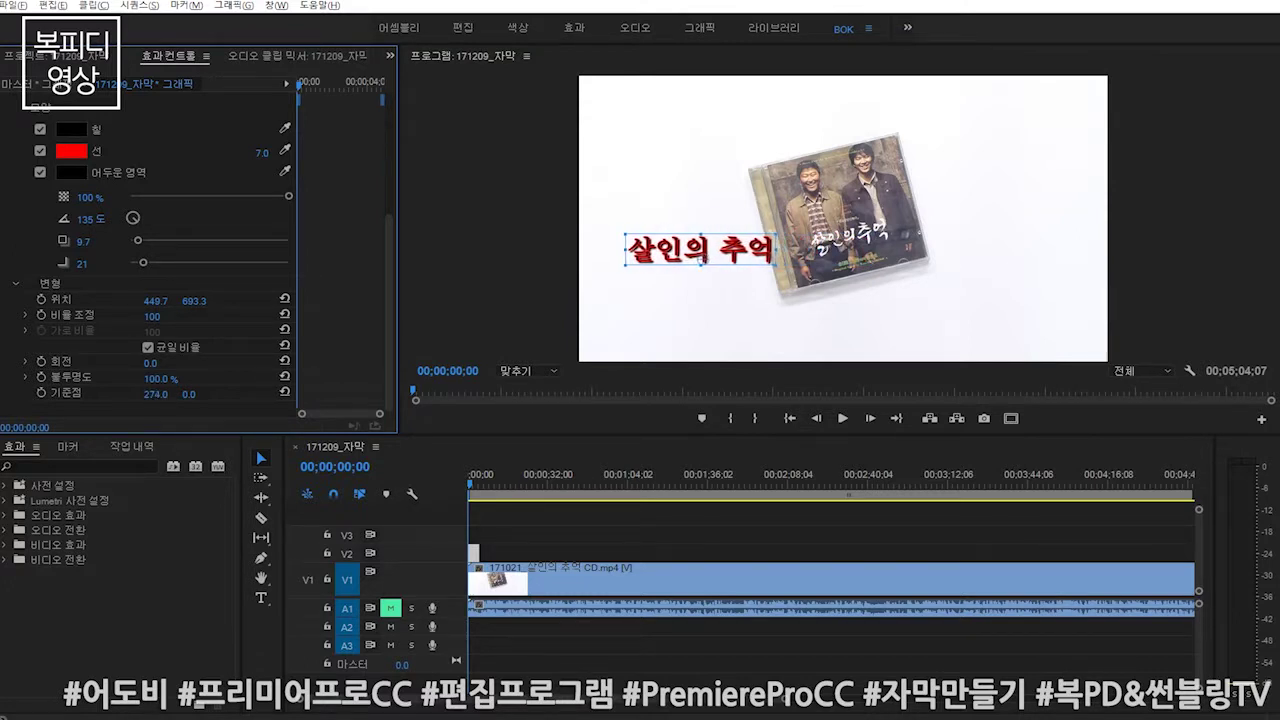
drag(188, 394, 155, 394)
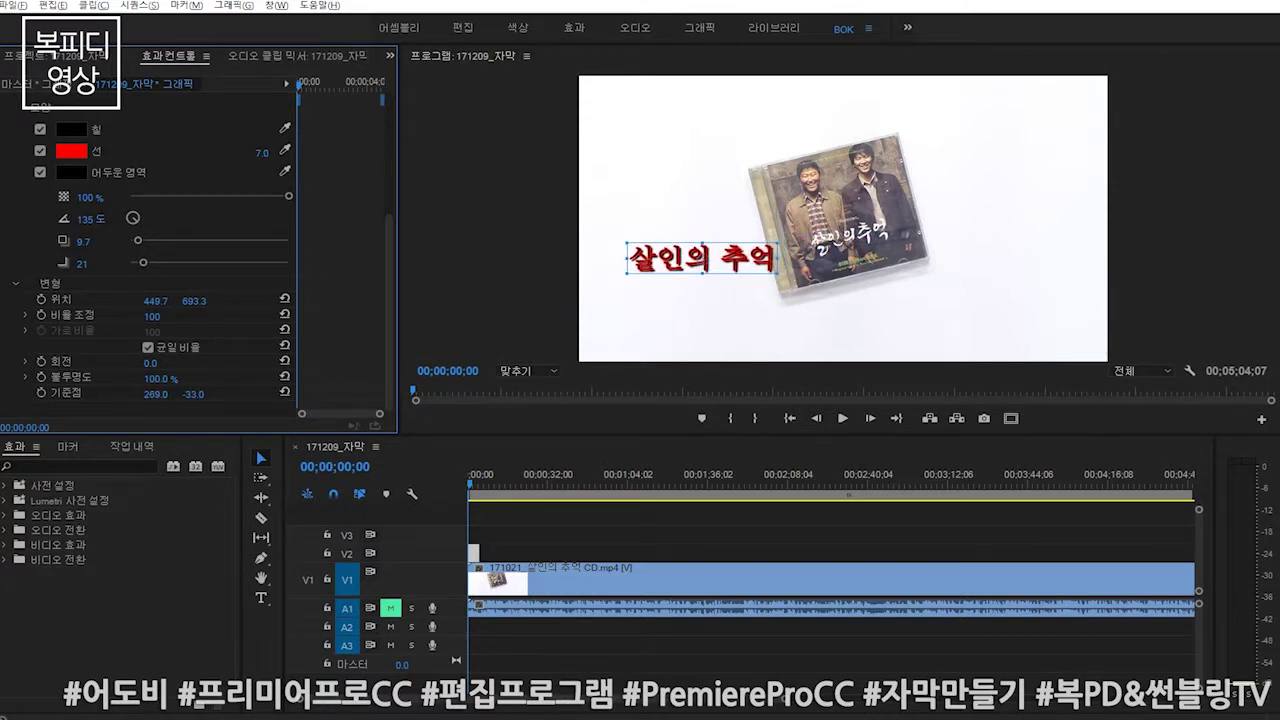
click(284, 299)
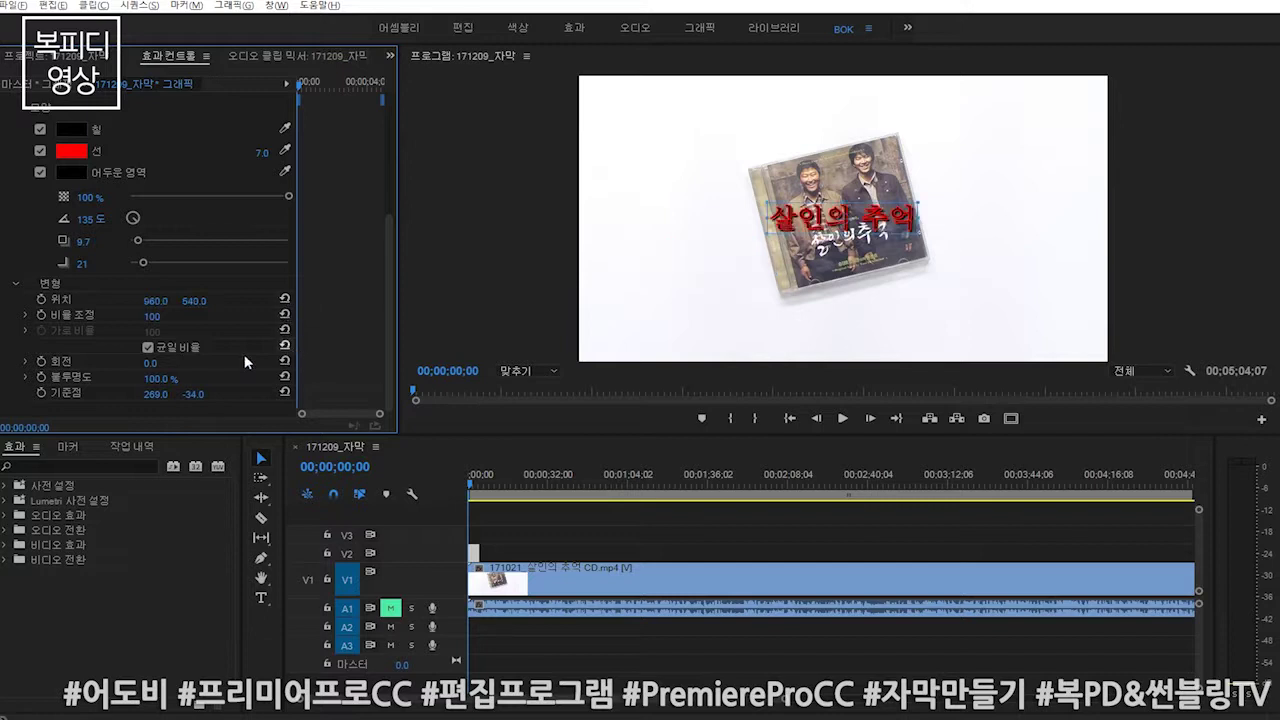
- Move the caption back to the bottom-left, at position 288.1, 1017.9
click(1011, 418)
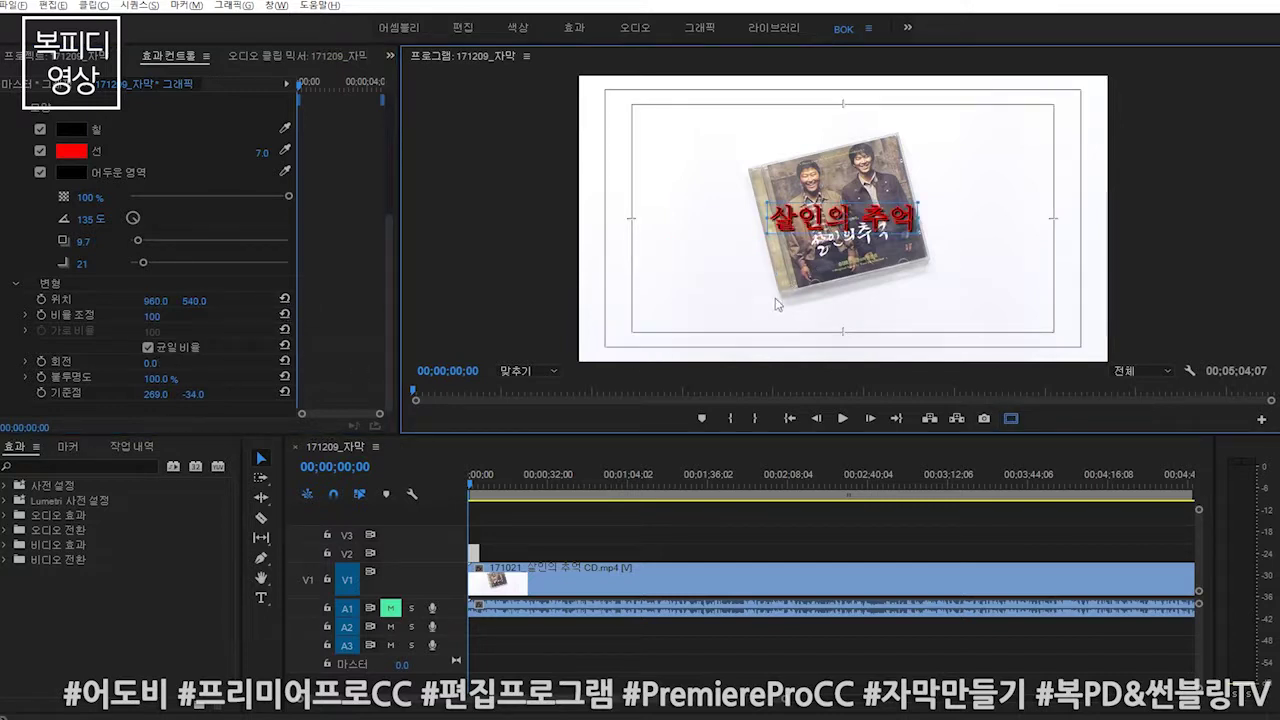
click(1011, 418)
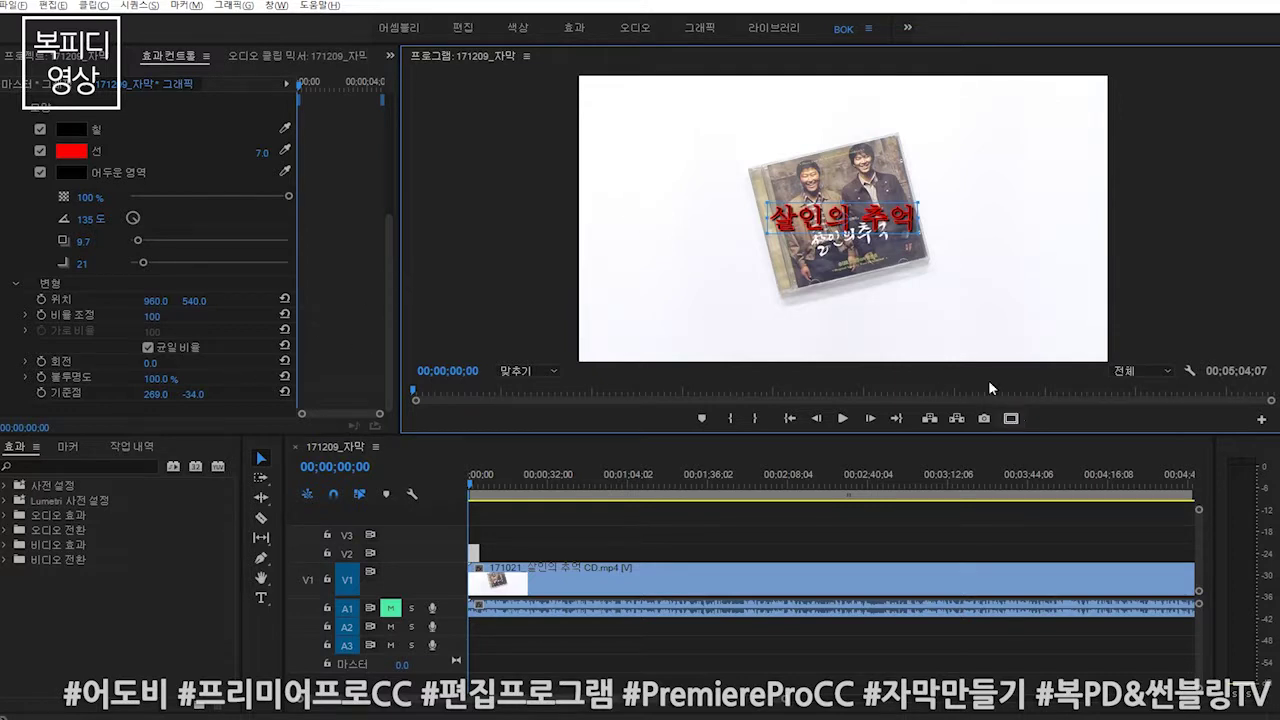
drag(885, 225, 700, 353)
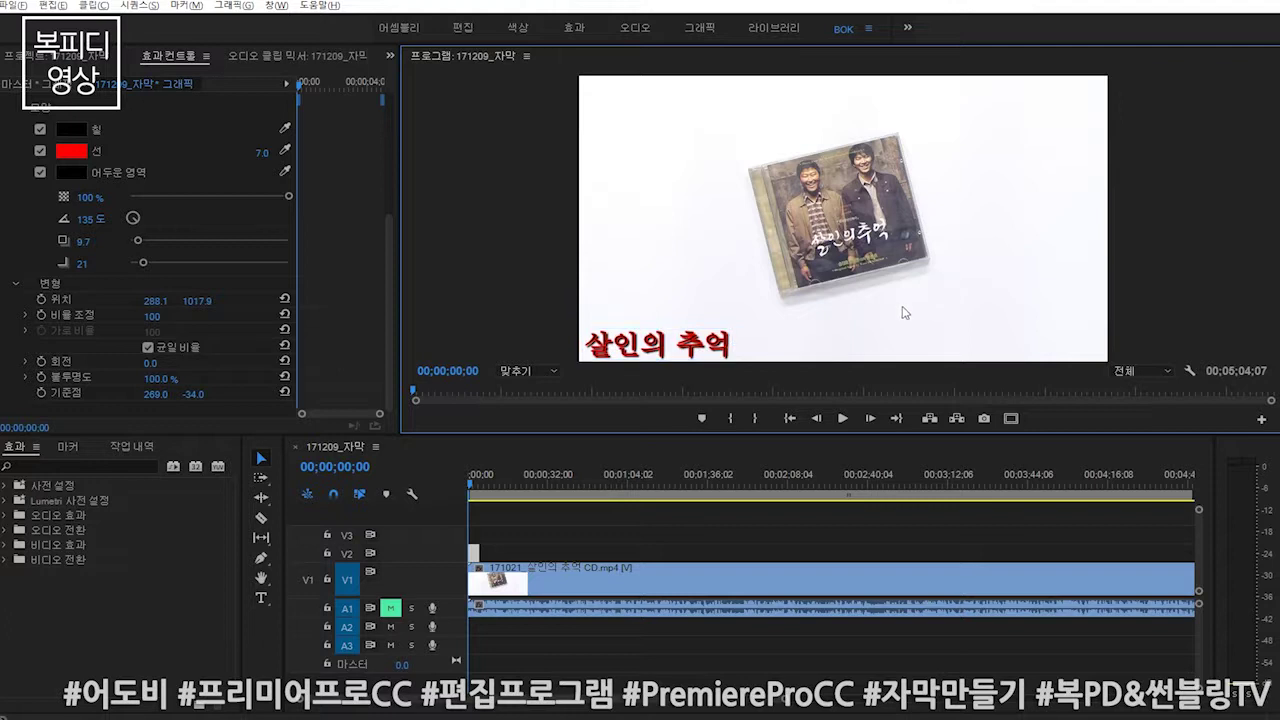
- Zoom into the timeline and play back the sequence to review the caption
click(400, 490)
key(equal)
key(equal)
key(equal)
key(equal)
key(space)
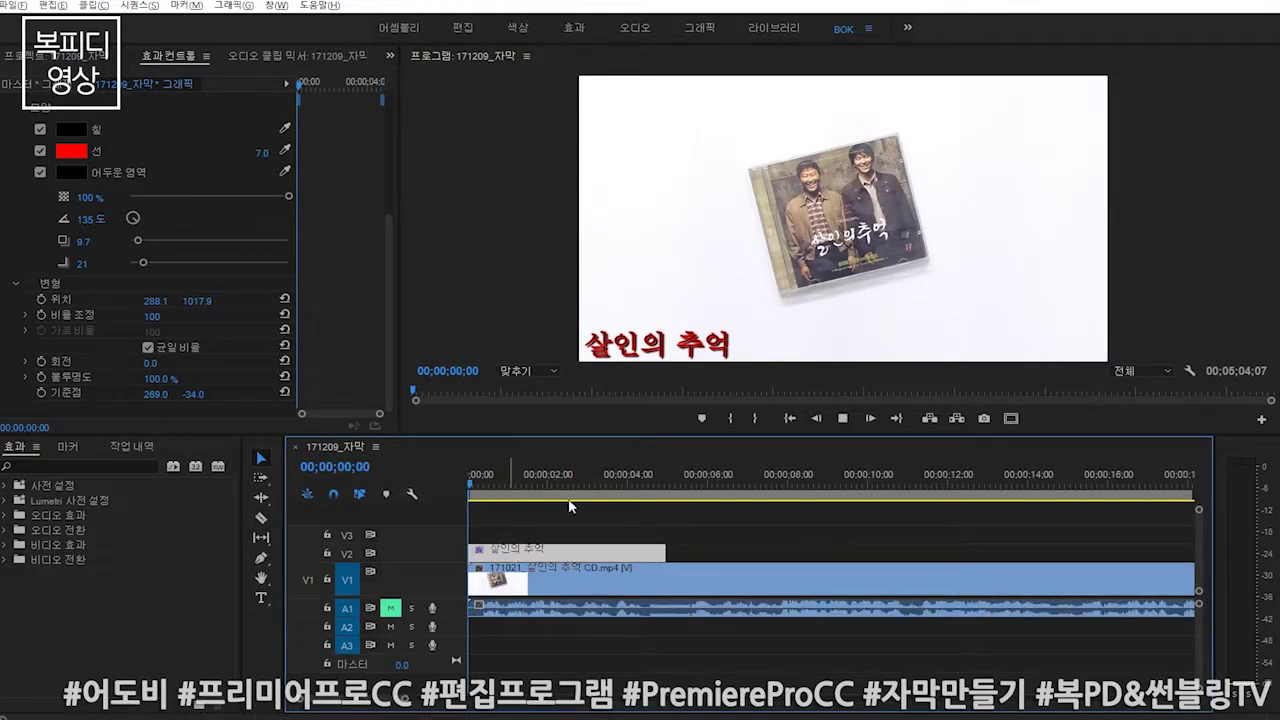
key(space)
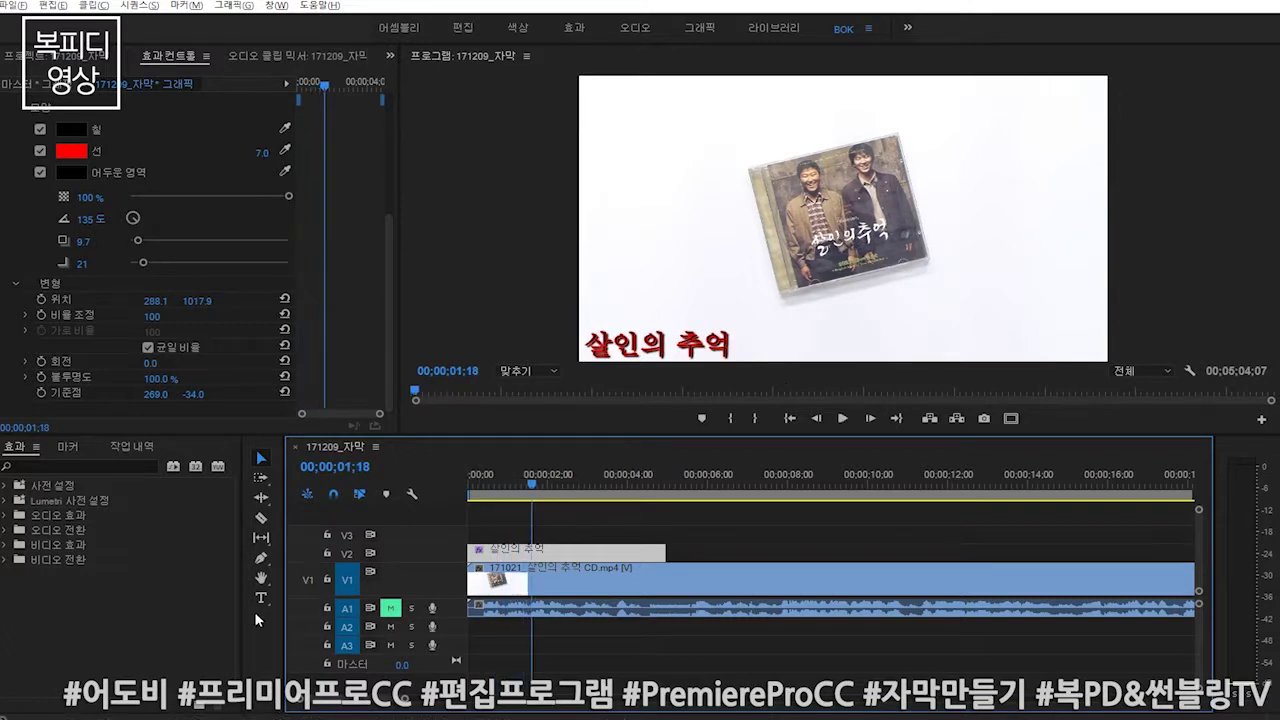
click(261, 597)
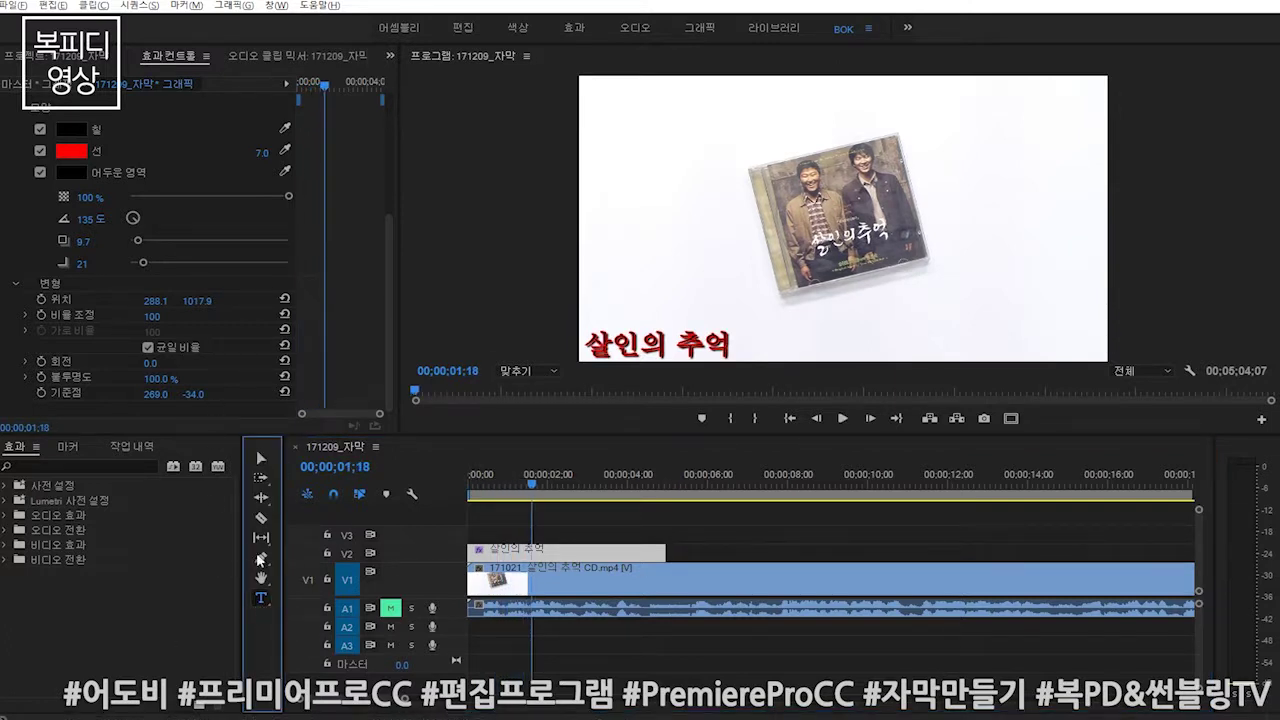
drag(382, 283, 382, 138)
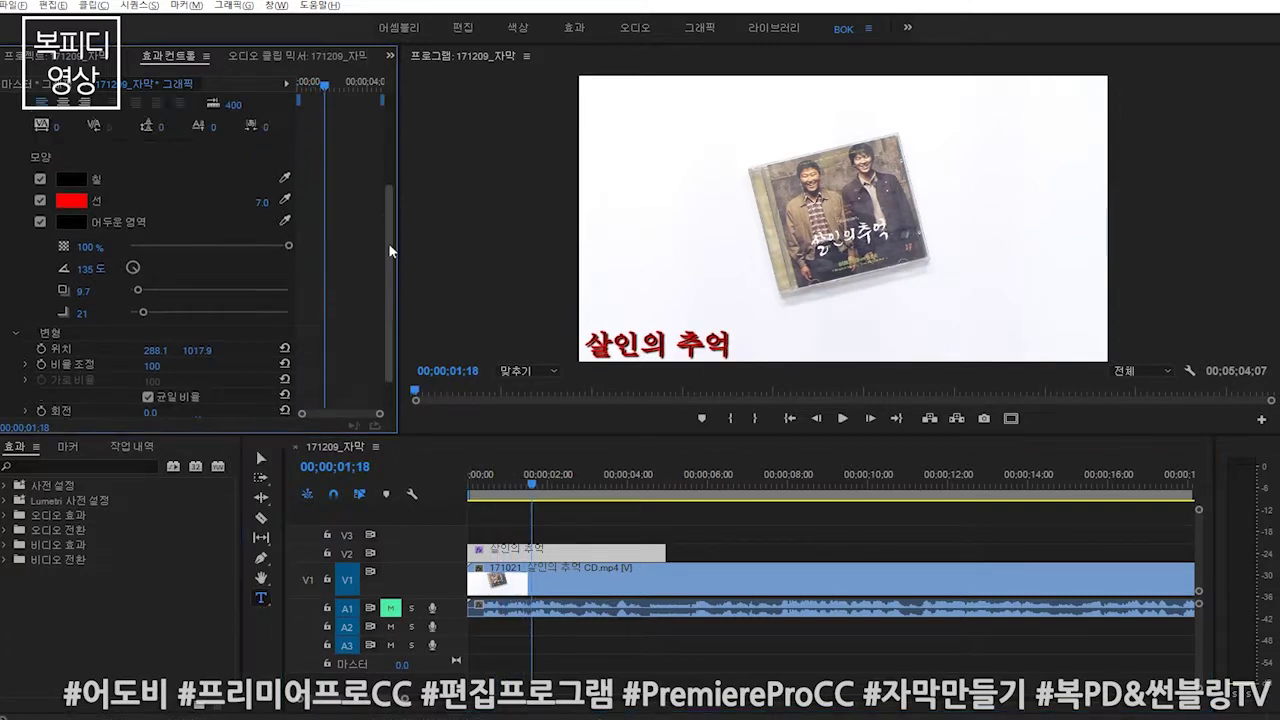
- Change the 살인의 추억 title's font to DotumChe after trying HYHeadLine-Medium
click(261, 458)
click(612, 355)
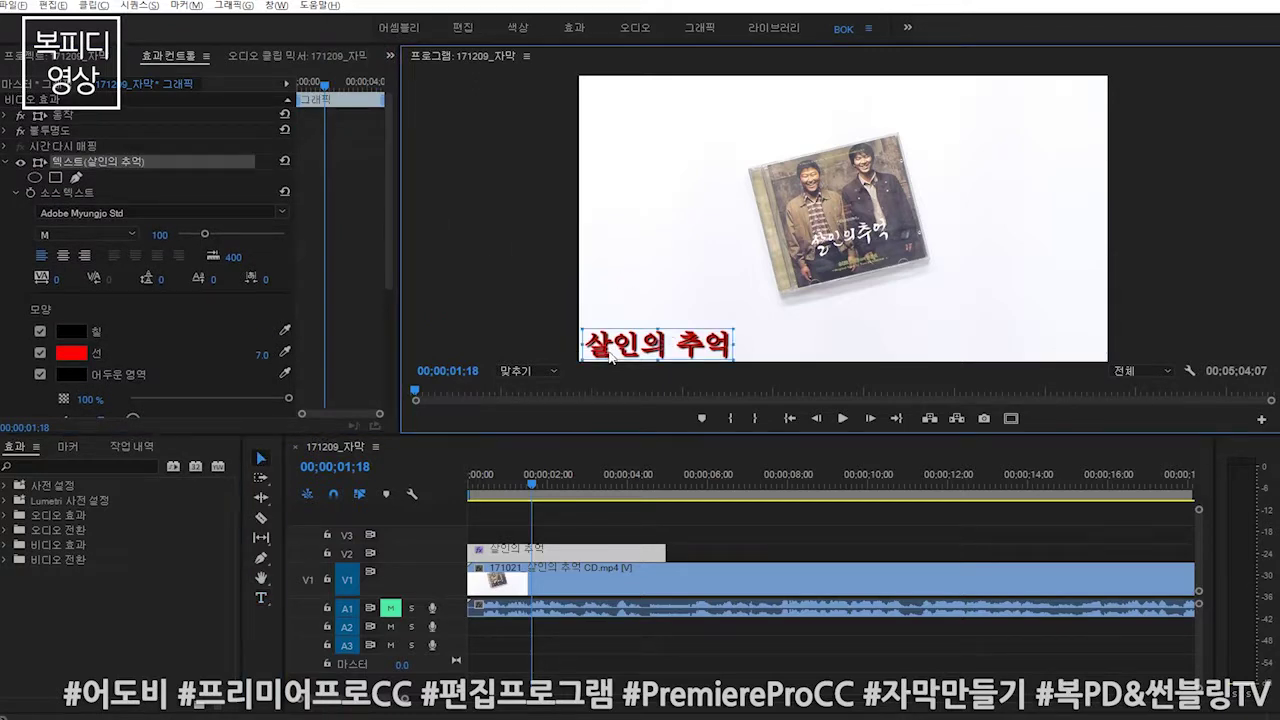
click(93, 212)
scroll(147, 316, up, 5)
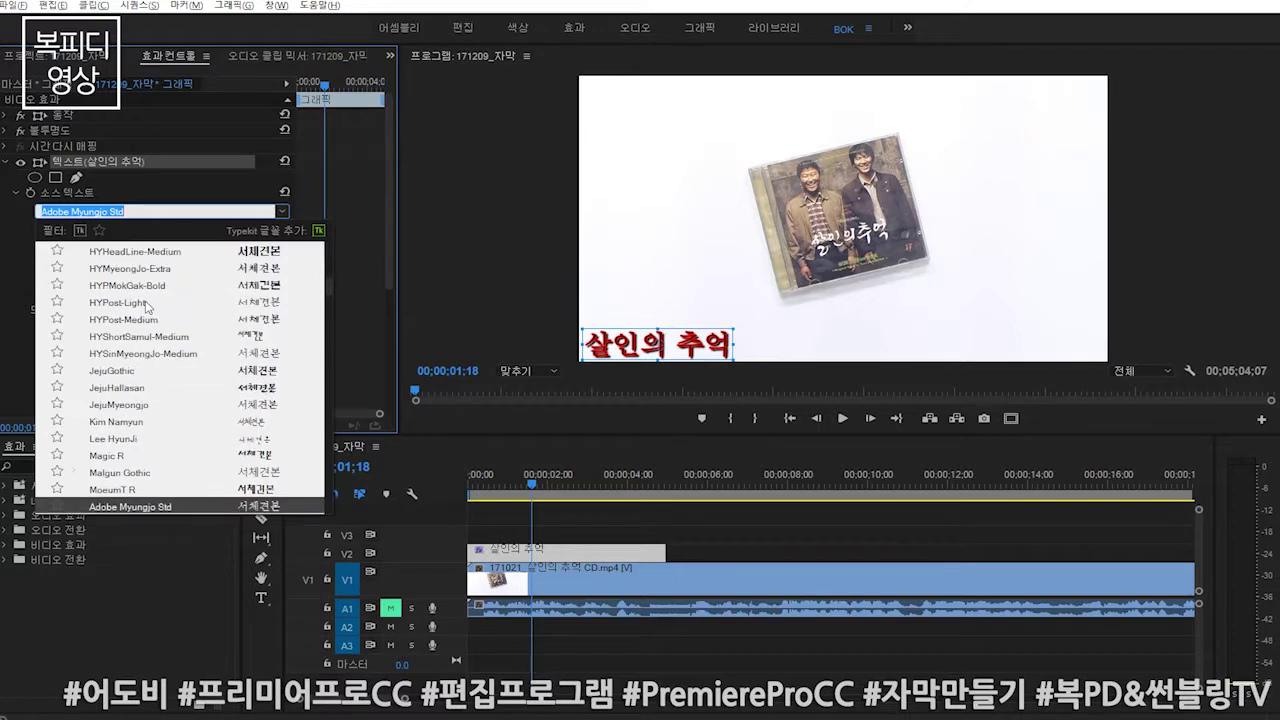
click(134, 303)
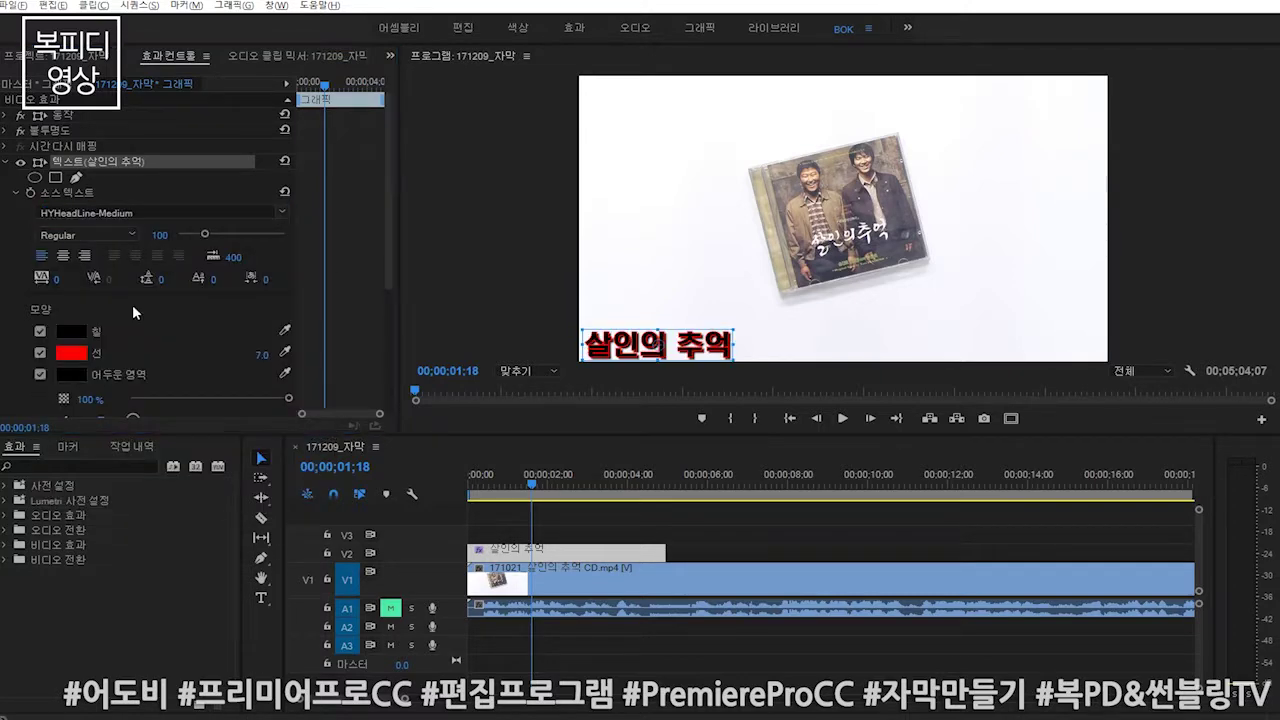
click(153, 212)
scroll(140, 290, up, 5)
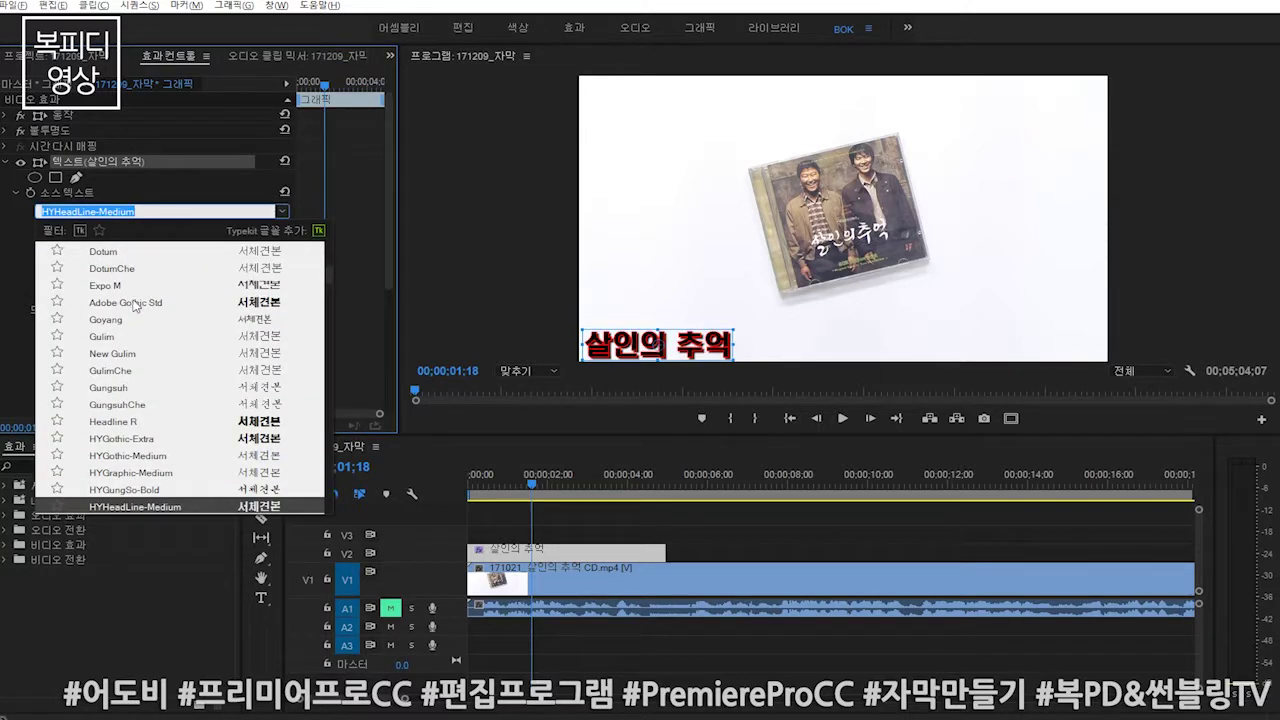
click(131, 275)
- Test the alignment options, move the title inside the frame, and undo a letter-spacing change
click(62, 255)
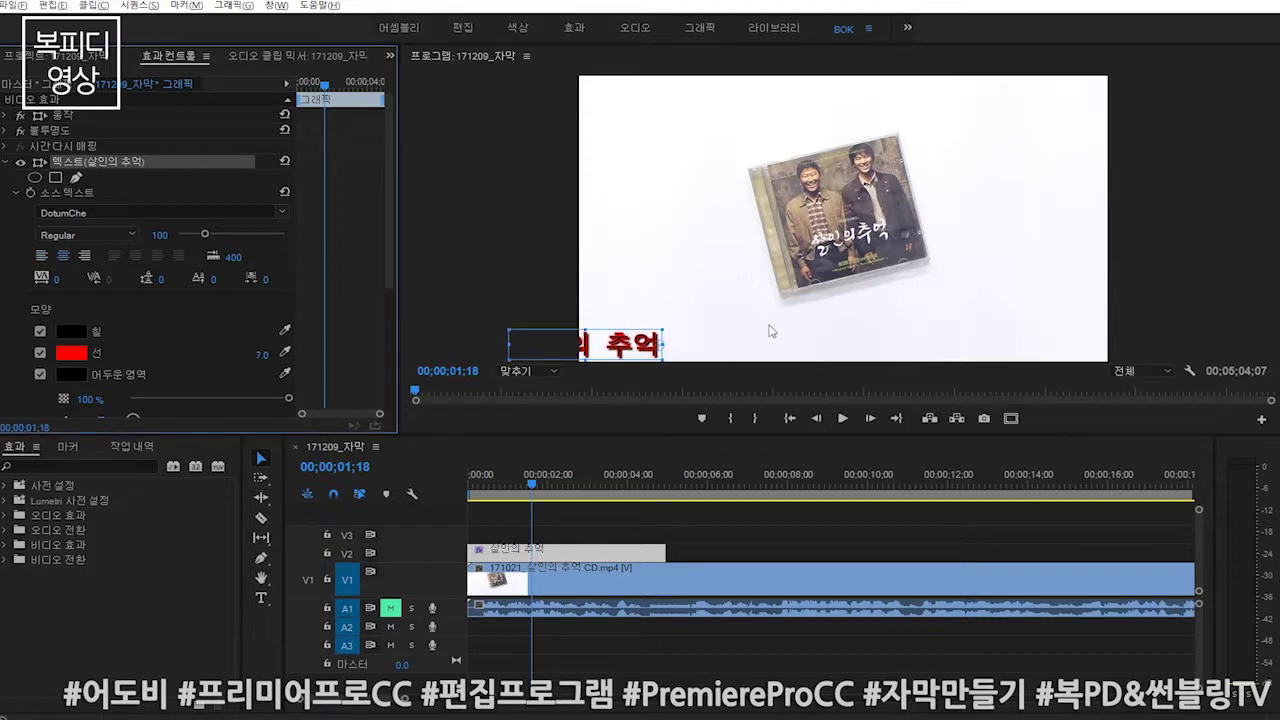
drag(602, 349, 704, 329)
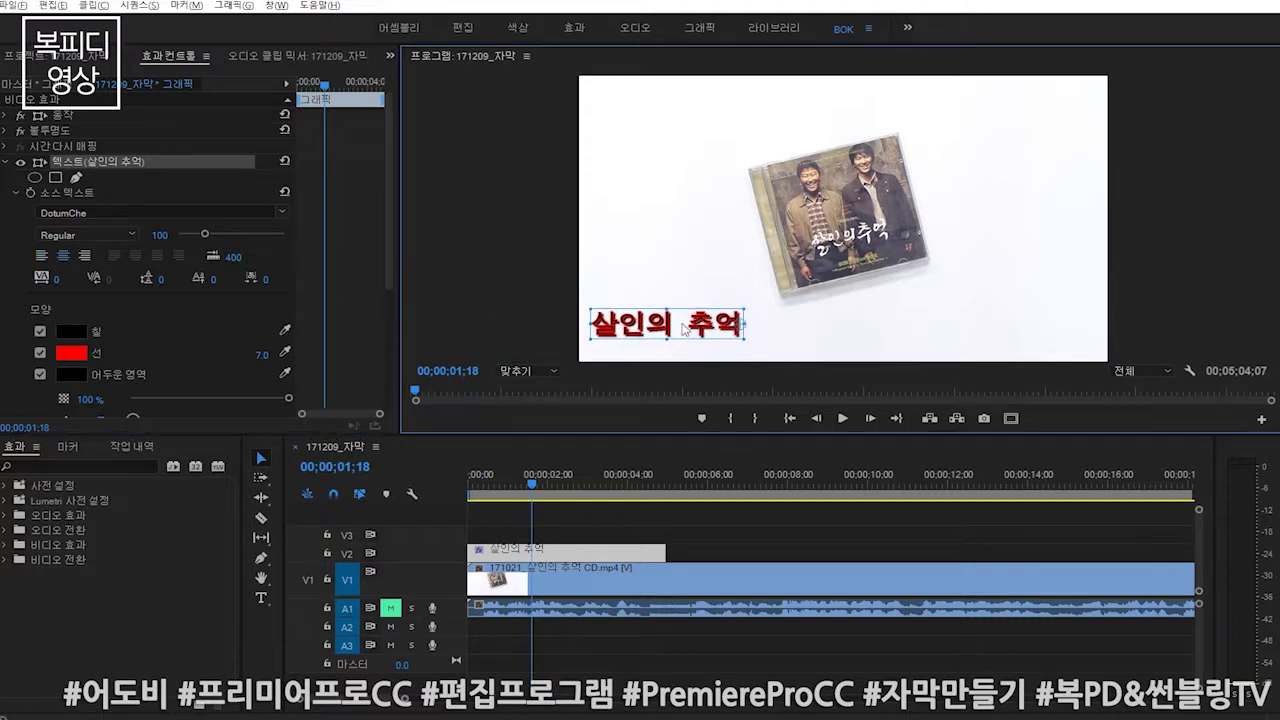
click(87, 256)
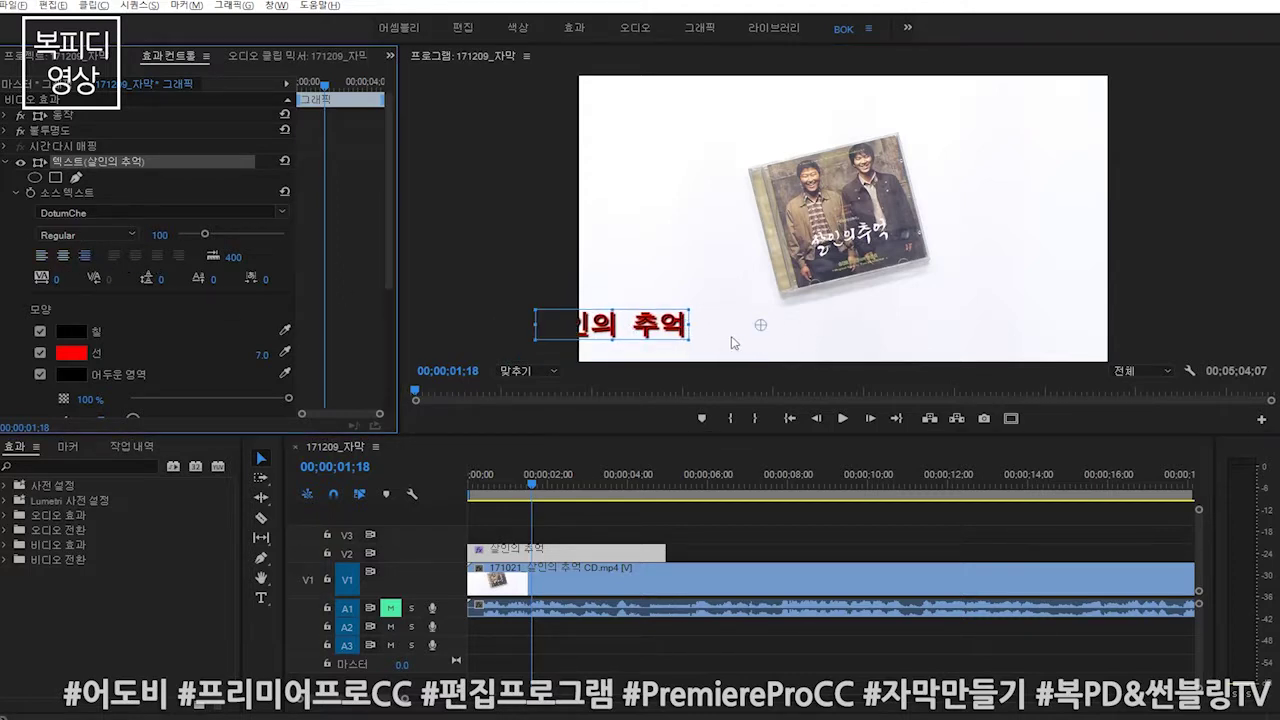
click(62, 255)
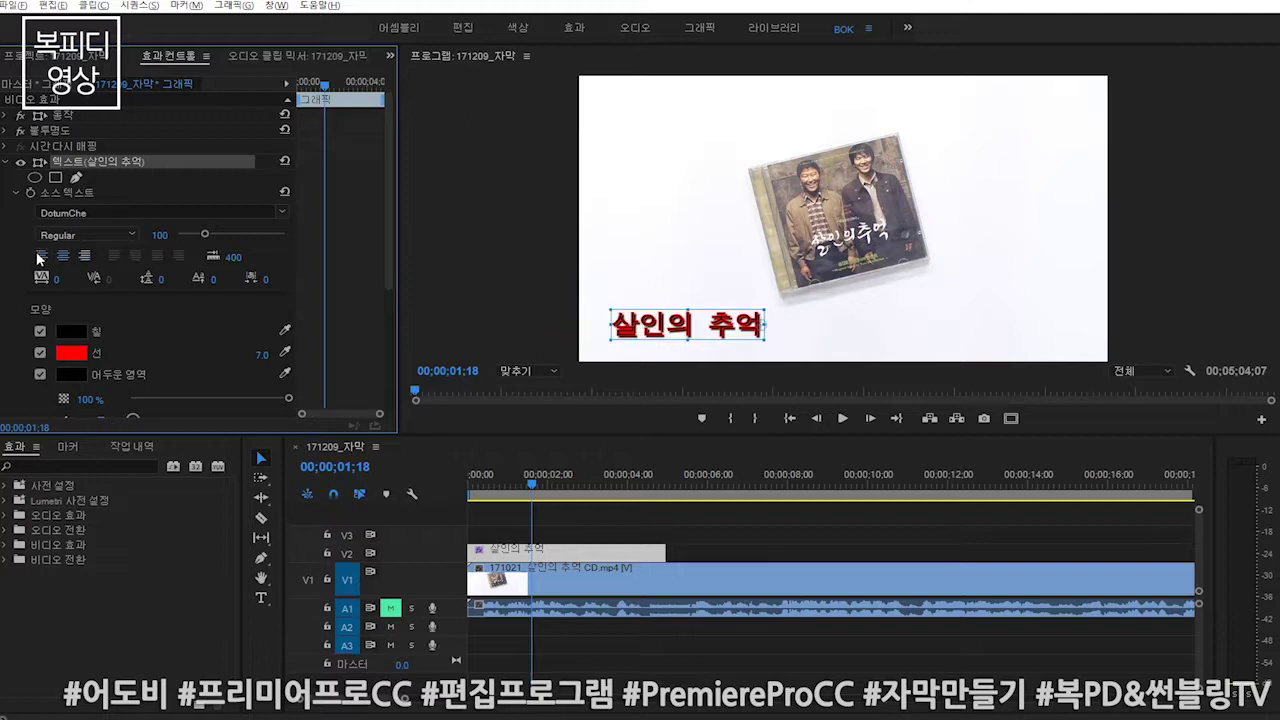
click(38, 257)
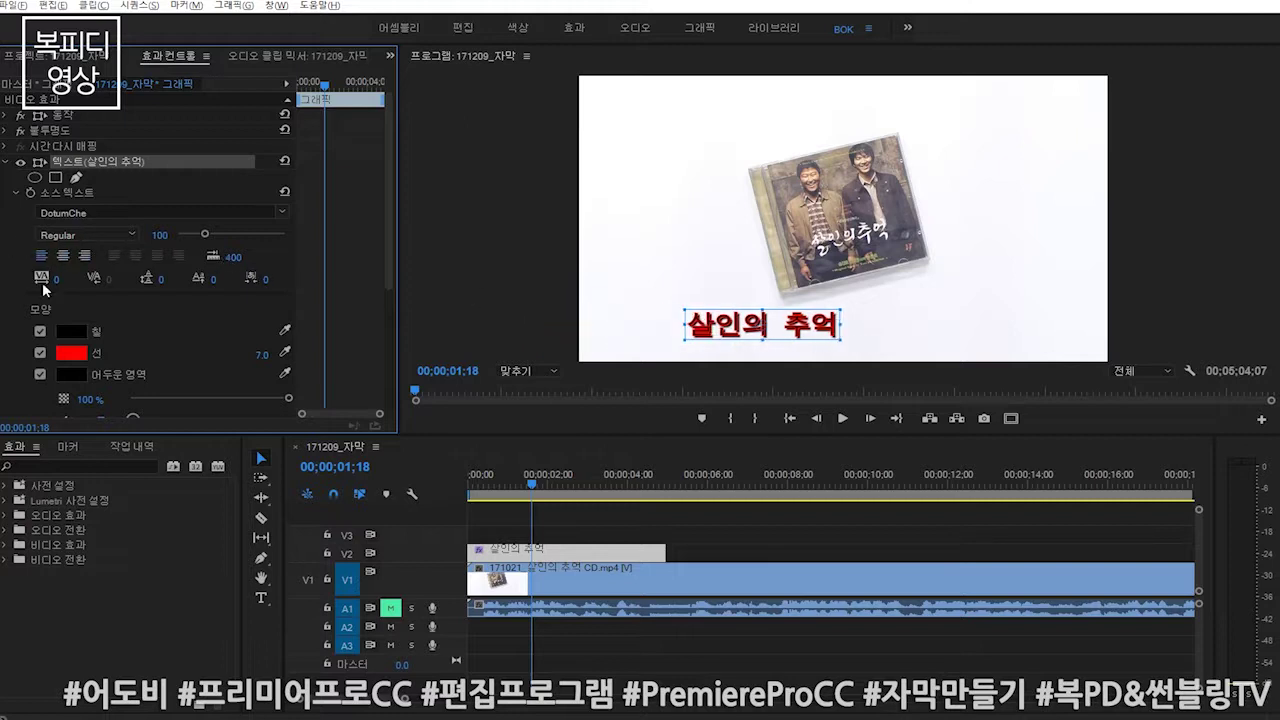
drag(57, 279, 69, 279)
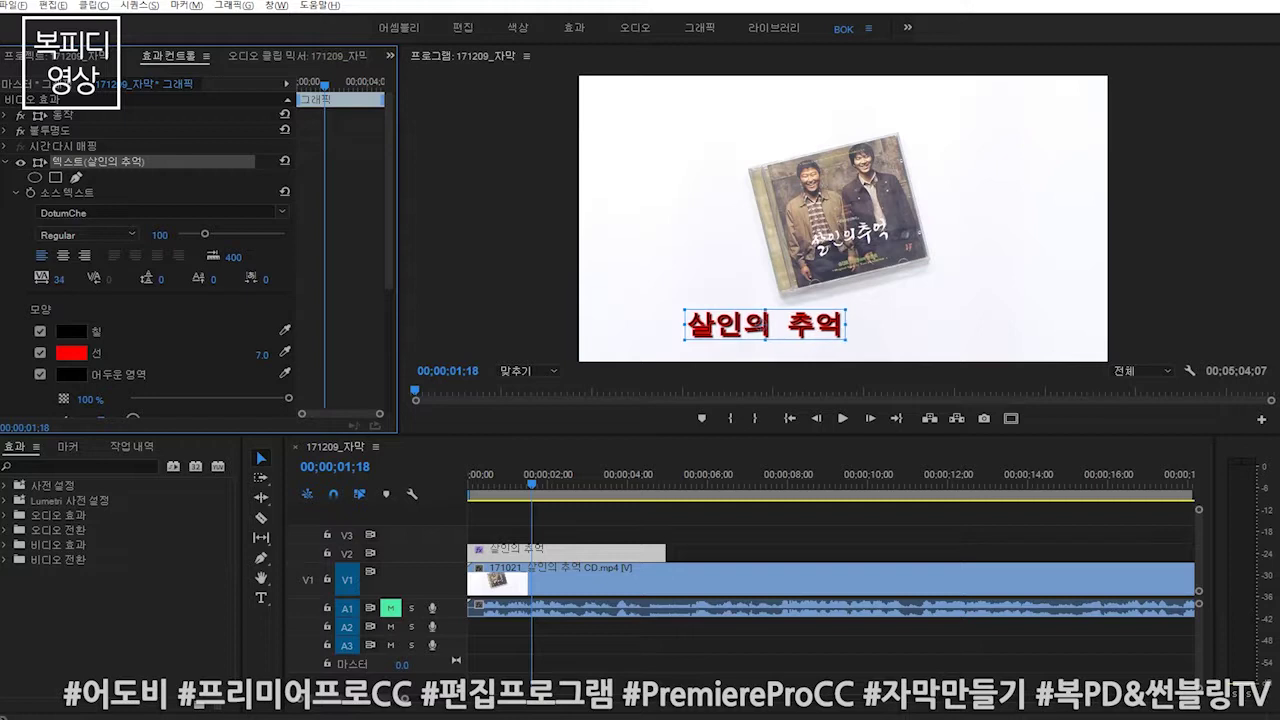
key(ctrl+z)
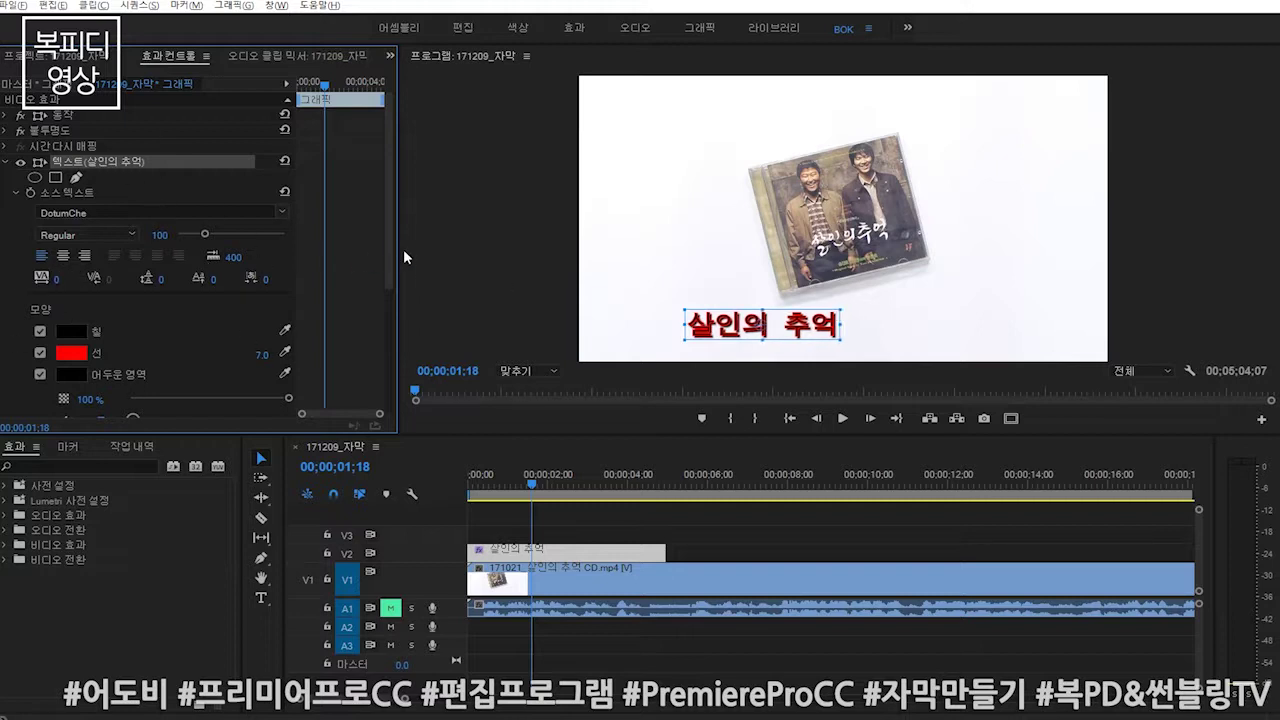
drag(388, 246, 388, 368)
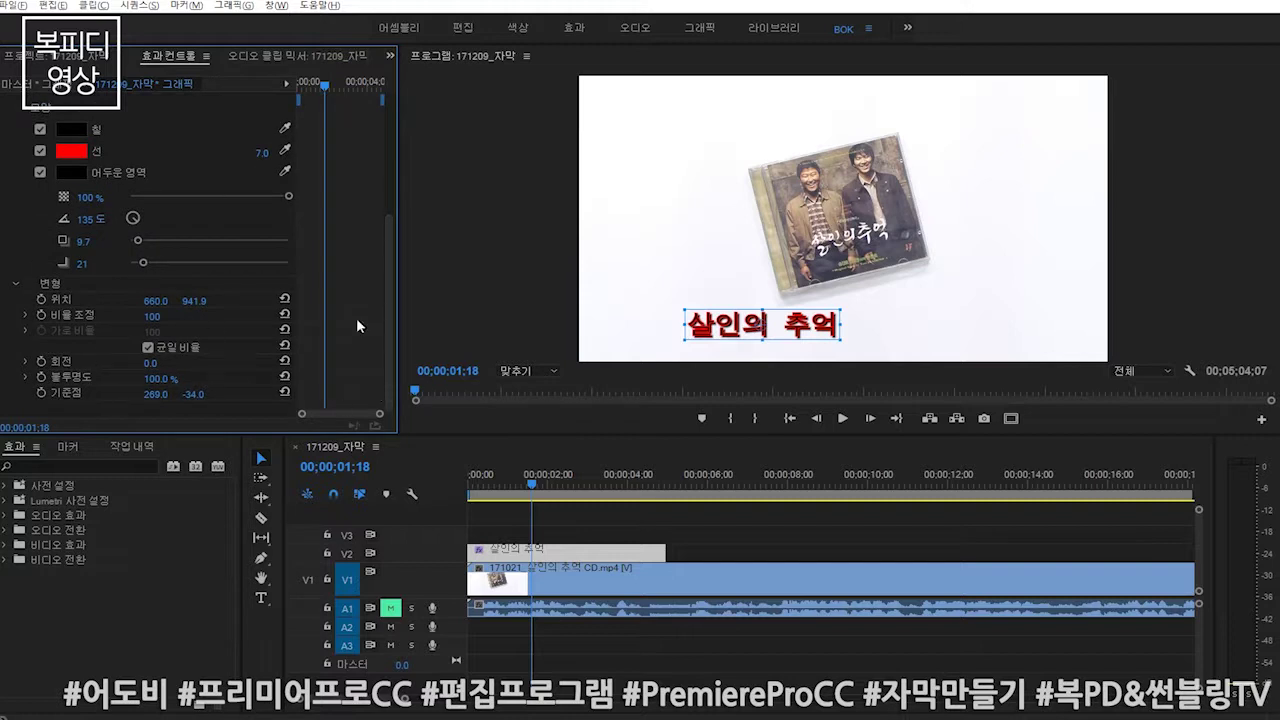
scroll(383, 323, up, 5)
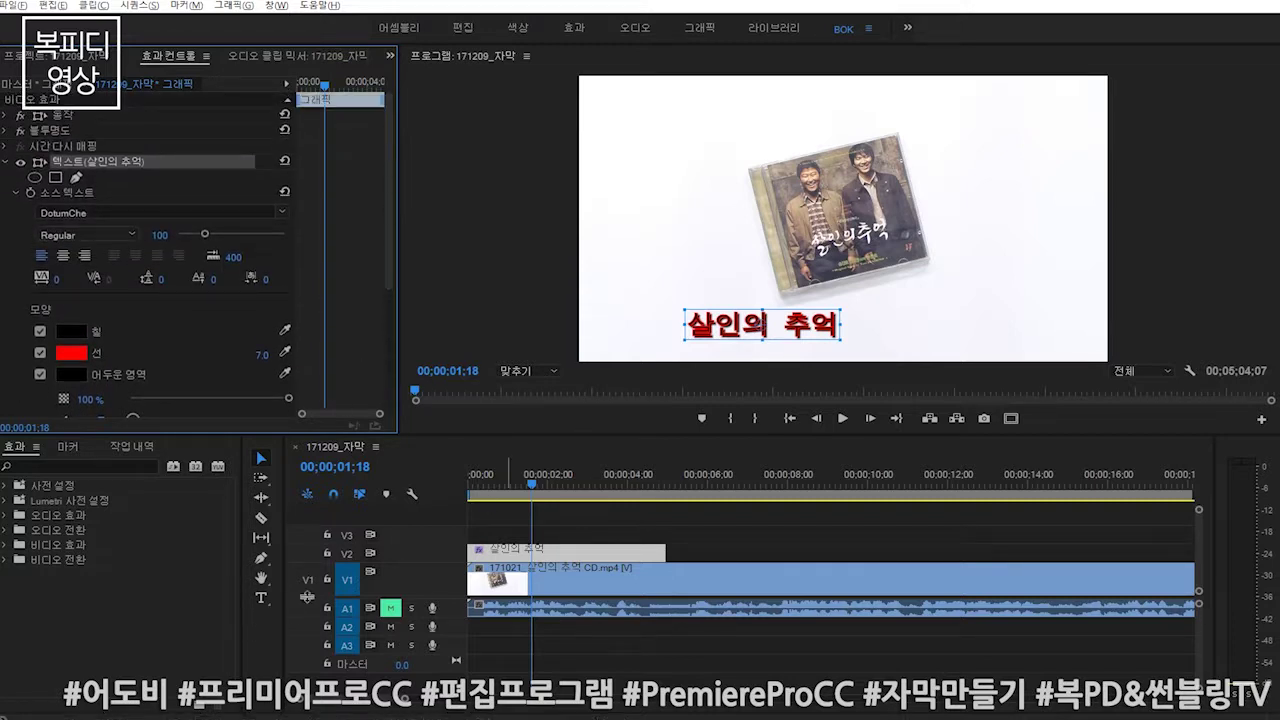
click(261, 598)
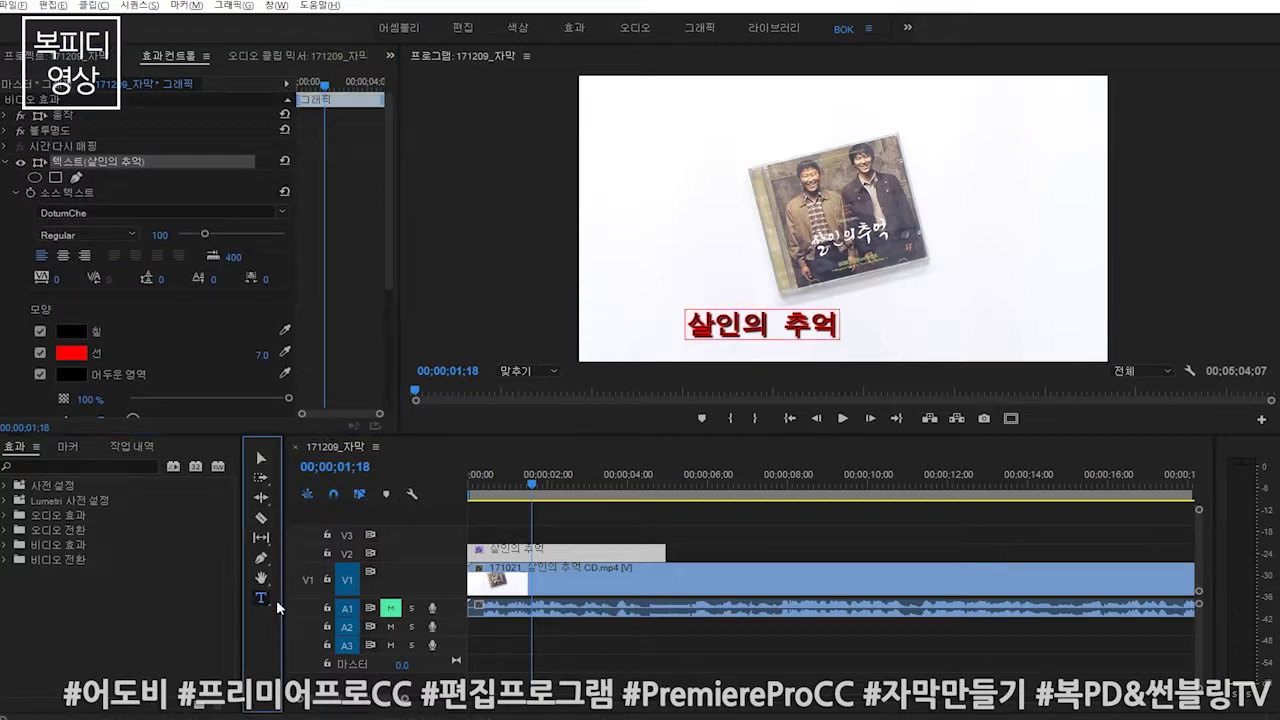
click(695, 488)
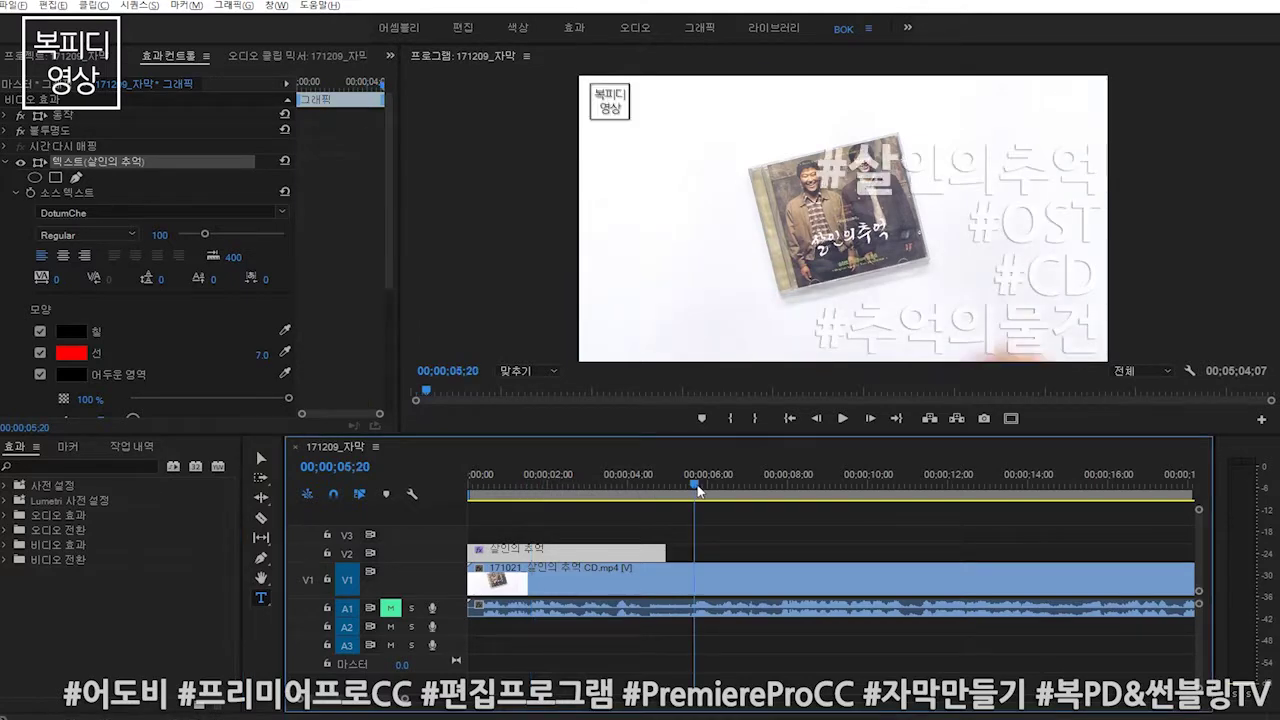
- At 02;01;11, type the caption #살인의추억 #OST over the CD-case shot
drag(698, 490, 783, 490)
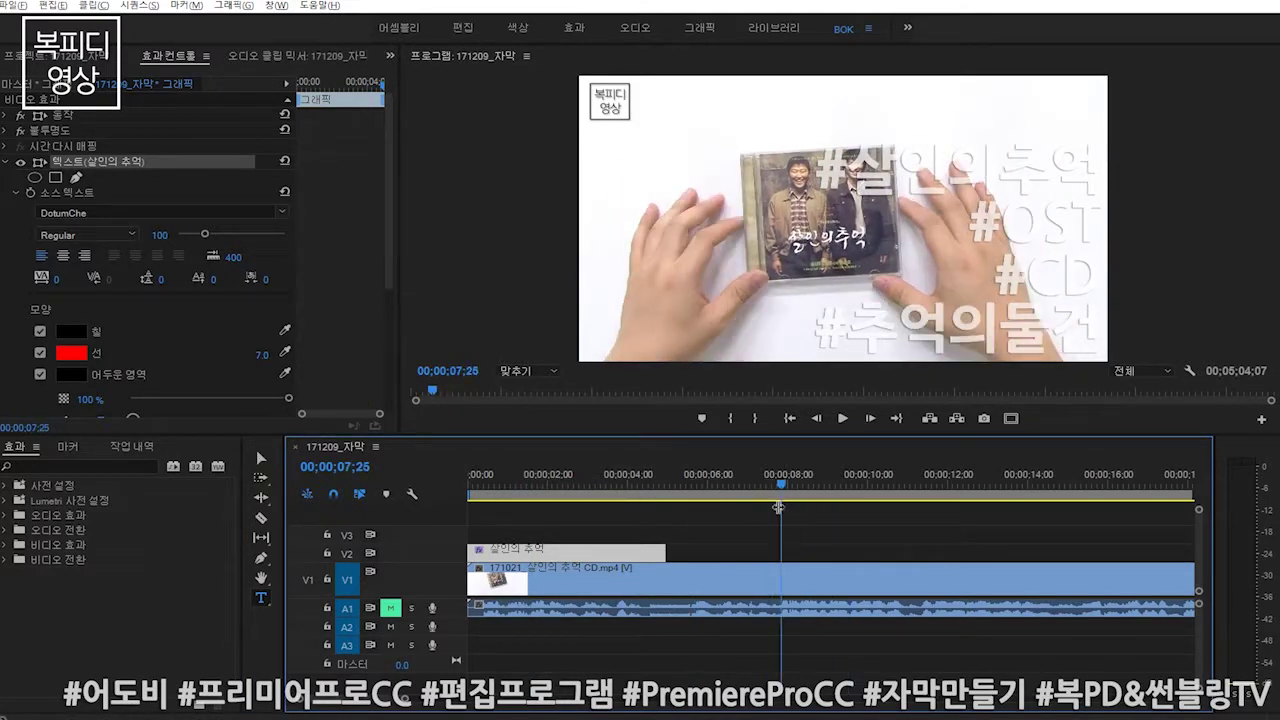
key(minus)
key(minus)
key(minus)
key(minus)
click(770, 488)
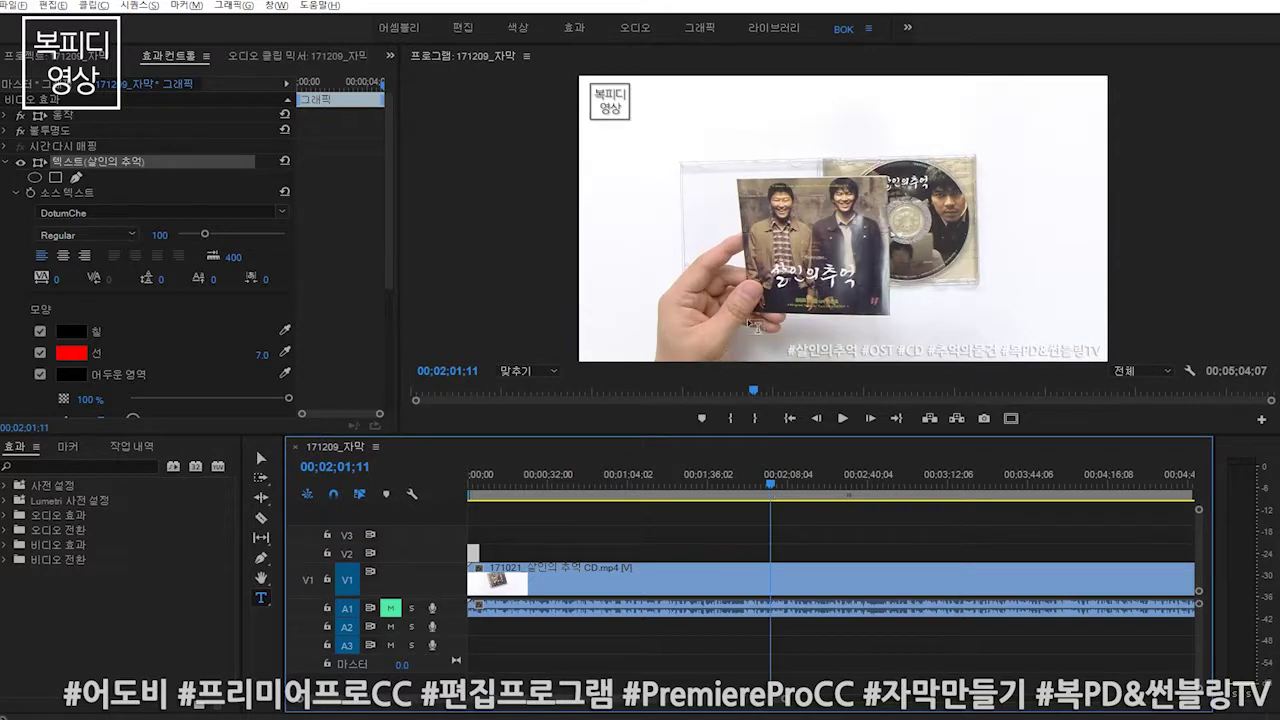
click(1078, 363)
click(792, 290)
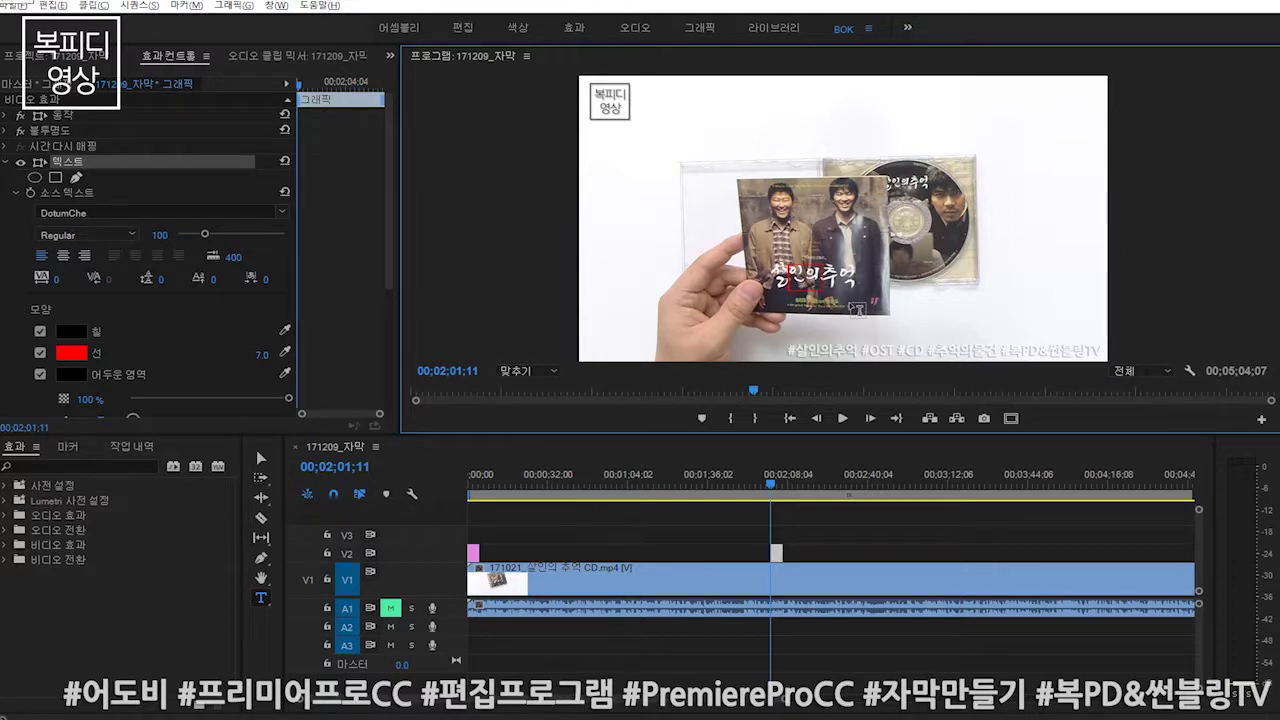
text(살인의)
key(BackSpace)
text(의추억)
key(BackSpace)
text(억 )
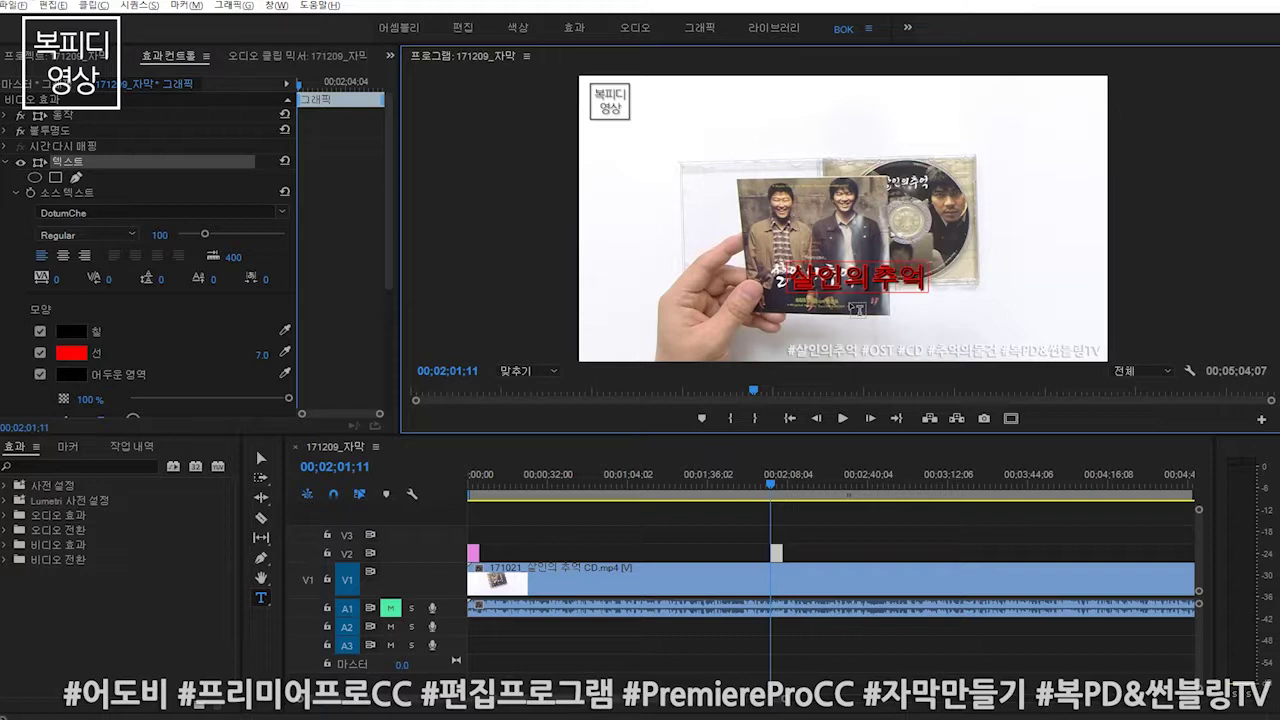
text(#OST)
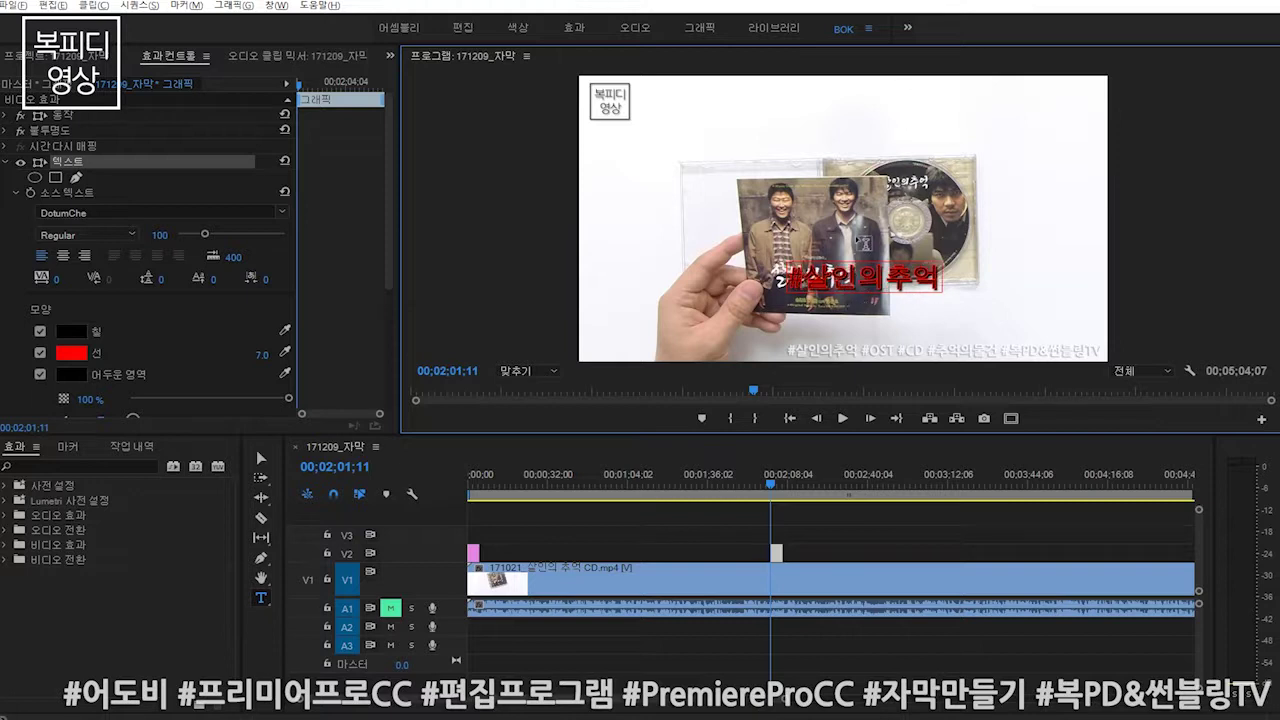
- Move the #살인의추억 #OST caption left and down, then edit it and select all its text
click(260, 459)
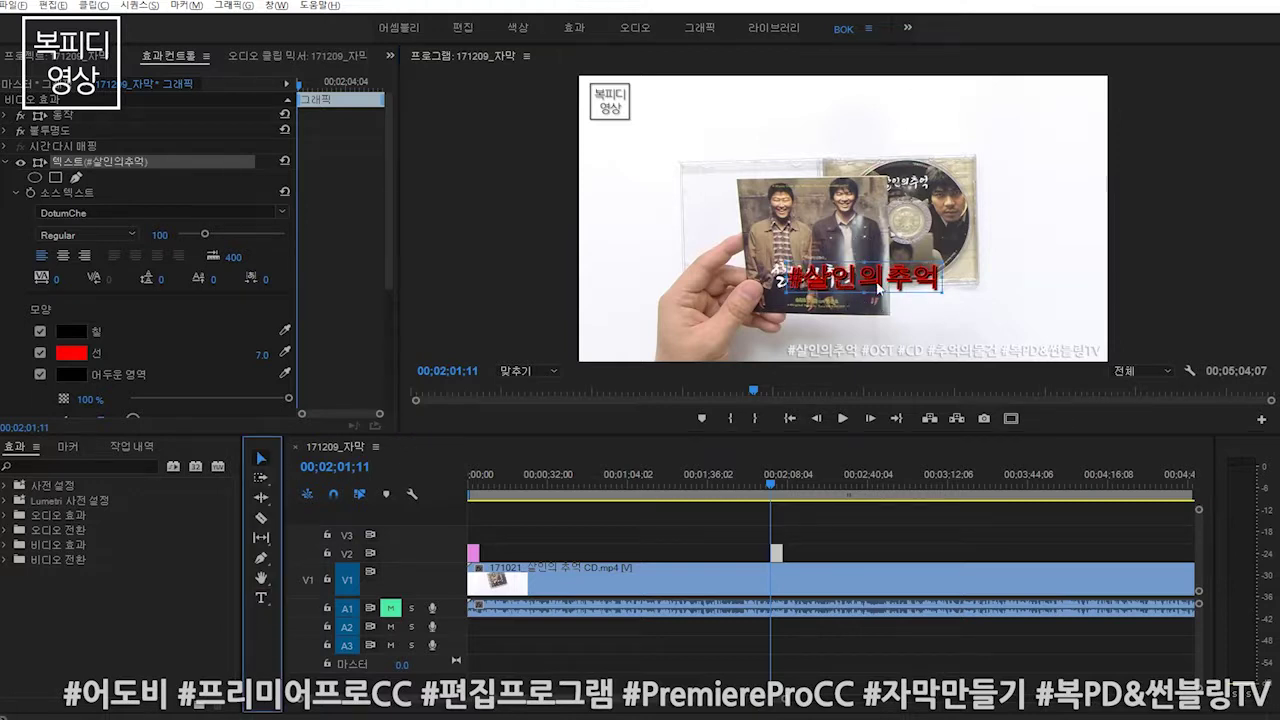
drag(860, 277, 716, 293)
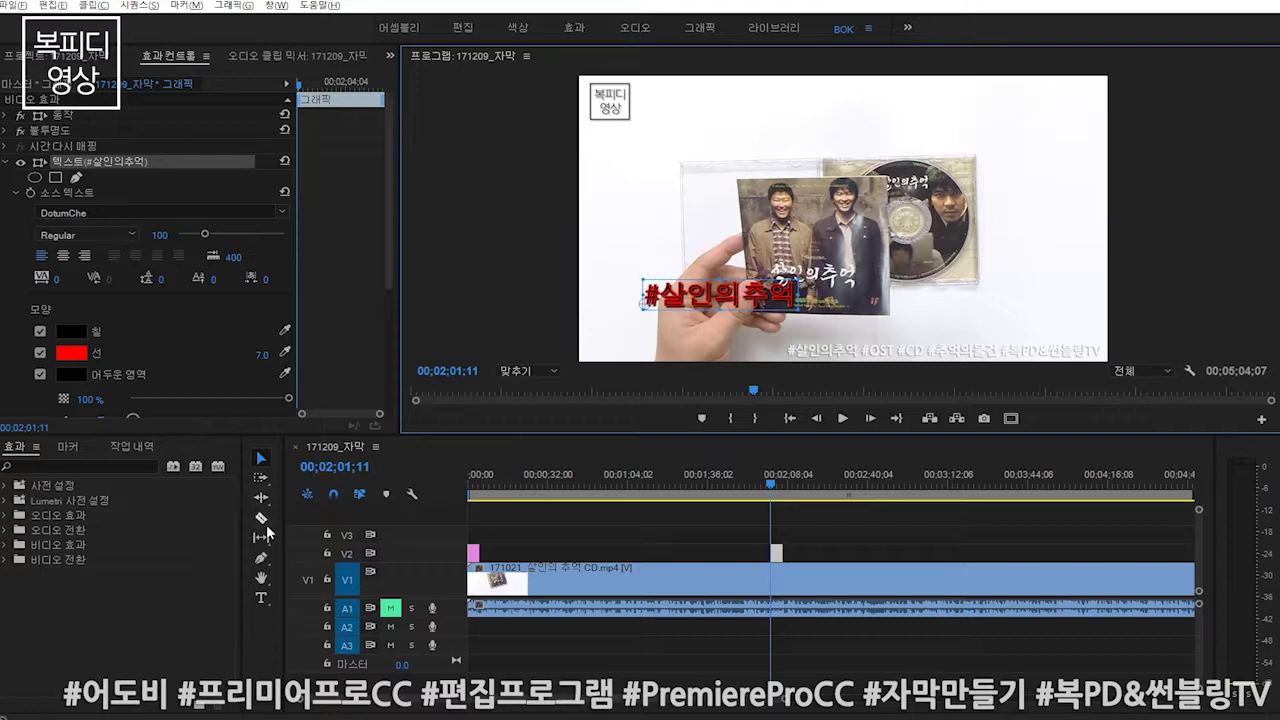
click(261, 597)
click(796, 296)
text(#)
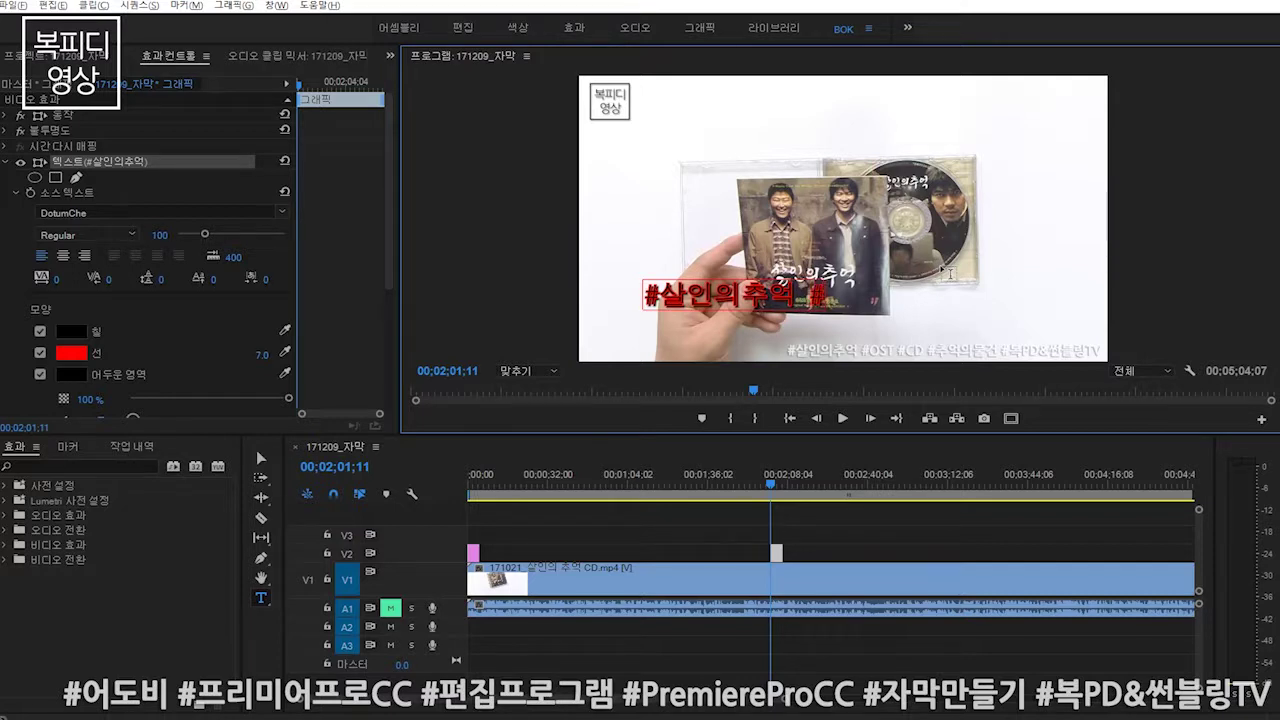
text(OST)
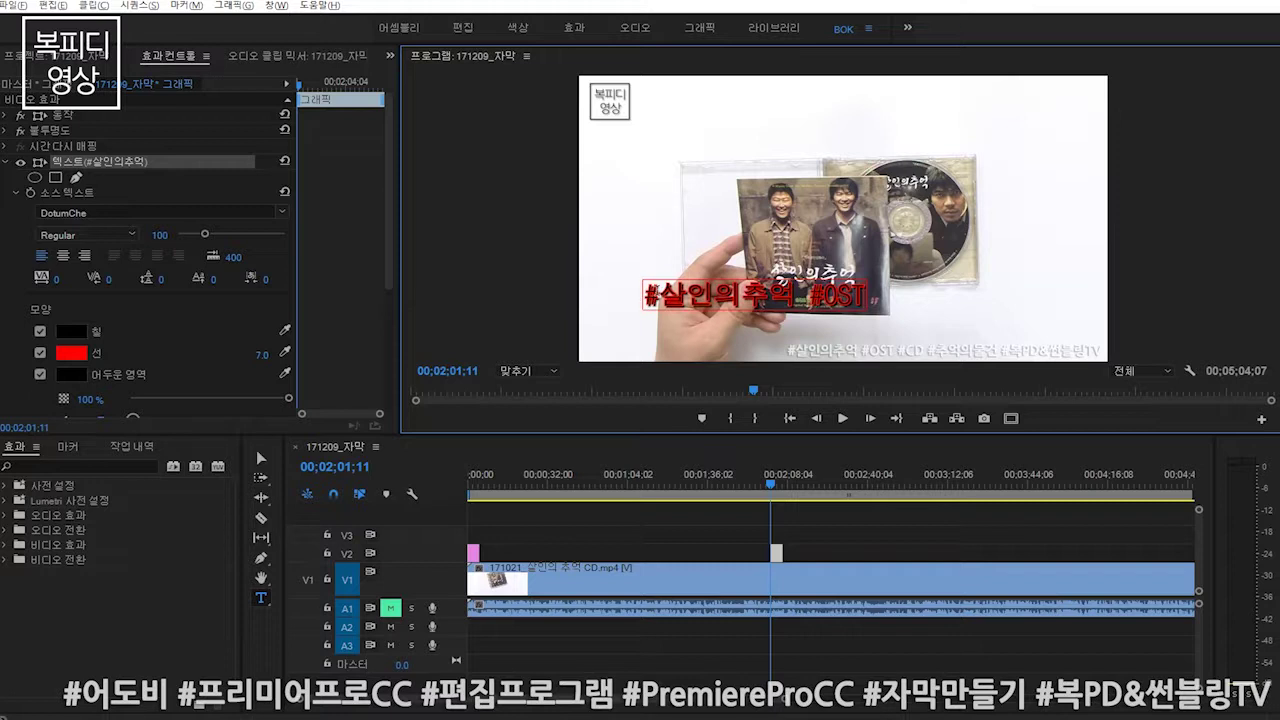
drag(645, 293, 913, 317)
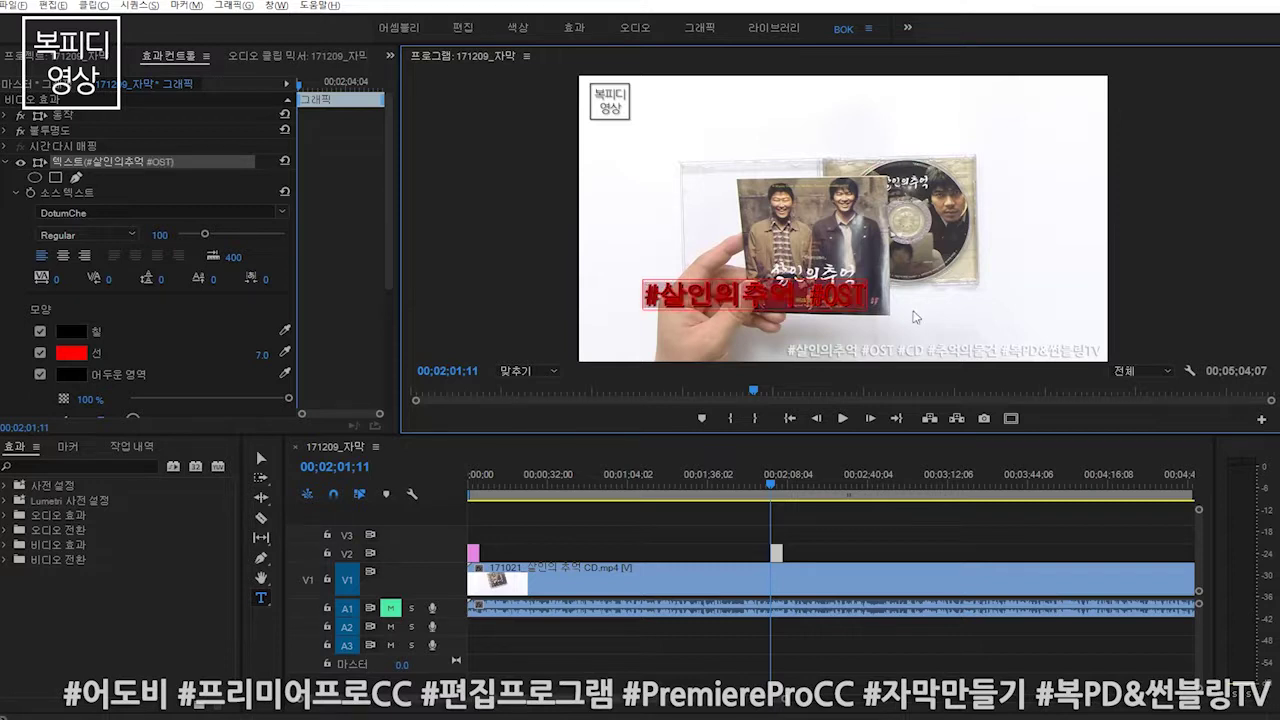
- Turn off the red stroke, set the fill to white FFFFFF, and switch the font to NanumGothic
click(40, 353)
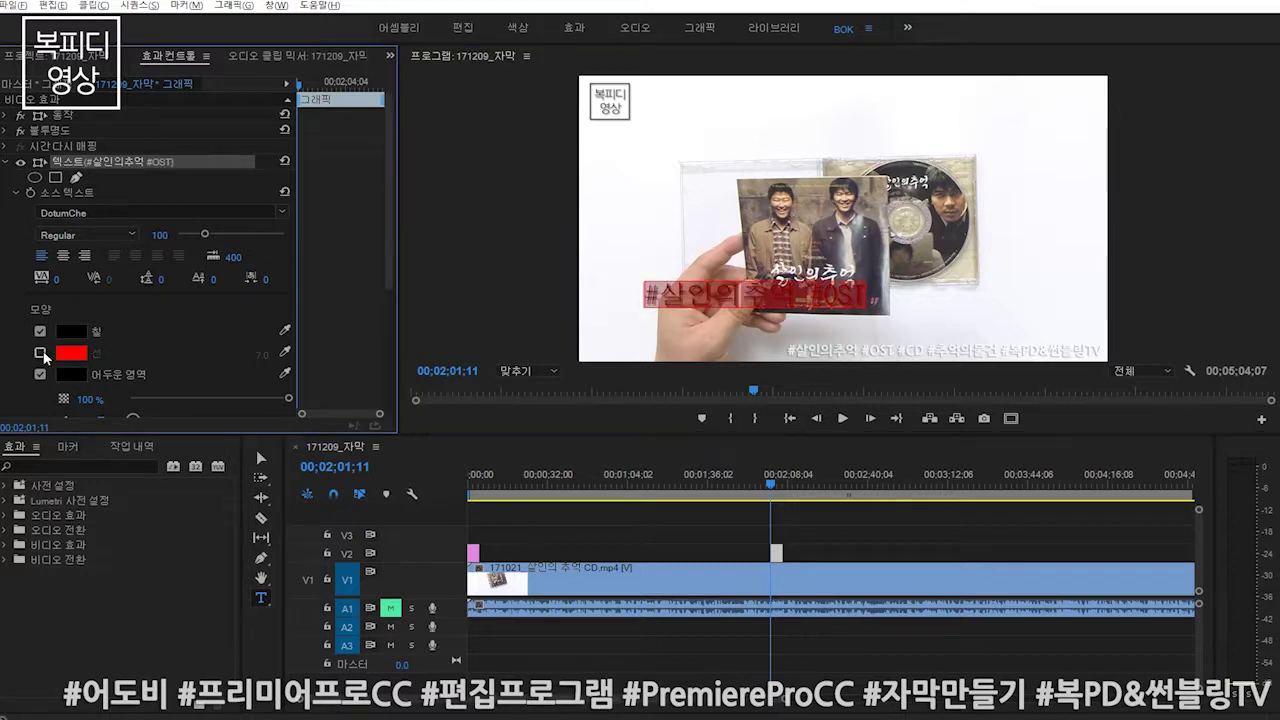
click(71, 331)
drag(547, 369, 469, 291)
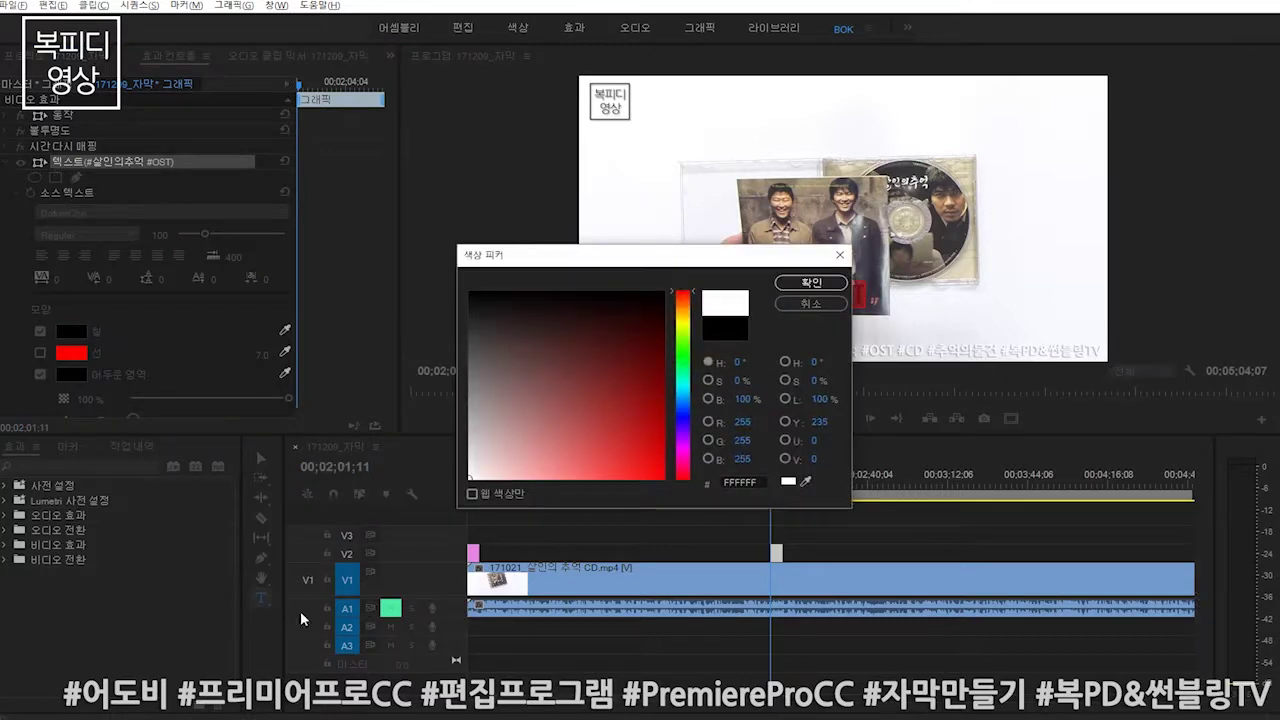
click(811, 283)
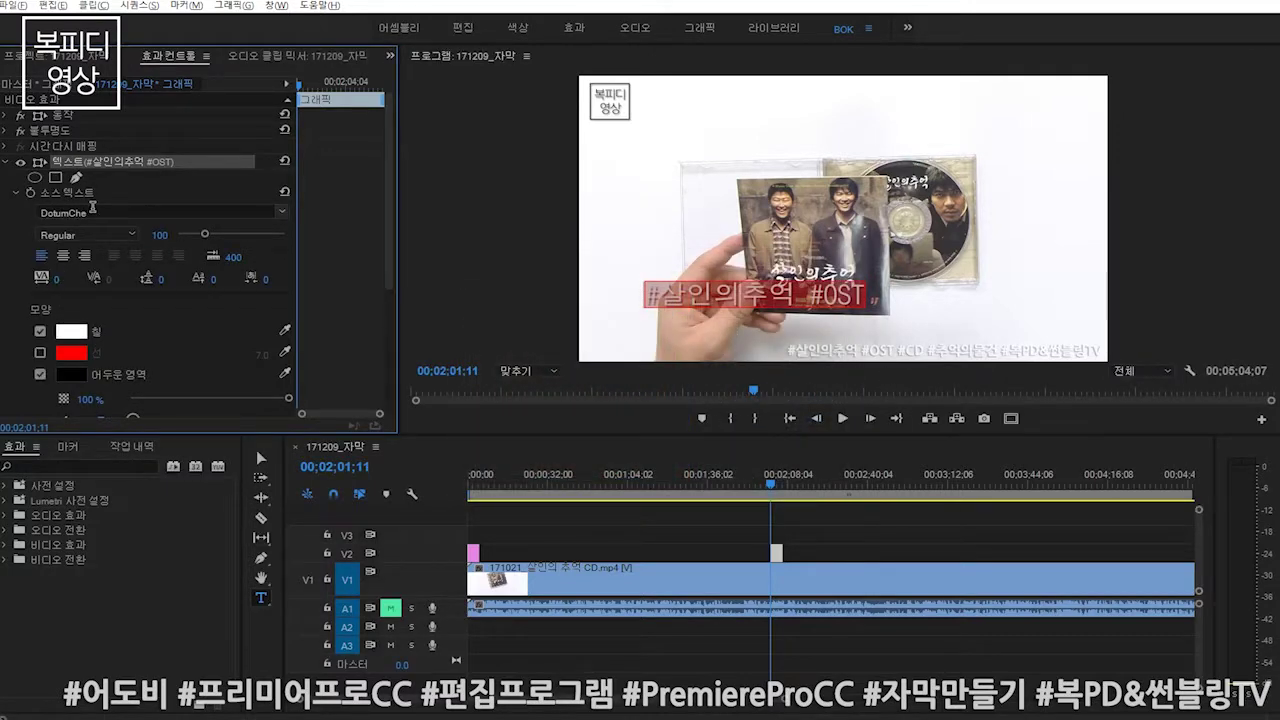
click(282, 212)
scroll(205, 379, up, 2)
scroll(205, 379, up, 2)
click(145, 251)
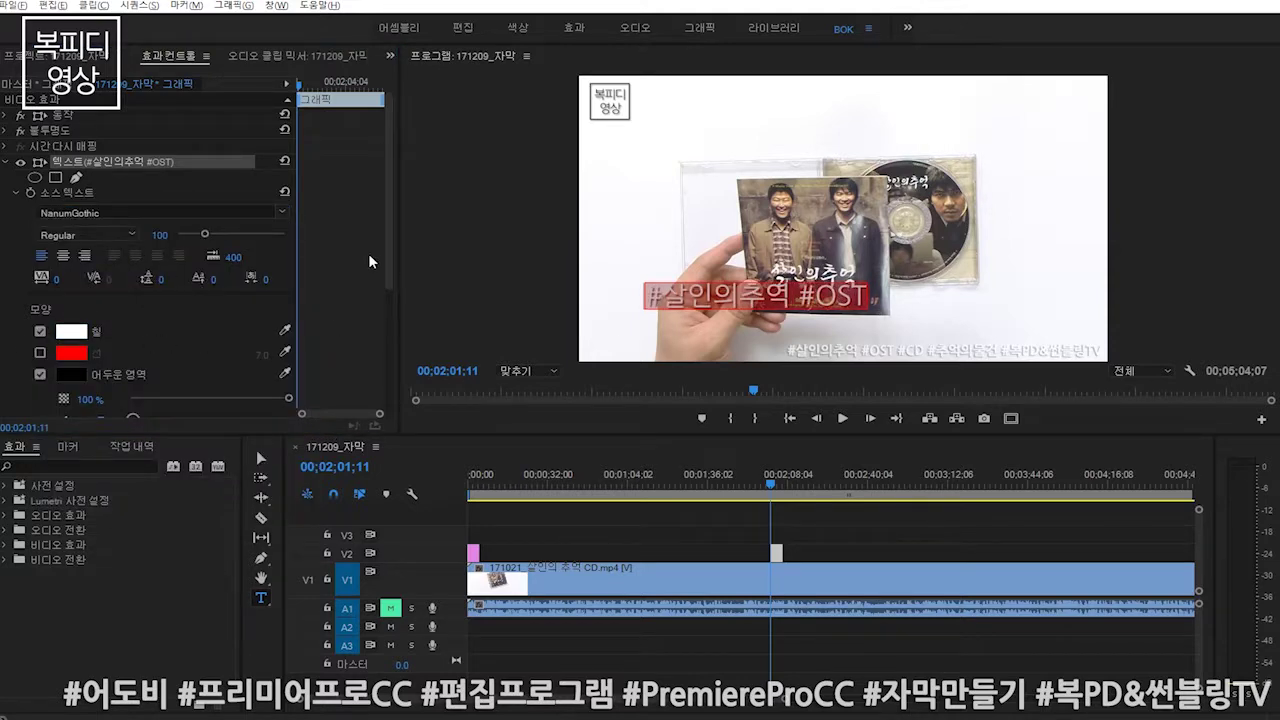
drag(391, 238, 380, 368)
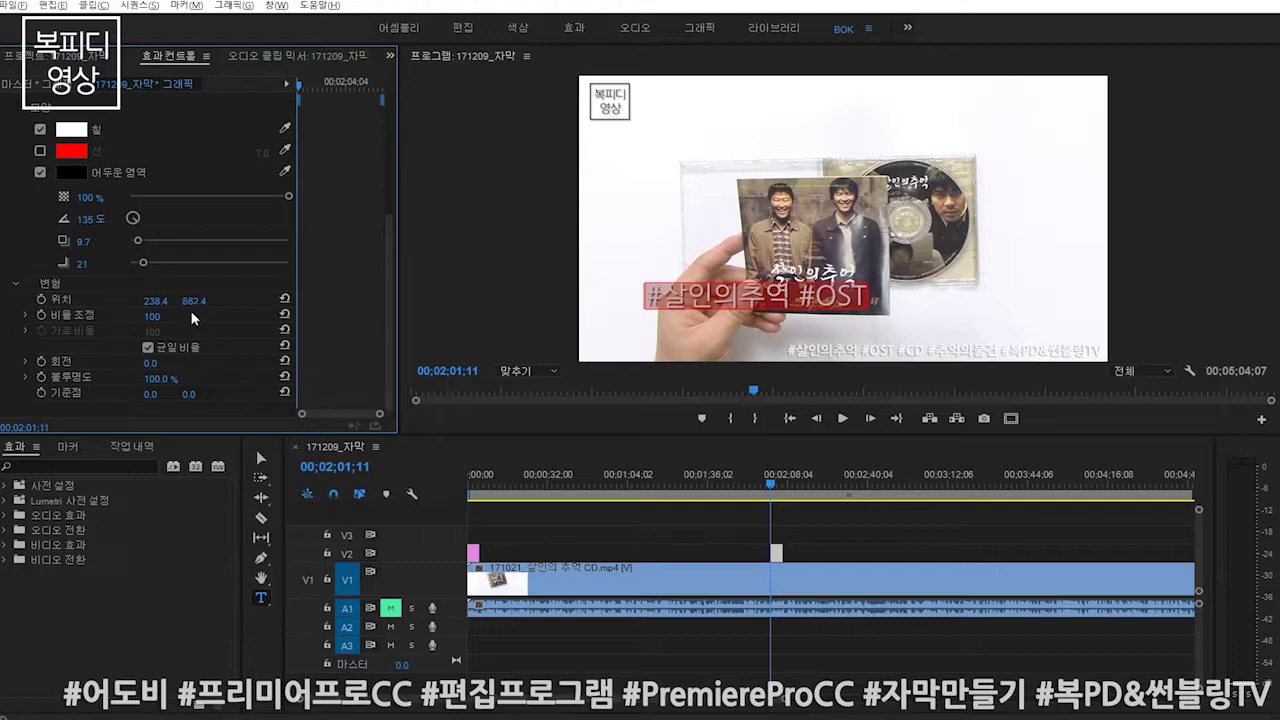
- Scale the caption to 60 and place it lower right at 759.4, 989.1, above the hashtag line
mouse_move(151, 316)
mouse_down()
mouse_move(120, 316)
mouse_move(140, 316)
mouse_up()
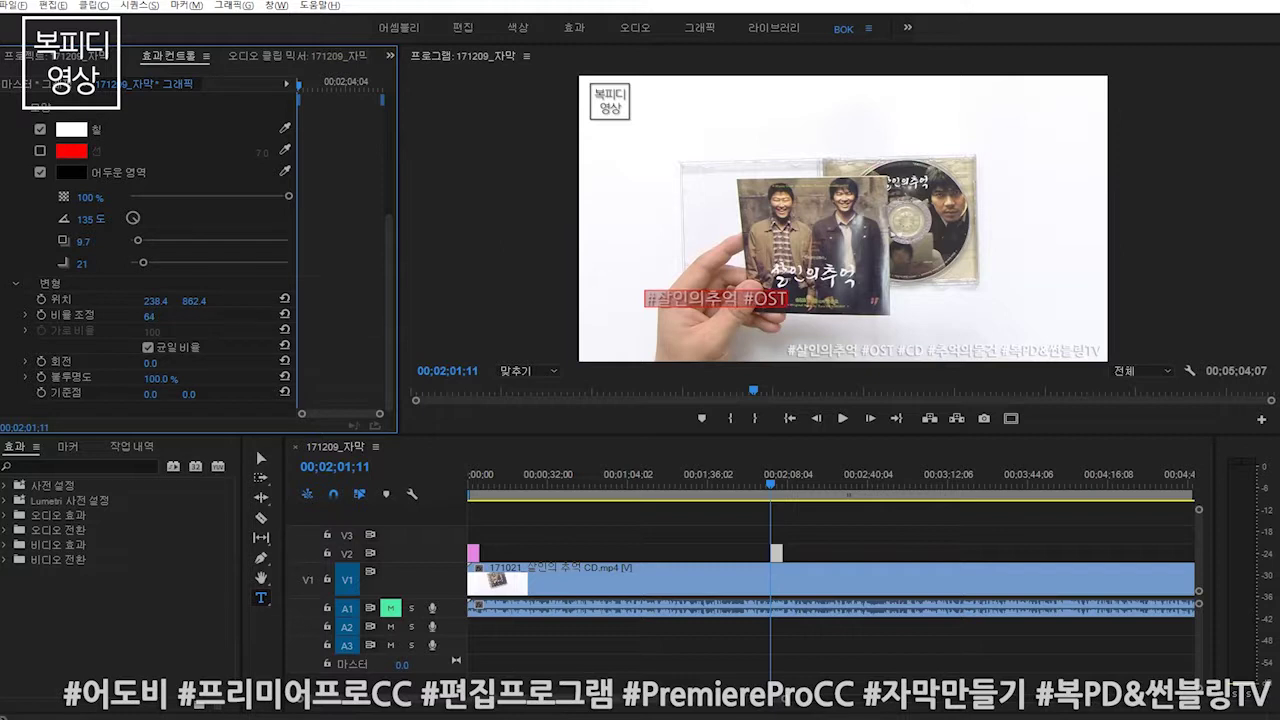
drag(149, 316, 140, 316)
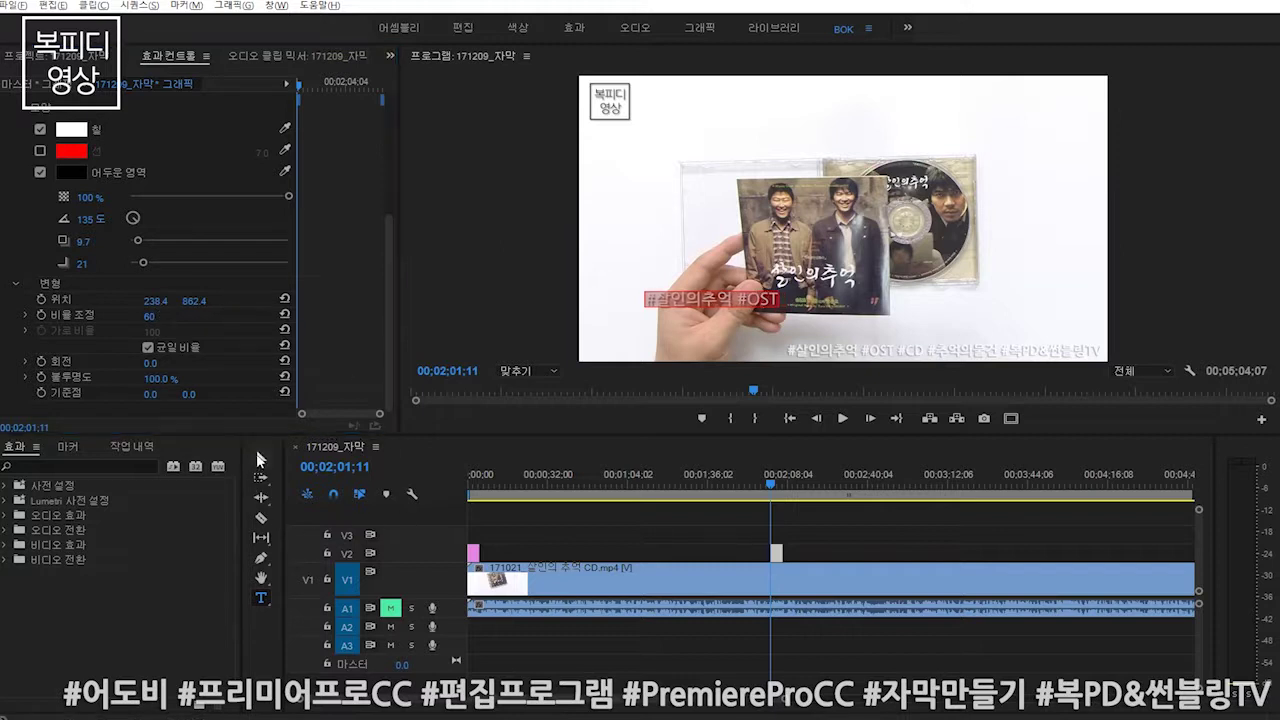
key(v)
drag(708, 300, 714, 352)
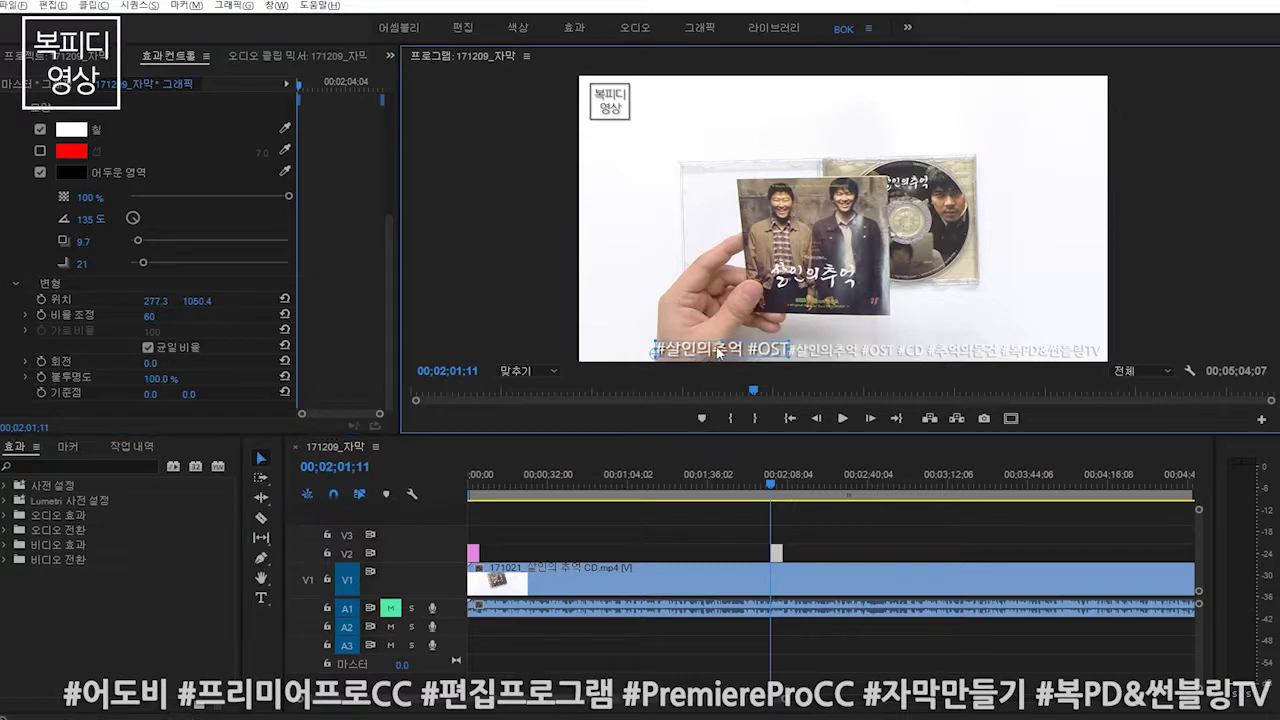
drag(714, 352, 853, 338)
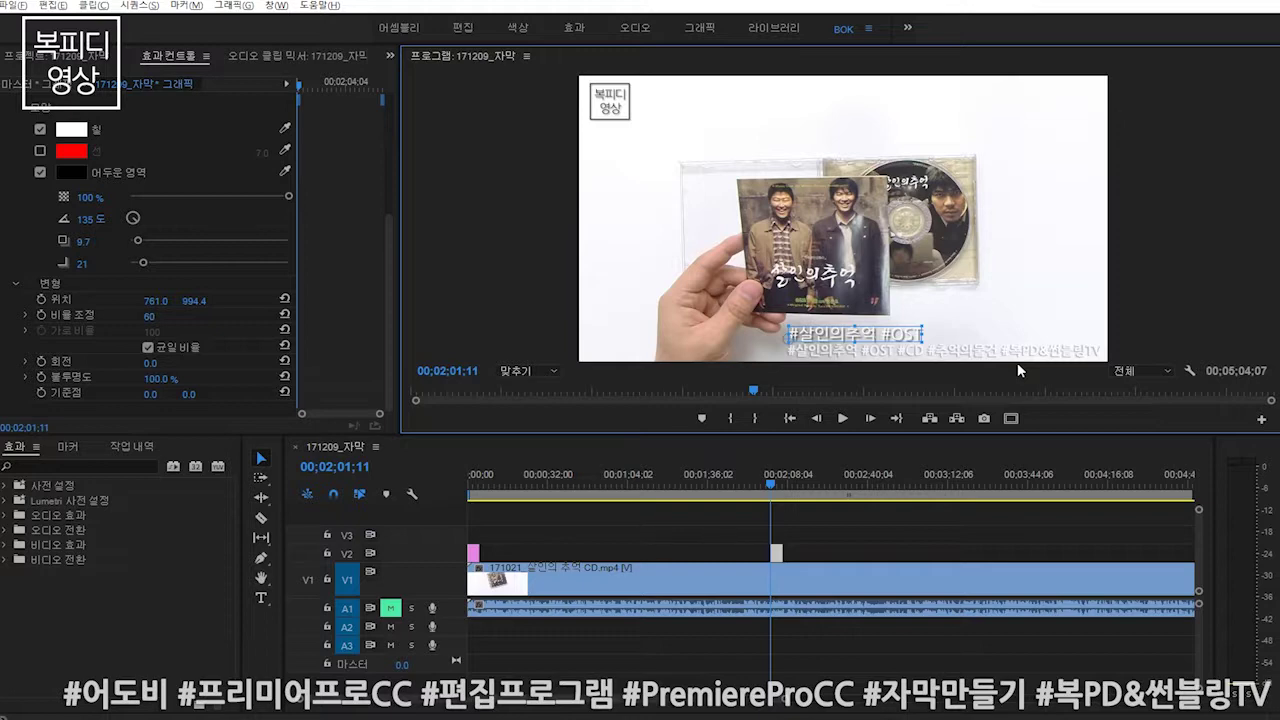
mouse_move(869, 343)
mouse_down()
mouse_move(828, 306)
mouse_move(895, 313)
mouse_move(820, 318)
mouse_up()
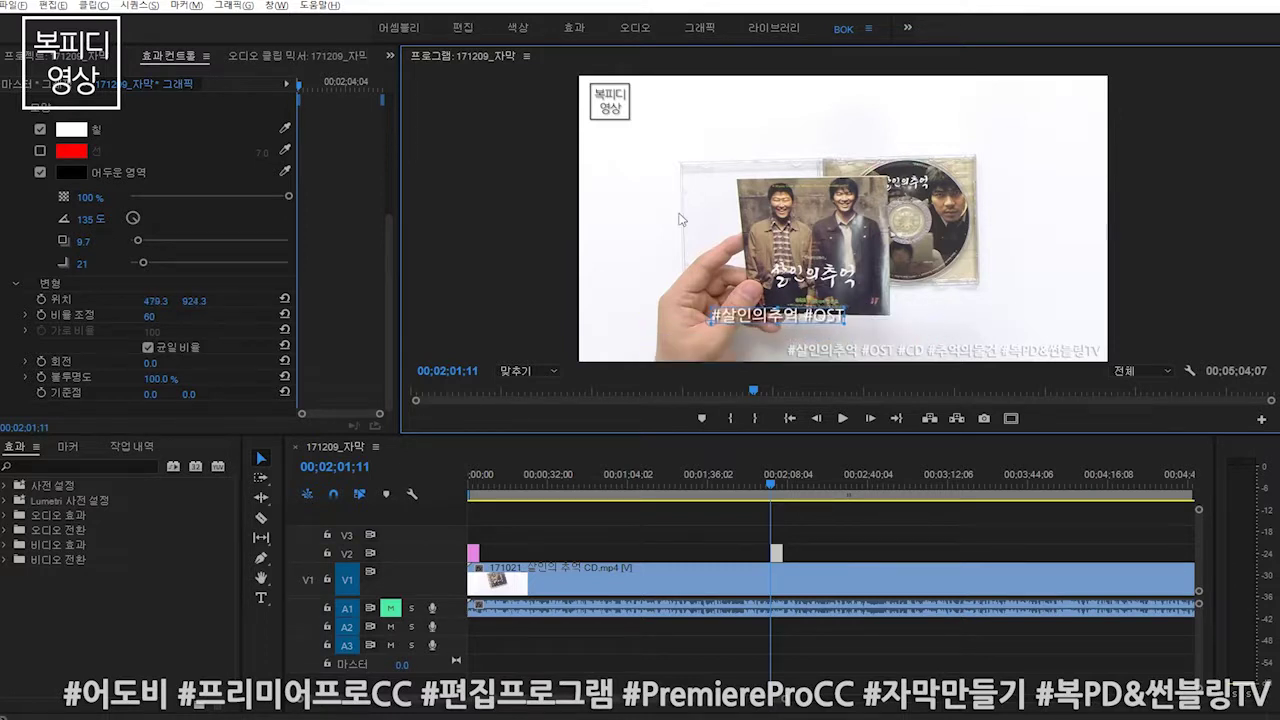
drag(741, 308, 706, 350)
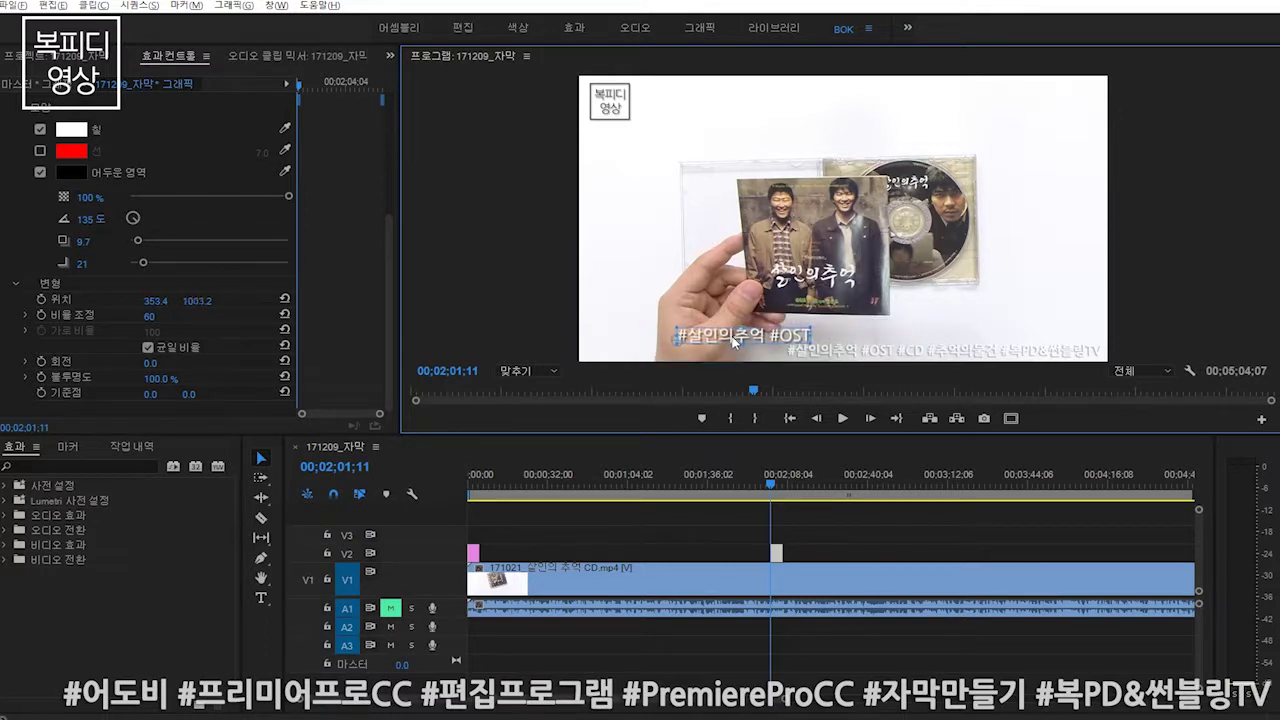
drag(706, 350, 851, 338)
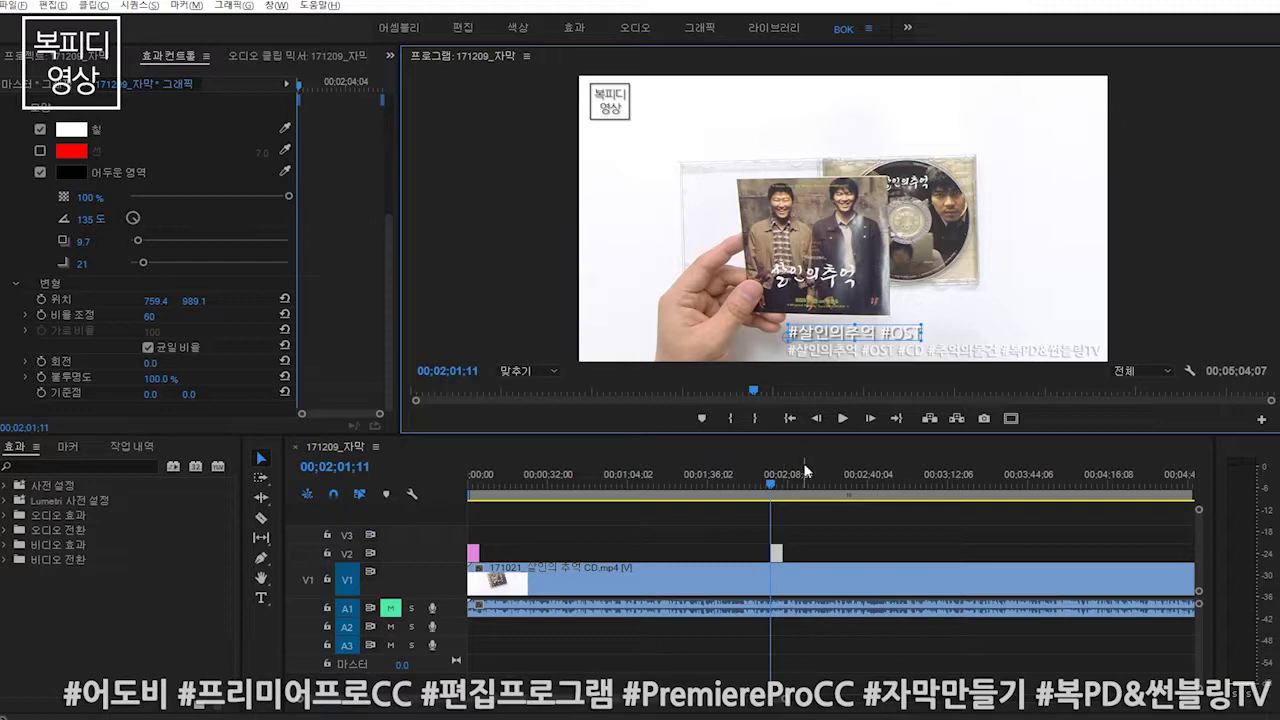
drag(778, 500, 513, 500)
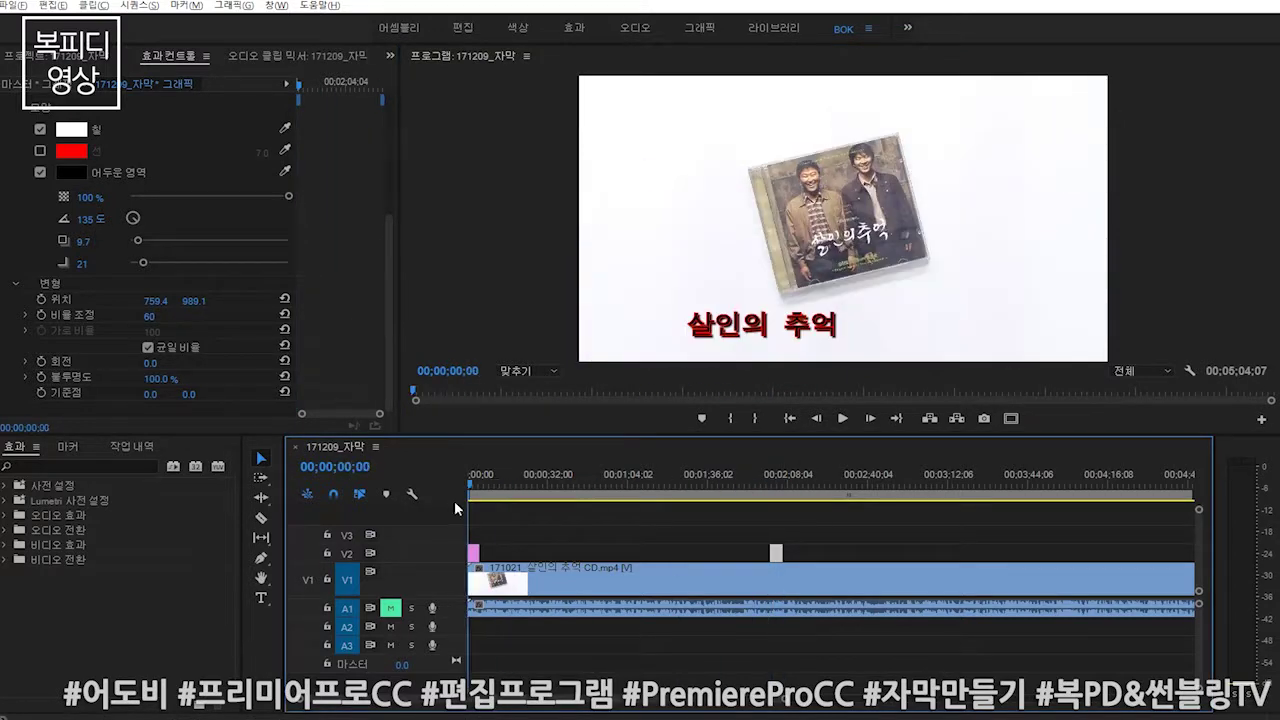
- Switch track targeting from V1 to V2 and paste a test copy of the title clip
drag(513, 500, 443, 502)
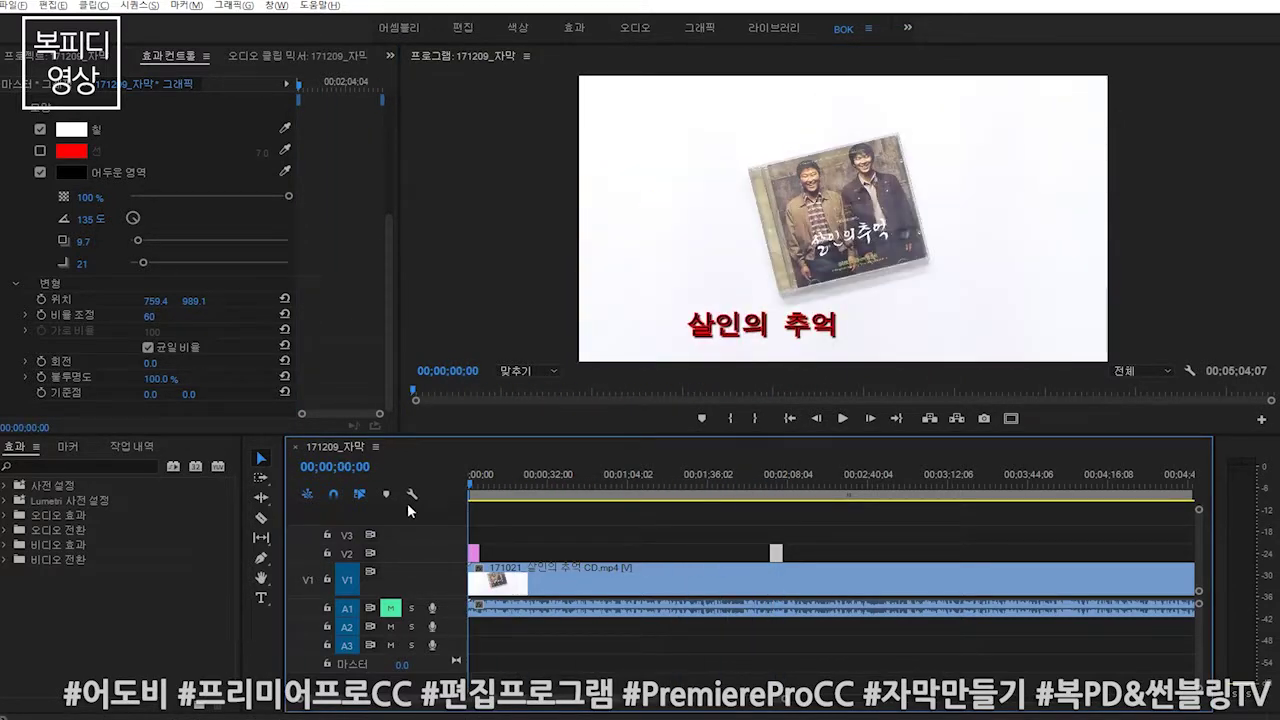
key(equal)
key(equal)
key(equal)
click(538, 553)
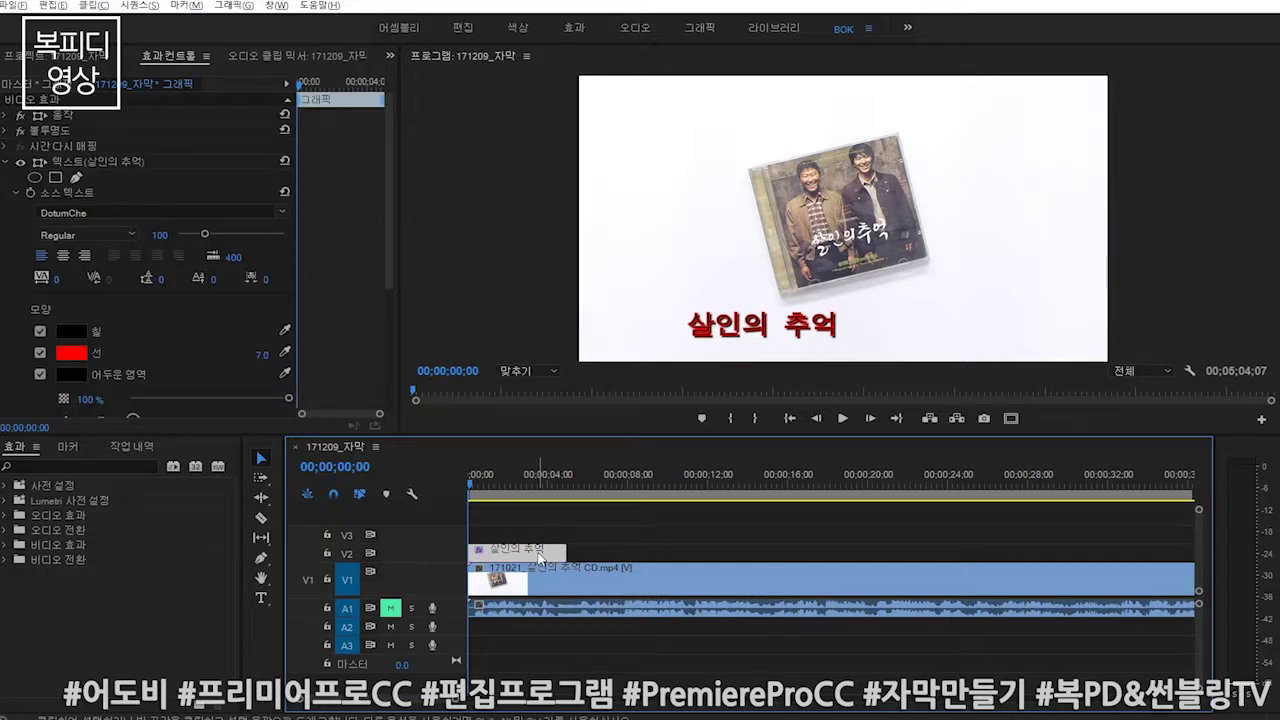
click(348, 590)
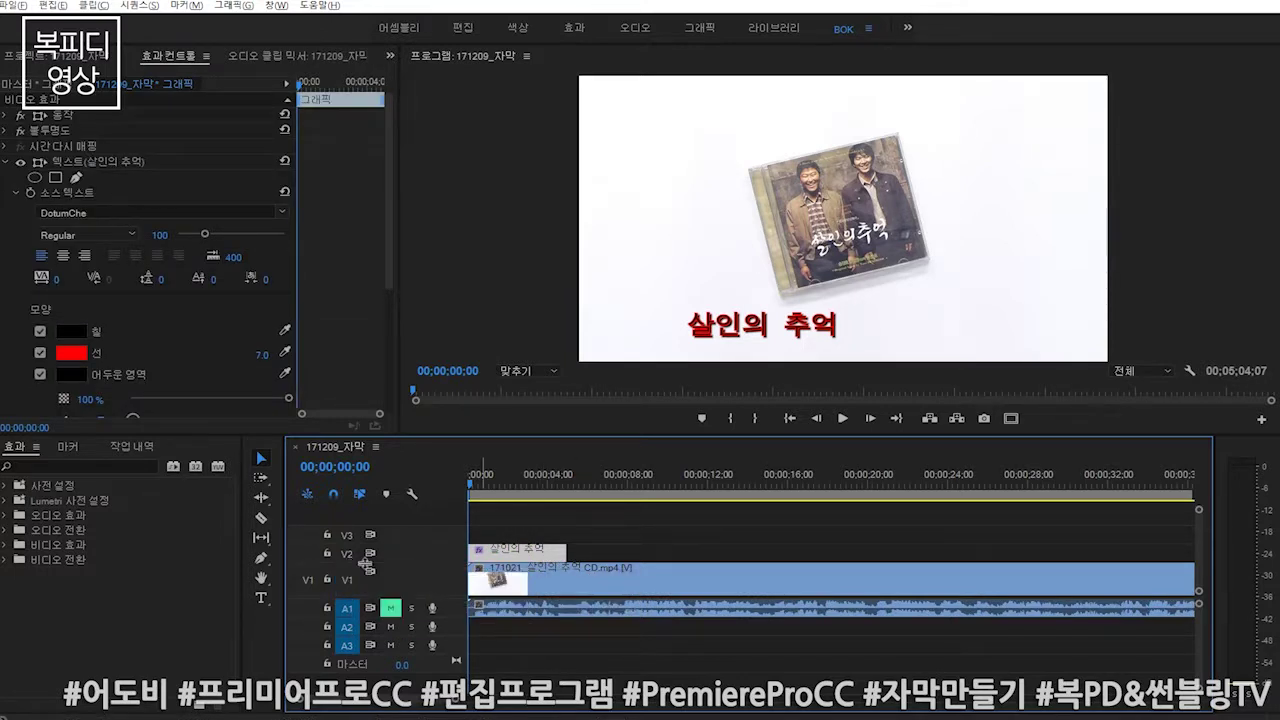
click(346, 553)
click(628, 490)
key(ctrl+v)
click(558, 500)
mouse_move(558, 503)
mouse_down()
mouse_move(494, 508)
mouse_move(657, 502)
mouse_up()
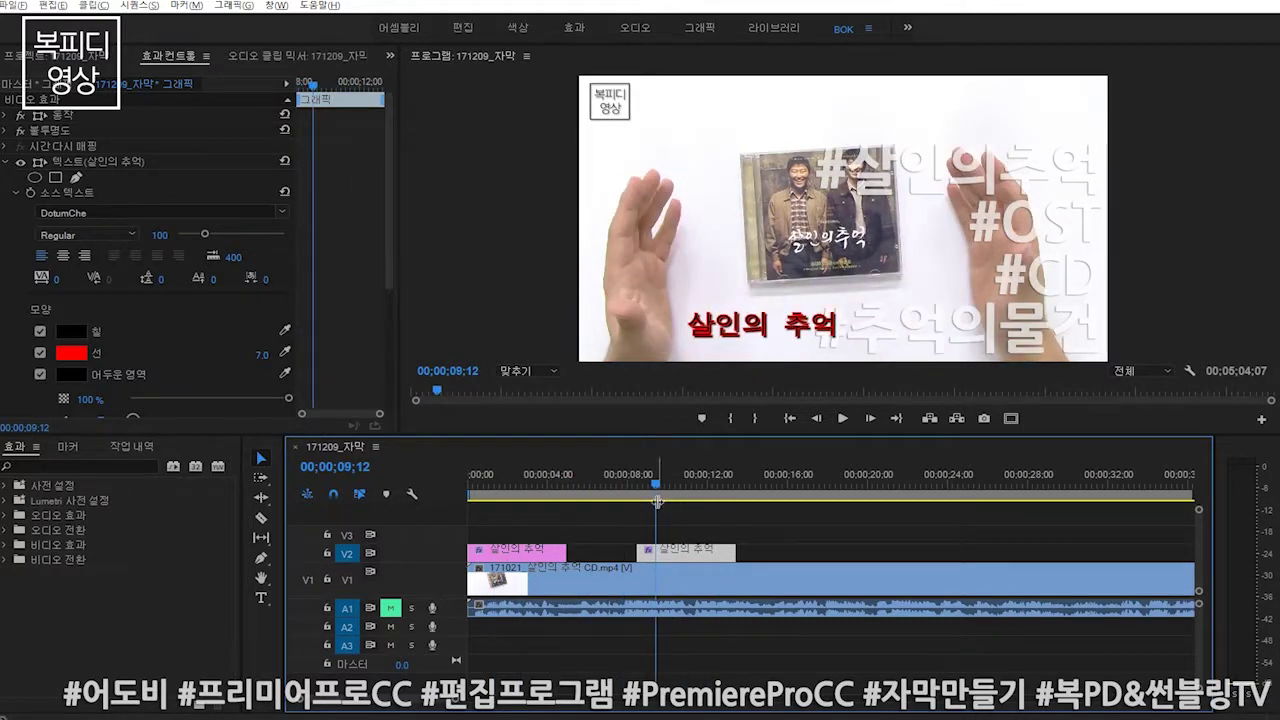
- Drag the copy back over the original title, then shift 살인의 추억 further bottom-left
click(500, 490)
click(645, 553)
drag(632, 553, 520, 550)
key(Home)
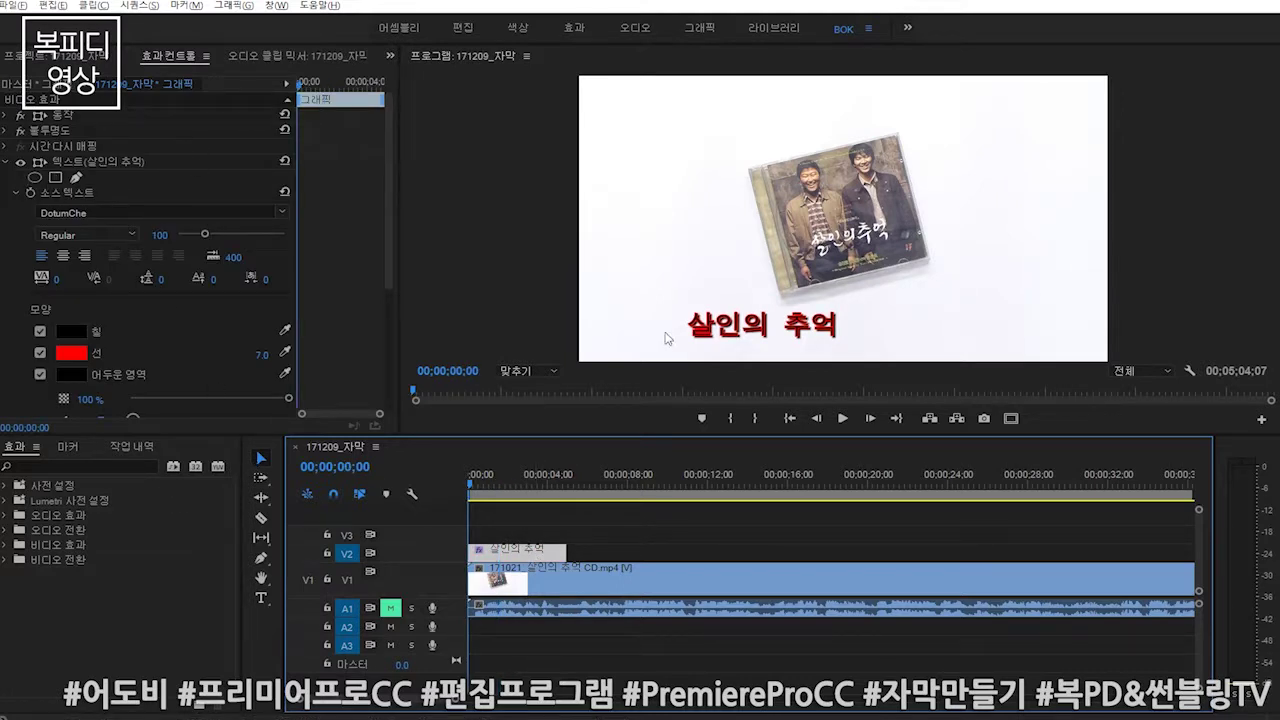
click(692, 330)
drag(729, 330, 636, 340)
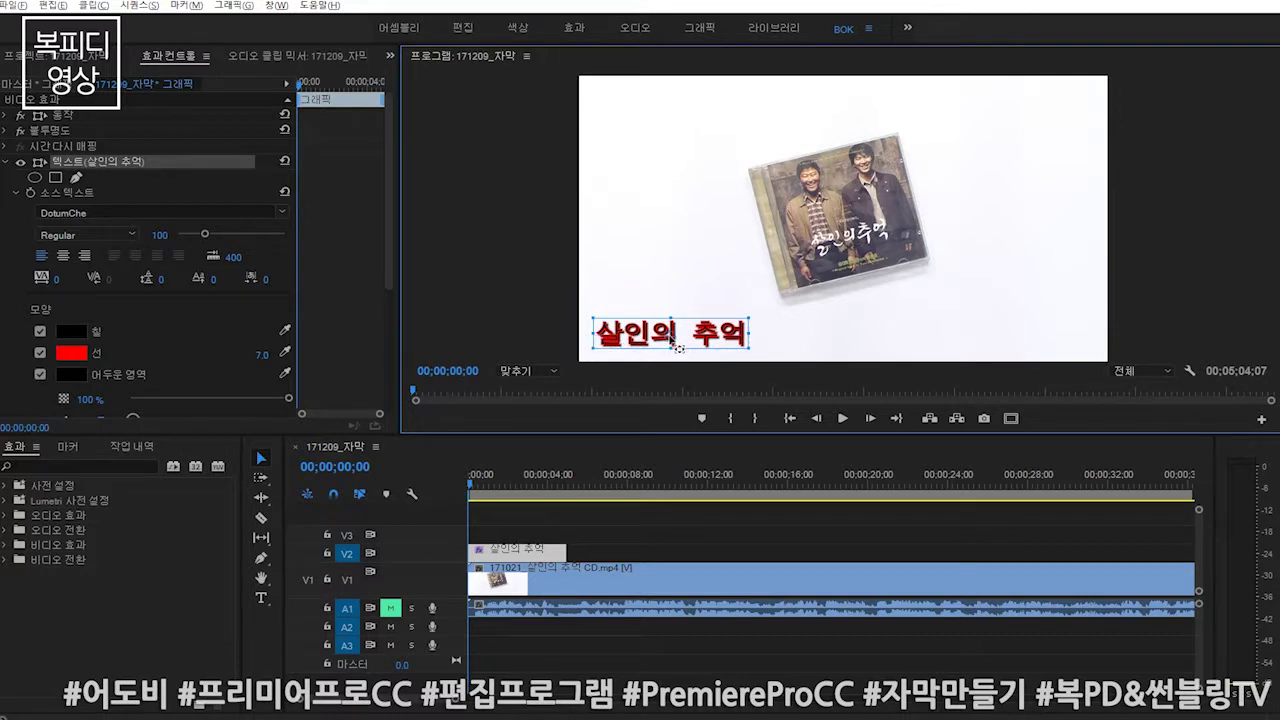
- Move the 살인의 추억 title to the lower-left corner and paste its first copy on V2
drag(678, 343, 668, 352)
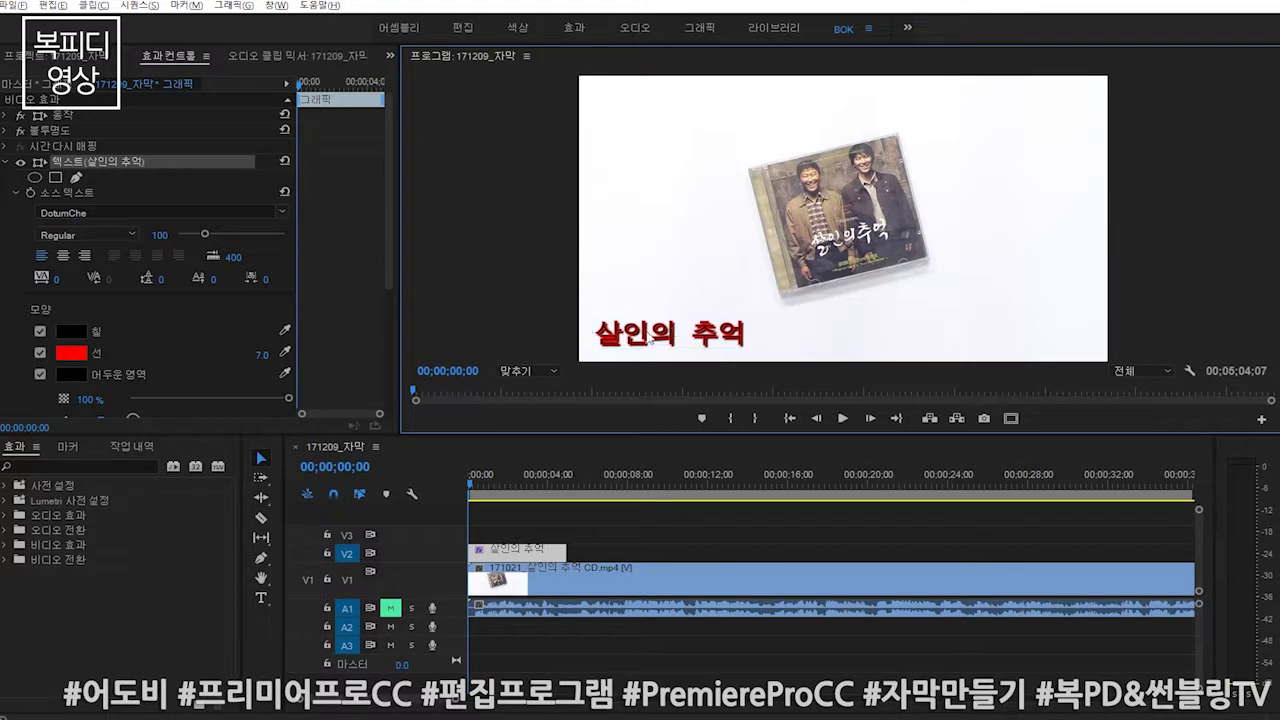
click(535, 550)
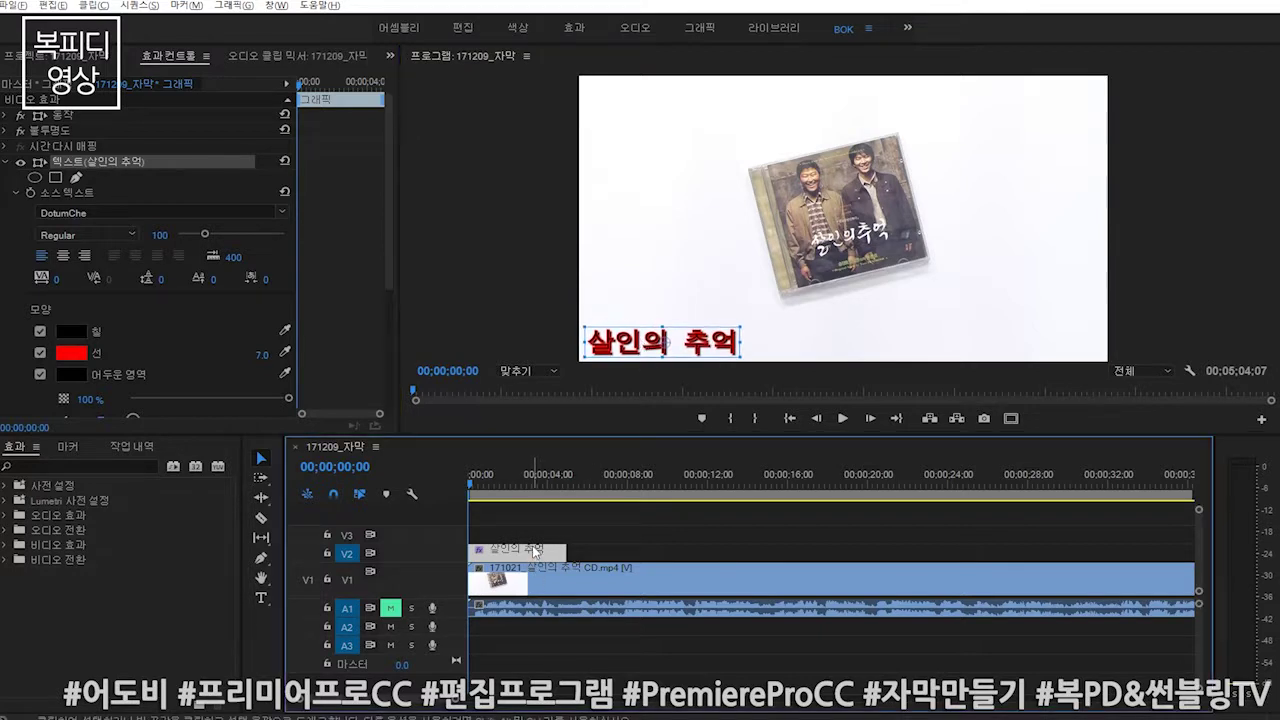
click(612, 487)
key(ctrl+v)
- Paste two more copies of the title further along V2 and scrub to check them
click(767, 487)
key(ctrl+v)
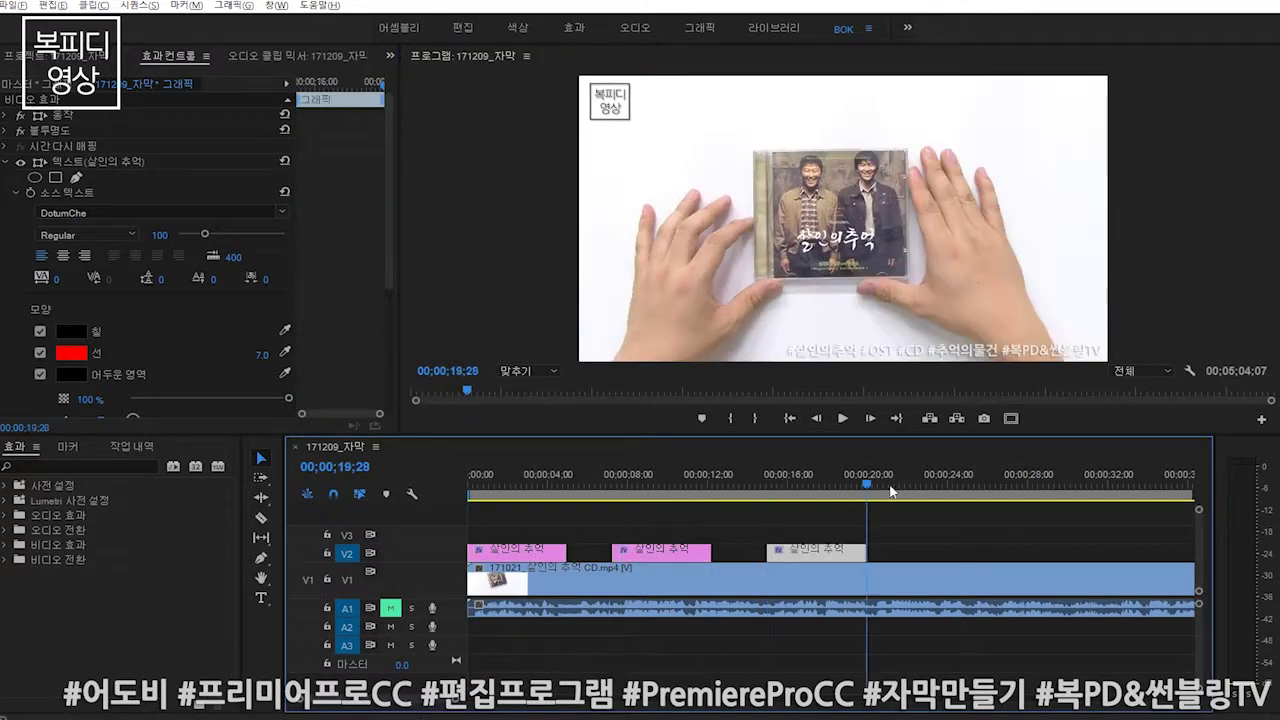
click(932, 487)
key(ctrl+v)
drag(935, 492, 641, 494)
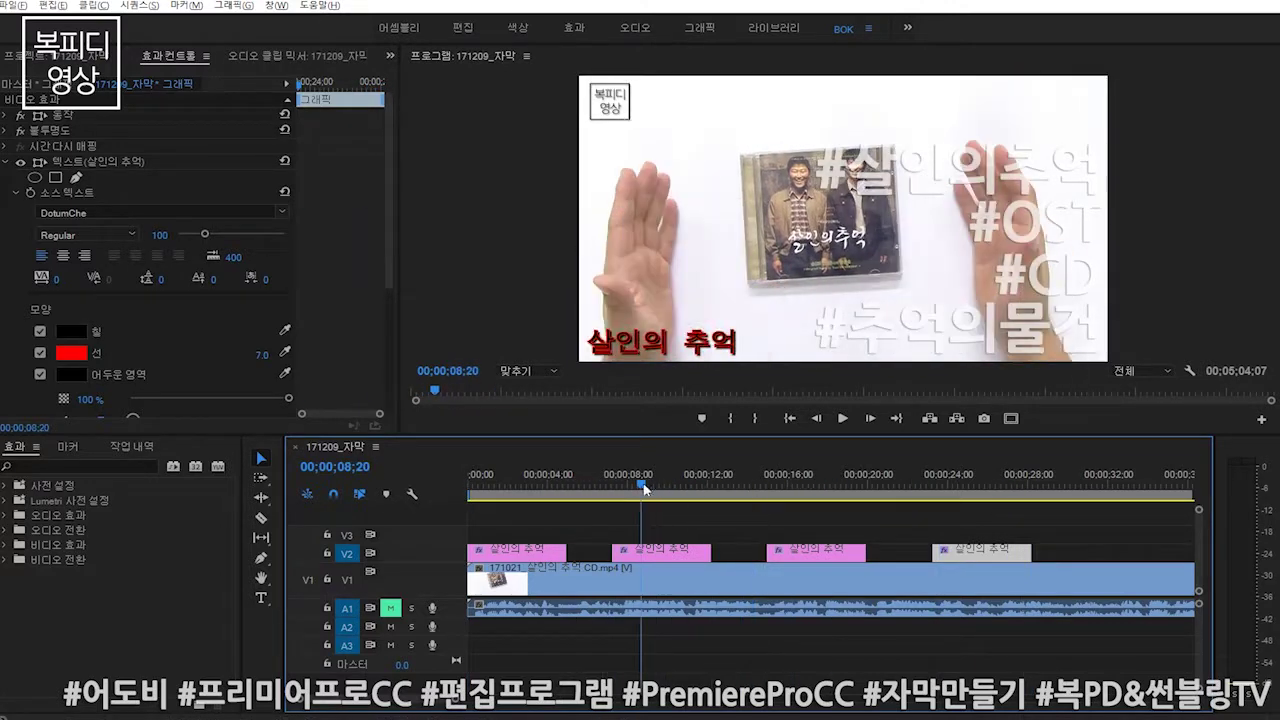
click(660, 551)
- Retype the second title clip as OST 소개, then select the third title clip
click(261, 598)
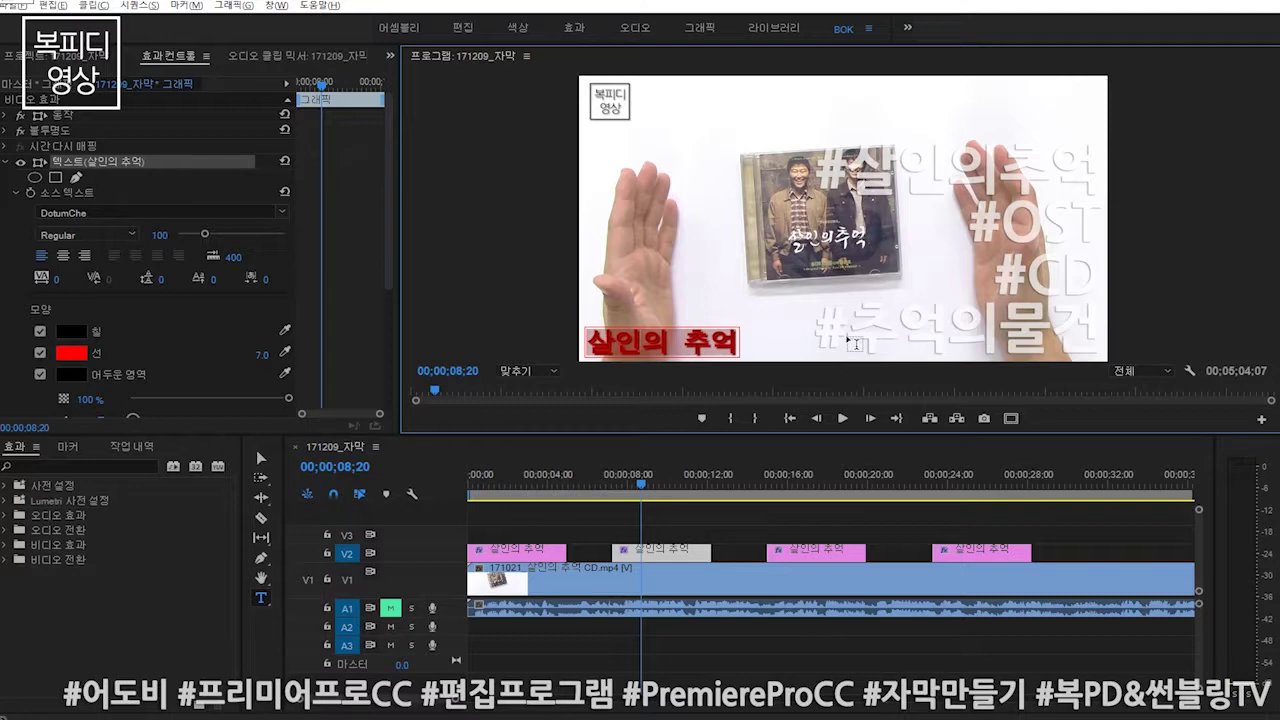
text(ㅂ)
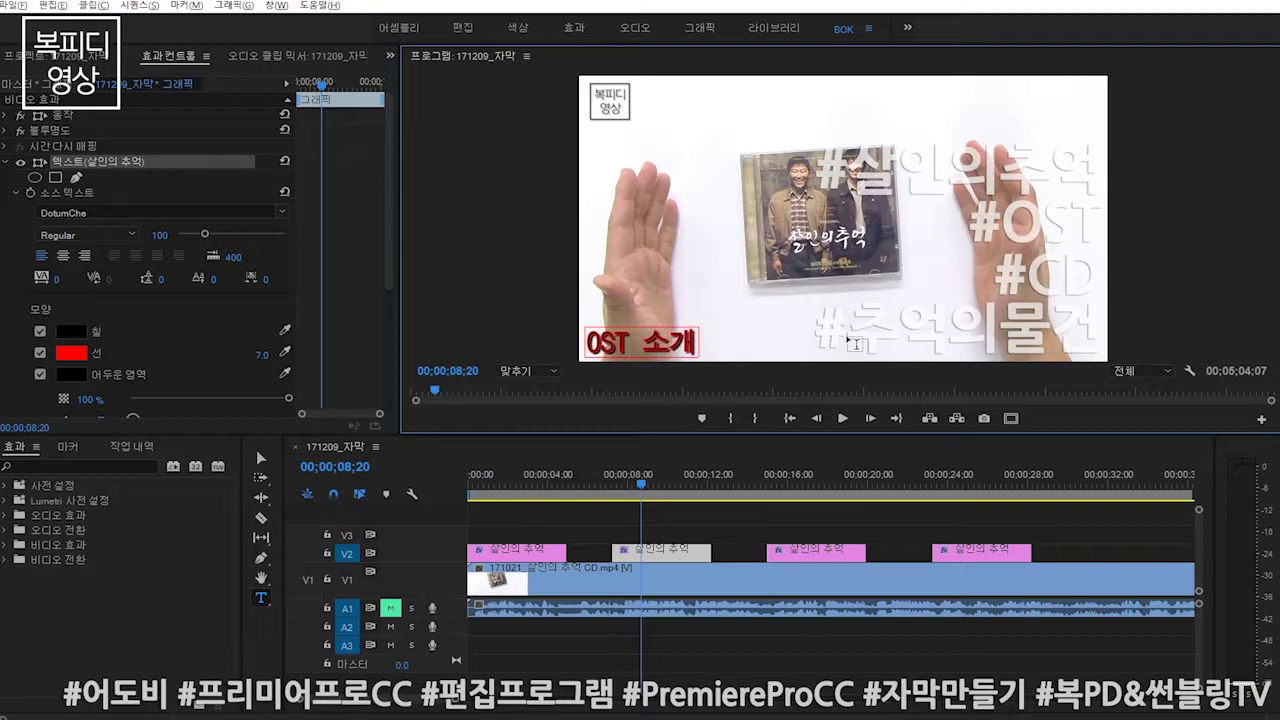
click(822, 527)
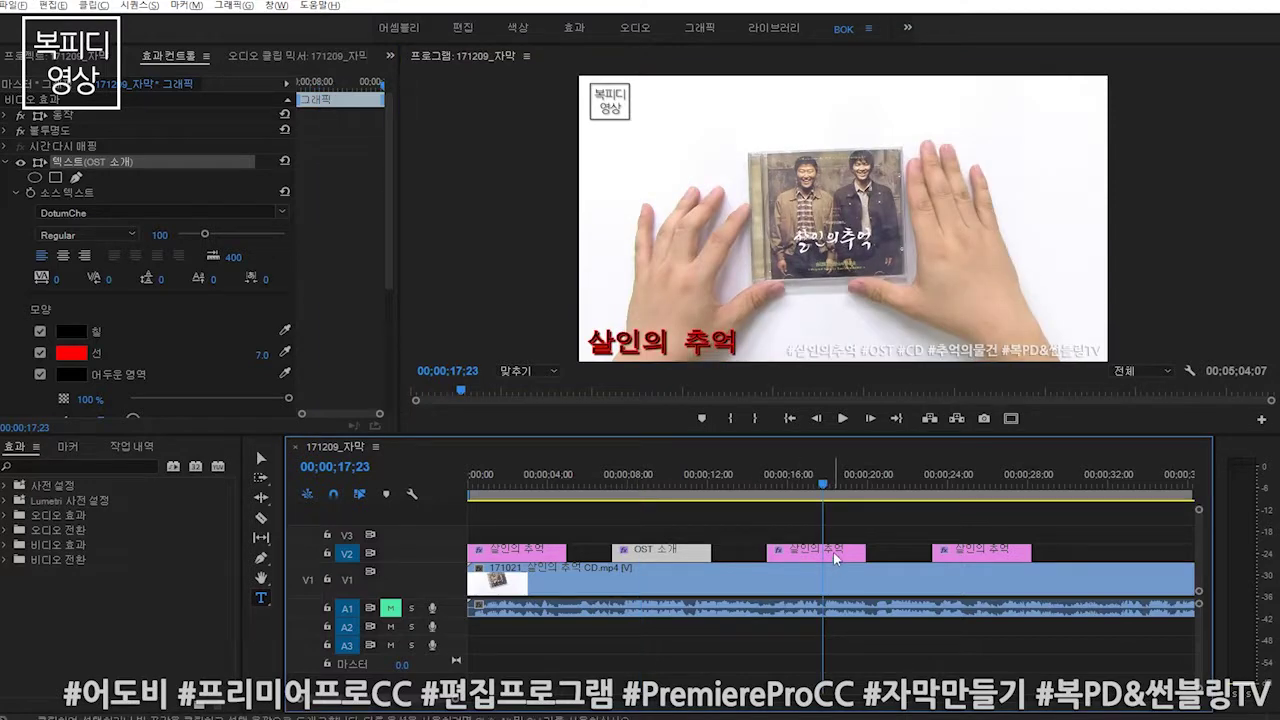
click(835, 556)
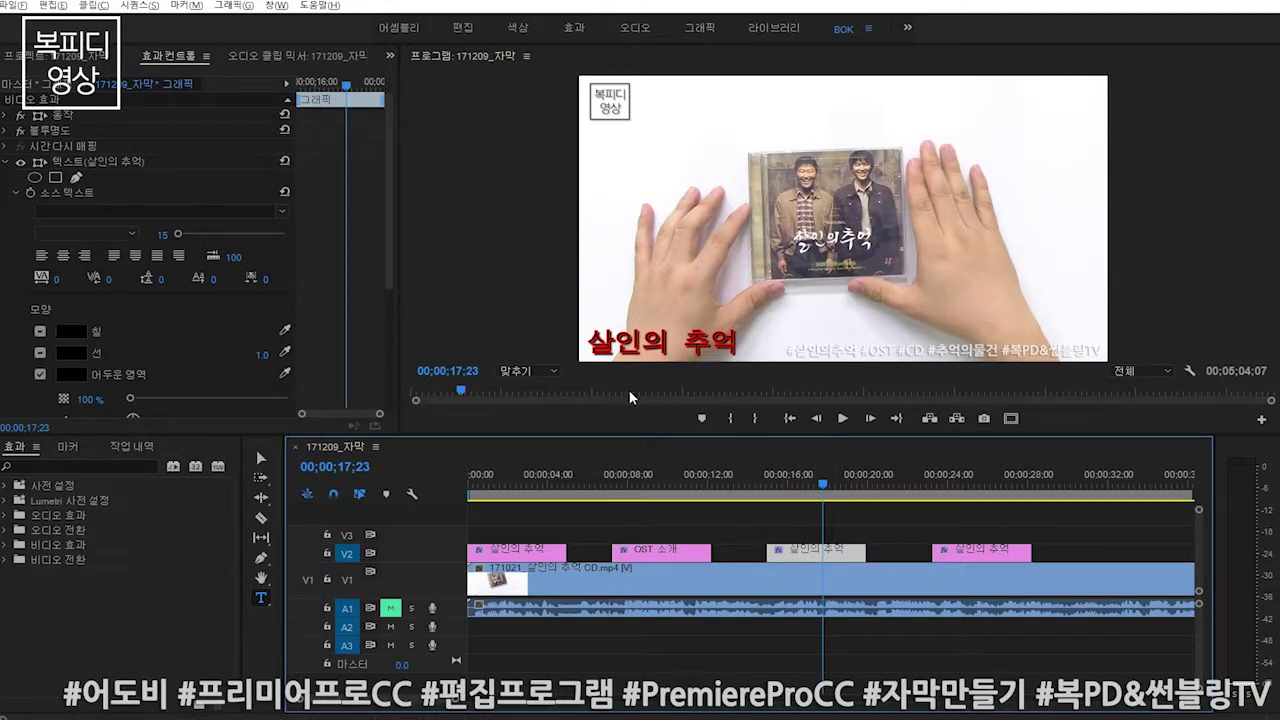
- Retype the third title as 구입처 and play the sequence from the start
click(590, 344)
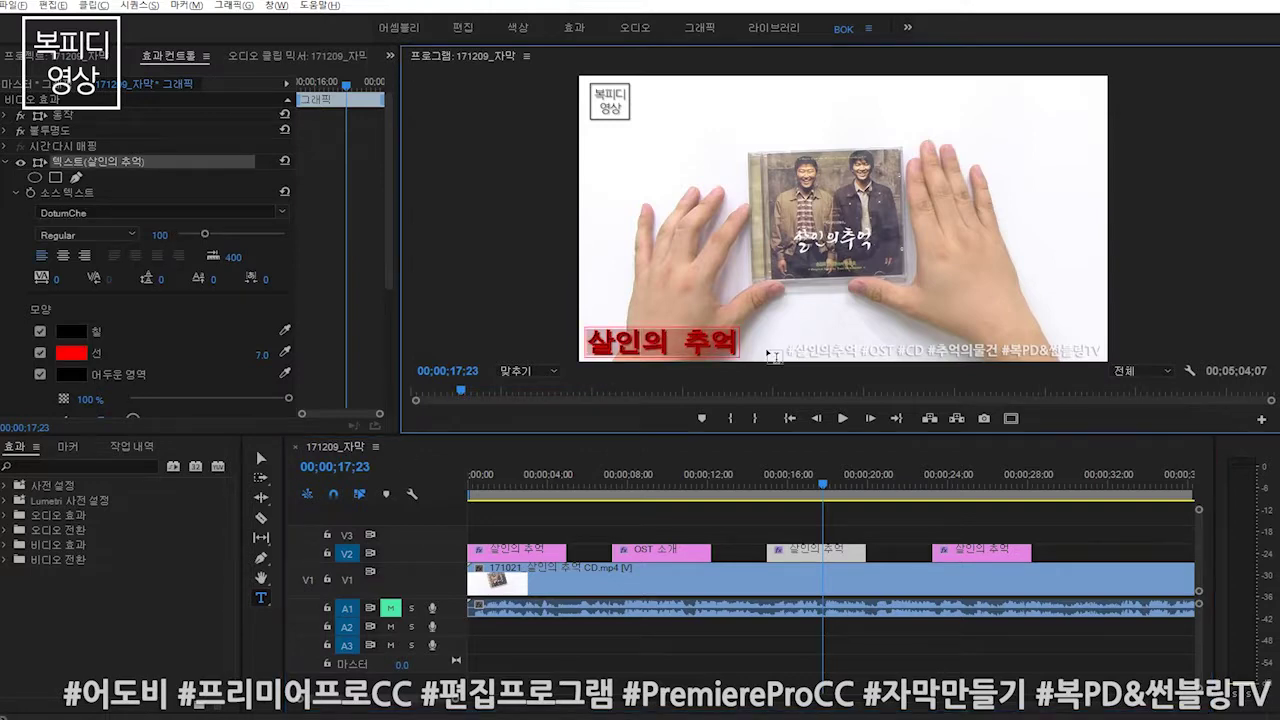
text(구입처)
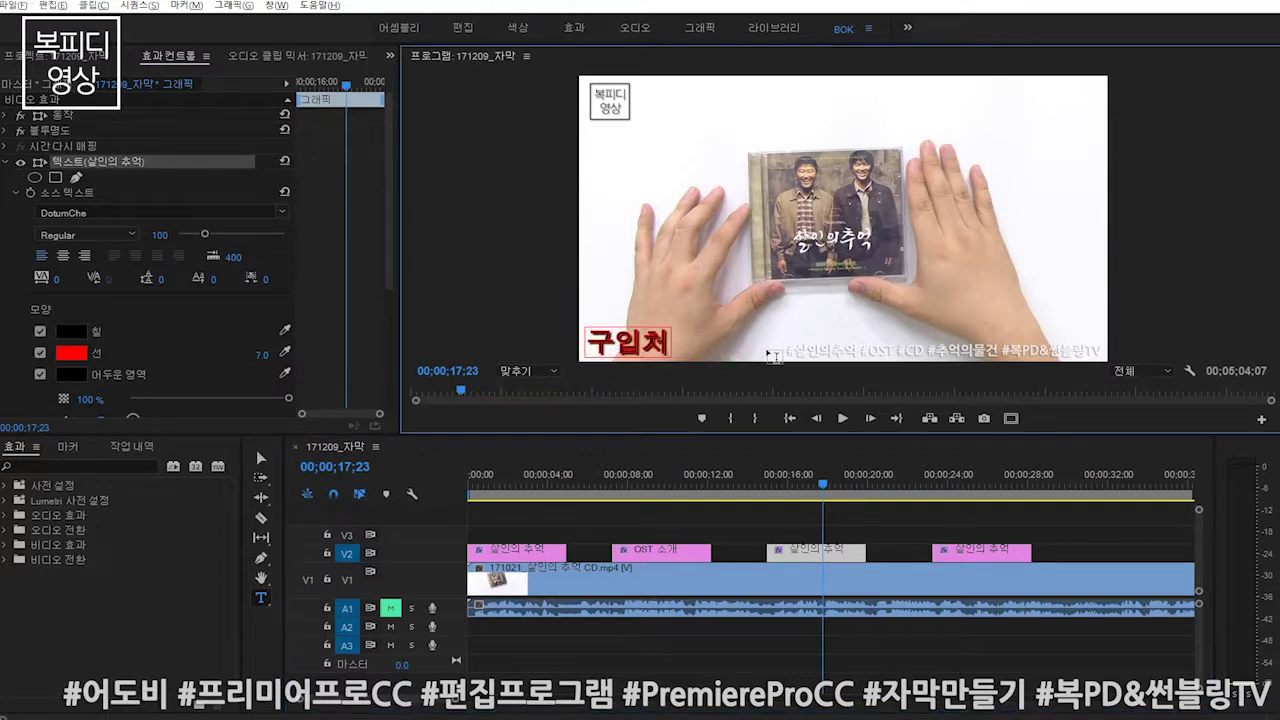
drag(735, 488, 455, 488)
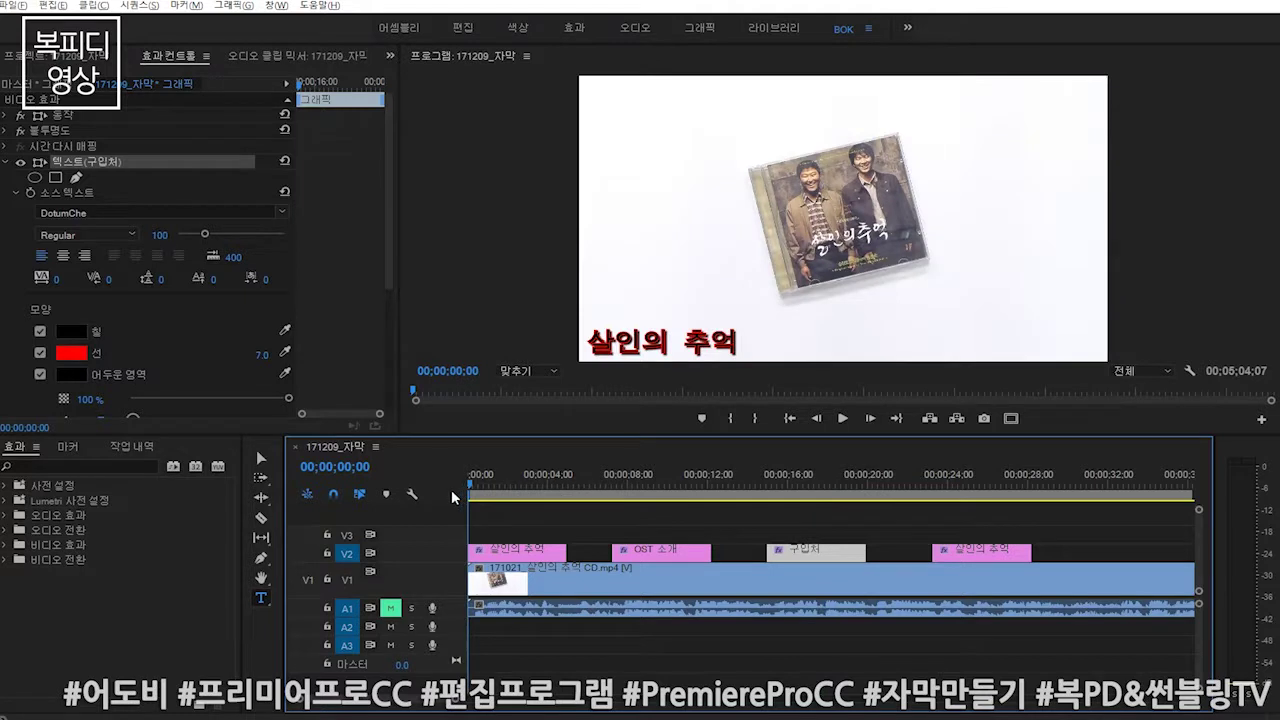
key(space)
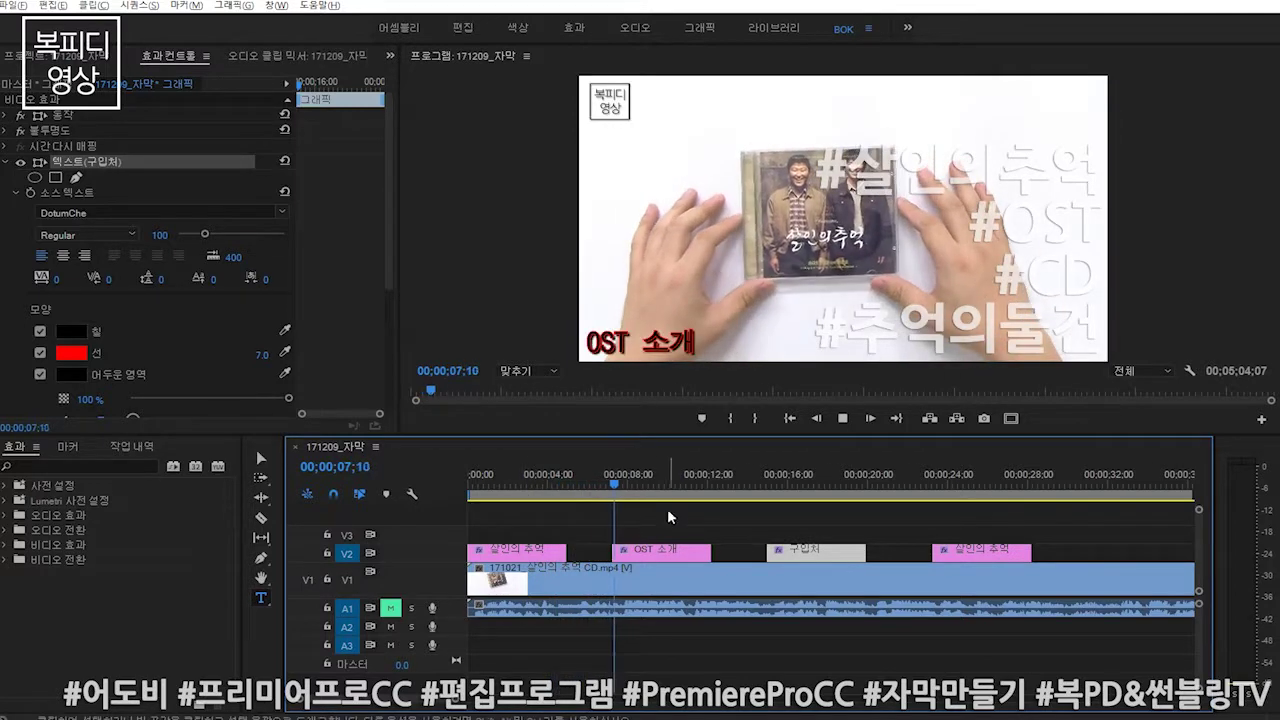
- Zoom out and move the #살인의추억 #OST caption clip from about 2:00 to about 0:47
drag(700, 503, 993, 509)
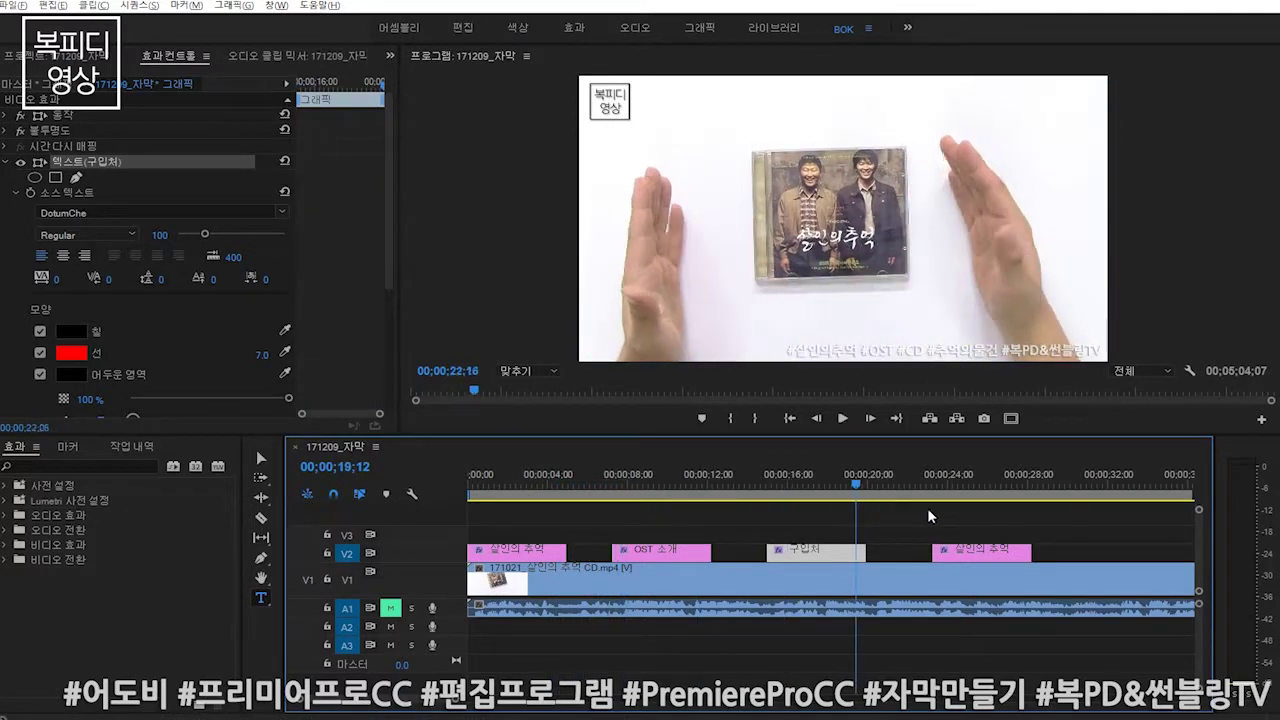
key(minus)
key(minus)
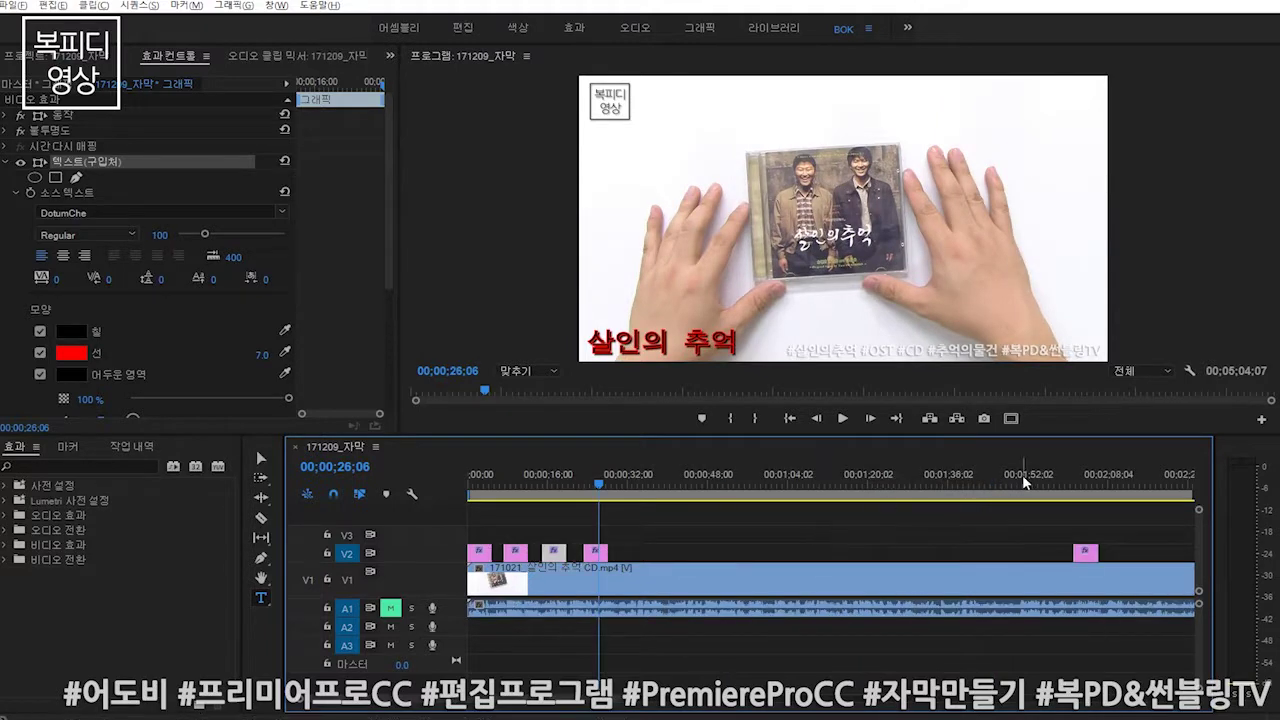
click(1064, 487)
drag(1067, 487, 1080, 487)
drag(1085, 553, 637, 555)
click(636, 487)
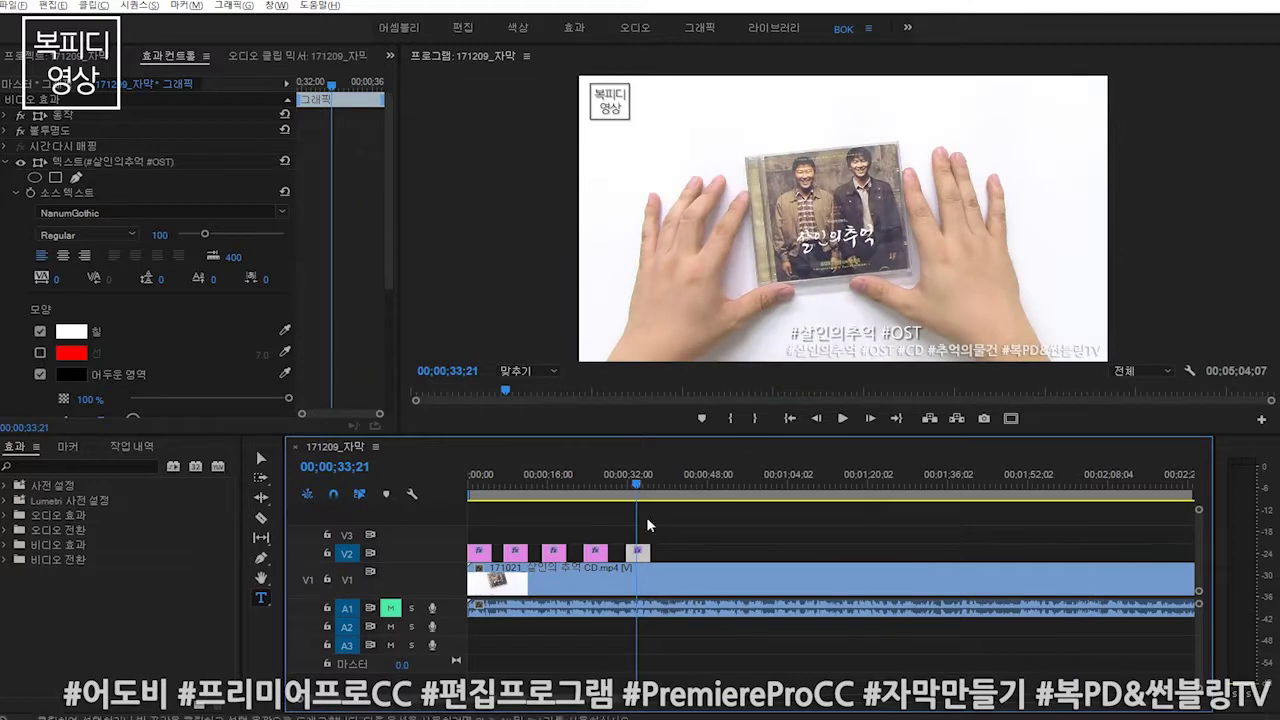
drag(634, 556, 702, 556)
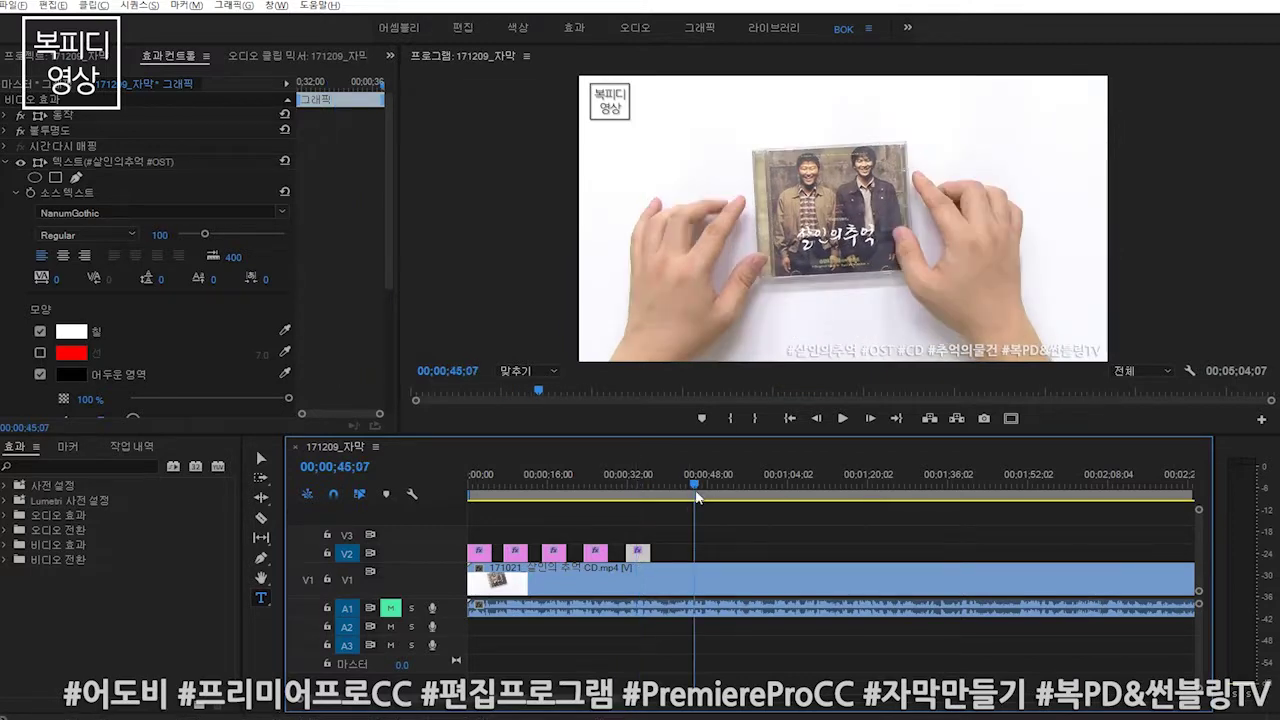
- Paste a caption copy near 1:04, then move the grey clip to ~0:58 and 구입처 to ~0:29
click(783, 487)
key(ctrl+v)
click(597, 555)
drag(597, 555, 749, 555)
drag(733, 488, 758, 490)
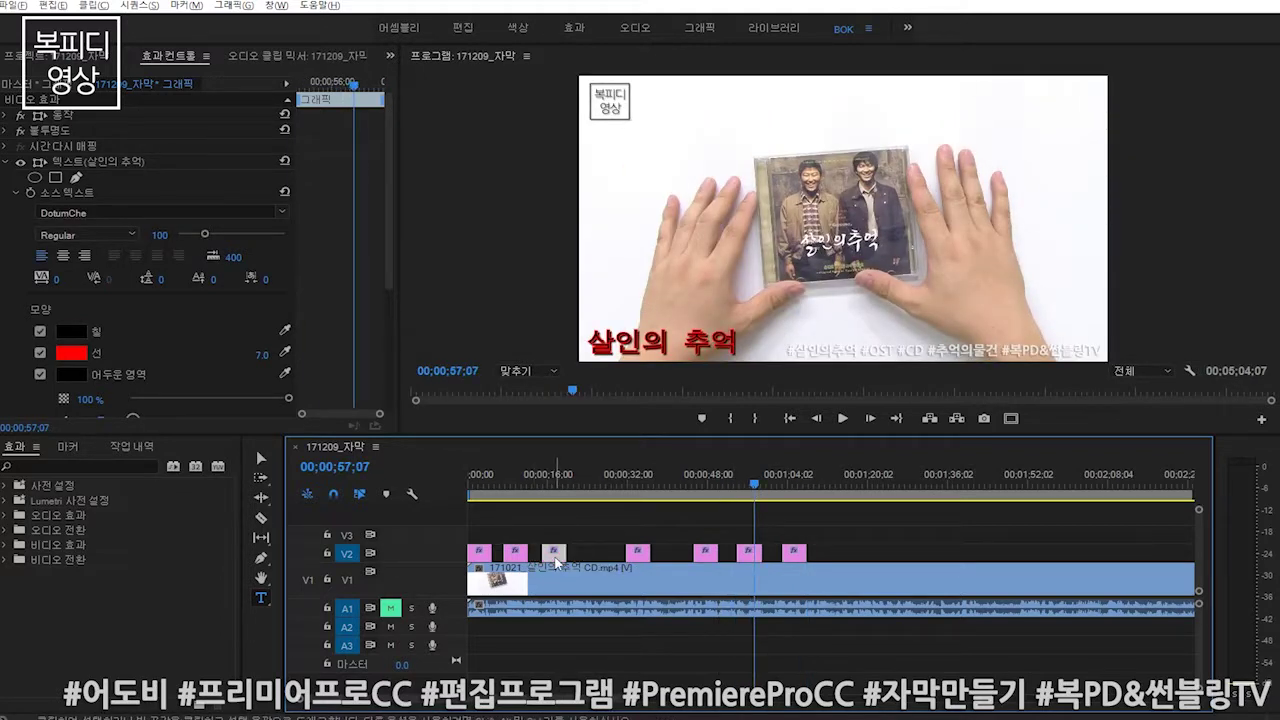
drag(554, 553, 586, 553)
mouse_move(766, 488)
mouse_down()
mouse_move(674, 490)
mouse_move(788, 490)
mouse_up()
- Raise the caption near 1:04 onto the picture and retype it as #마이클잭슨 BAD
click(793, 553)
click(259, 456)
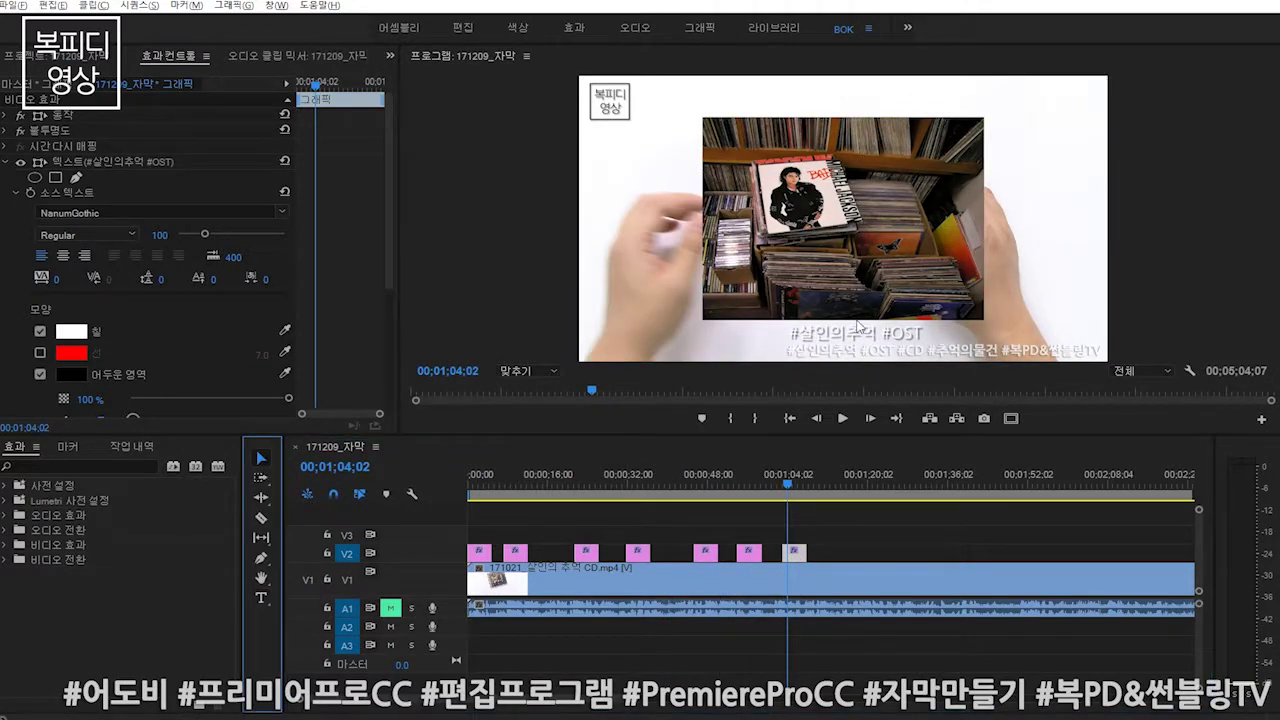
drag(858, 330, 896, 190)
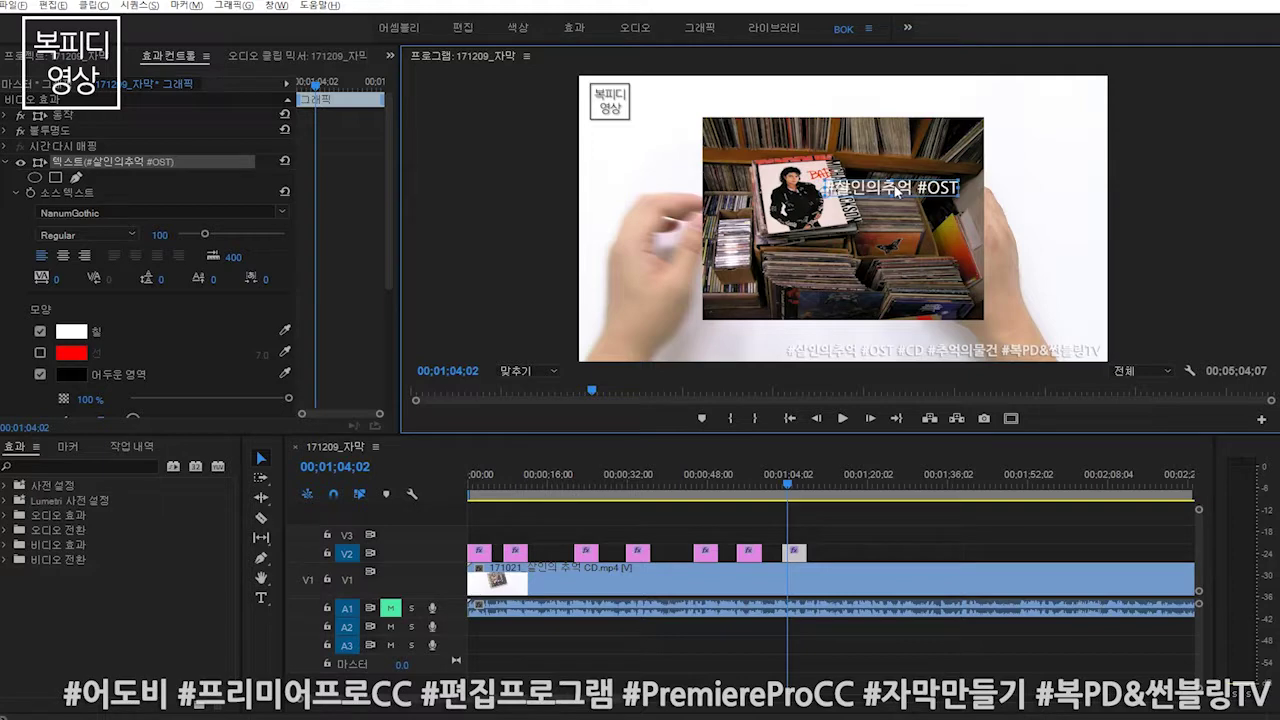
click(261, 598)
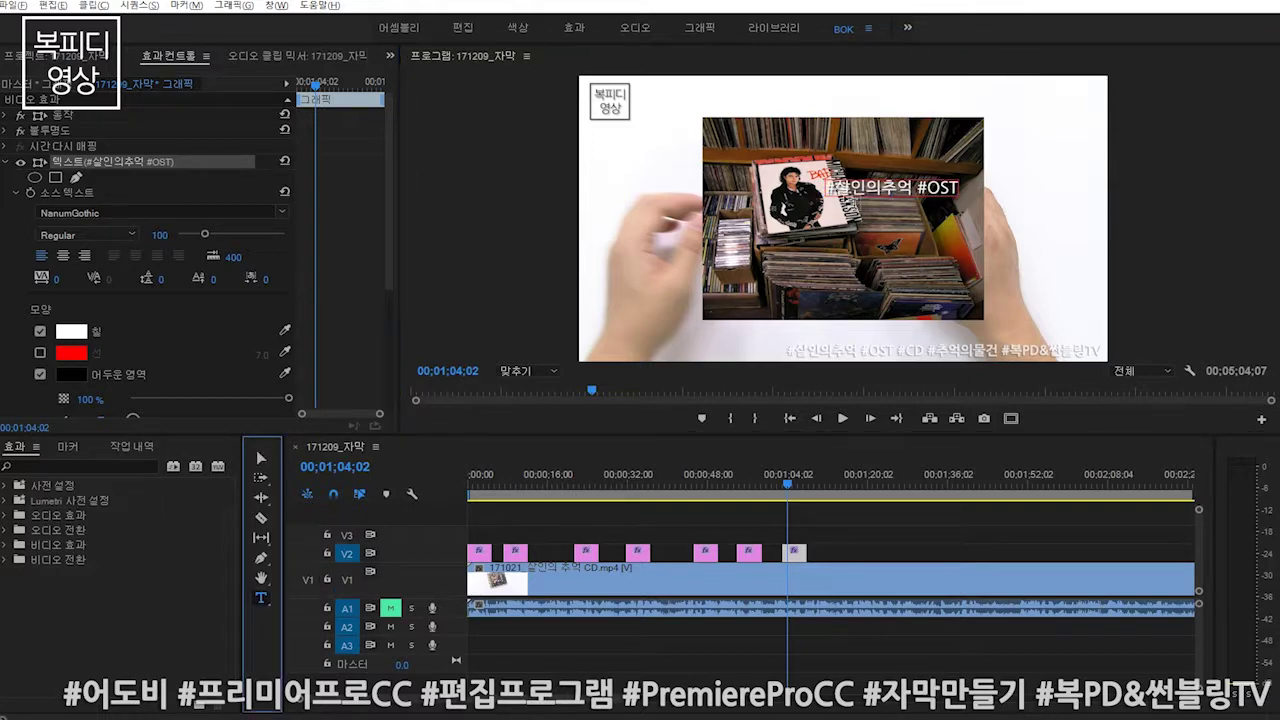
click(985, 196)
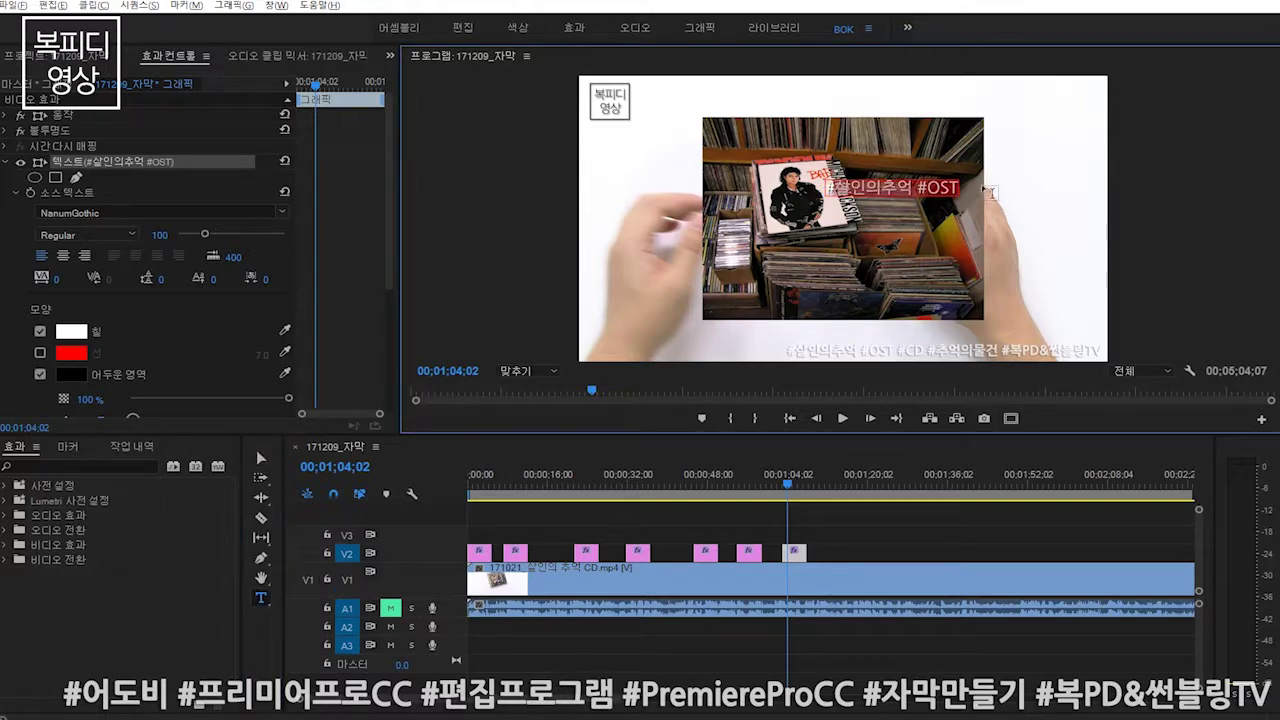
text(마이클잭슨 BAD)
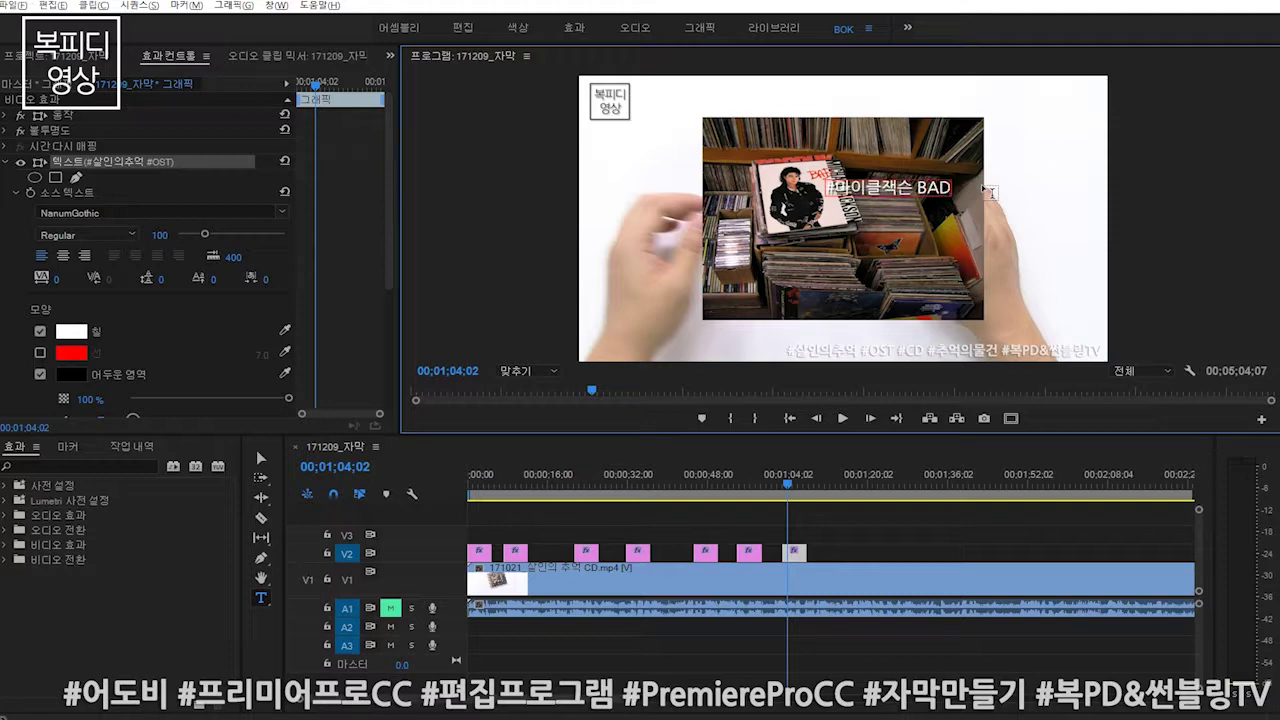
click(259, 458)
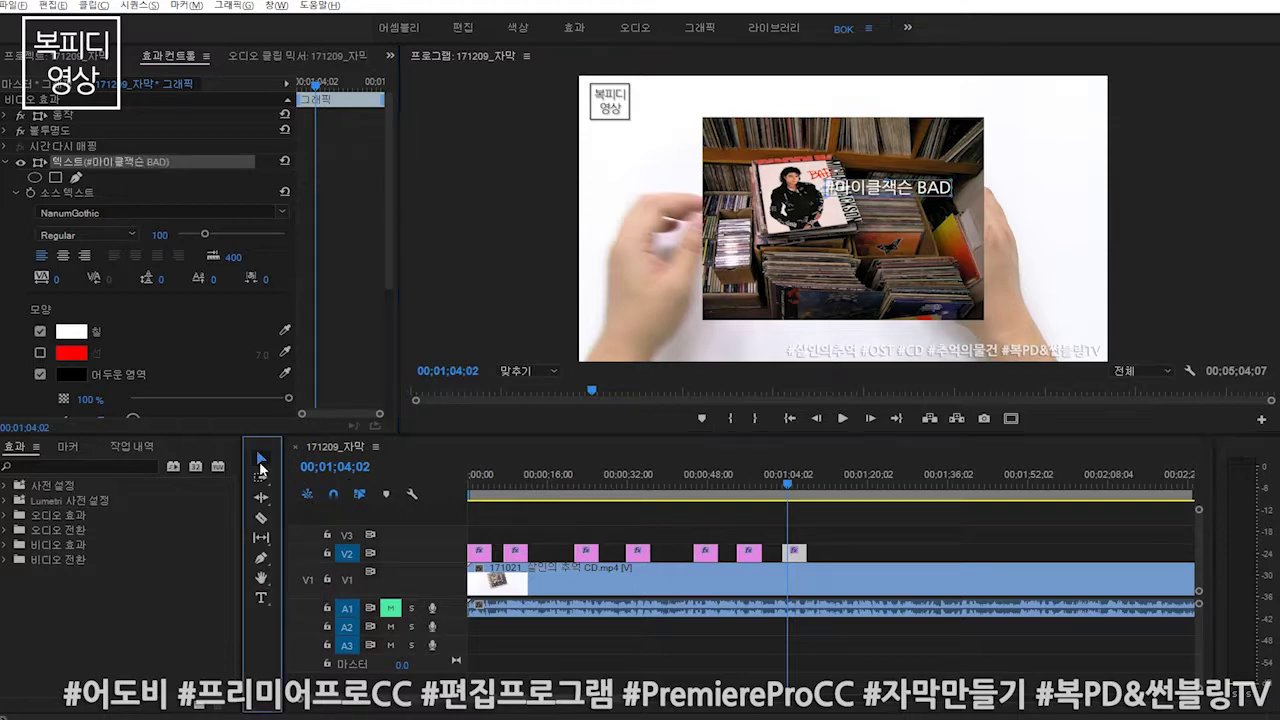
drag(788, 488, 791, 490)
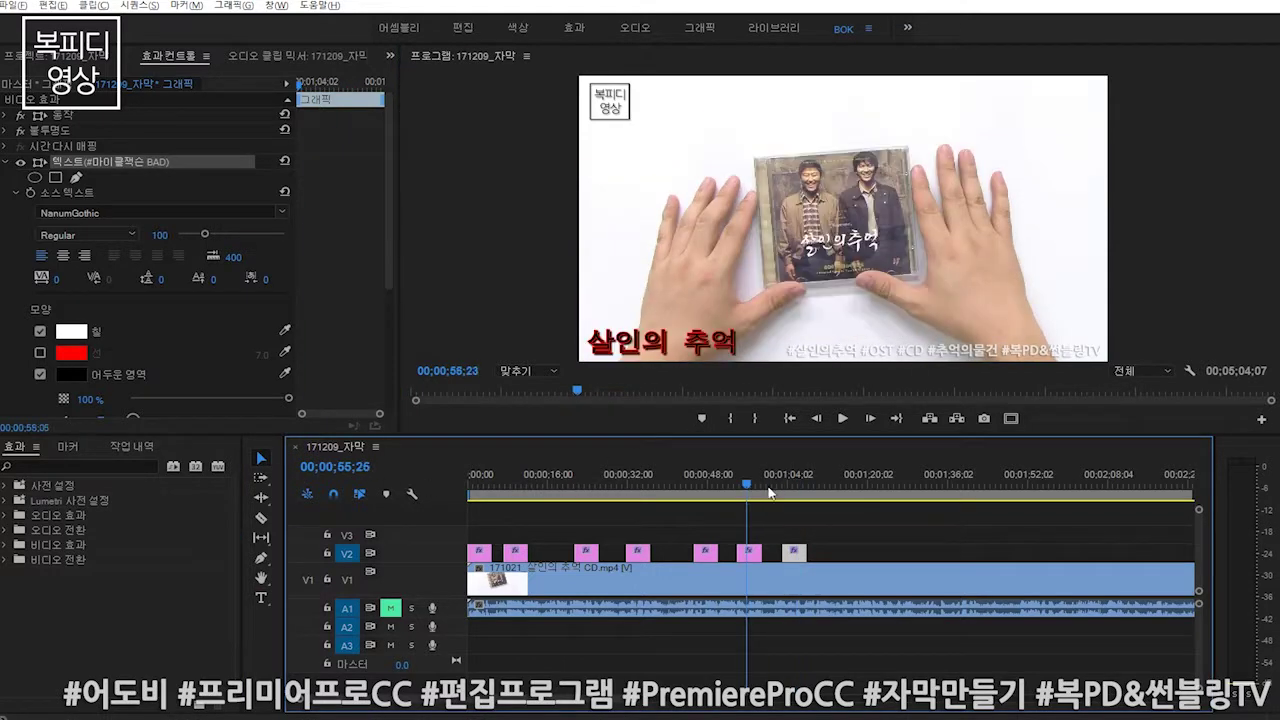
- Start the #마이클잭슨 BAD clip at about 1;02;19 and trim its end to the playhead
key(=)
key(=)
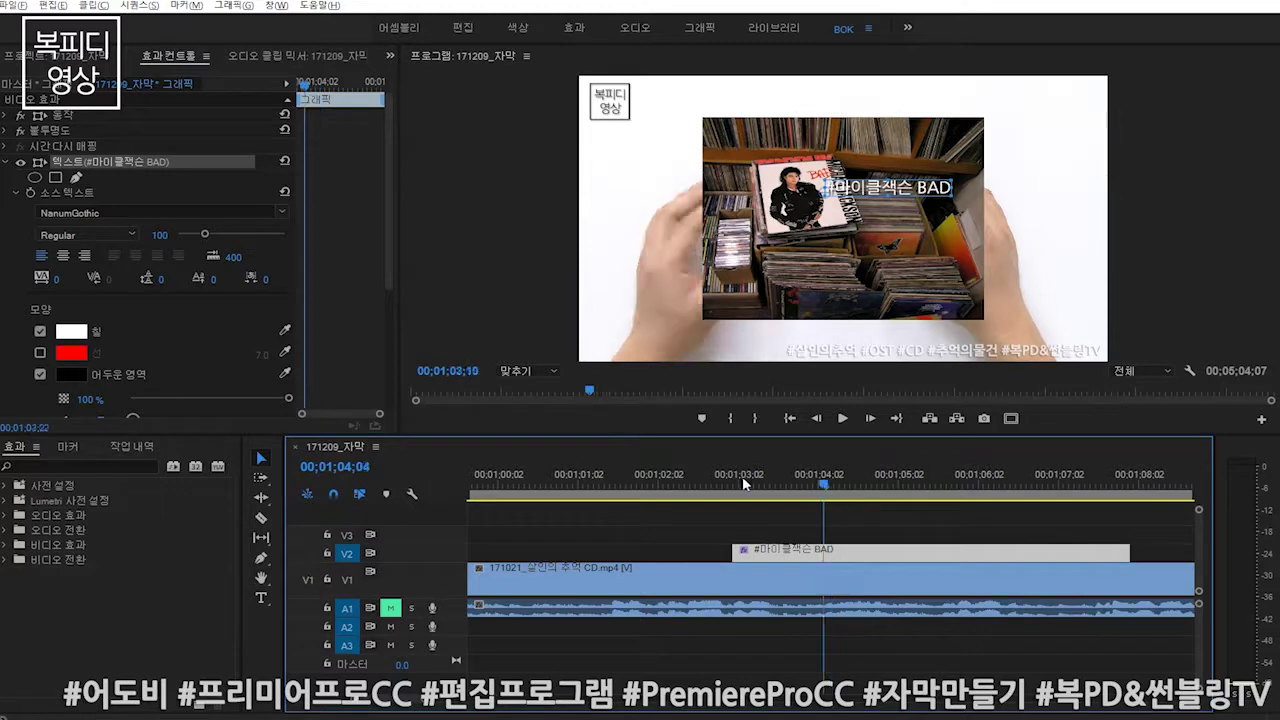
drag(686, 484, 706, 484)
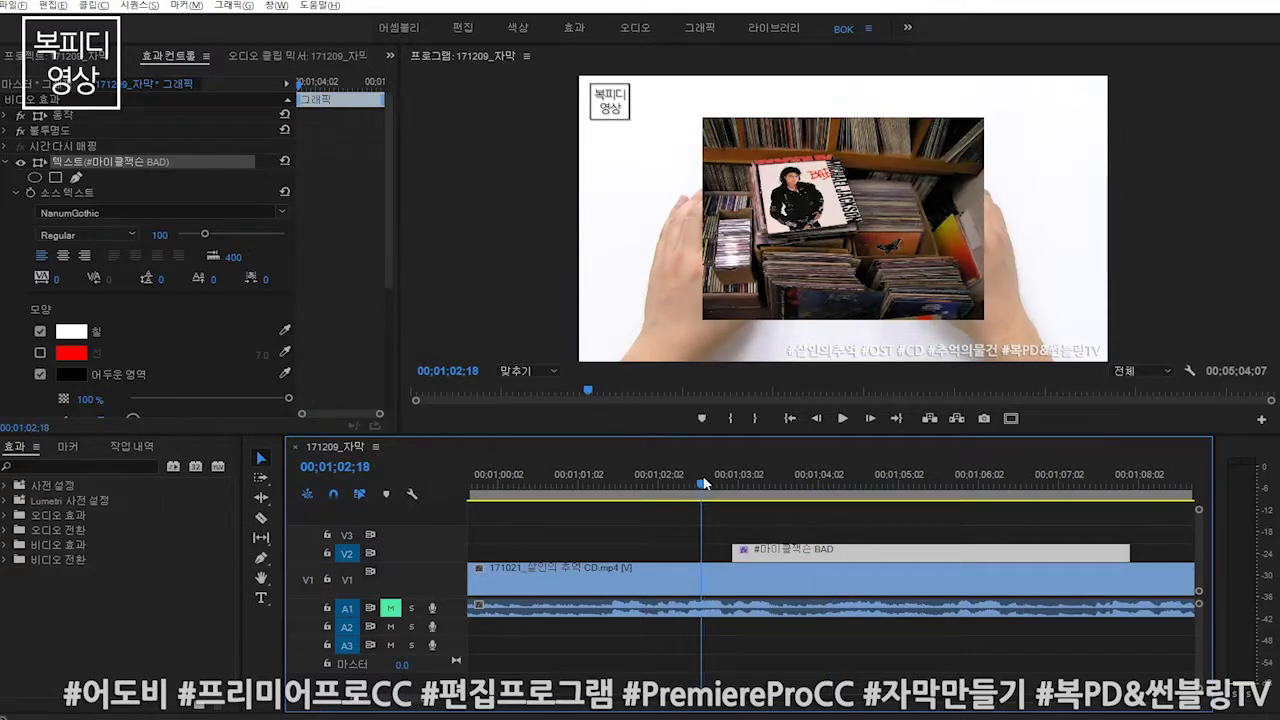
drag(705, 483, 701, 484)
drag(803, 558, 773, 560)
drag(702, 485, 978, 495)
key(Right)
key(Left)
key(Left)
key(Left)
key(Right)
key(Right)
key(Right)
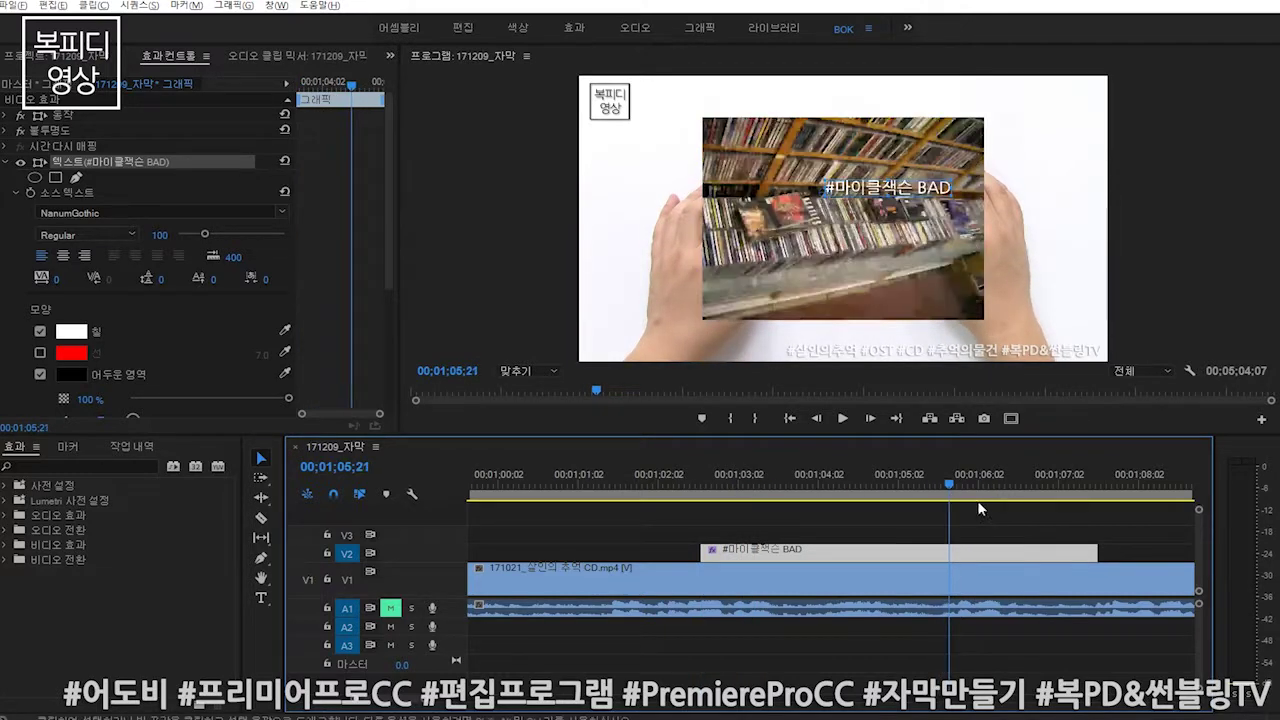
drag(1079, 552, 949, 552)
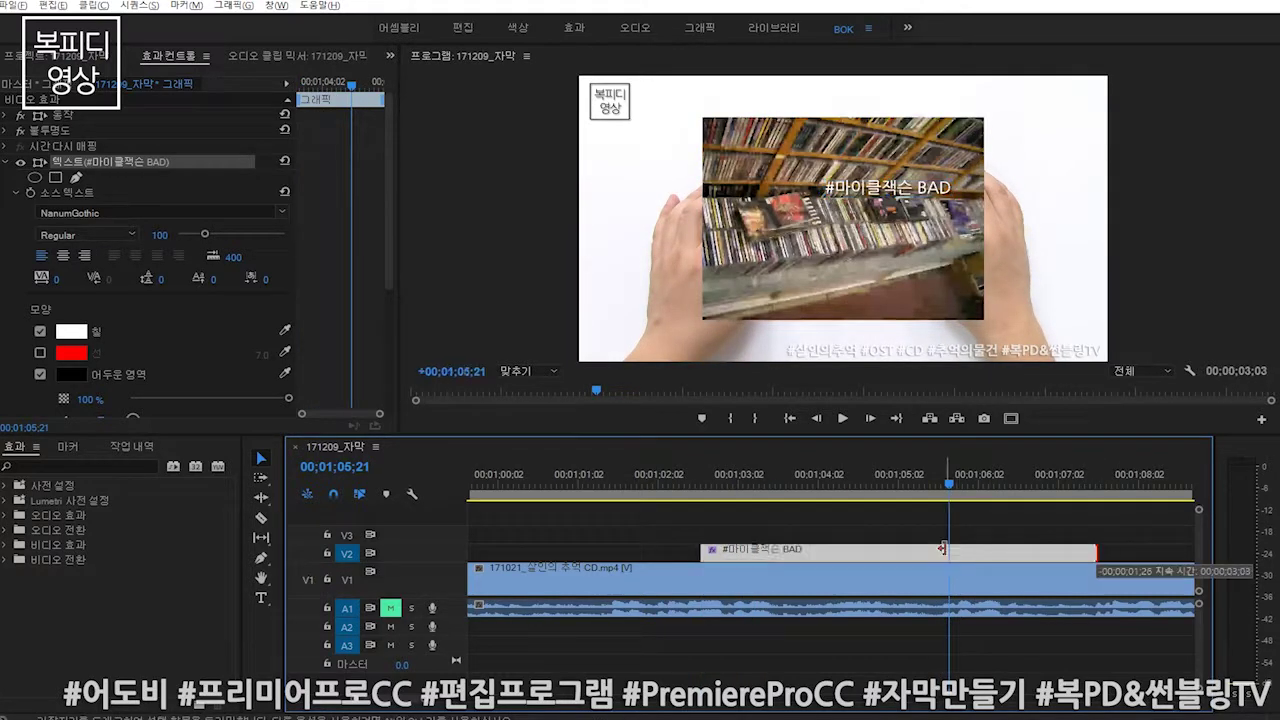
- Play back the edited section, zoom out, and scrub back to the 살인의 추억 CD shot
click(708, 489)
key(space)
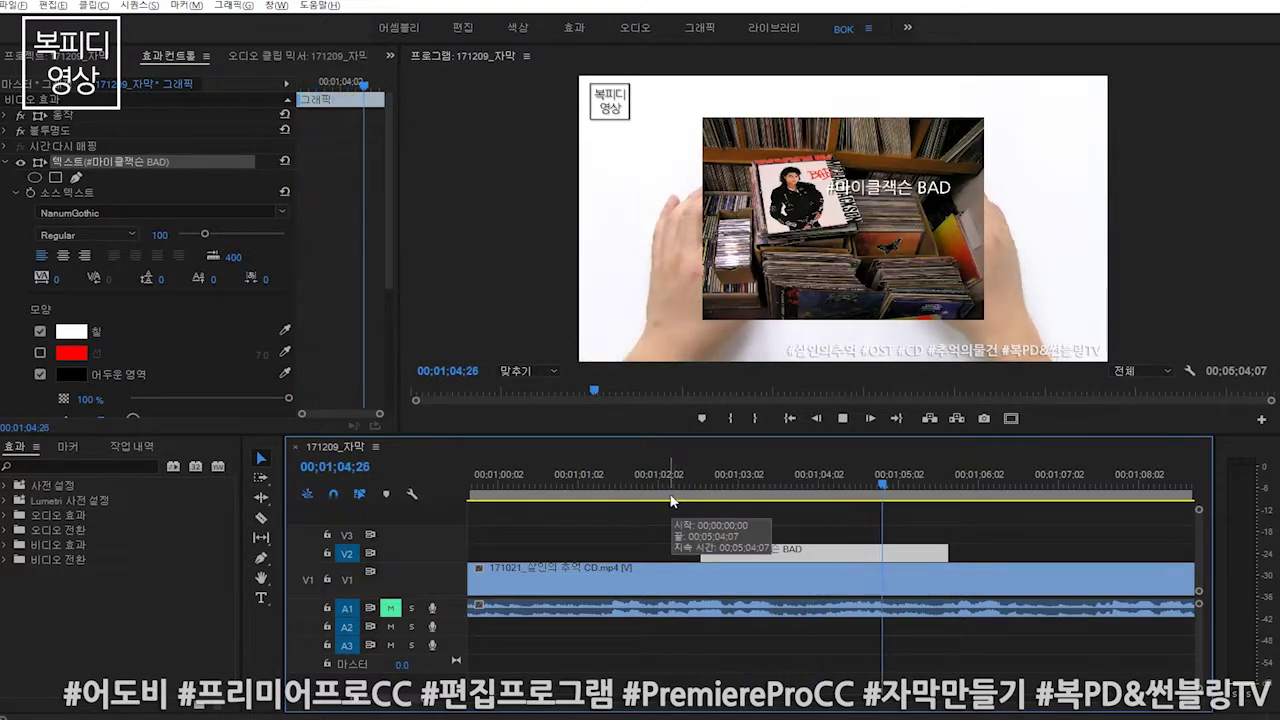
key(space)
key(minus)
key(minus)
key(minus)
key(minus)
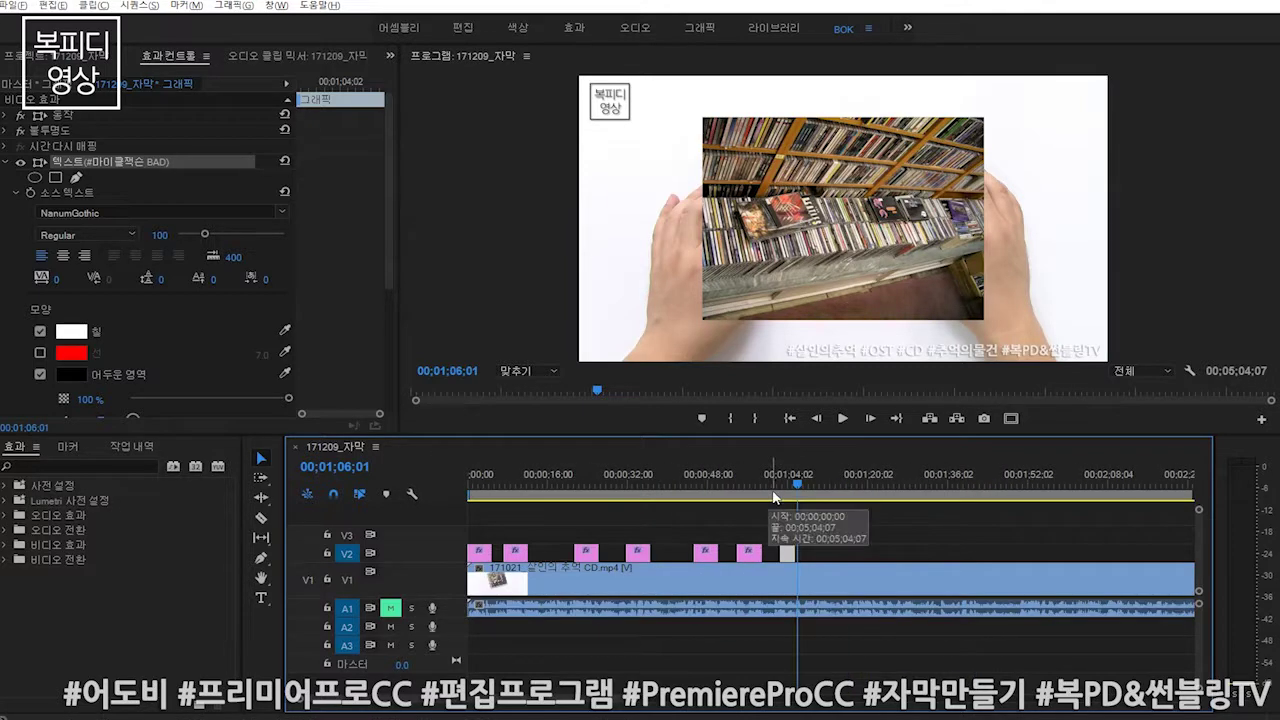
drag(773, 497, 693, 495)
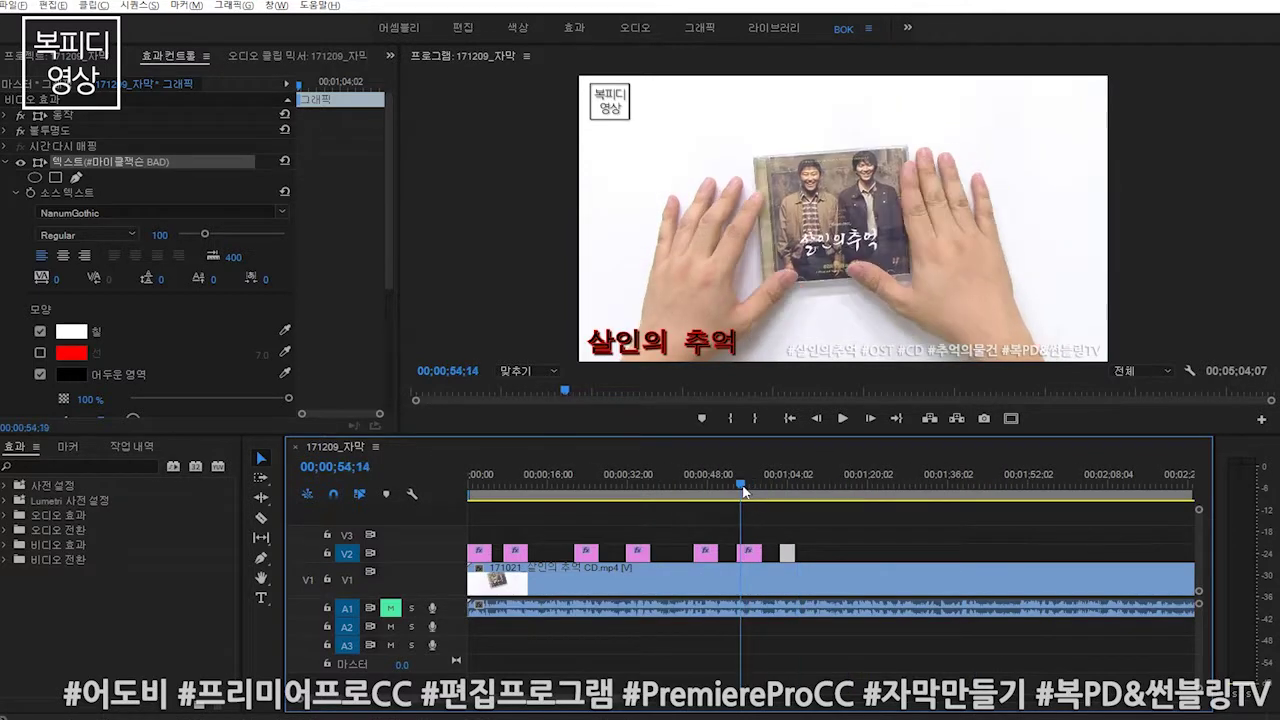
mouse_move(693, 495)
mouse_down()
mouse_move(746, 539)
mouse_move(470, 549)
mouse_move(885, 540)
mouse_up()
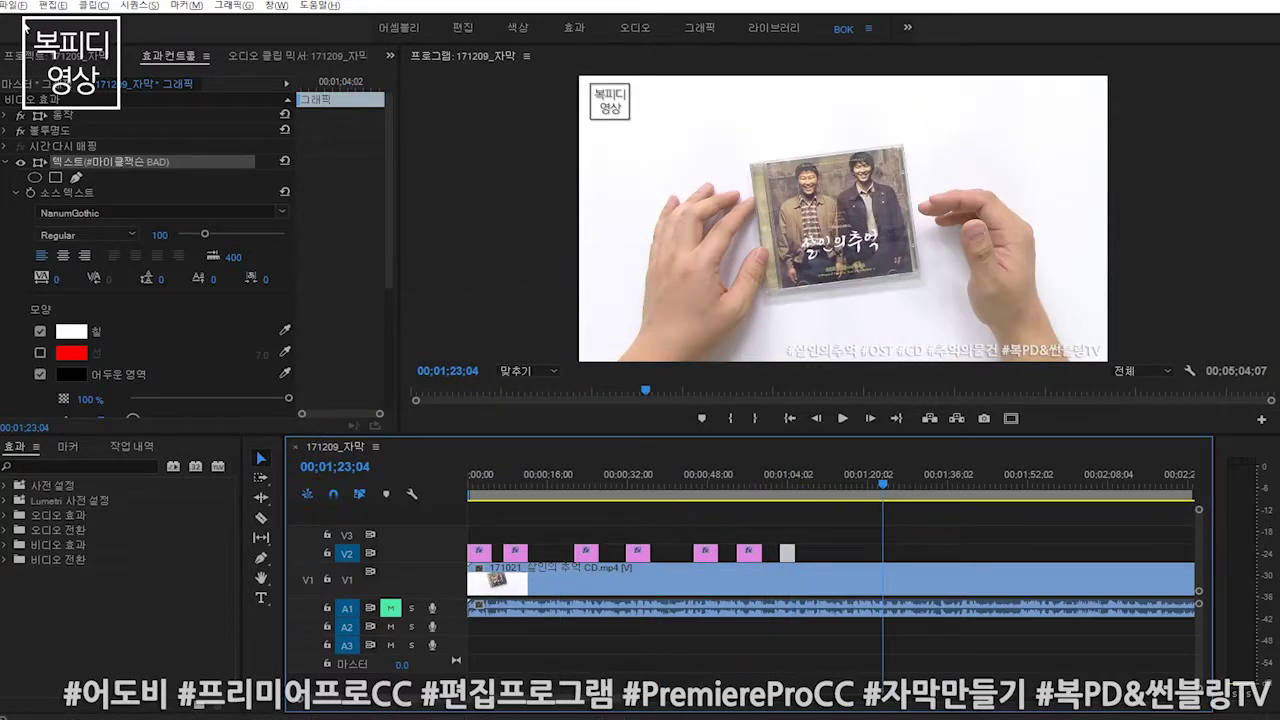
- Create a new 1920×1080 legacy title named 제목 02
click(15, 5)
mouse_move(130, 21)
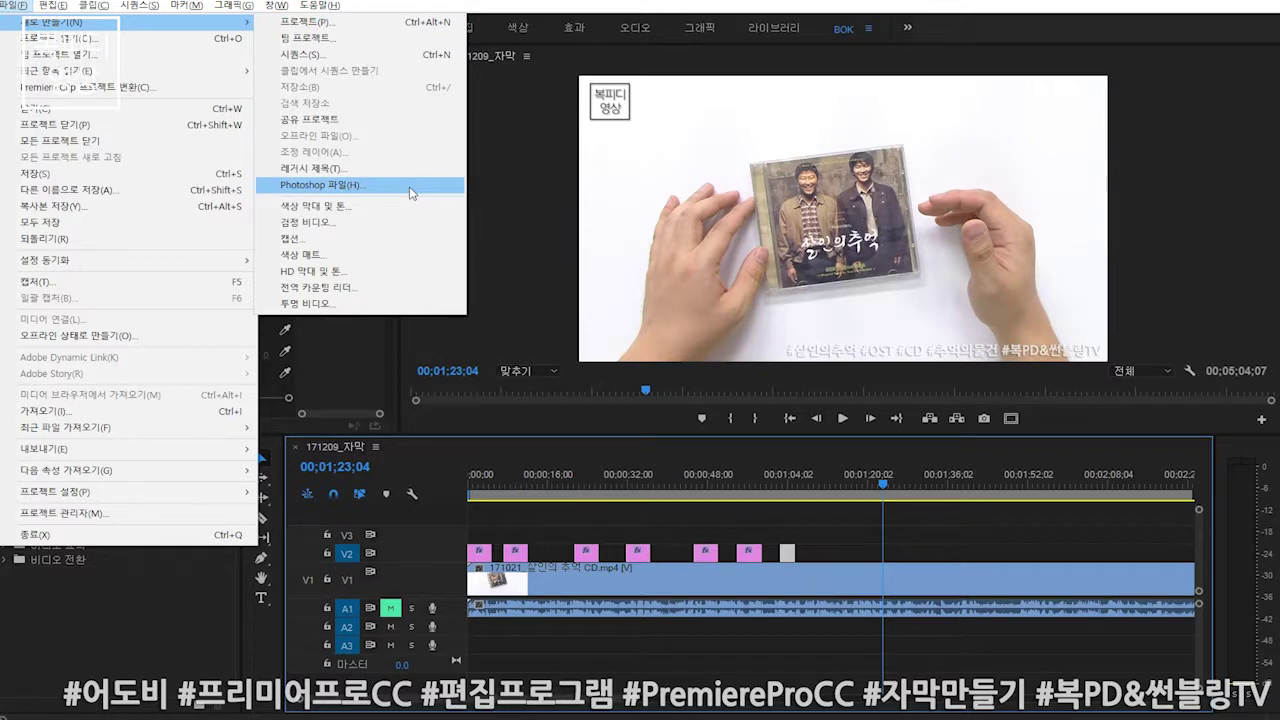
click(320, 168)
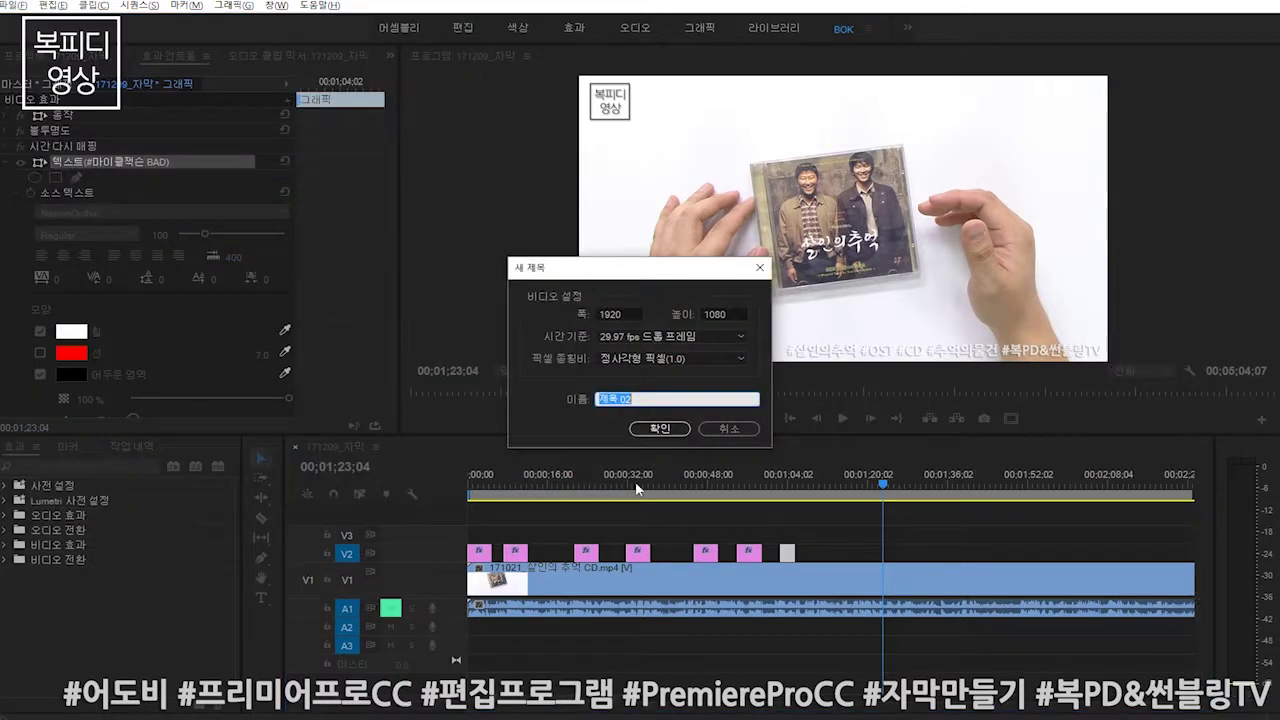
click(655, 429)
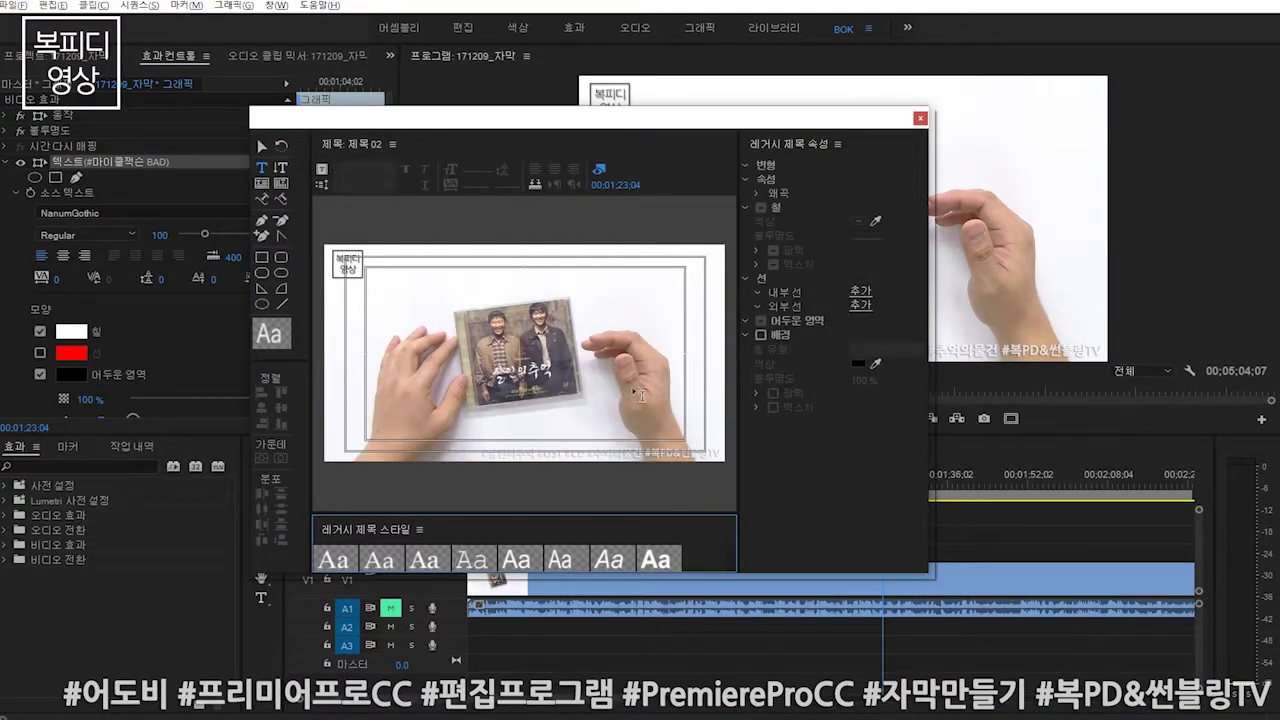
- Enlarge and reposition the title editor, then start a text line mid-frame
drag(583, 143, 482, 91)
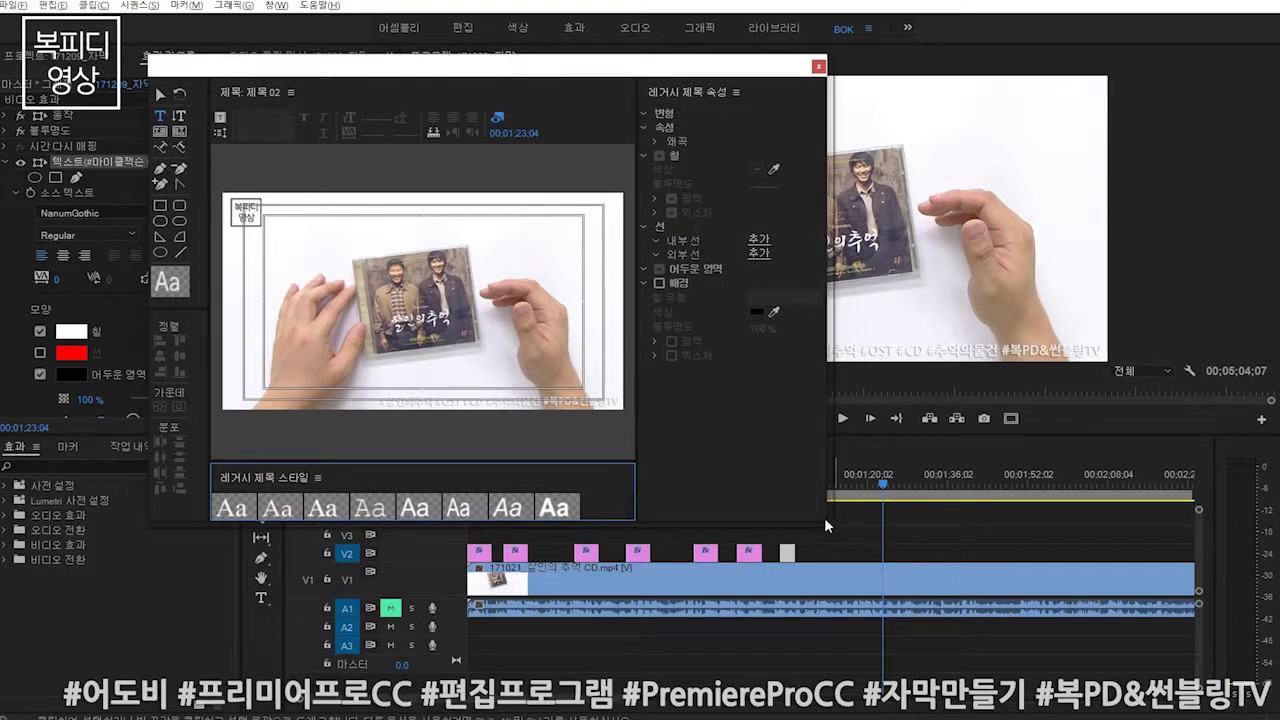
drag(824, 519, 1166, 690)
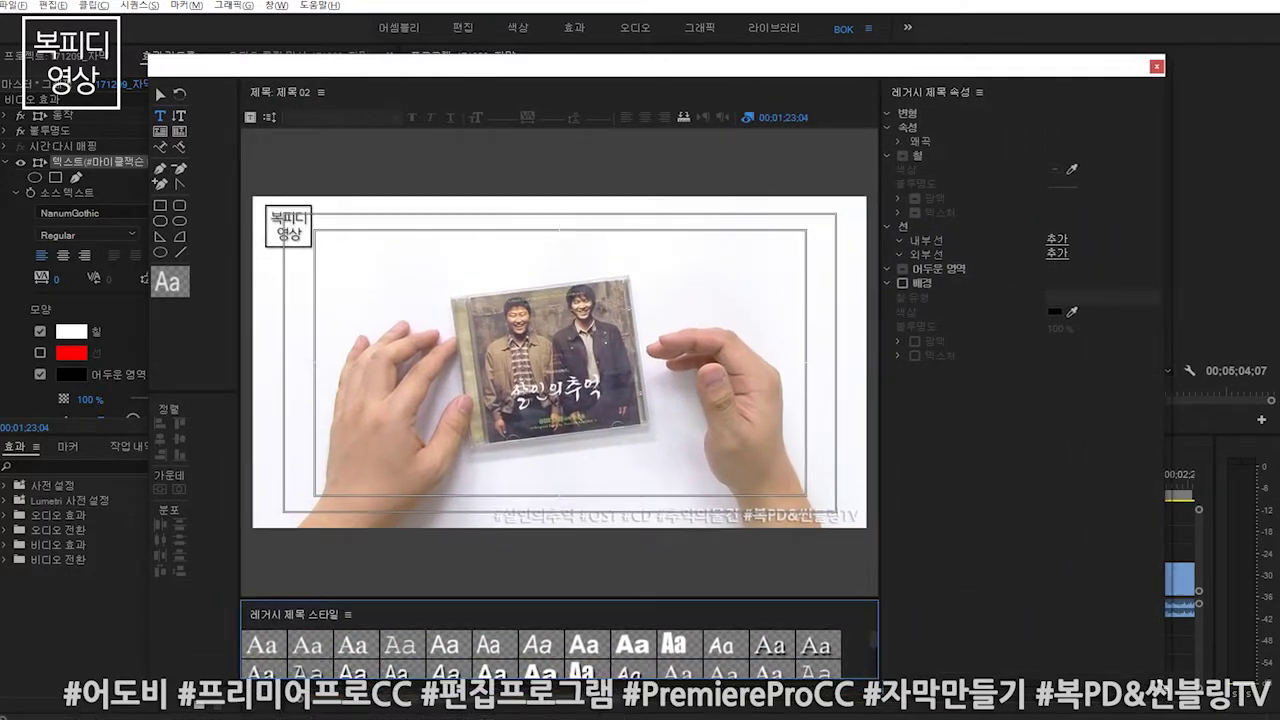
click(160, 132)
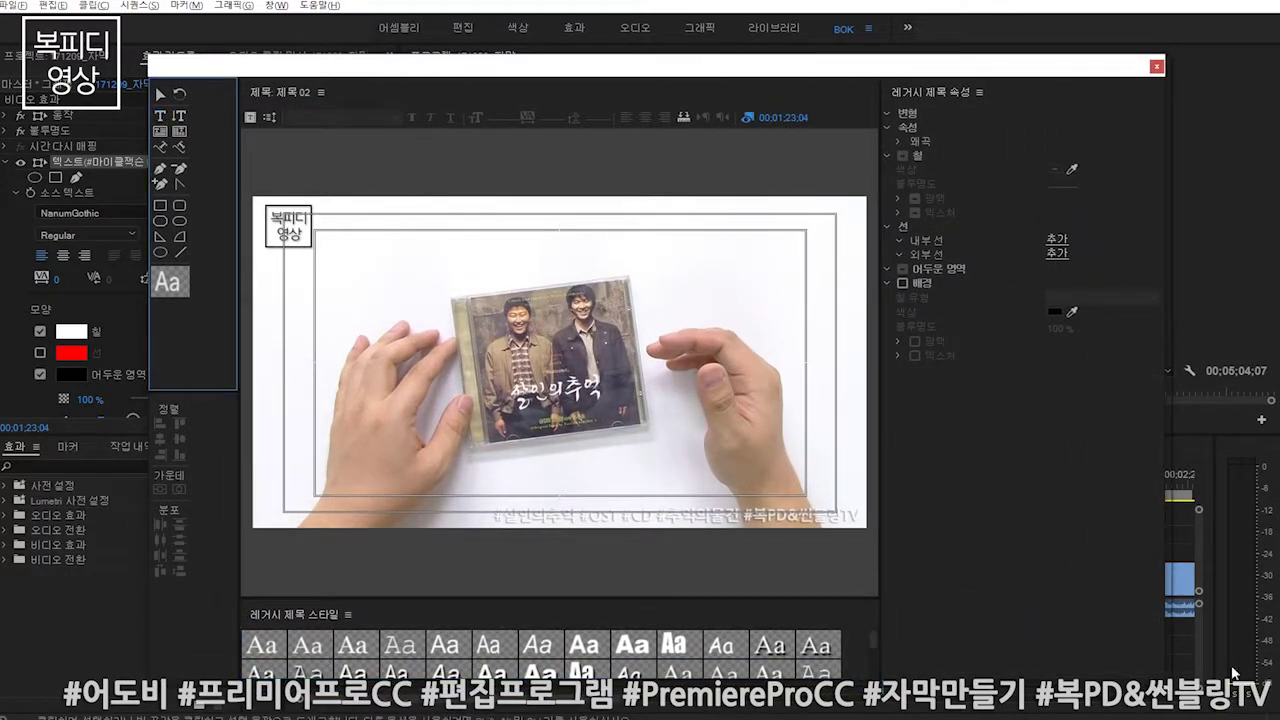
mouse_move(928, 63)
mouse_down()
mouse_move(729, 63)
mouse_move(810, 47)
mouse_up()
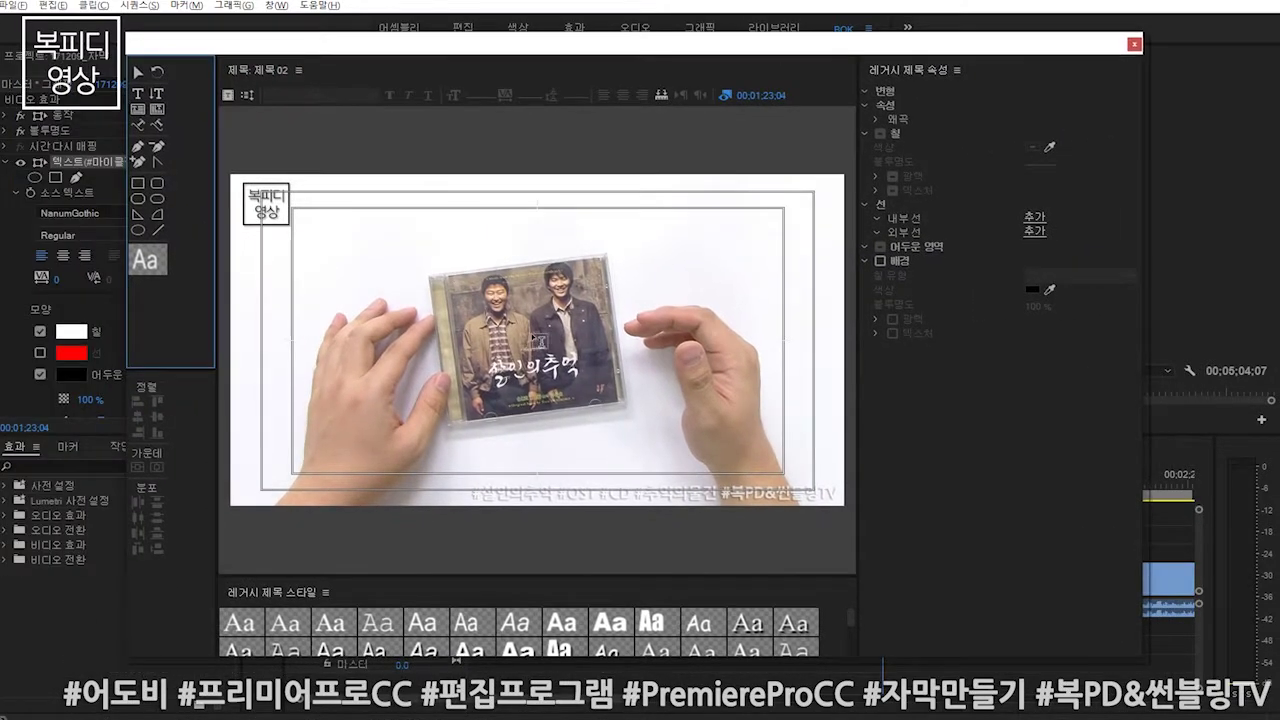
click(532, 330)
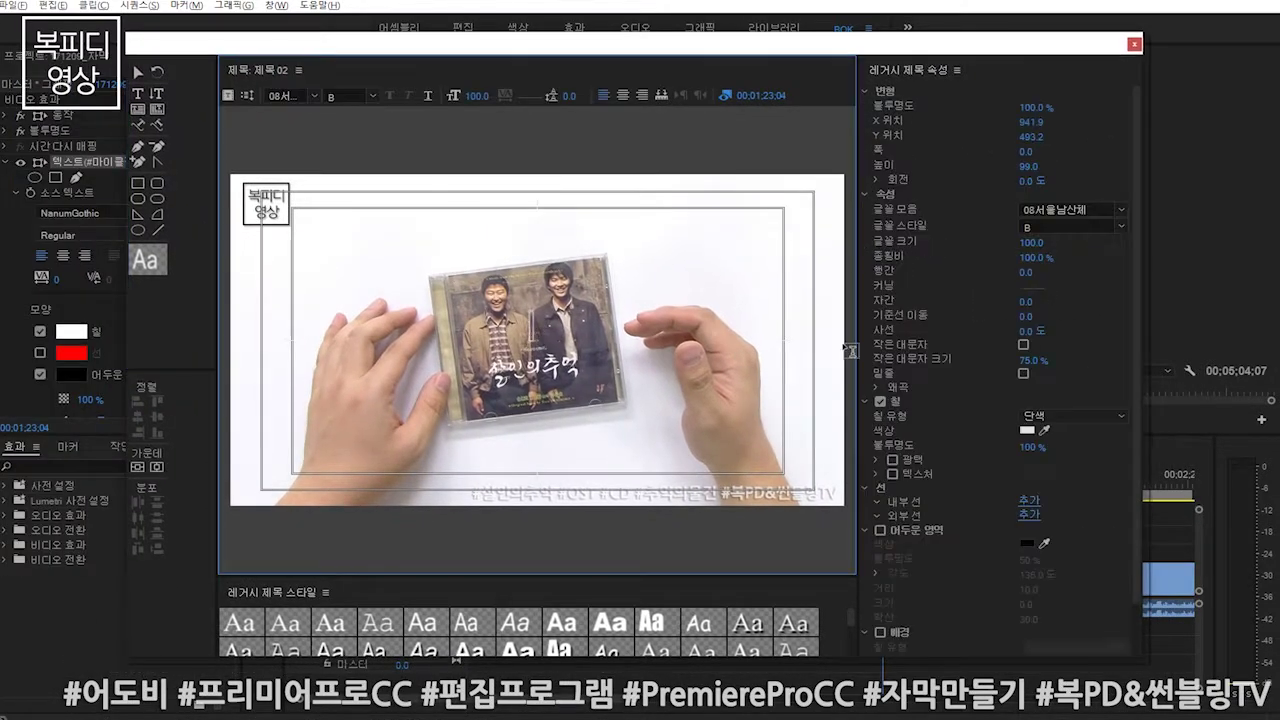
- Type 추억의 물건 in the title and centre it horizontally and vertically
text(cnd)
key(BackSpace)
key(BackSpace)
key(BackSpace)
text(추억의 물)
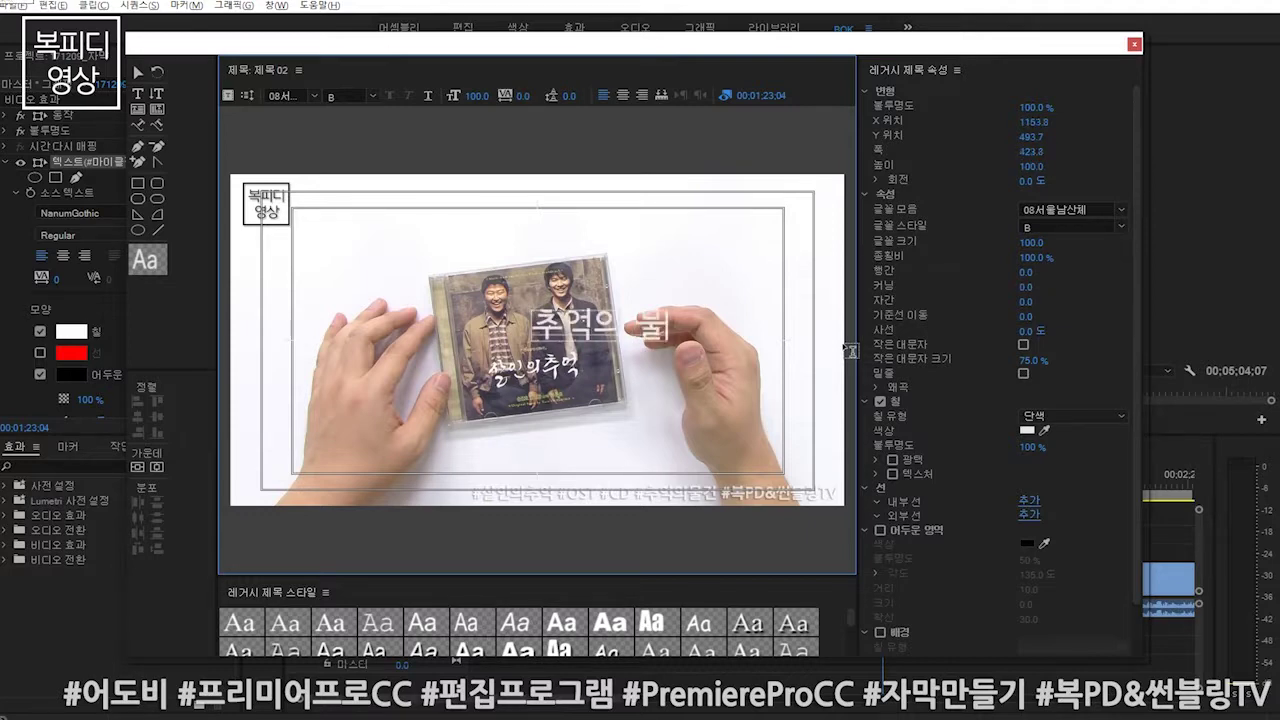
text(건)
click(138, 72)
drag(571, 335, 505, 322)
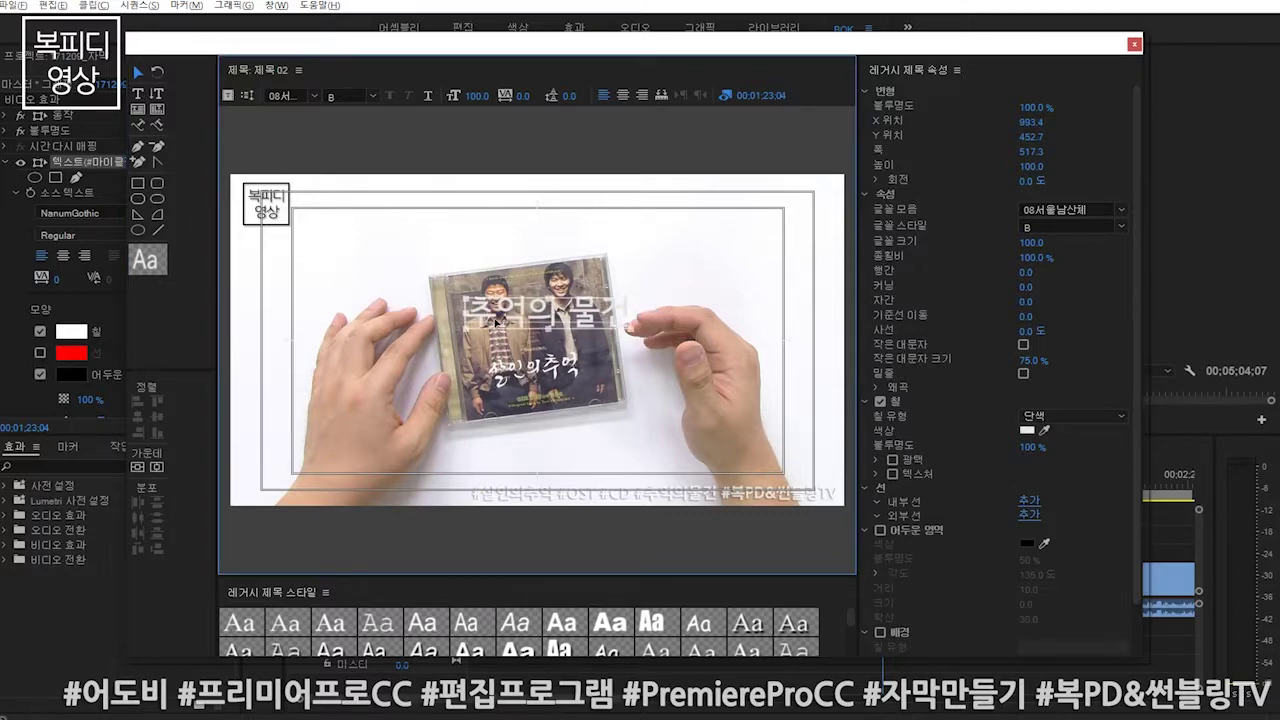
drag(497, 322, 470, 334)
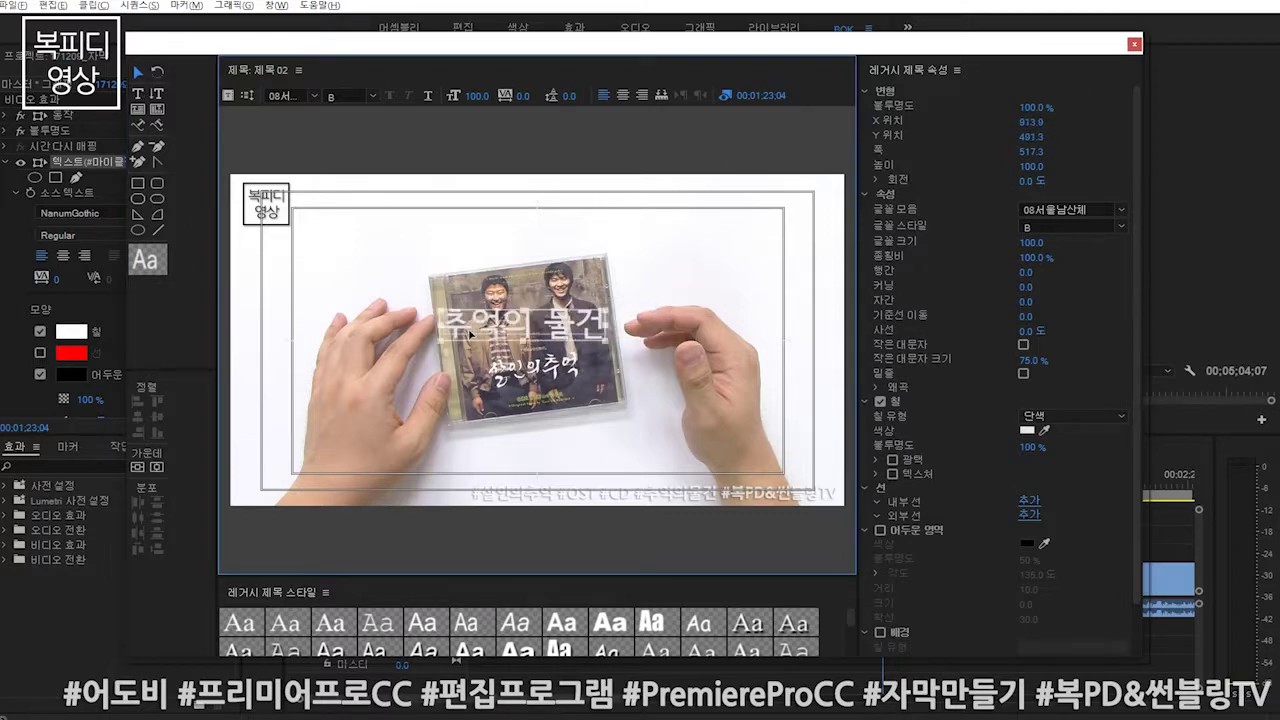
click(143, 466)
click(157, 468)
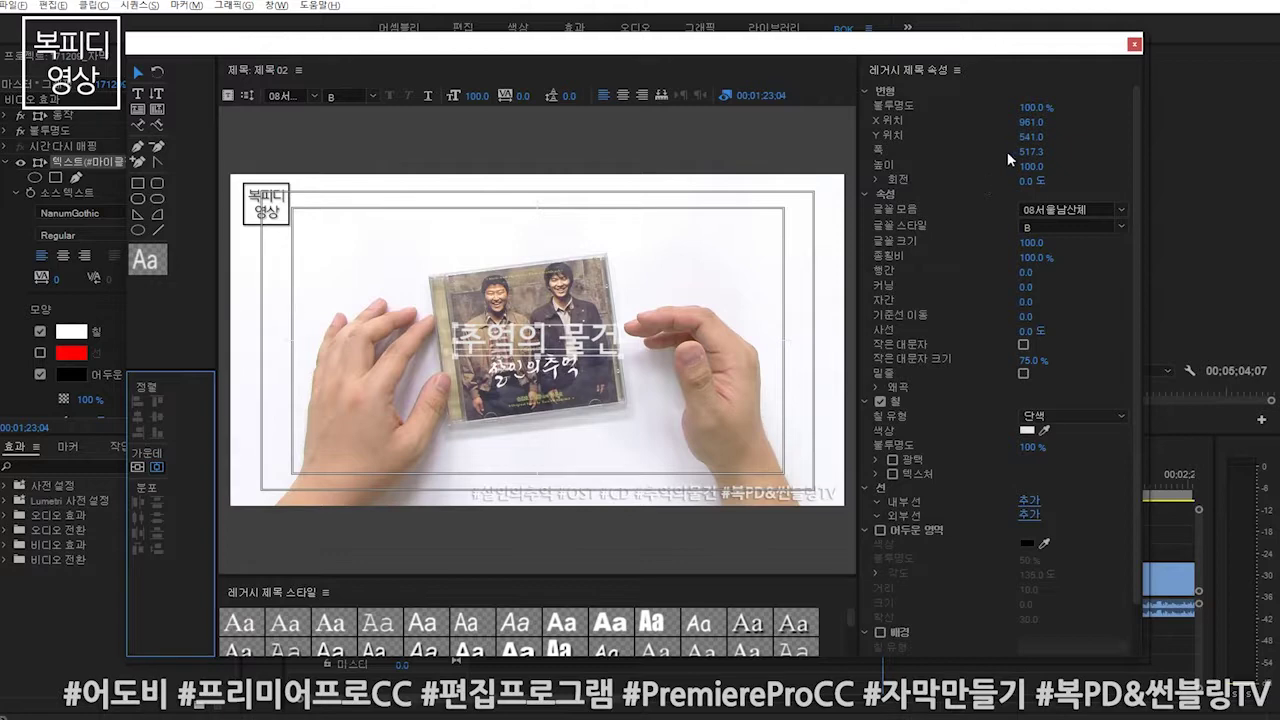
- Readjust the title over the CD and recentre it at 961, 541
drag(1035, 140, 985, 140)
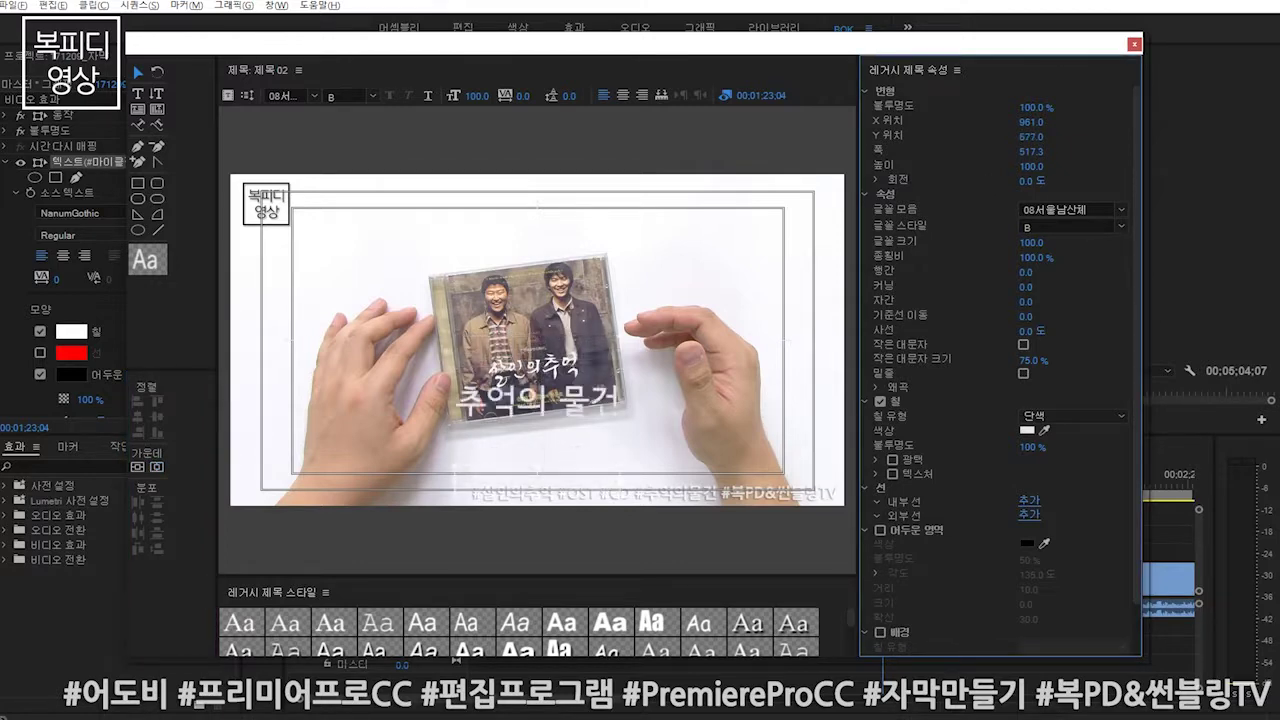
drag(1031, 140, 110, 427)
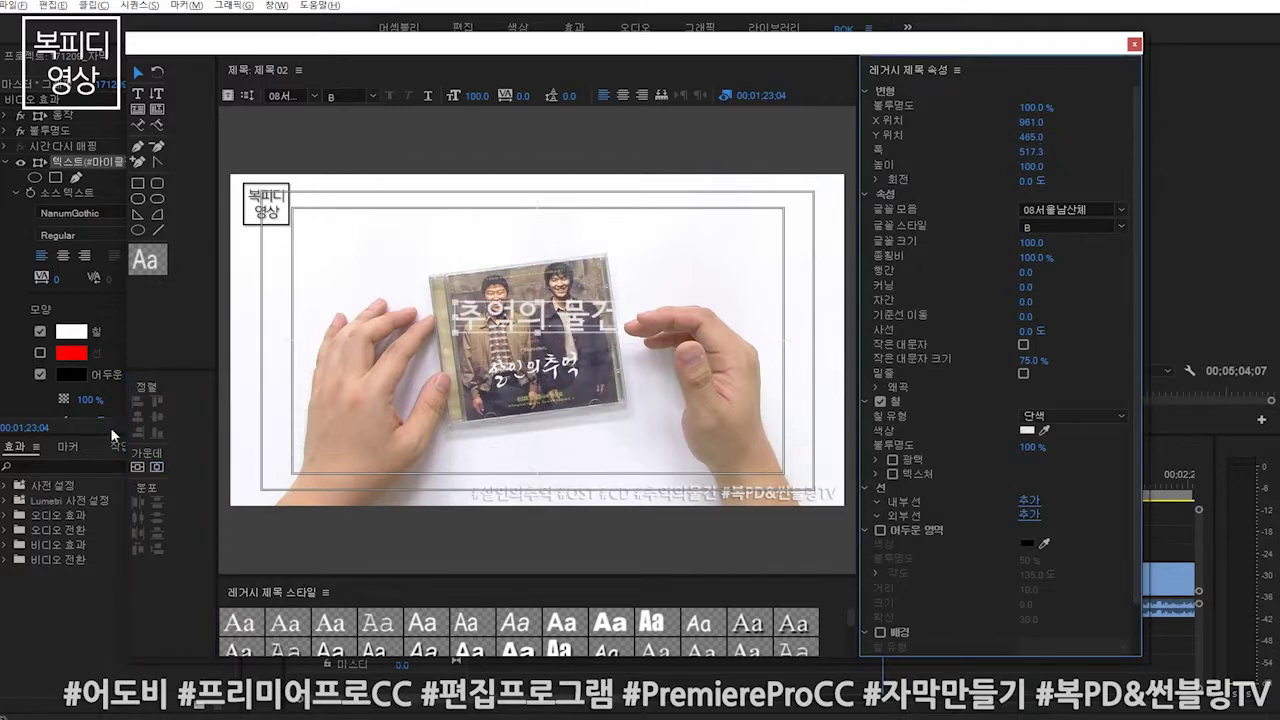
click(157, 467)
mouse_move(1031, 123)
mouse_down()
mouse_move(1250, 123)
mouse_move(911, 123)
mouse_move(1063, 123)
mouse_up()
click(146, 467)
click(156, 467)
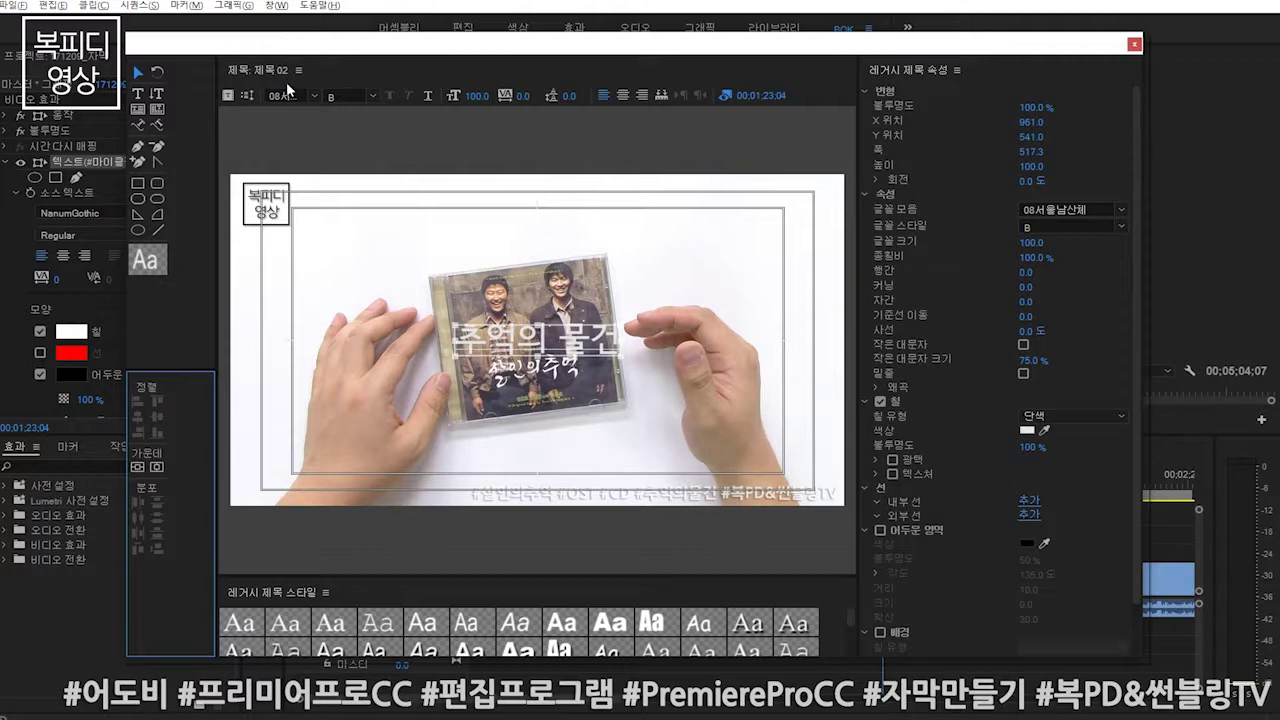
click(472, 348)
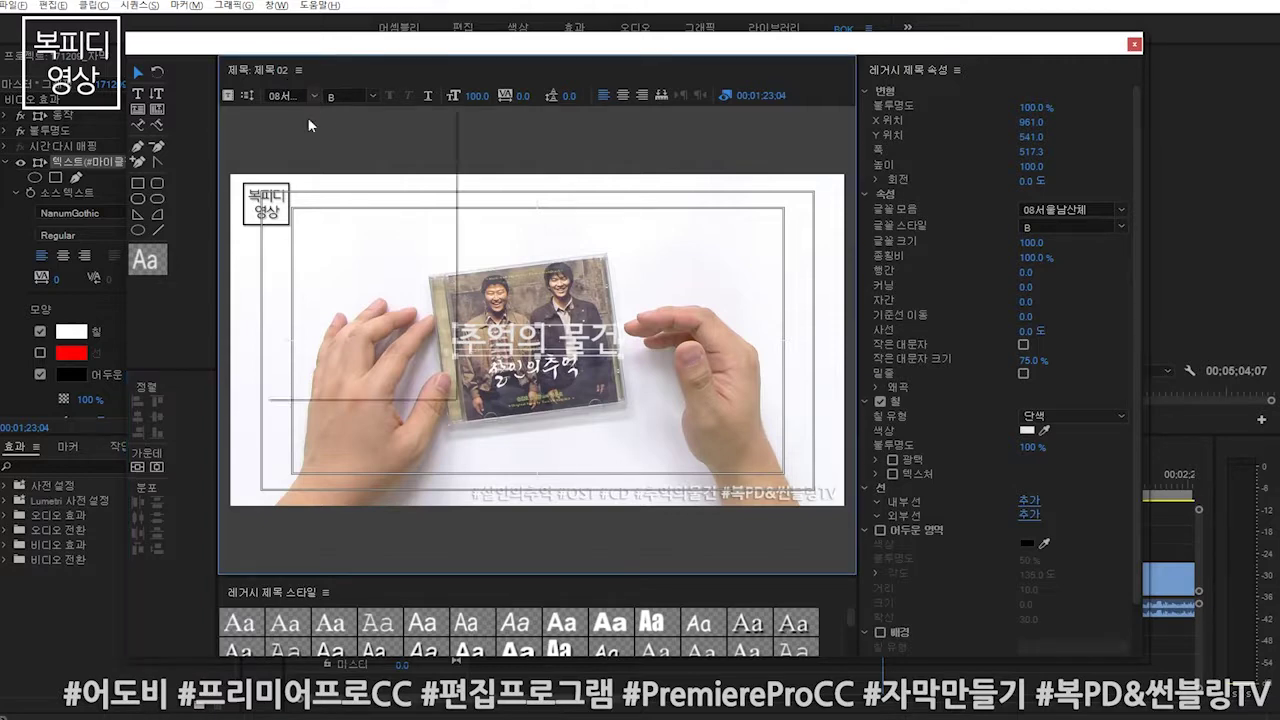
- Try HY신명조, Microsoft YaHei Light, NSimSun, SimSun-ExtB and 새굴림 as the title font
click(312, 96)
scroll(330, 264, down, 3)
click(327, 262)
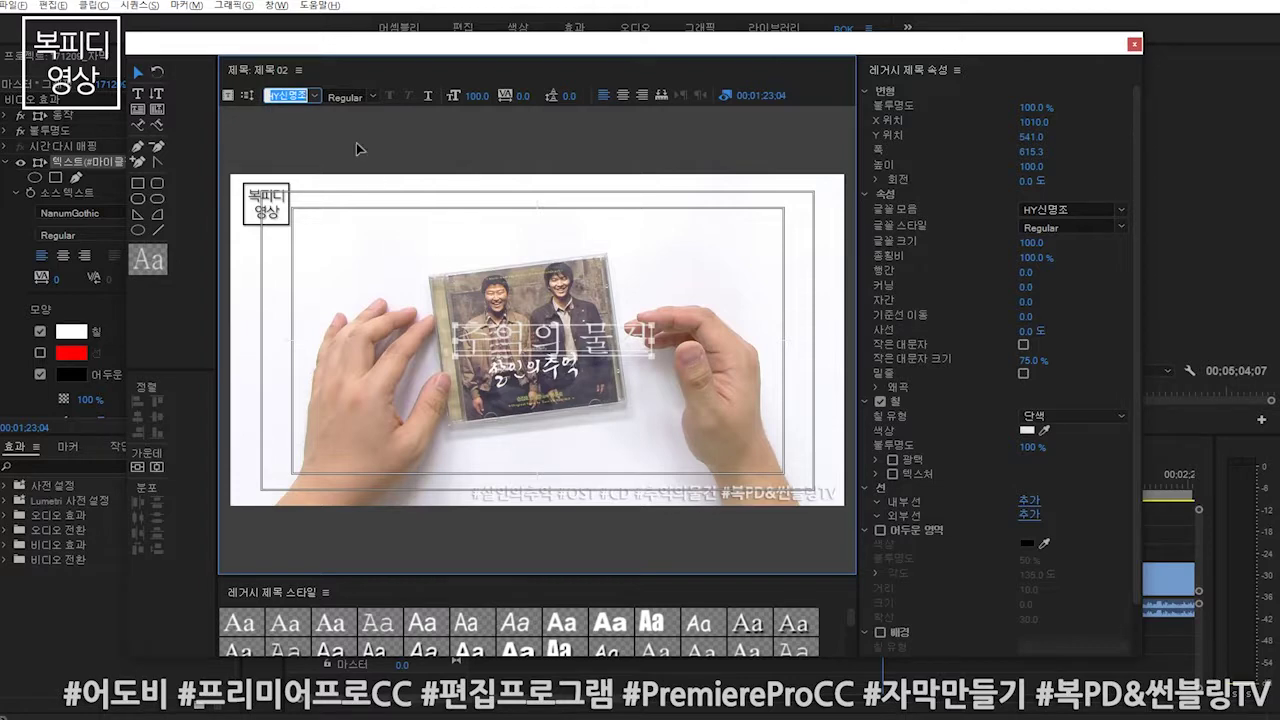
click(318, 92)
scroll(340, 281, down, 5)
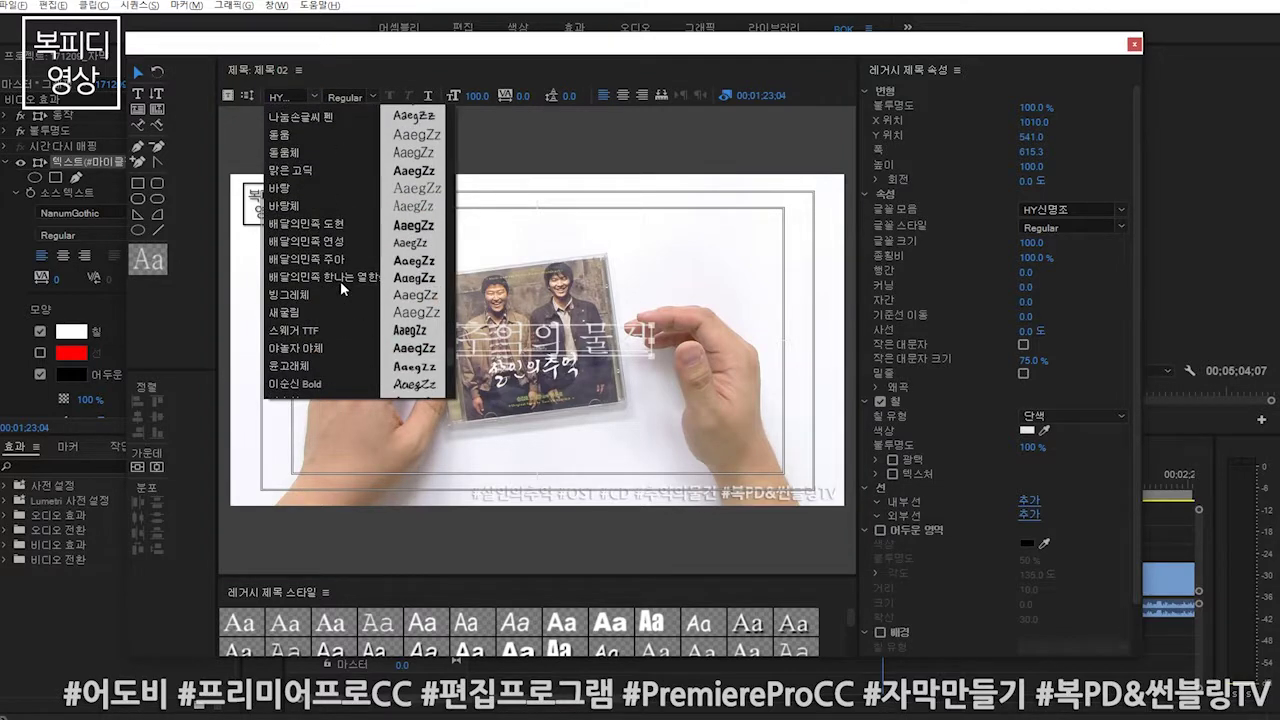
scroll(340, 281, down, 5)
click(318, 315)
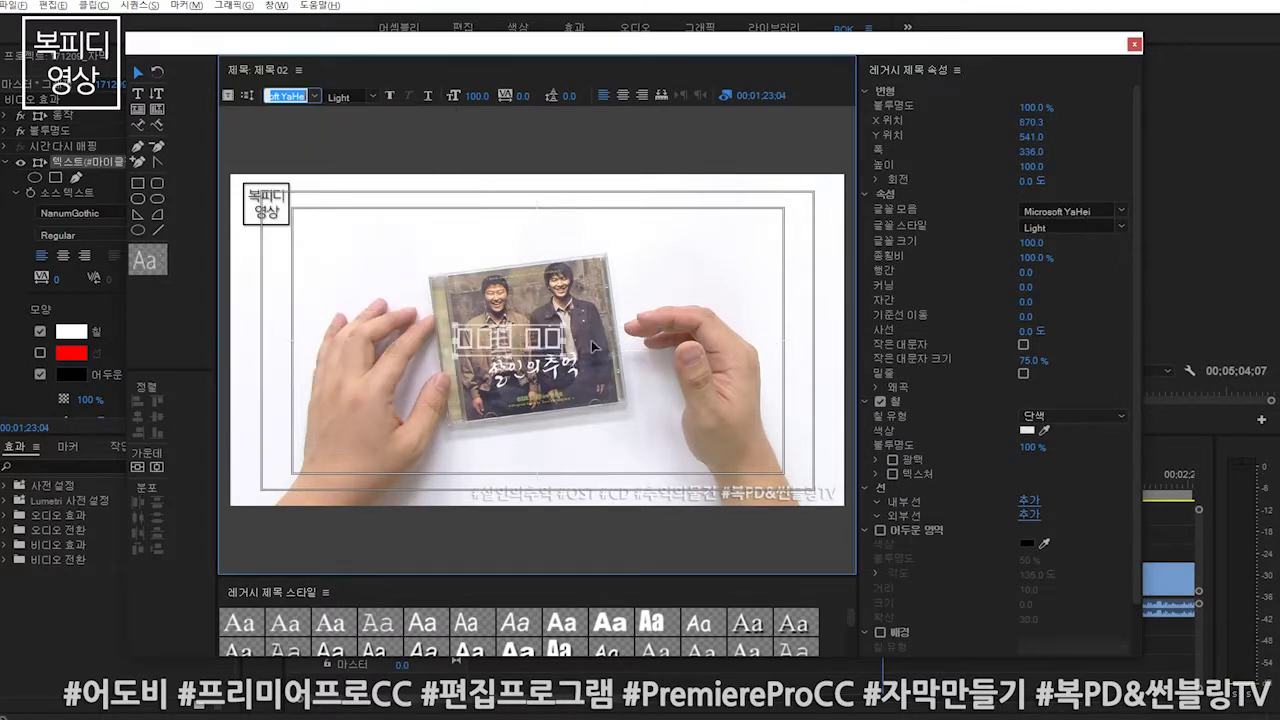
click(318, 98)
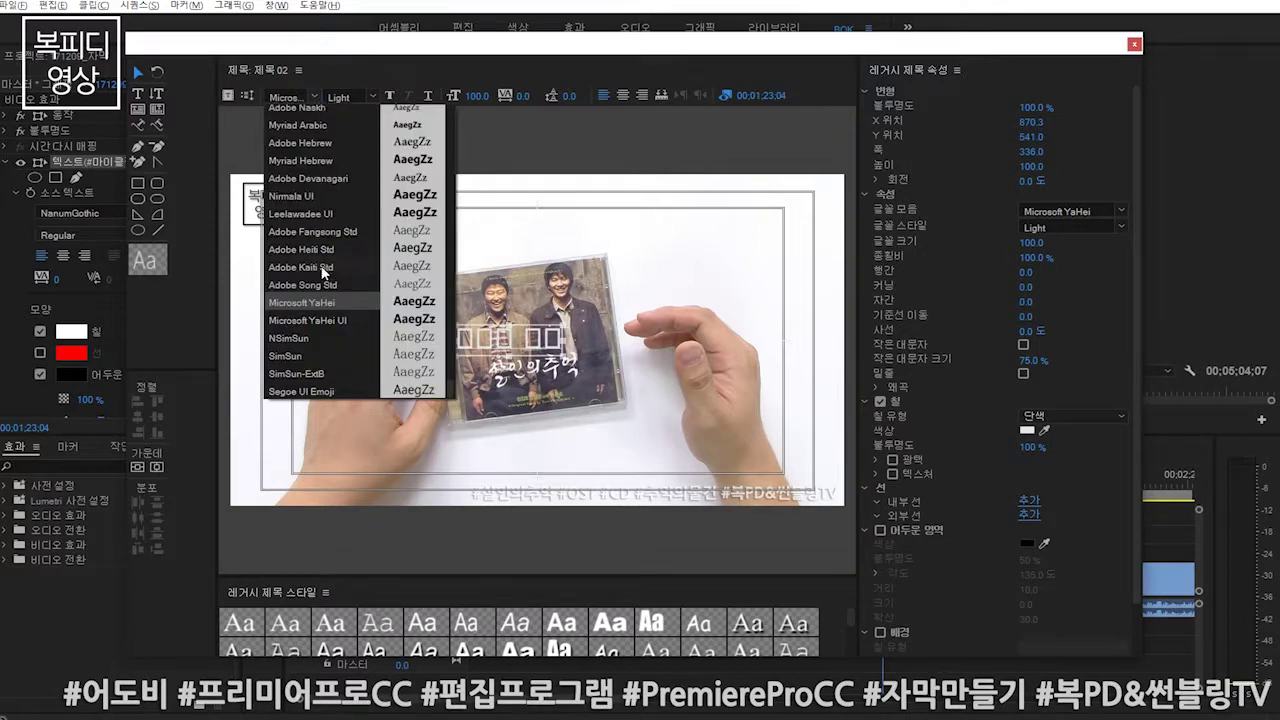
click(298, 338)
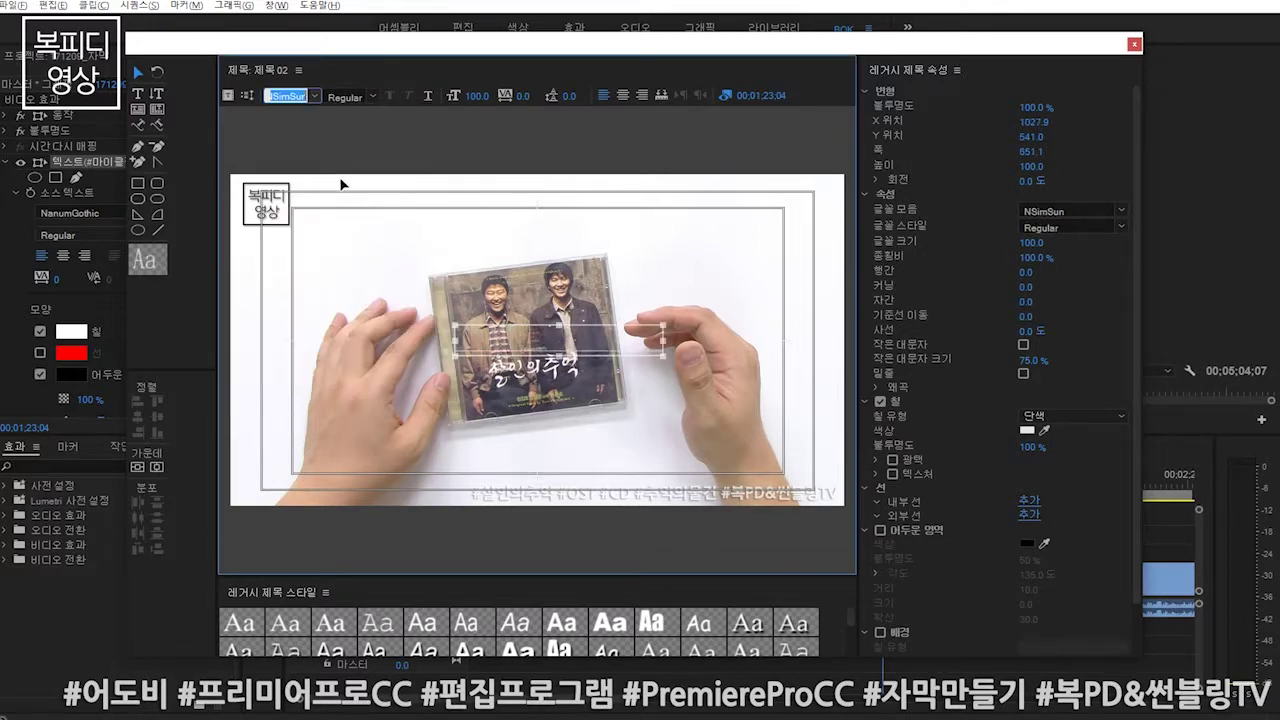
click(308, 96)
click(323, 376)
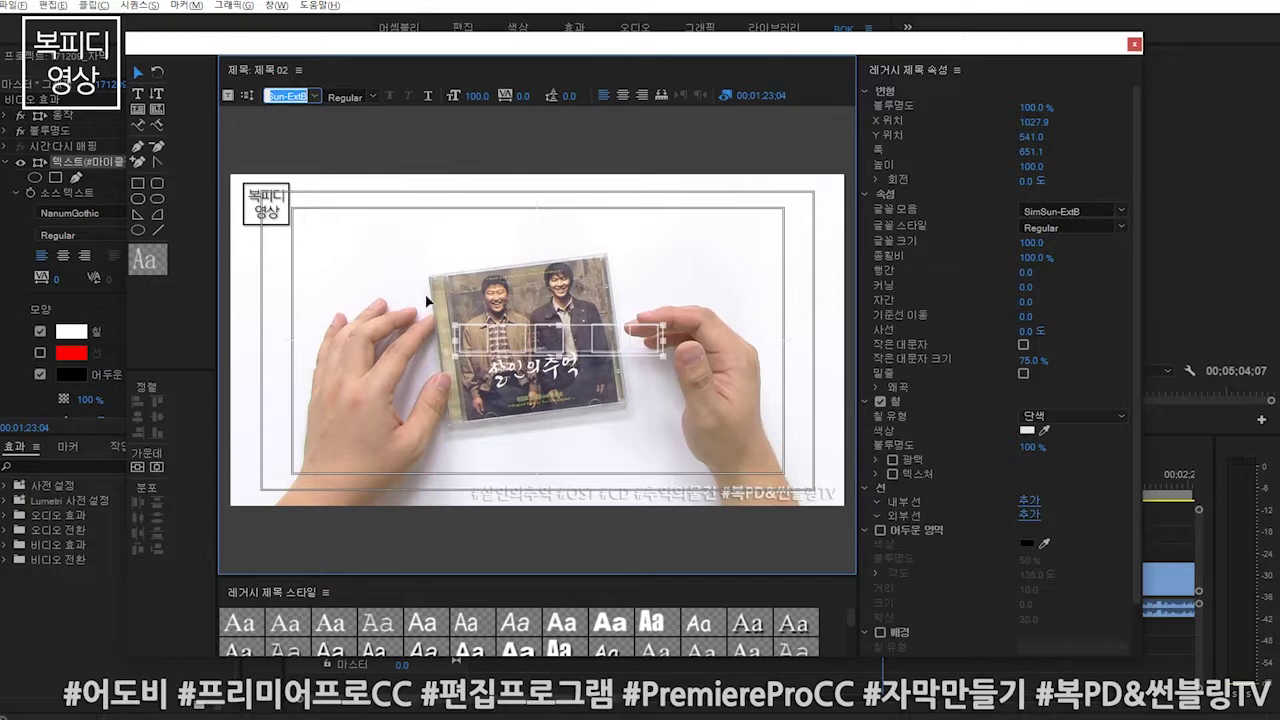
click(314, 97)
scroll(345, 298, down, 5)
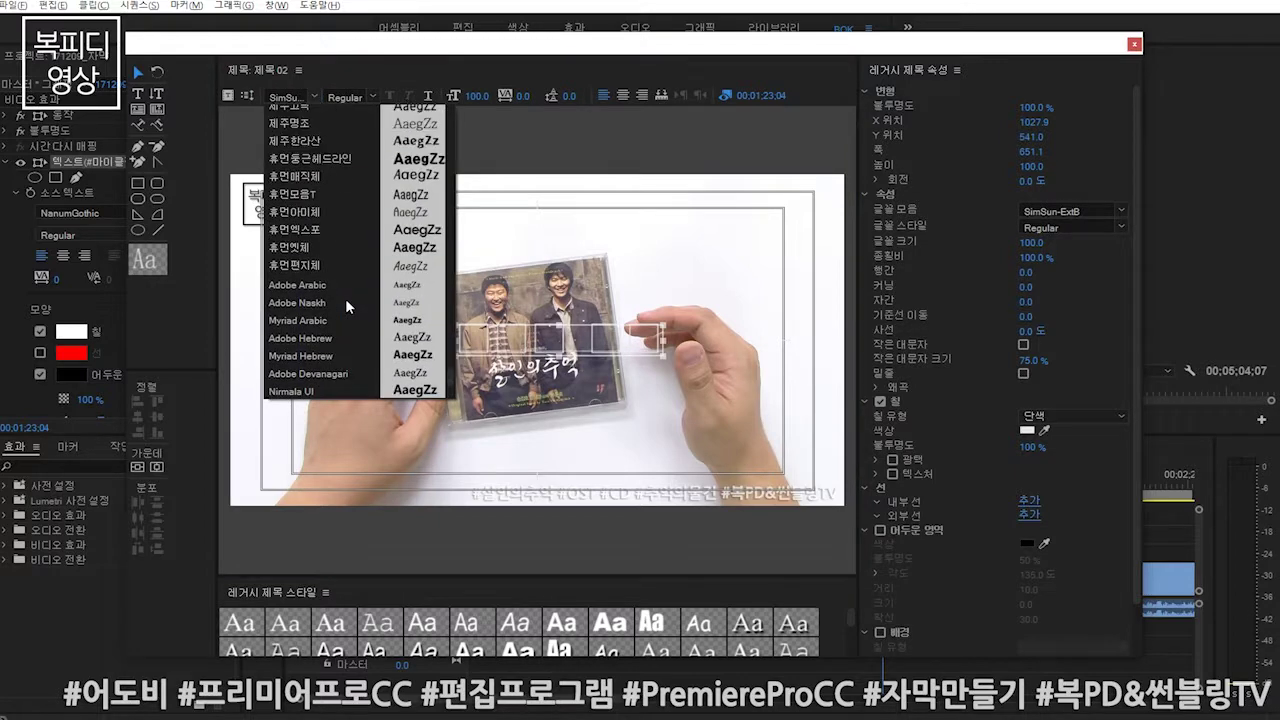
scroll(345, 298, down, 5)
click(316, 172)
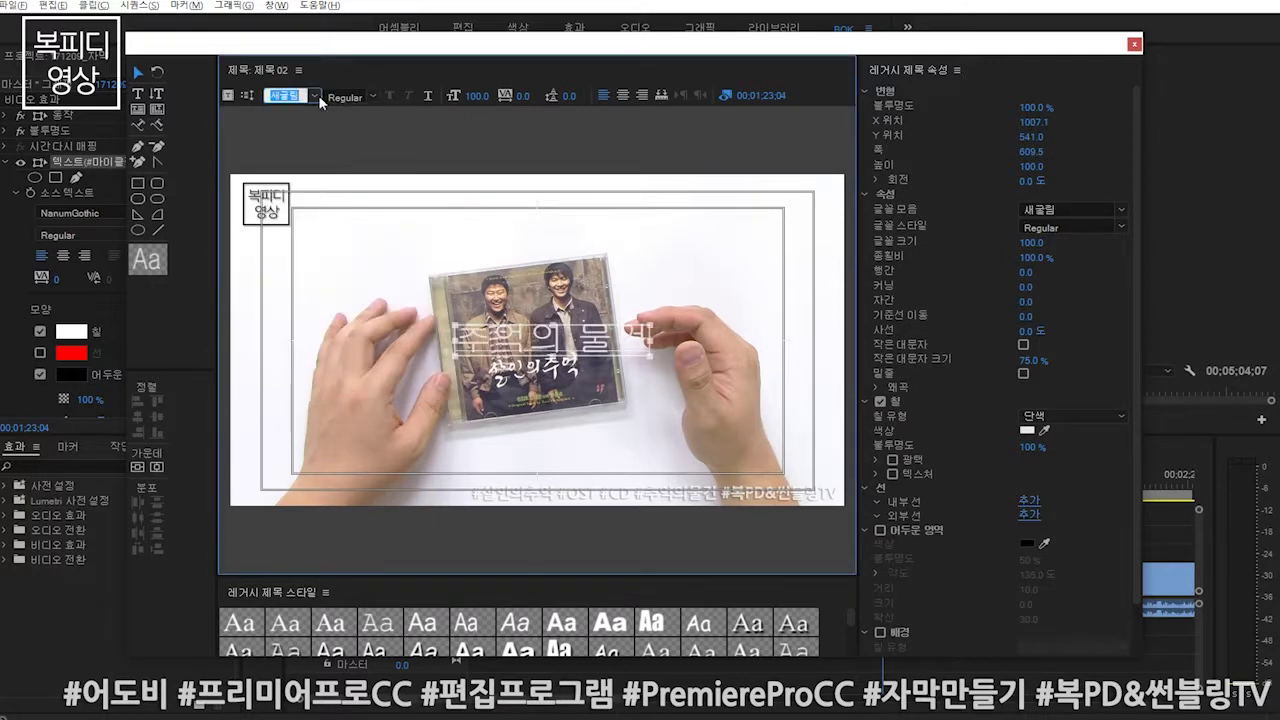
- Try HY견고딕, MS UI Gothic and Sarina, then settle on 굴림 for the title
click(318, 95)
scroll(313, 241, up, 5)
click(296, 158)
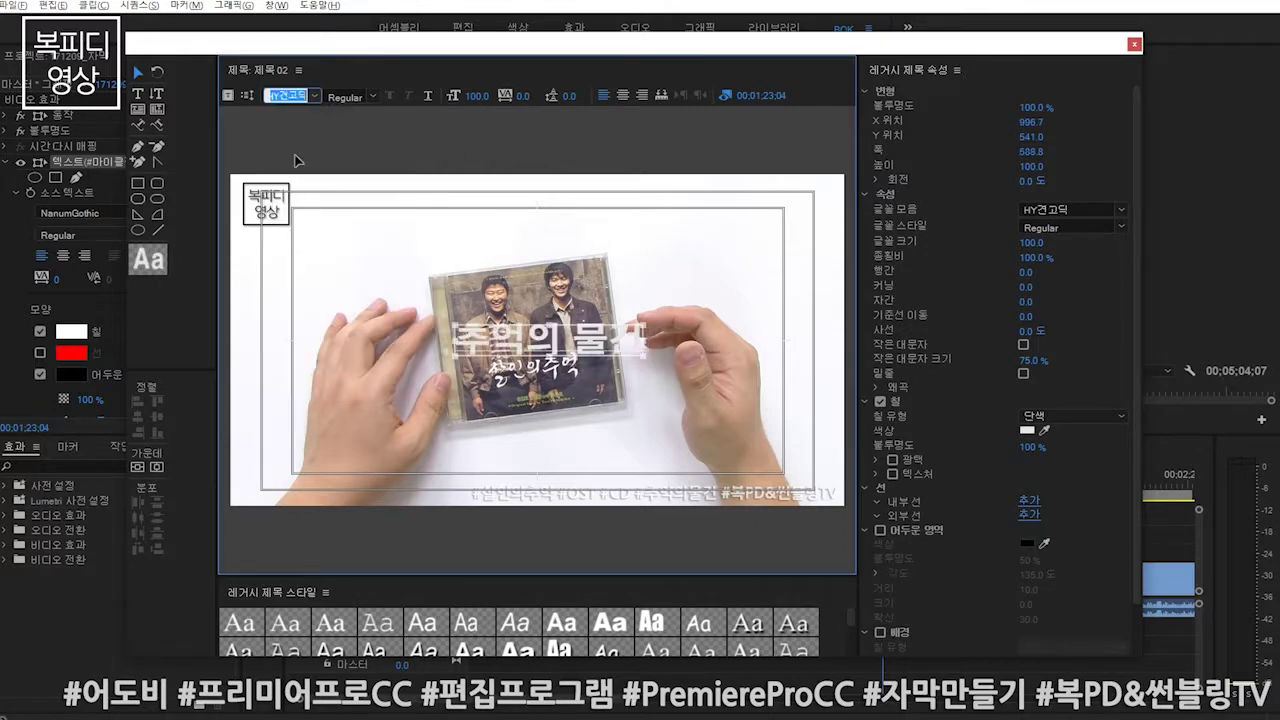
click(310, 97)
scroll(345, 250, down, 5)
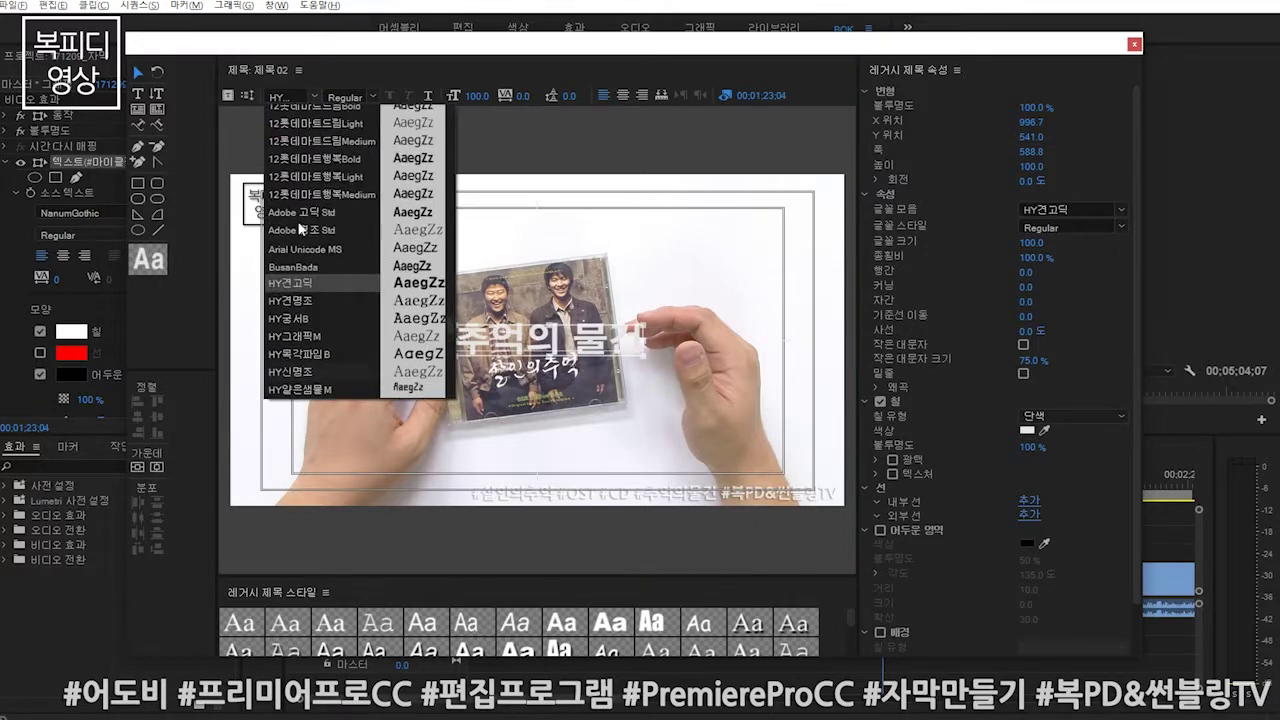
key(Escape)
click(311, 98)
scroll(330, 255, up, 5)
scroll(330, 255, up, 5)
scroll(328, 257, up, 3)
click(318, 187)
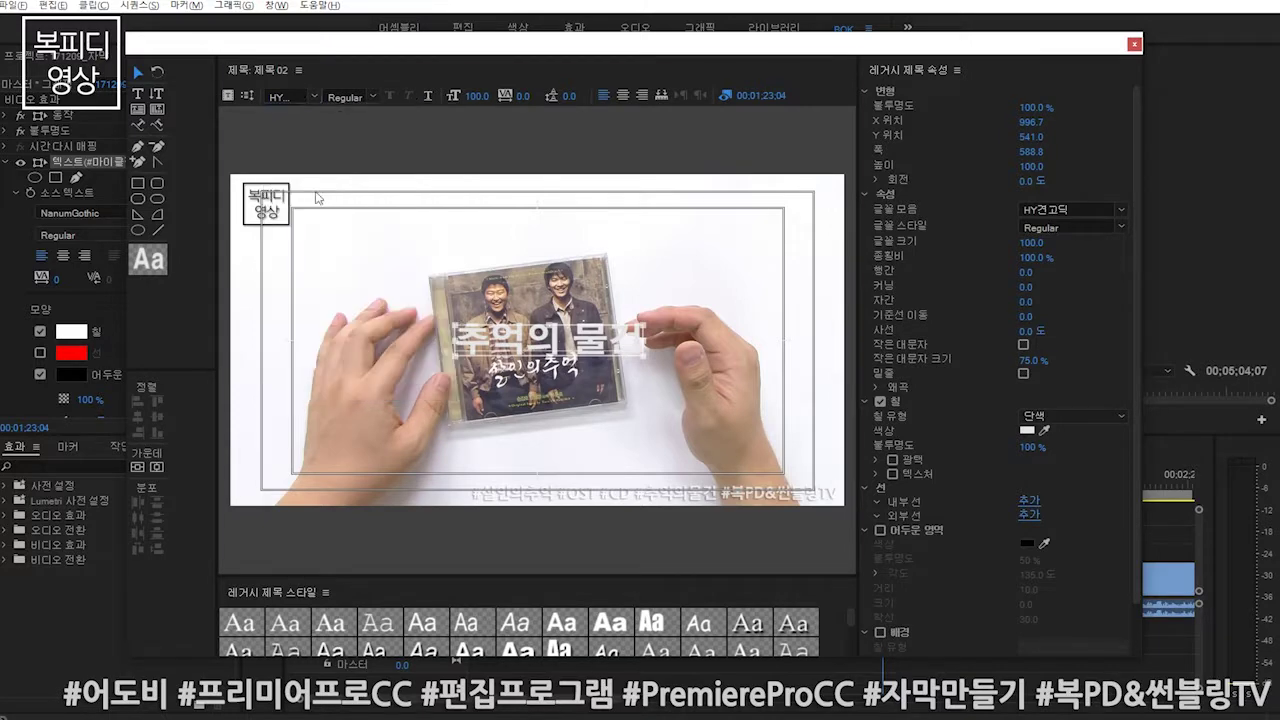
click(317, 93)
scroll(335, 228, up, 2)
scroll(336, 231, down, 5)
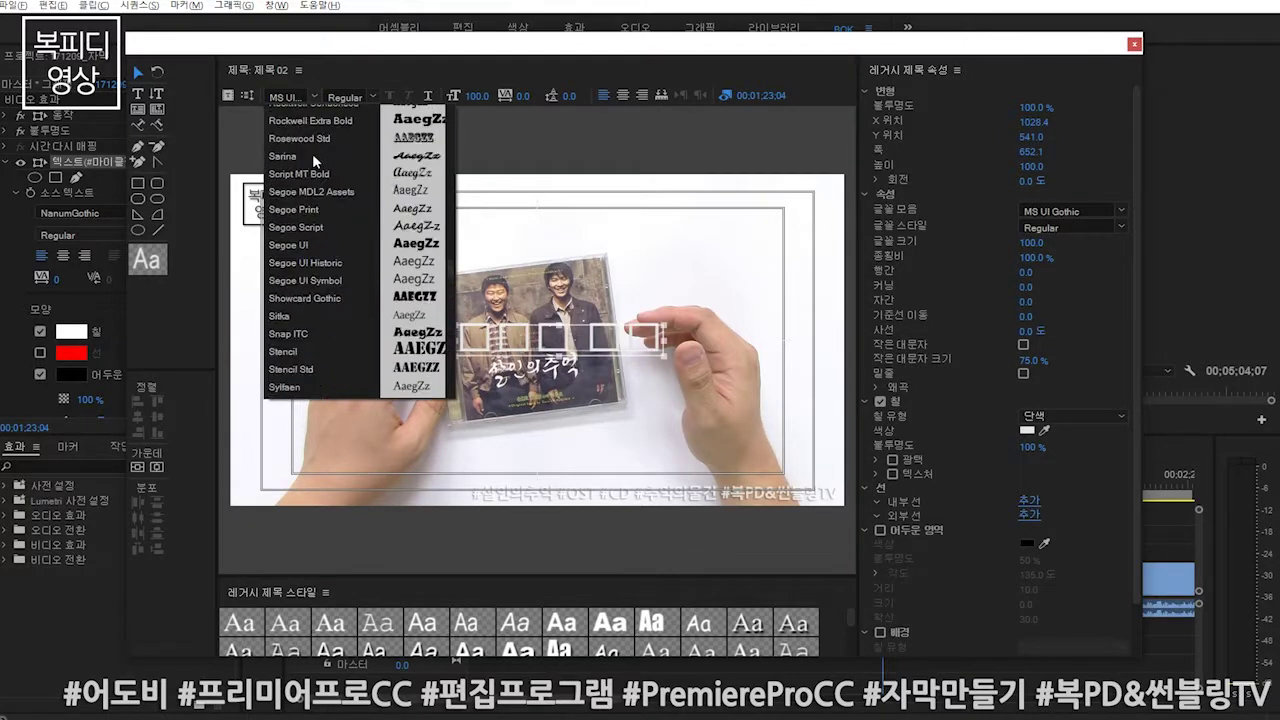
click(312, 153)
click(313, 95)
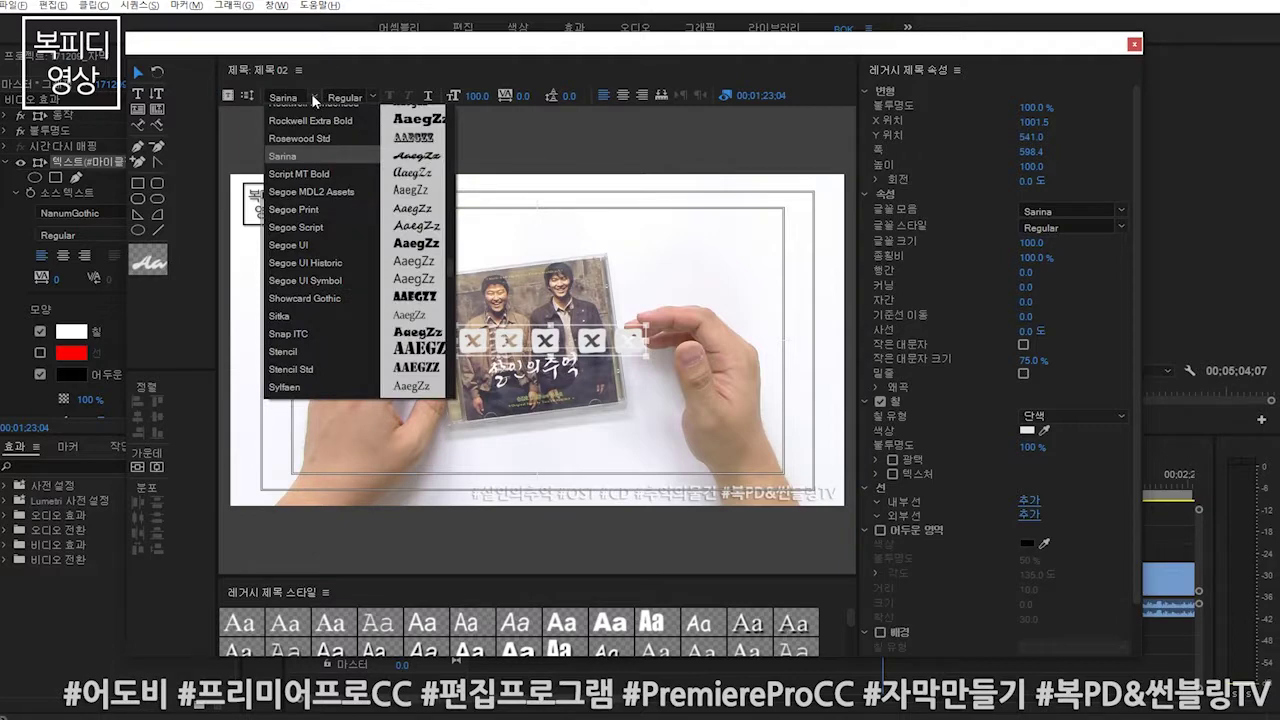
scroll(335, 205, up, 5)
scroll(335, 205, up, 5)
scroll(335, 205, up, 5)
scroll(336, 206, up, 5)
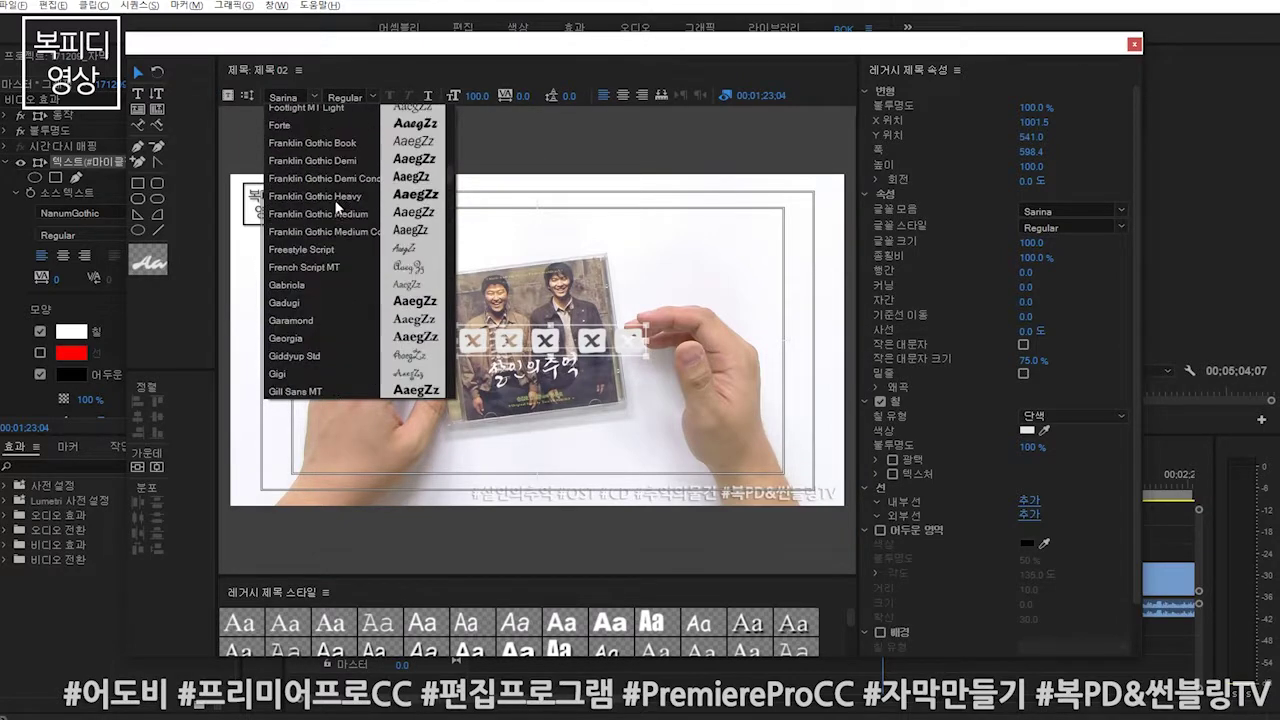
scroll(334, 204, up, 5)
scroll(333, 203, up, 5)
scroll(333, 203, down, 2)
scroll(340, 232, down, 5)
scroll(338, 255, down, 5)
scroll(334, 287, down, 5)
scroll(332, 279, down, 5)
scroll(328, 278, down, 5)
scroll(329, 275, down, 5)
scroll(333, 272, down, 5)
scroll(334, 270, down, 5)
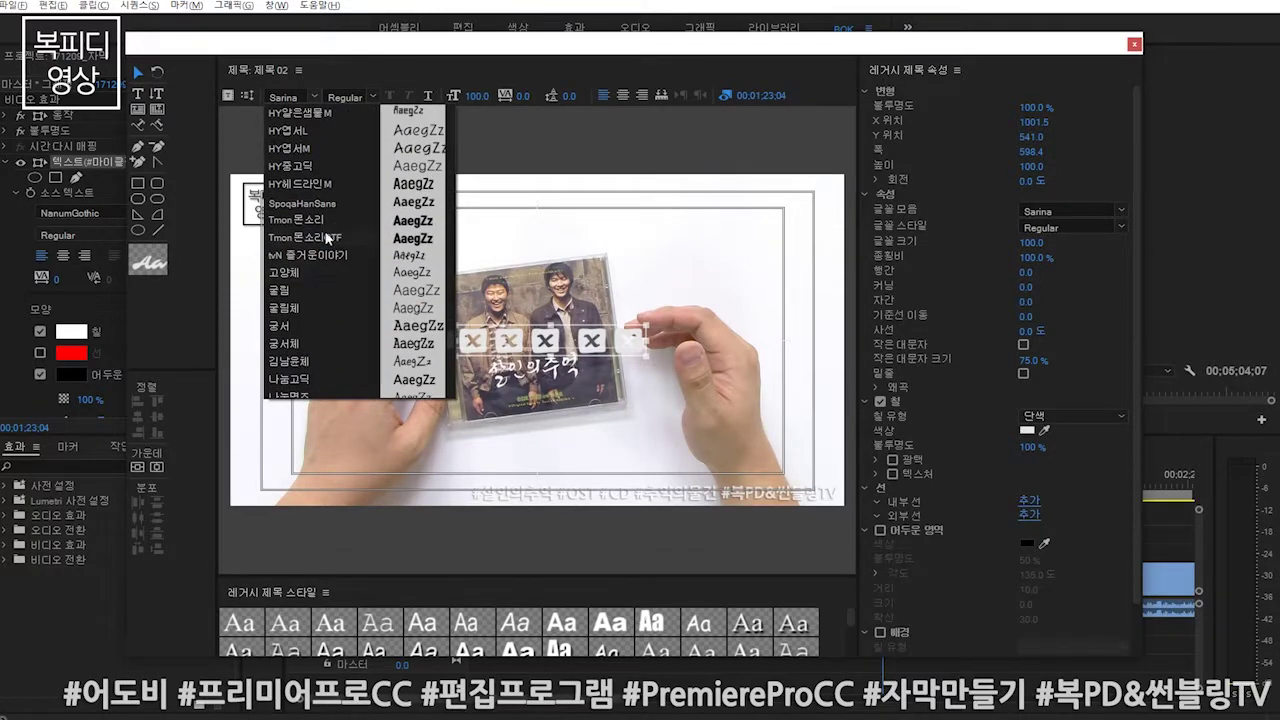
click(288, 289)
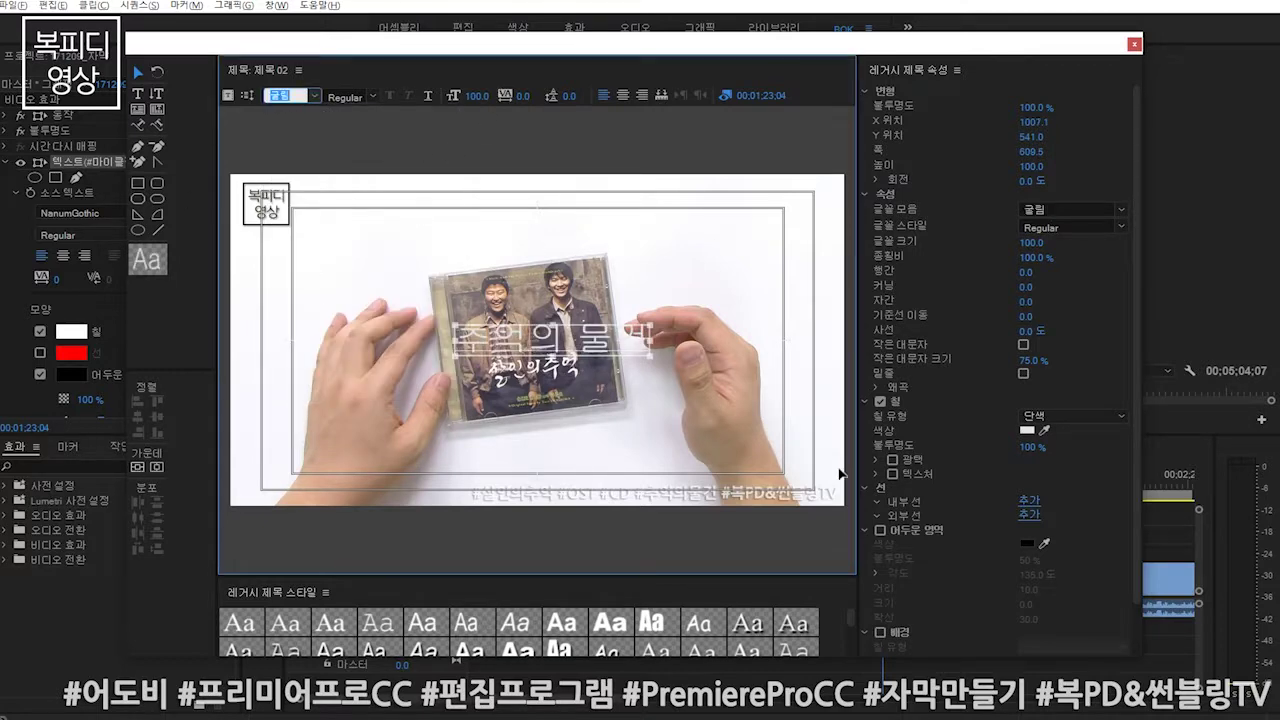
- Fill 추억의 물건 with red, move it to the lower left, and close the title editor
click(1030, 430)
drag(594, 372, 663, 478)
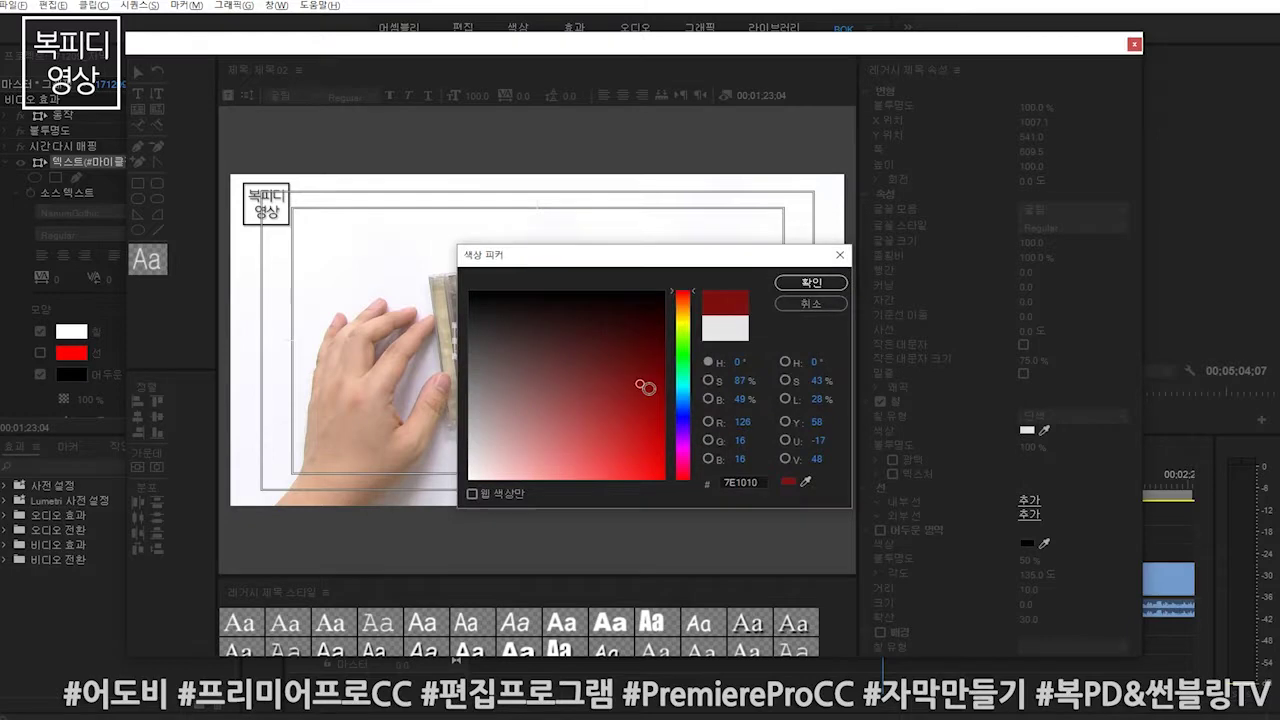
click(806, 283)
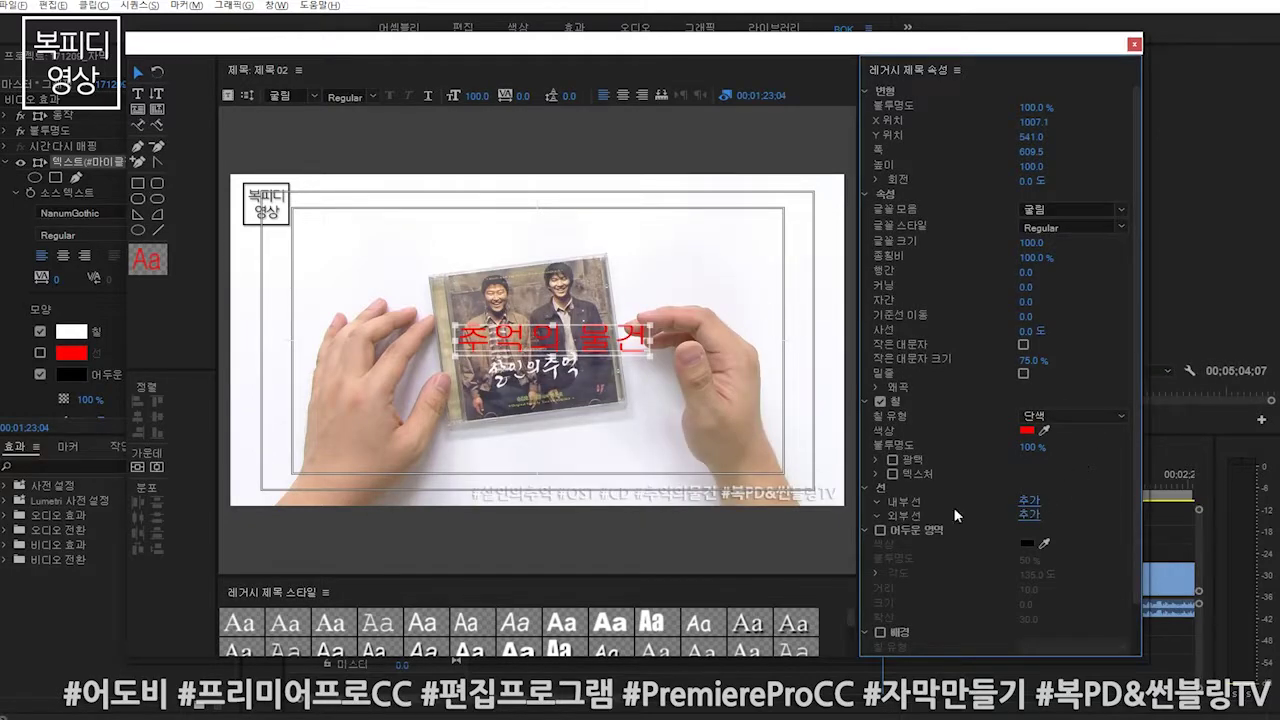
drag(583, 341, 388, 470)
click(742, 553)
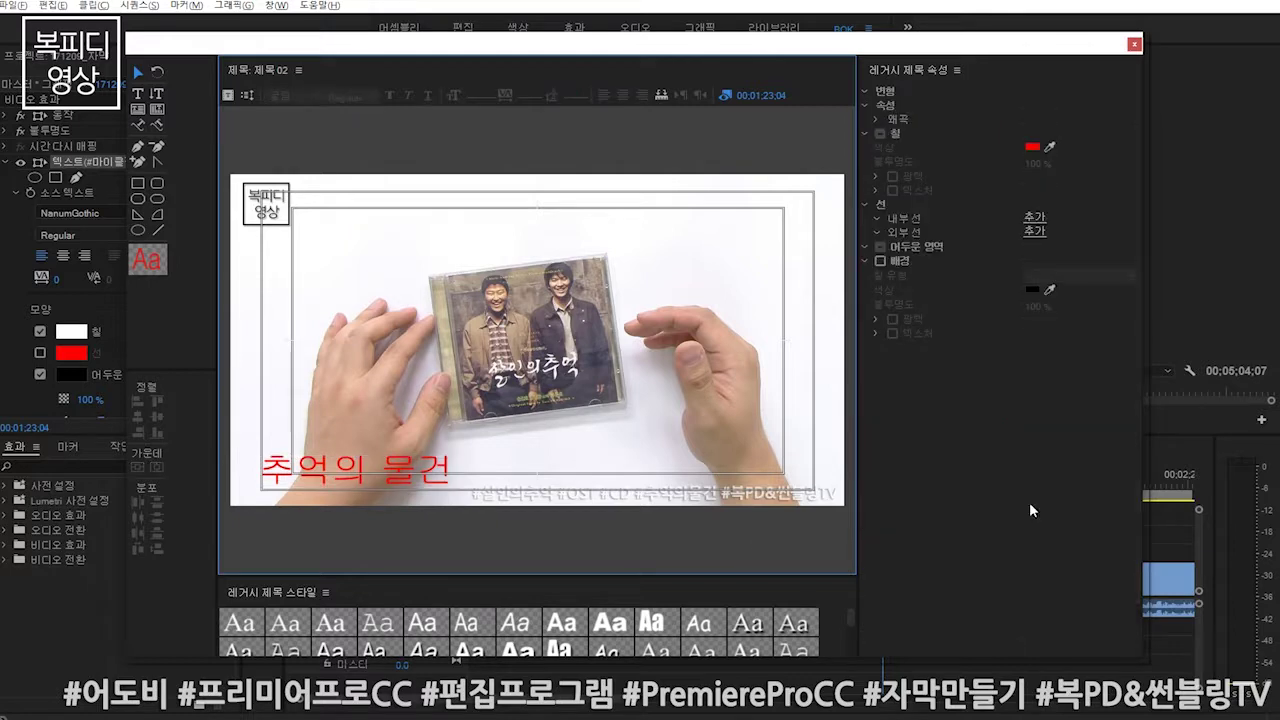
click(1134, 45)
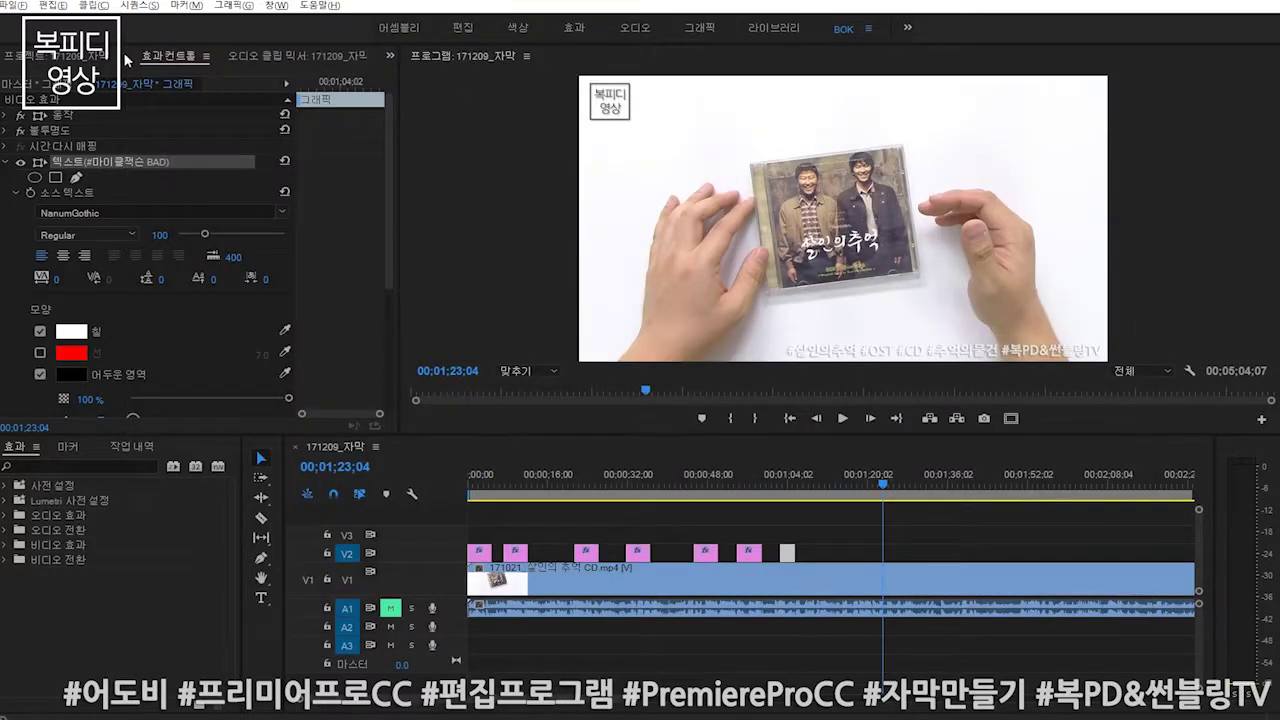
- Drag the 제목 02 title from the Project panel onto track V2
click(88, 56)
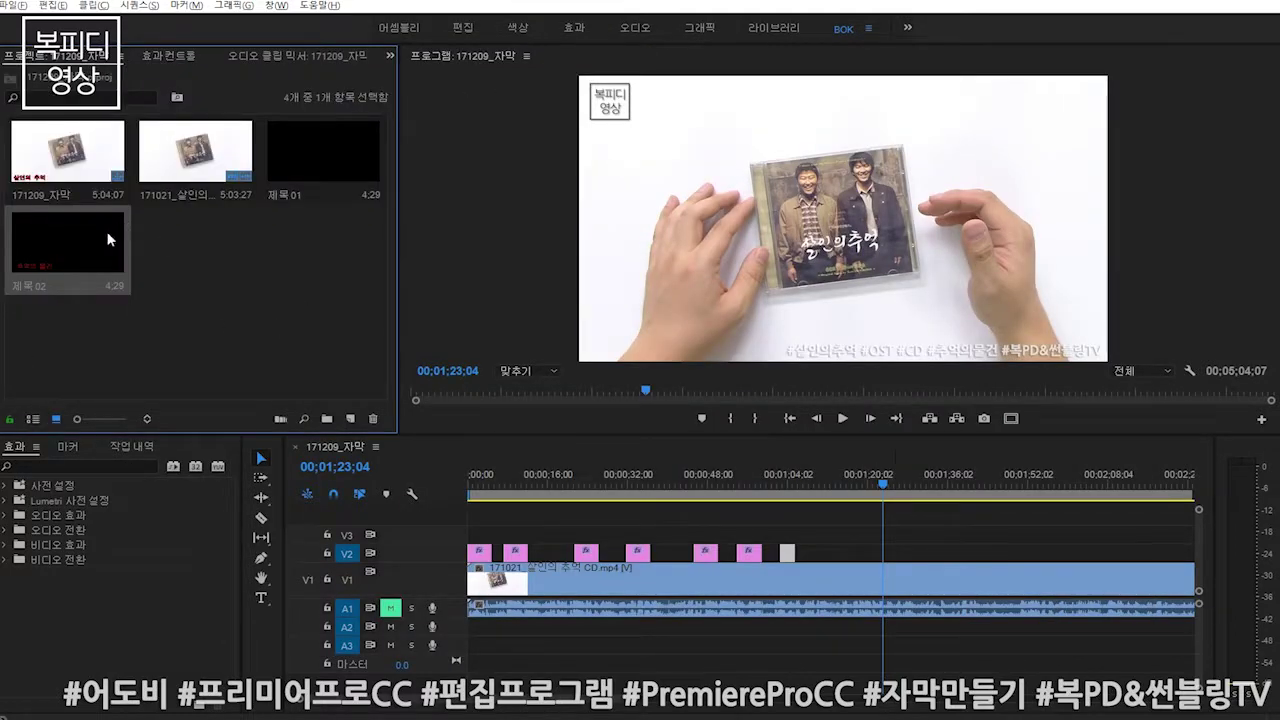
drag(110, 239, 845, 555)
click(840, 490)
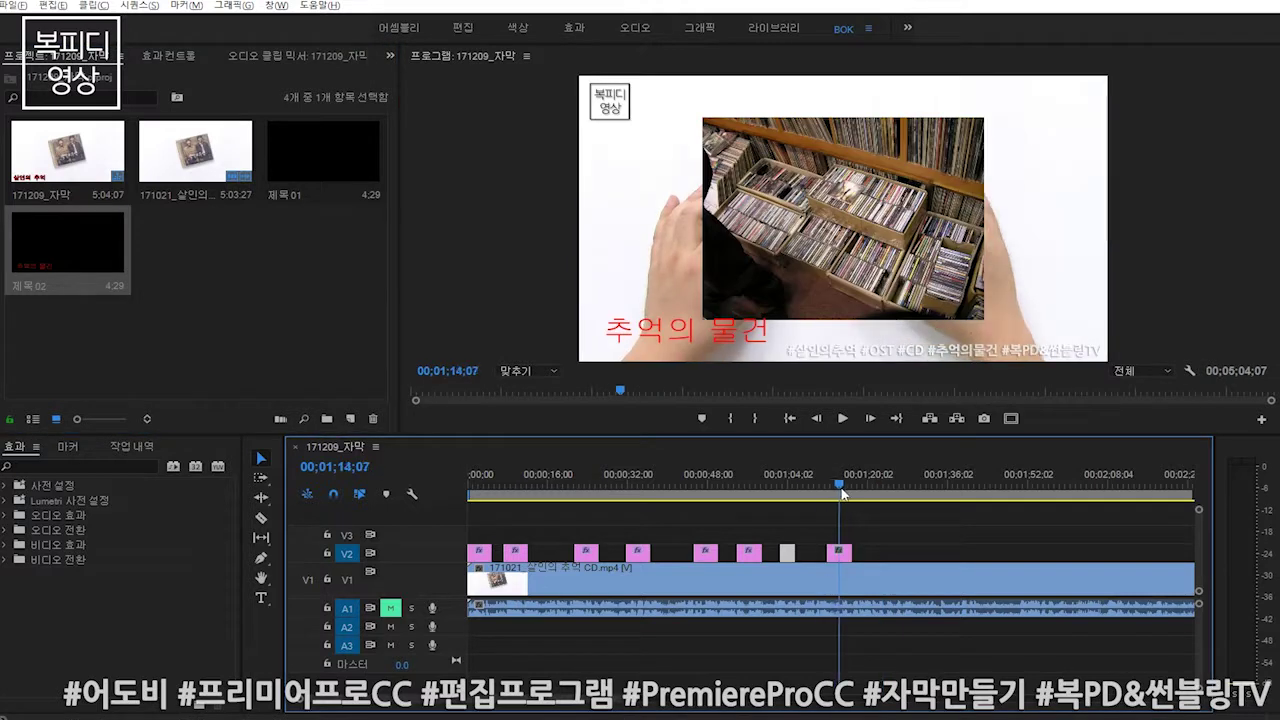
click(837, 553)
click(799, 295)
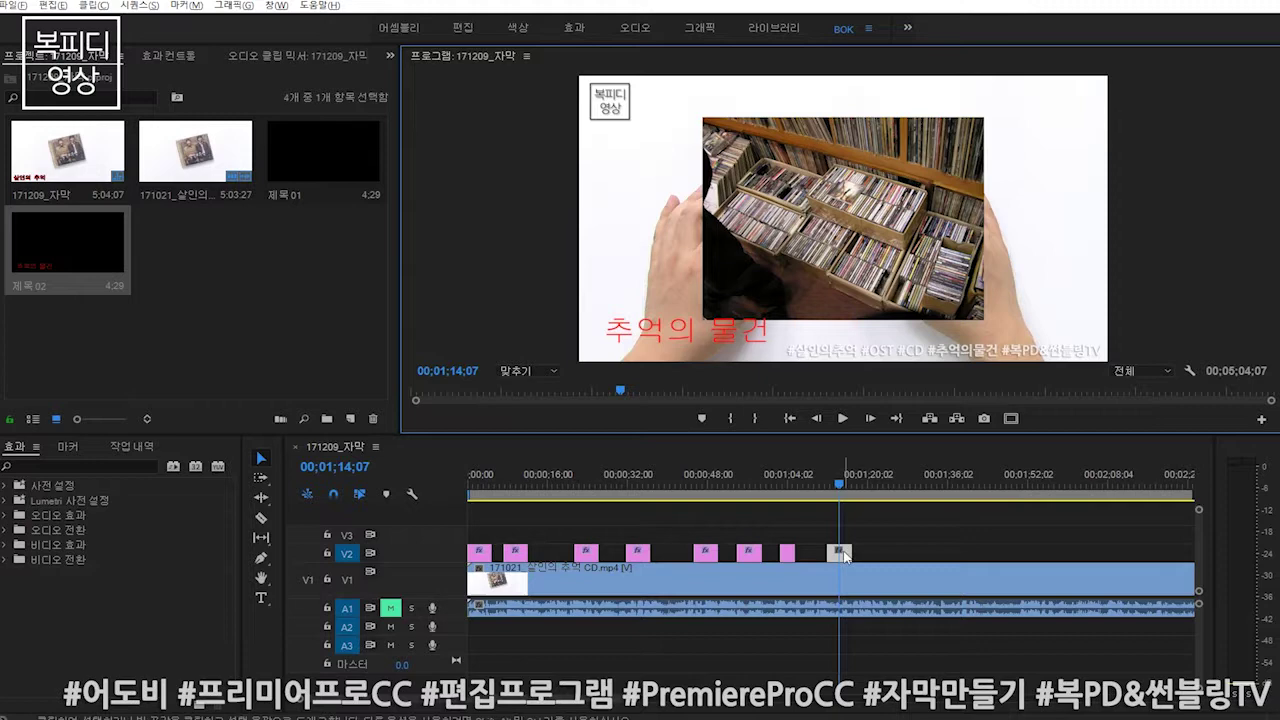
- Slide the 제목 02 clip left so it butts against the #마이클잭슨 BAD caption
click(701, 517)
click(705, 553)
click(876, 332)
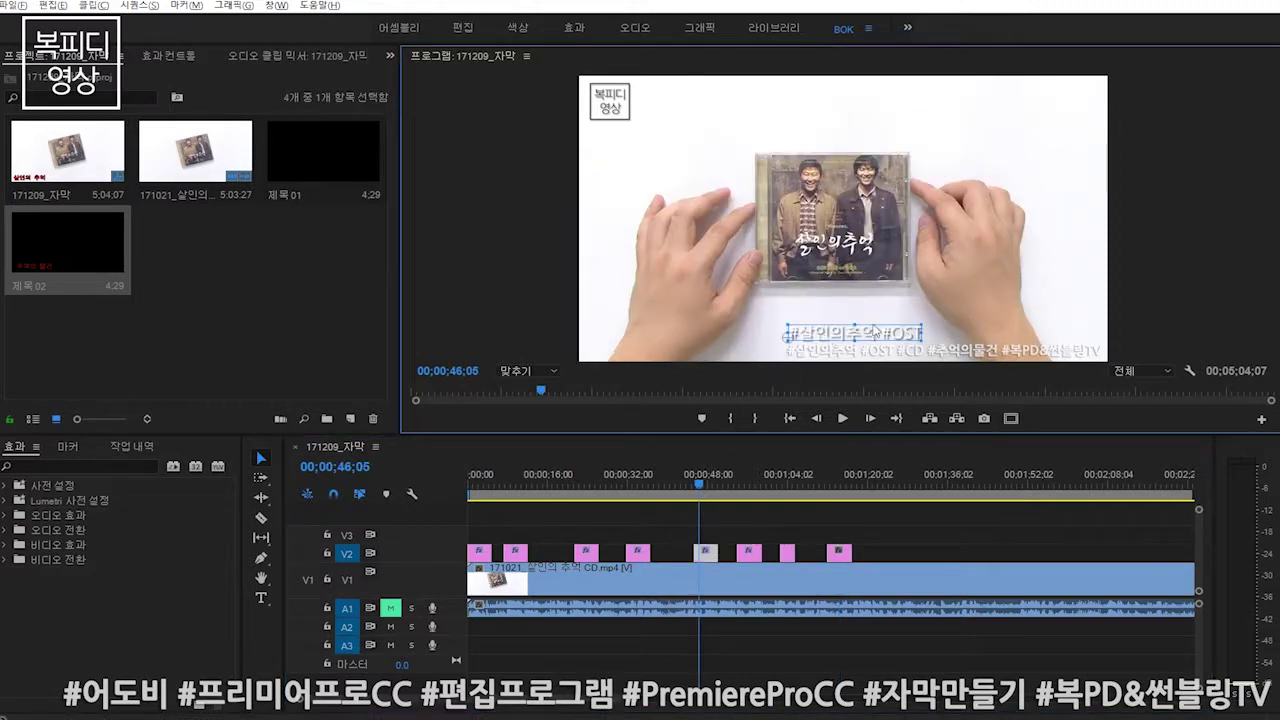
drag(833, 492, 786, 499)
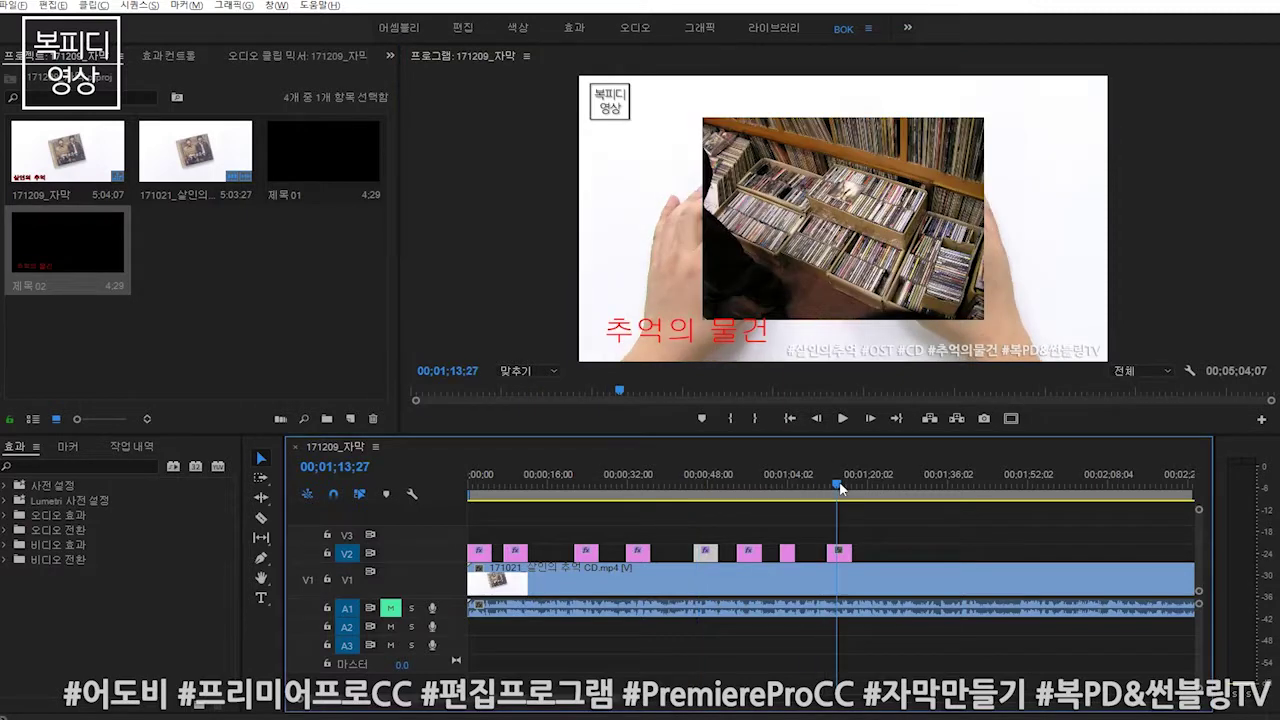
drag(840, 552, 808, 552)
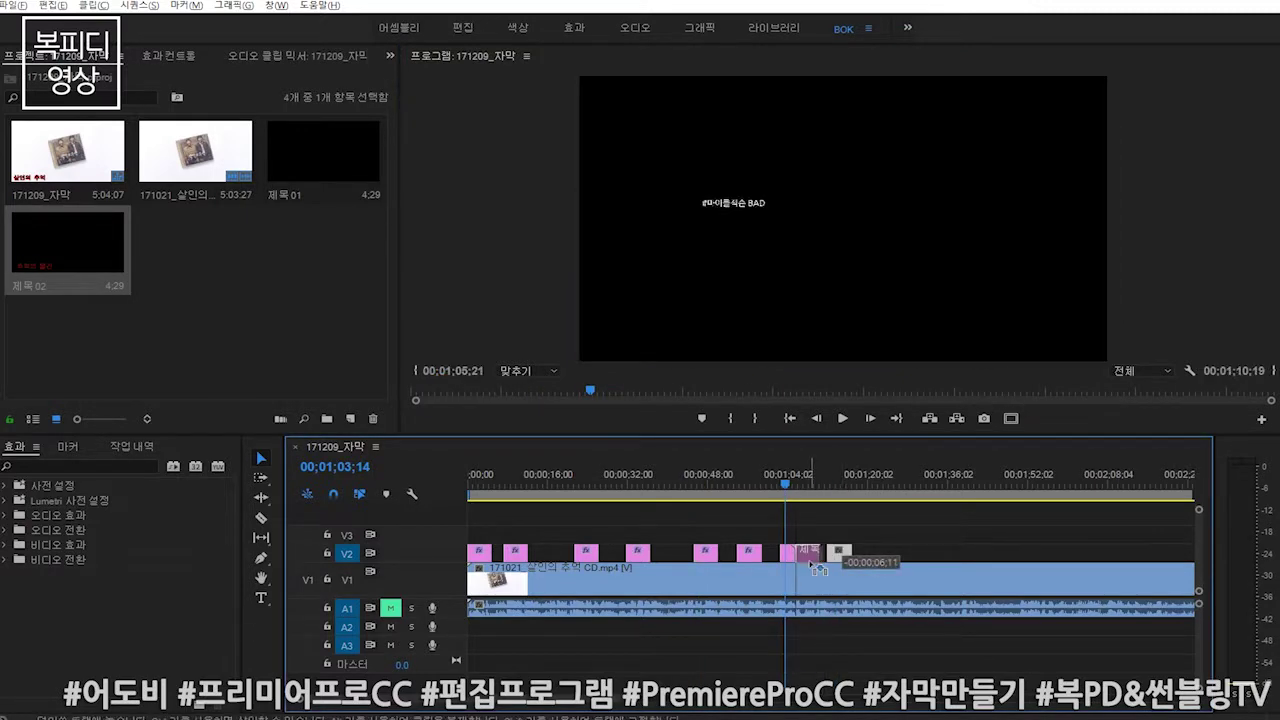
scroll(815, 480, up, 3)
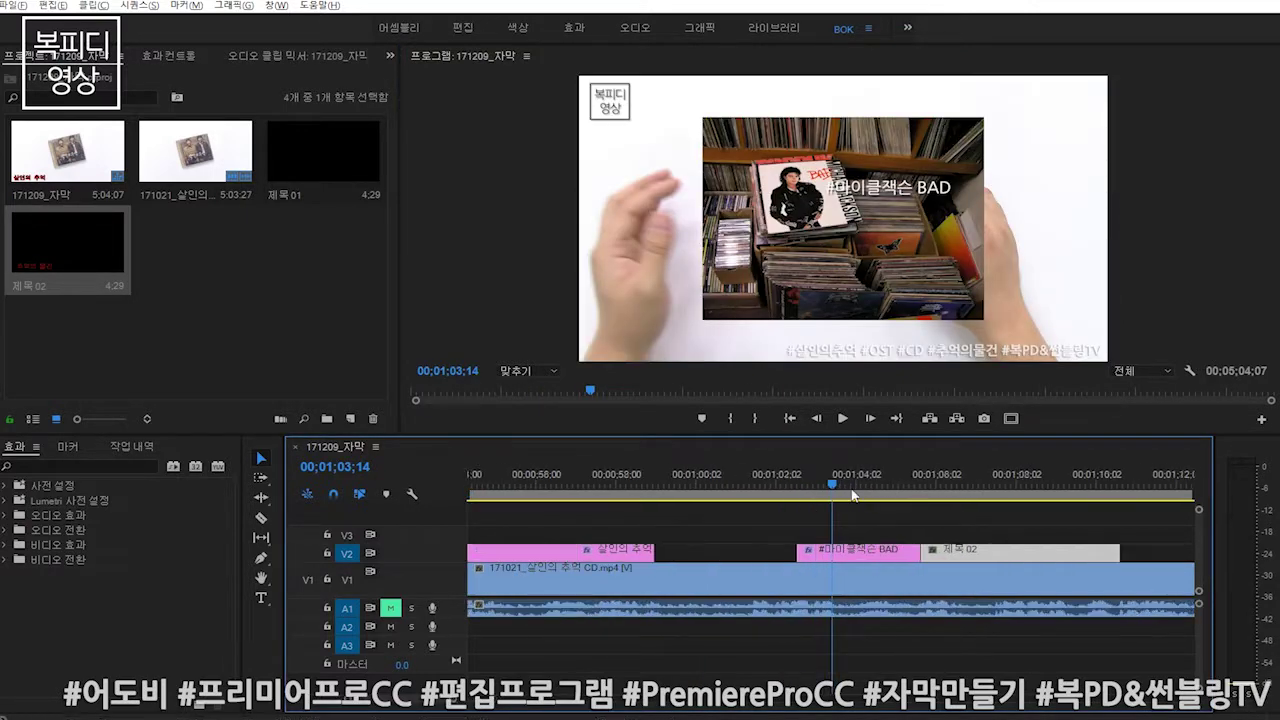
click(873, 487)
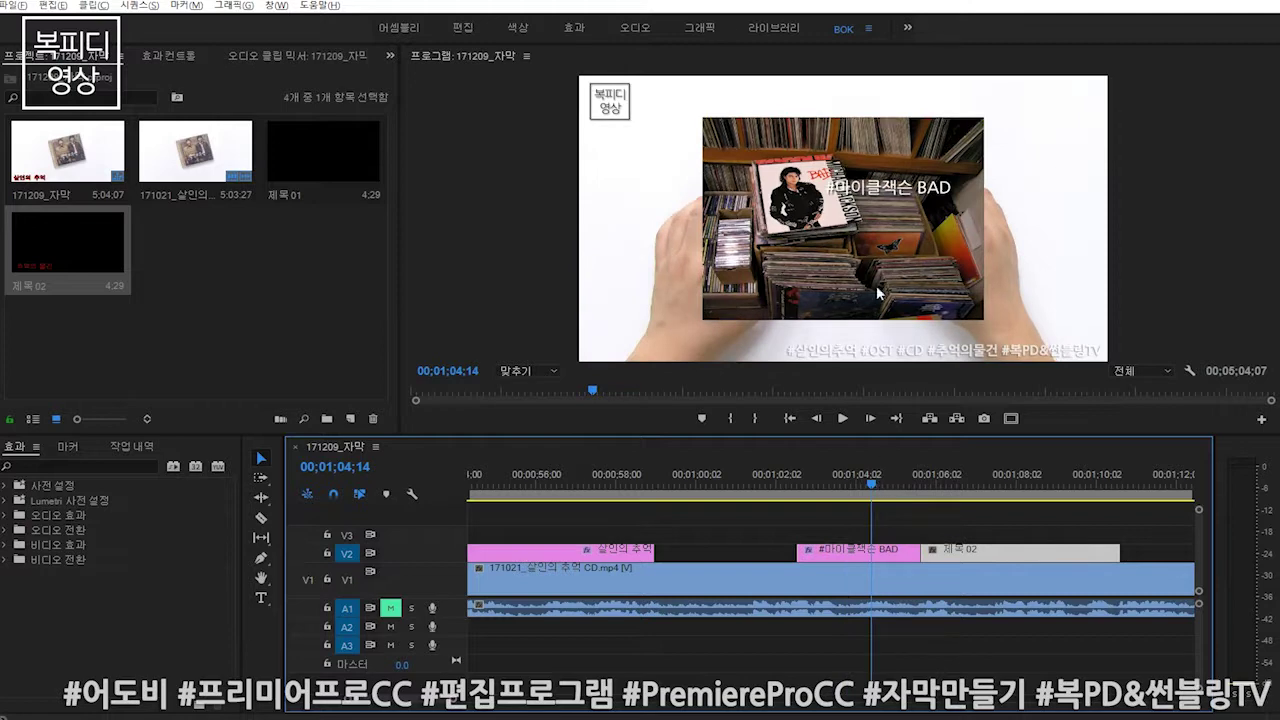
click(888, 555)
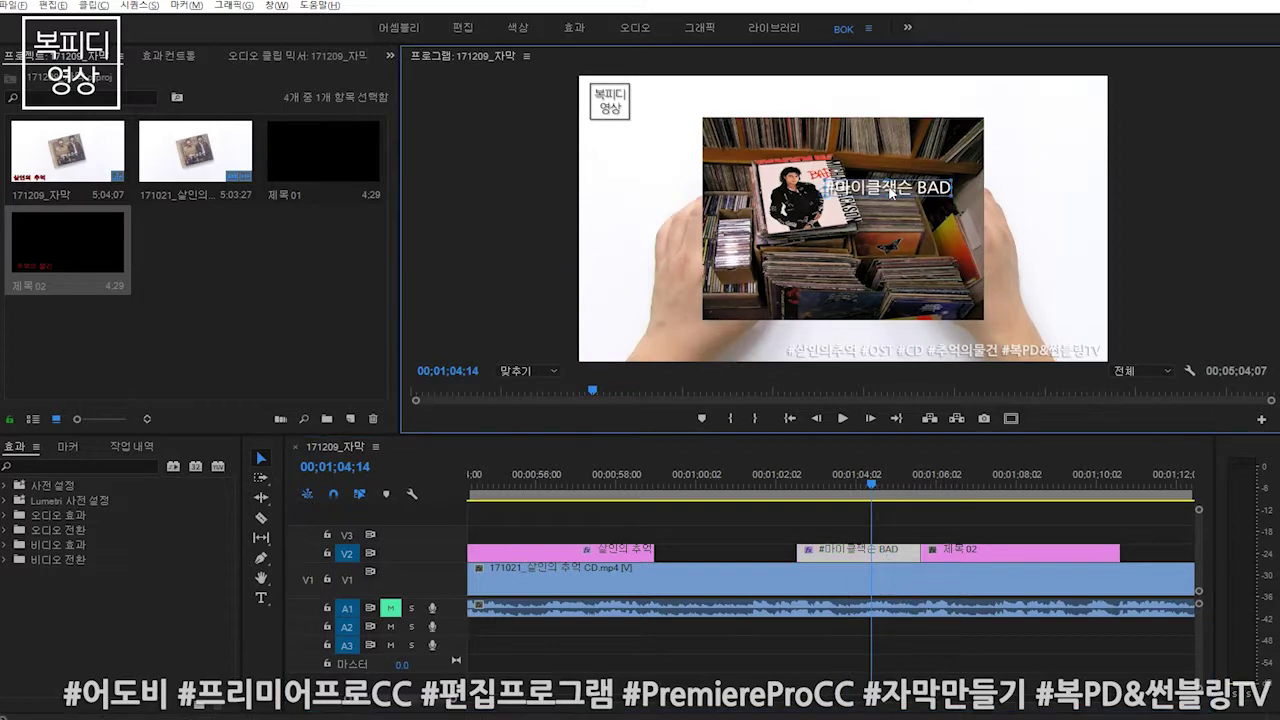
click(1000, 553)
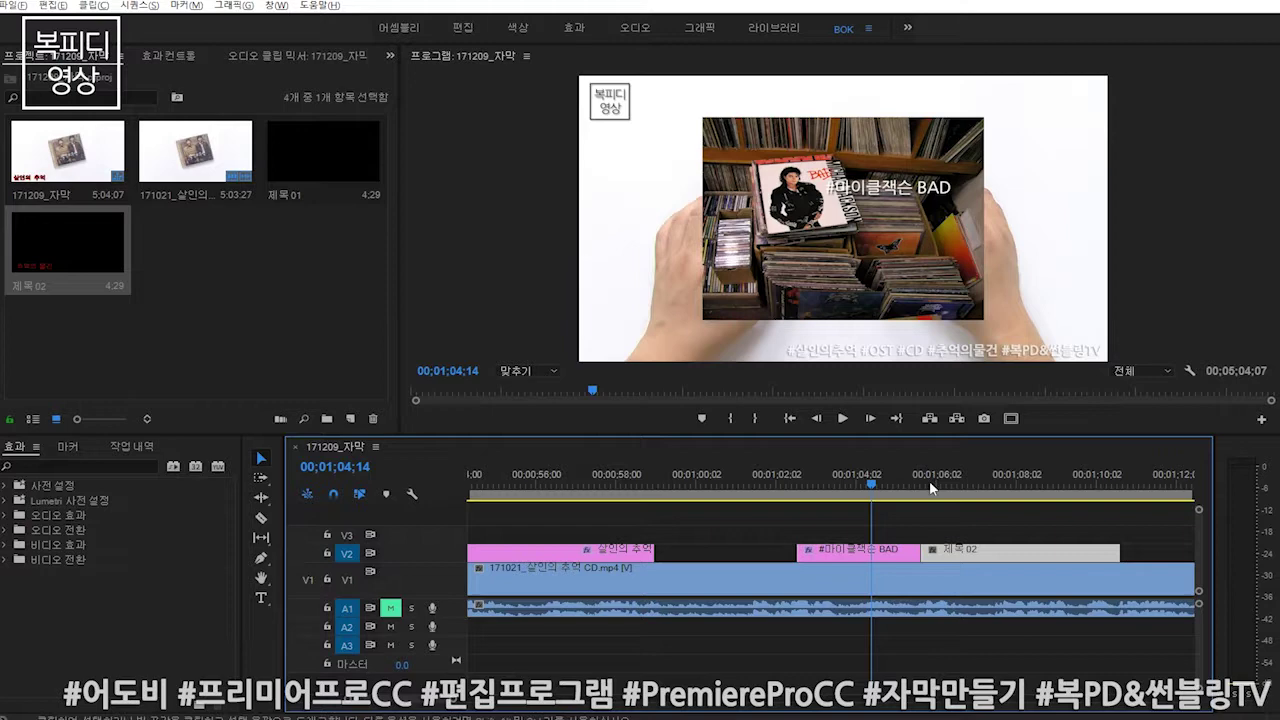
click(966, 487)
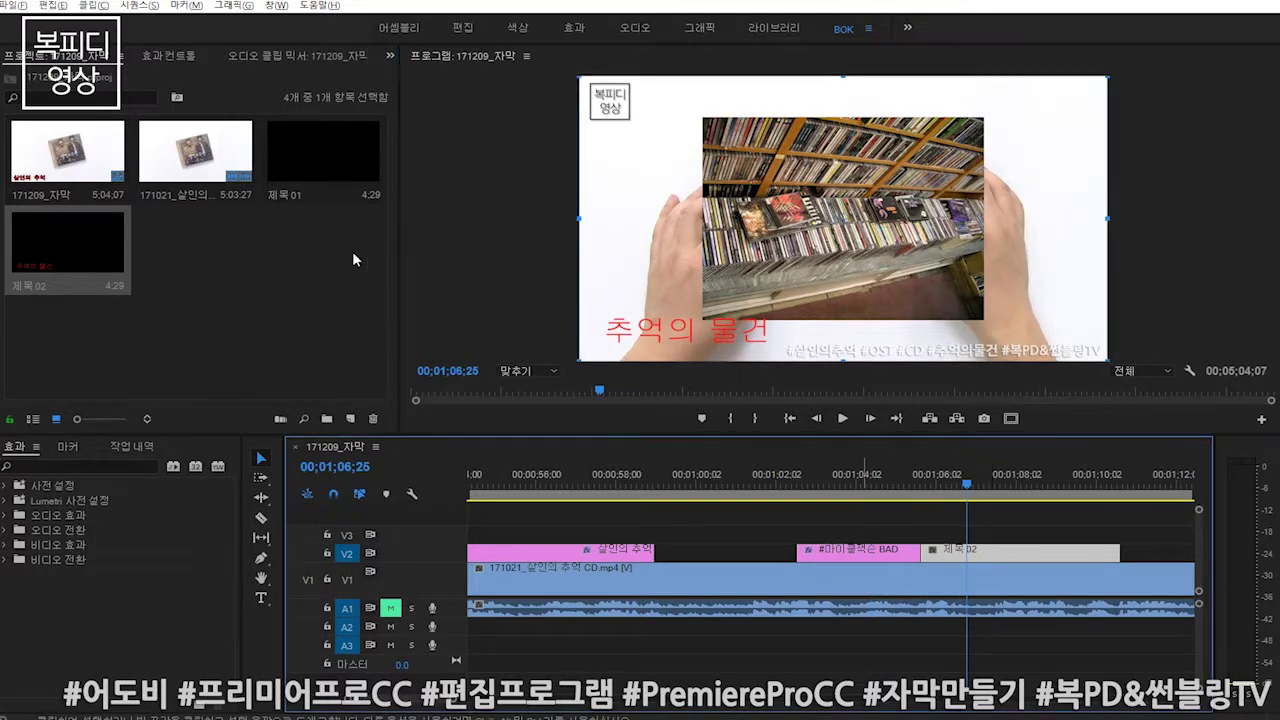
- Adjust the 제목 02 clip's Motion position, moving the title toward Position Y 87
click(168, 55)
click(8, 115)
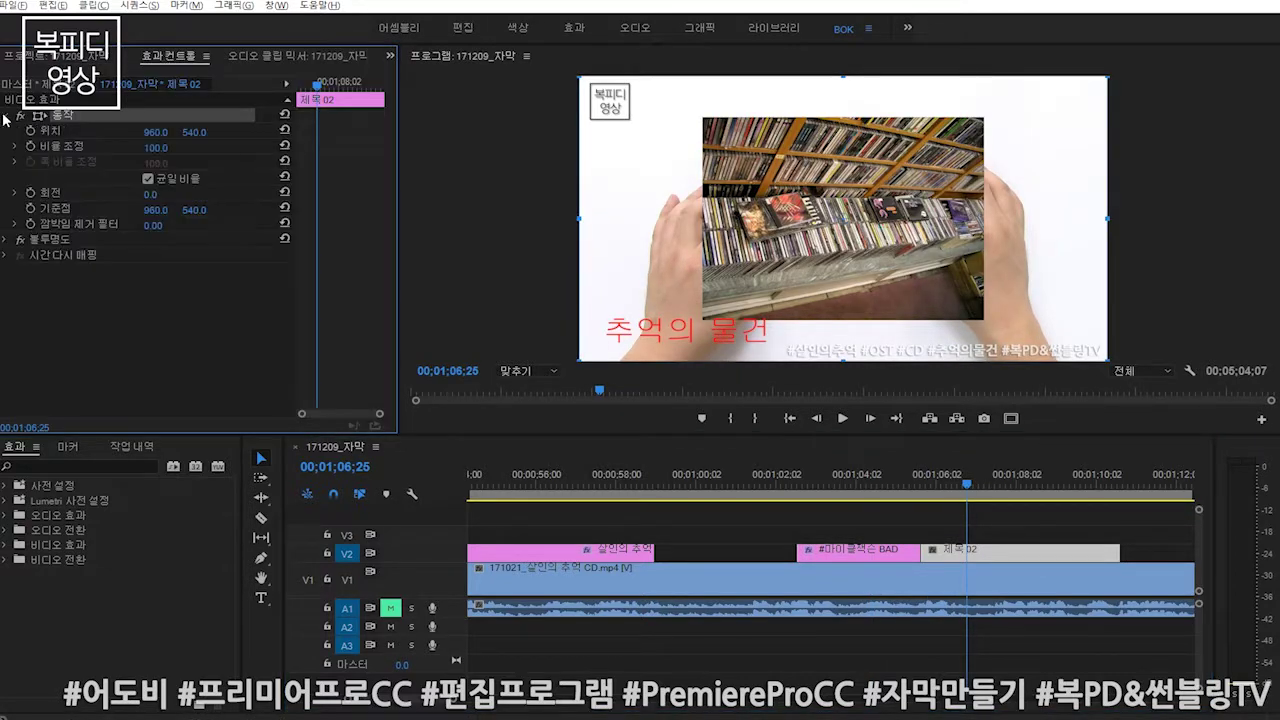
mouse_move(155, 132)
mouse_down()
mouse_move(130, 132)
mouse_move(708, 172)
mouse_up()
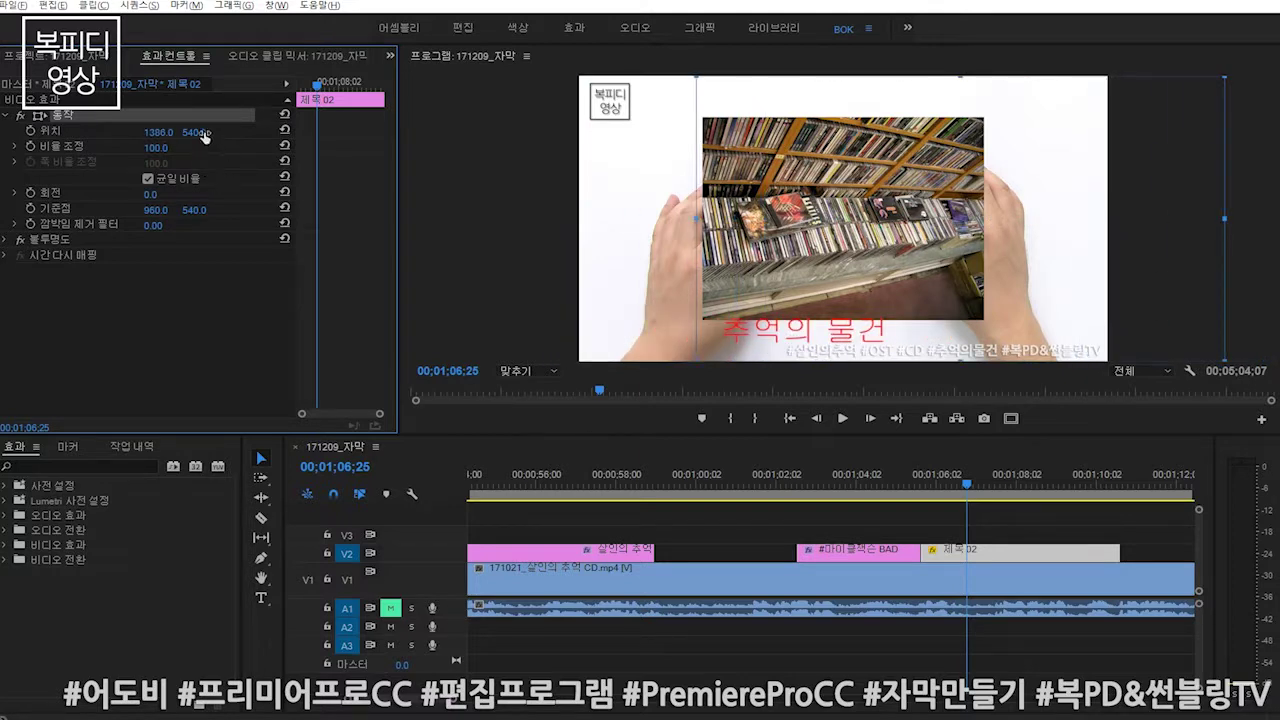
drag(203, 136, 120, 136)
drag(735, 487, 783, 487)
- Move the red 추억의 물건 title down and to the left in the Program Monitor
click(921, 487)
click(960, 485)
click(966, 485)
click(887, 485)
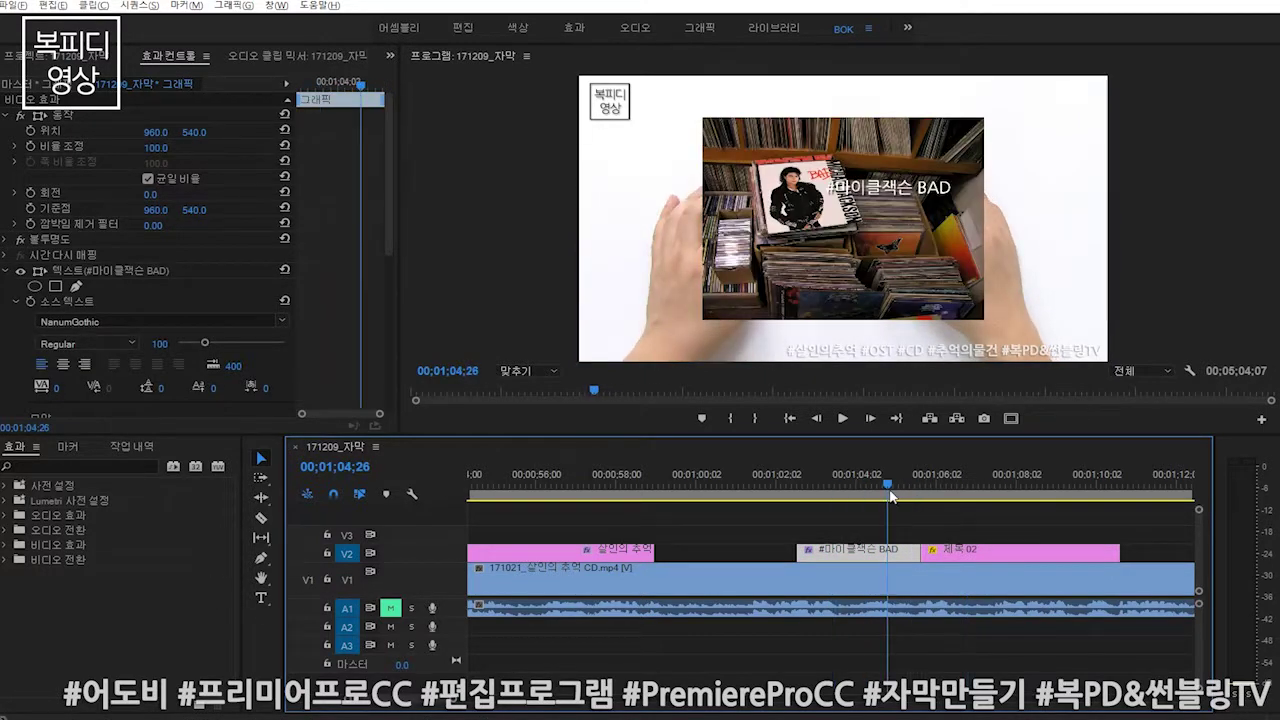
click(960, 552)
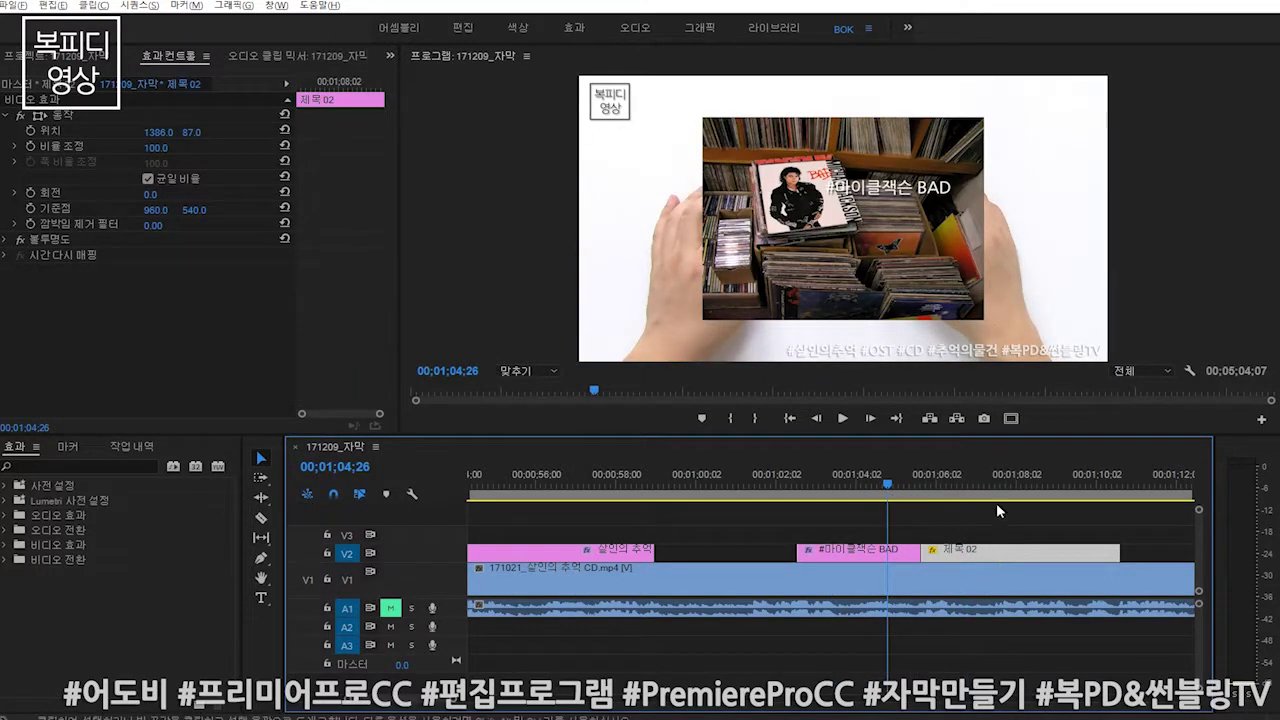
click(66, 115)
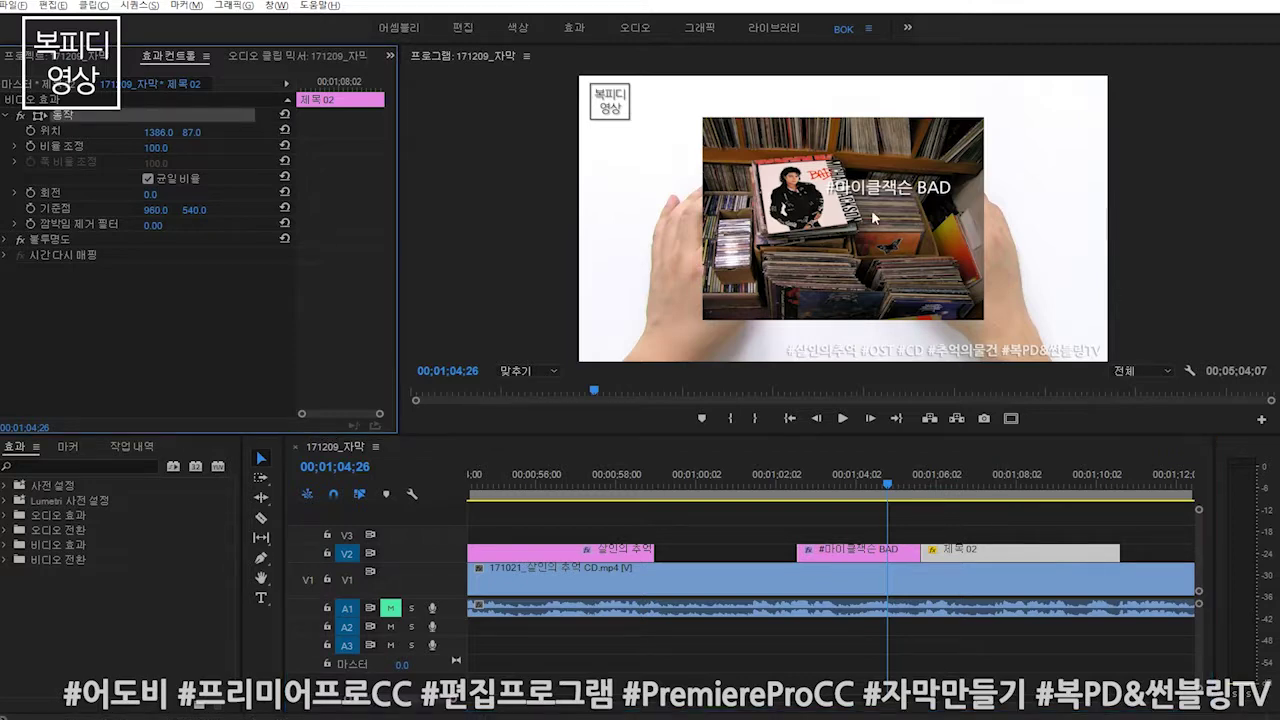
click(1002, 476)
drag(778, 205, 686, 315)
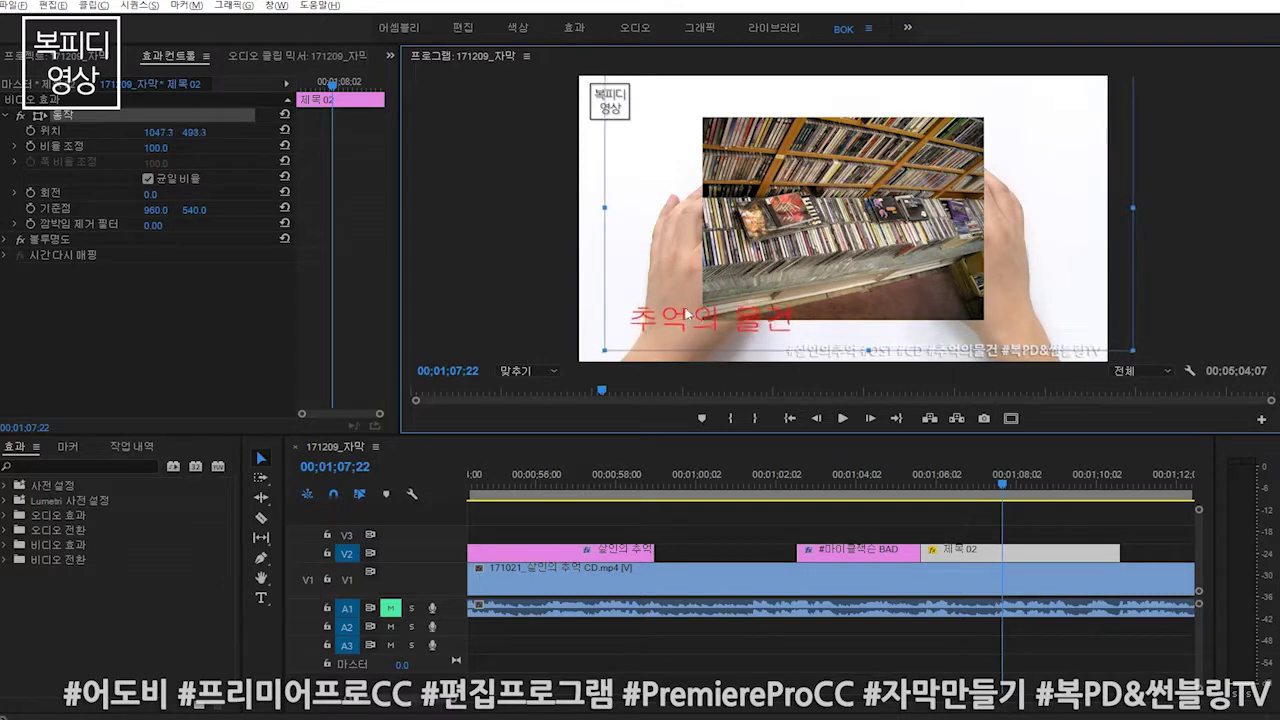
- Move the #마이클잭슨 BAD caption down to the lower left of the frame
click(842, 476)
click(900, 554)
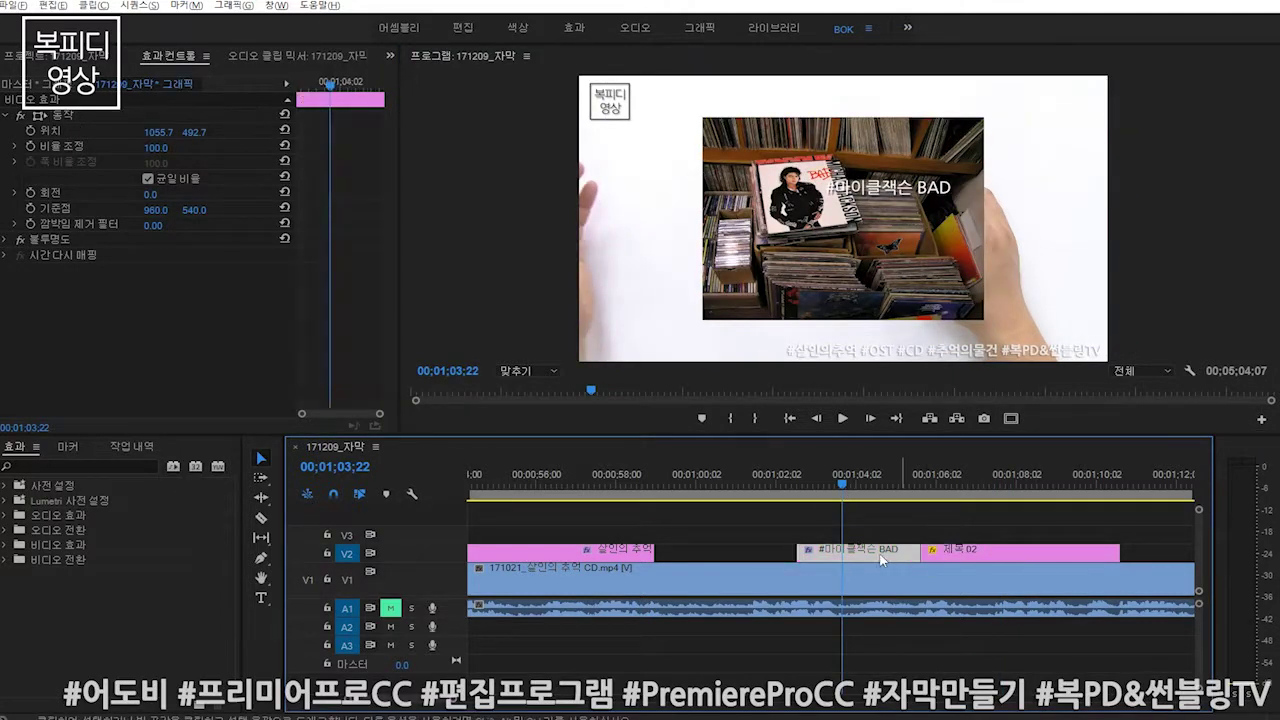
mouse_move(896, 187)
mouse_down()
mouse_move(755, 266)
mouse_move(757, 300)
mouse_up()
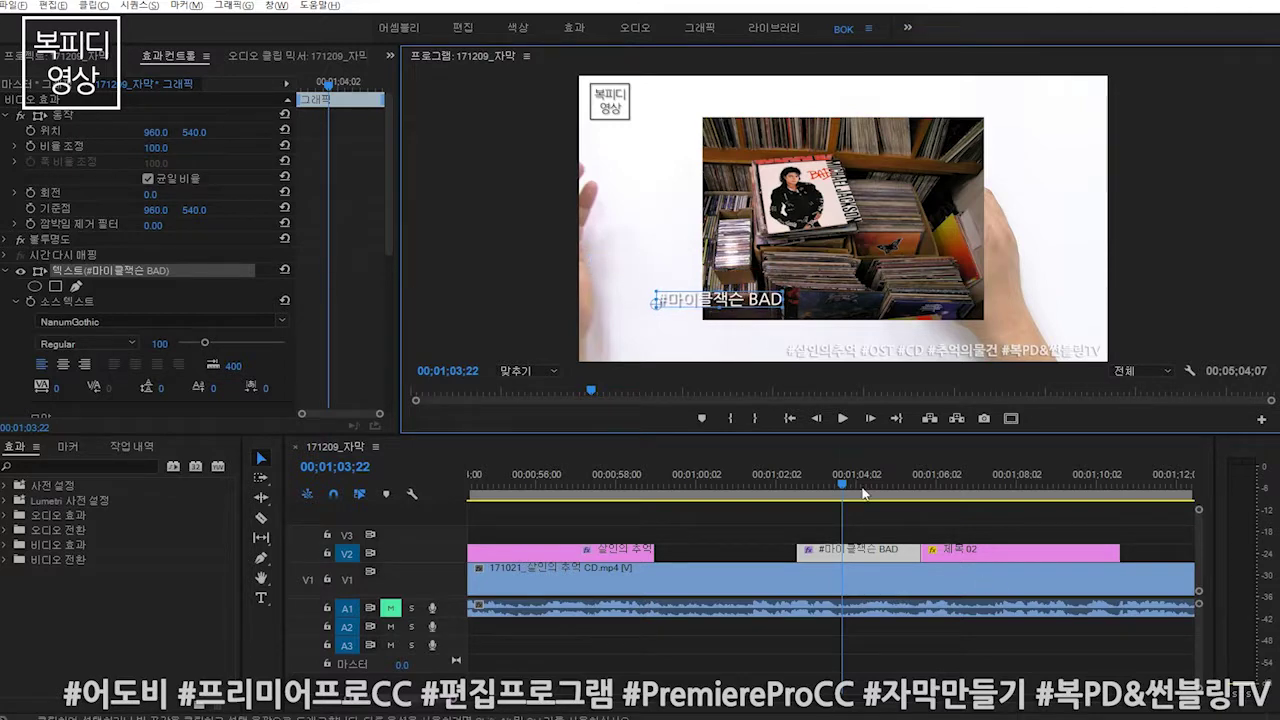
- Fine-tune the 추억의 물건 title back into the lower-left corner
click(1016, 476)
click(1007, 551)
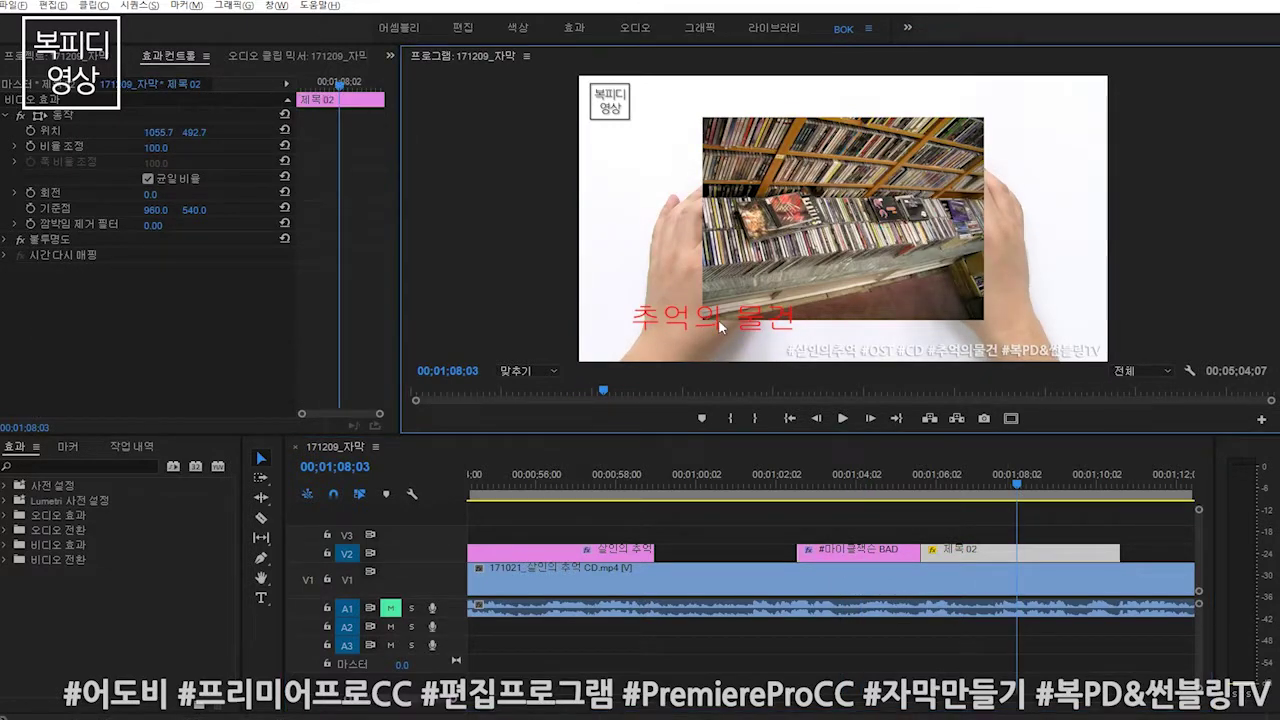
click(60, 118)
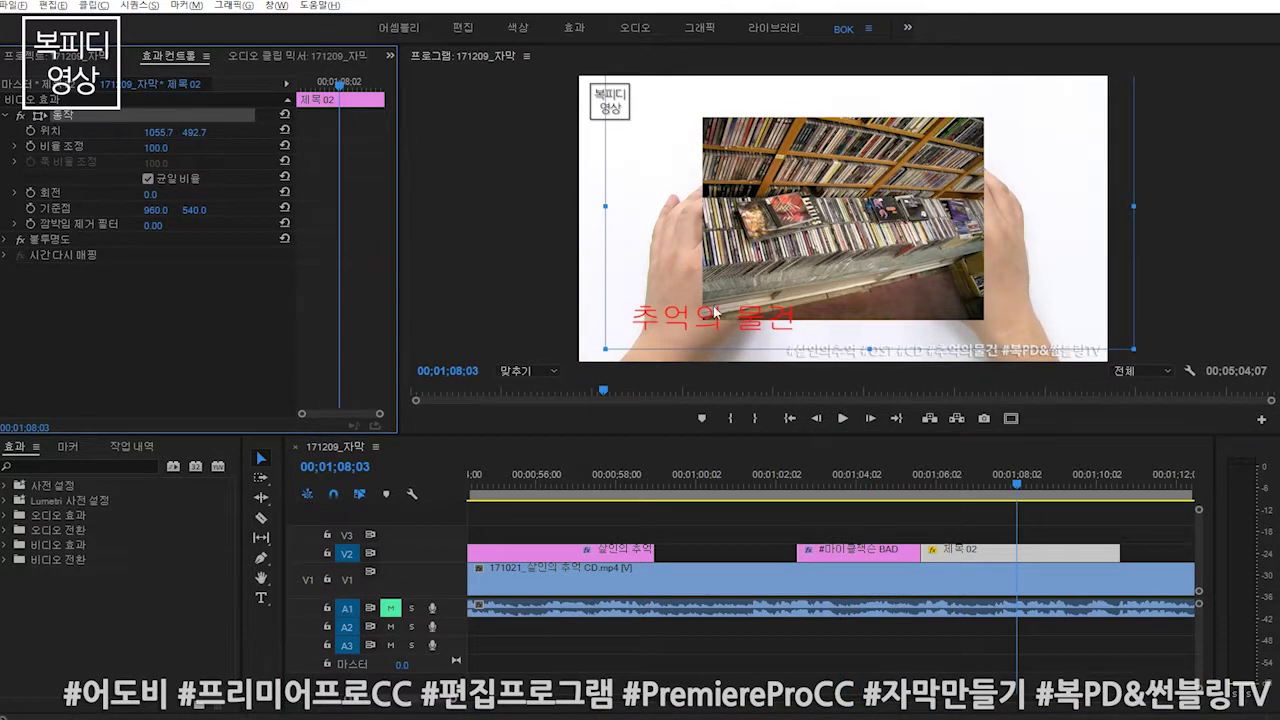
drag(750, 313, 856, 220)
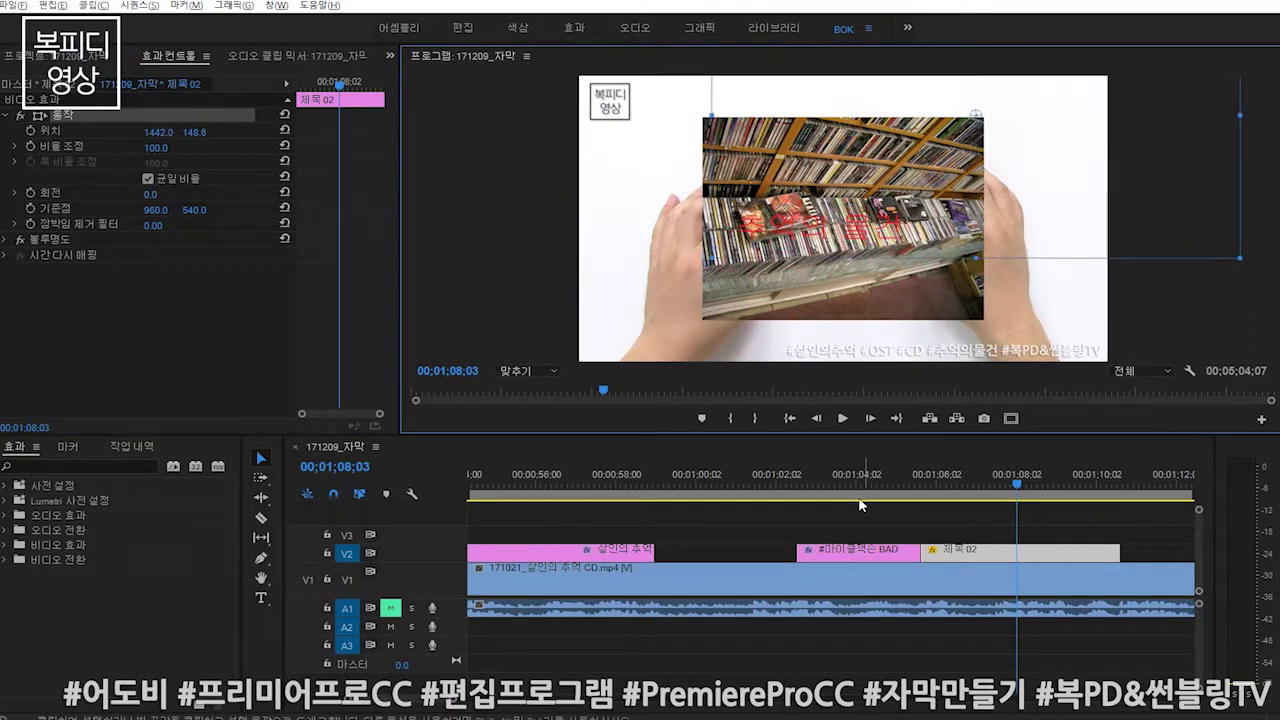
drag(1017, 484, 950, 484)
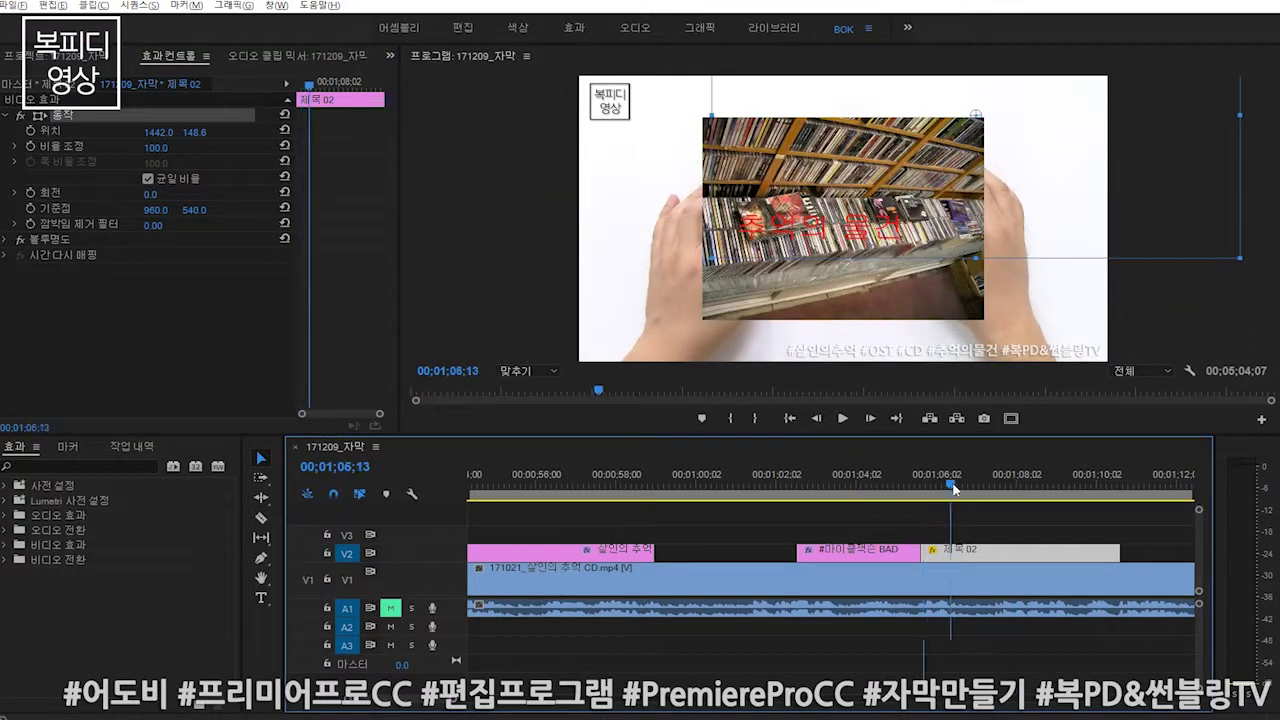
drag(835, 228, 696, 340)
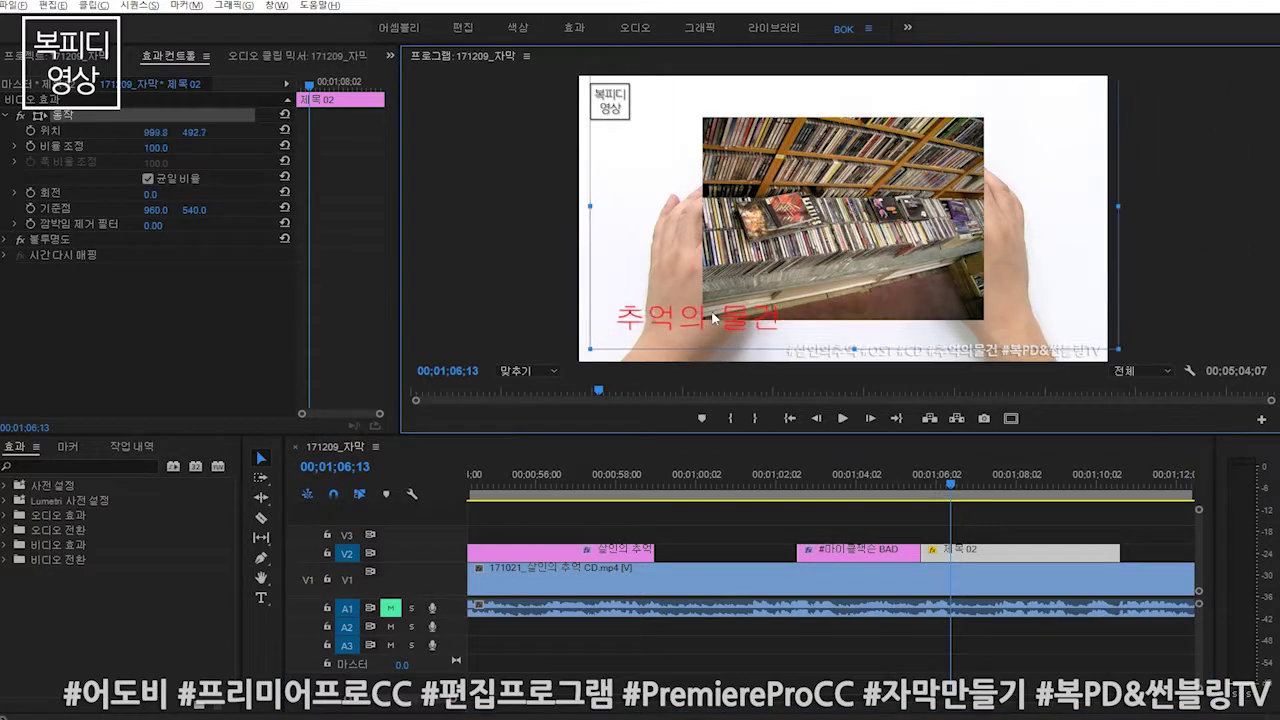
drag(694, 332, 691, 329)
- Review the captioned frames on the timeline, settling at about 1:12
drag(920, 485, 965, 498)
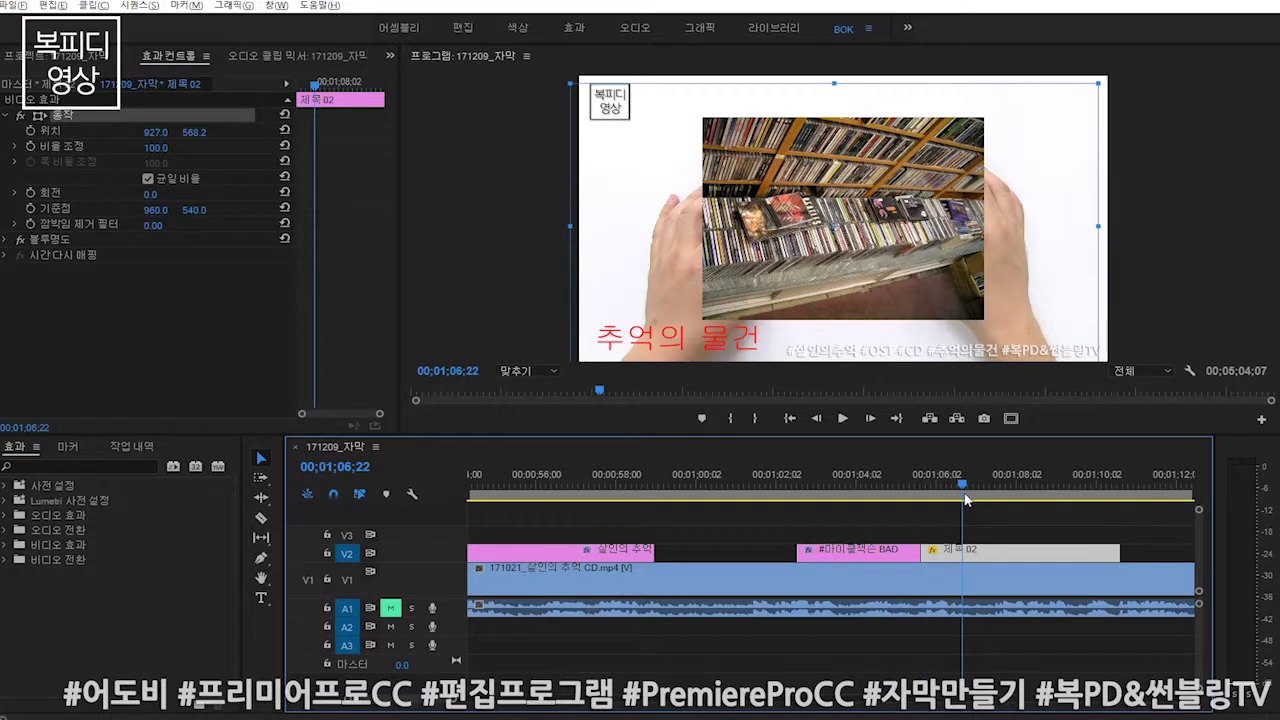
mouse_move(965, 498)
mouse_down()
mouse_move(872, 510)
mouse_move(937, 512)
mouse_up()
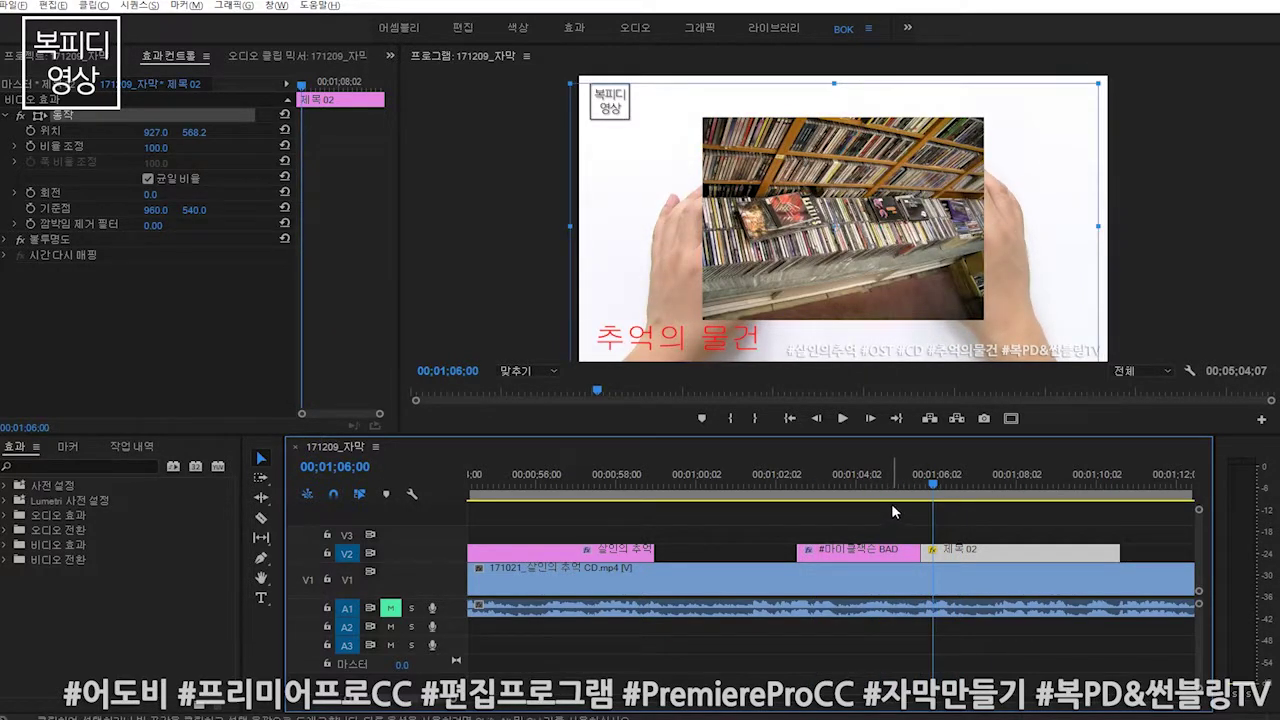
key(minus)
key(minus)
drag(944, 515, 929, 508)
key(equal)
key(equal)
key(minus)
mouse_move(799, 507)
mouse_down()
mouse_move(850, 500)
mouse_move(807, 497)
mouse_up()
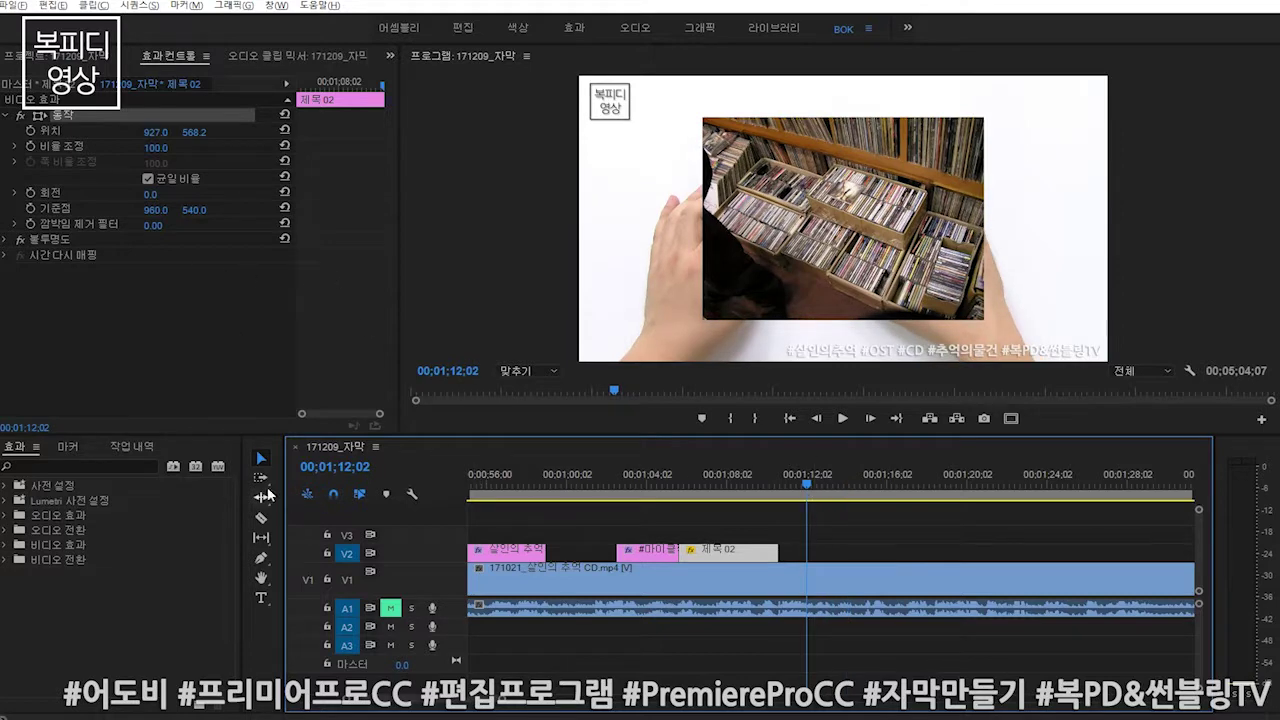
- Scrub to 00;01;20;04, where the 살인의 추억 CD case is held up, with the Type tool ready
click(261, 597)
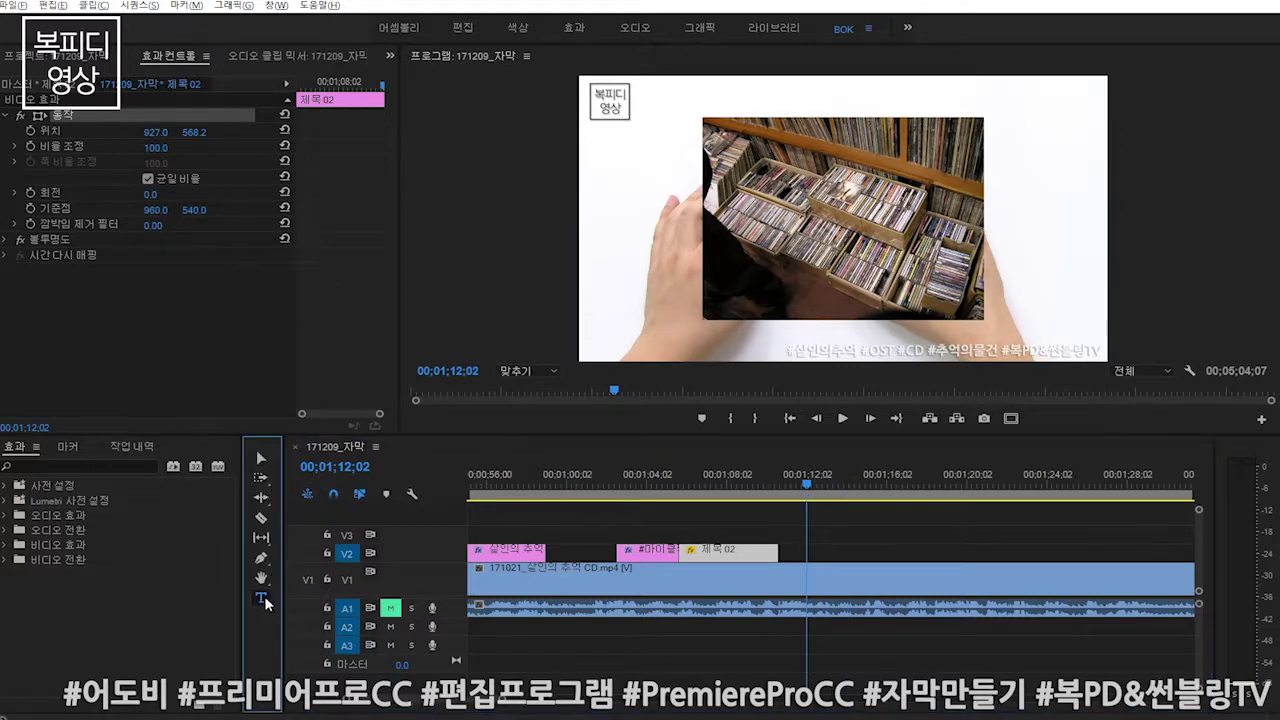
click(752, 298)
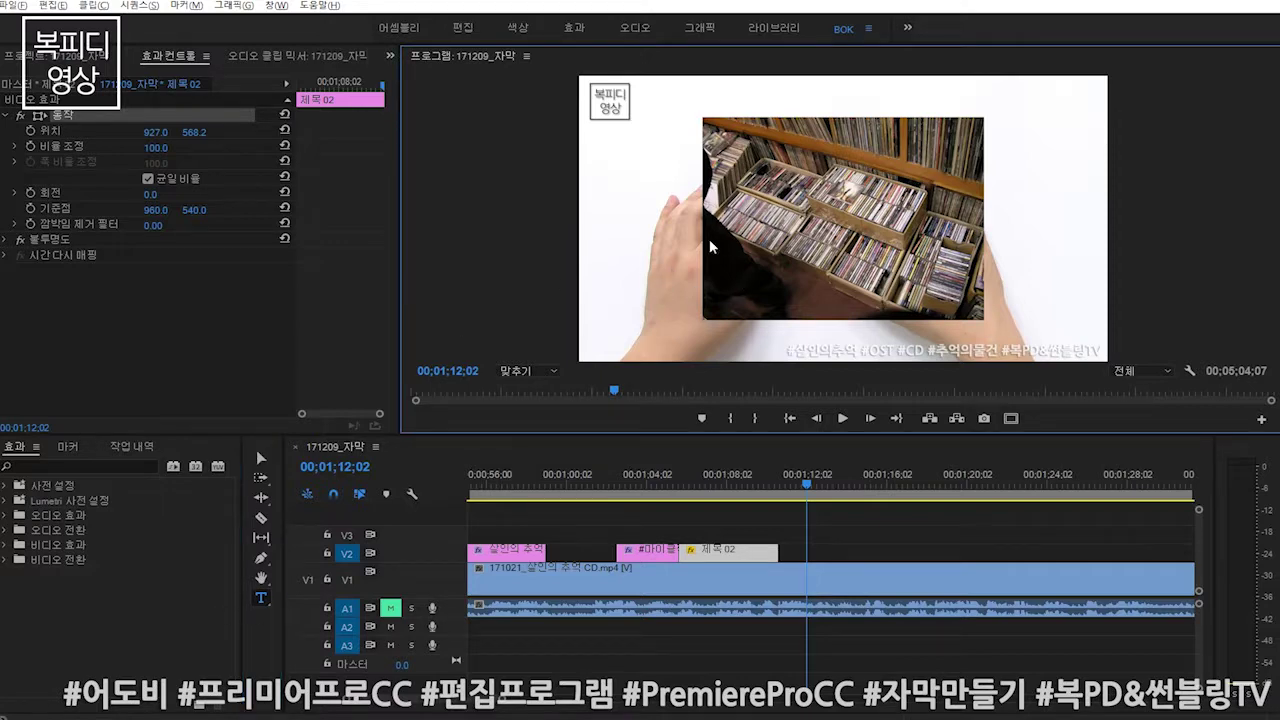
drag(824, 506, 1013, 503)
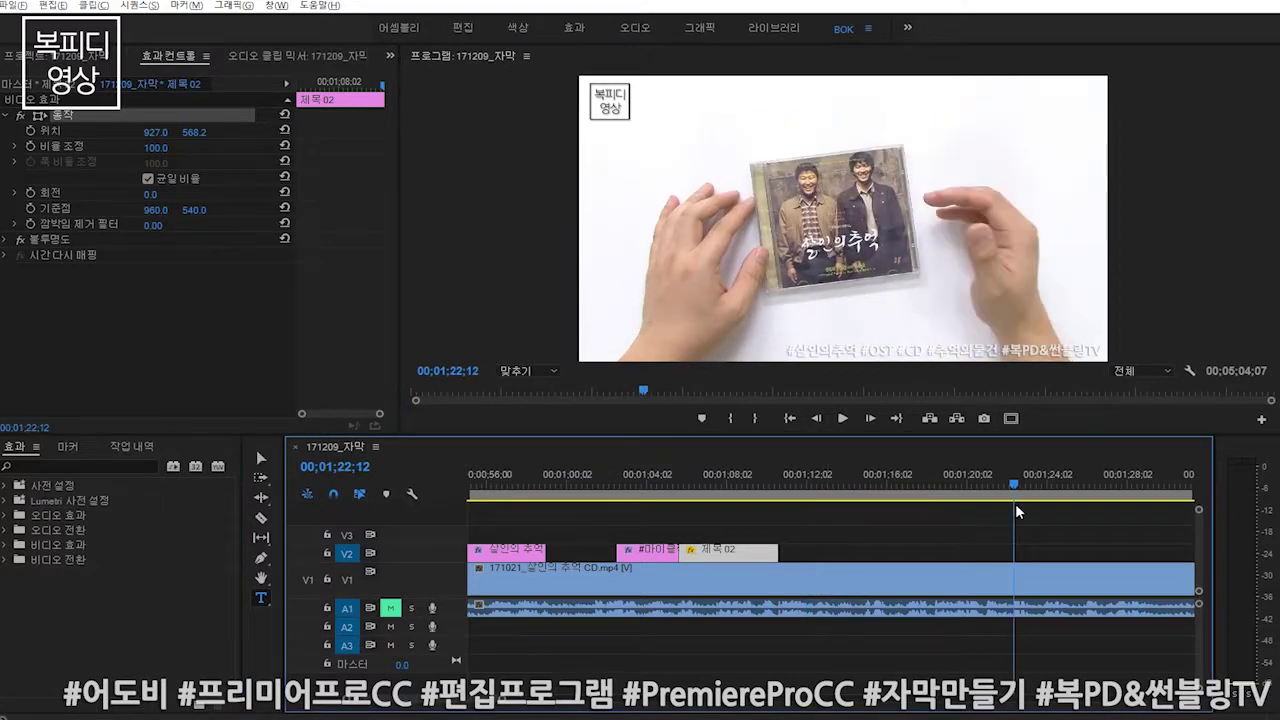
drag(1013, 492, 971, 494)
key(minus)
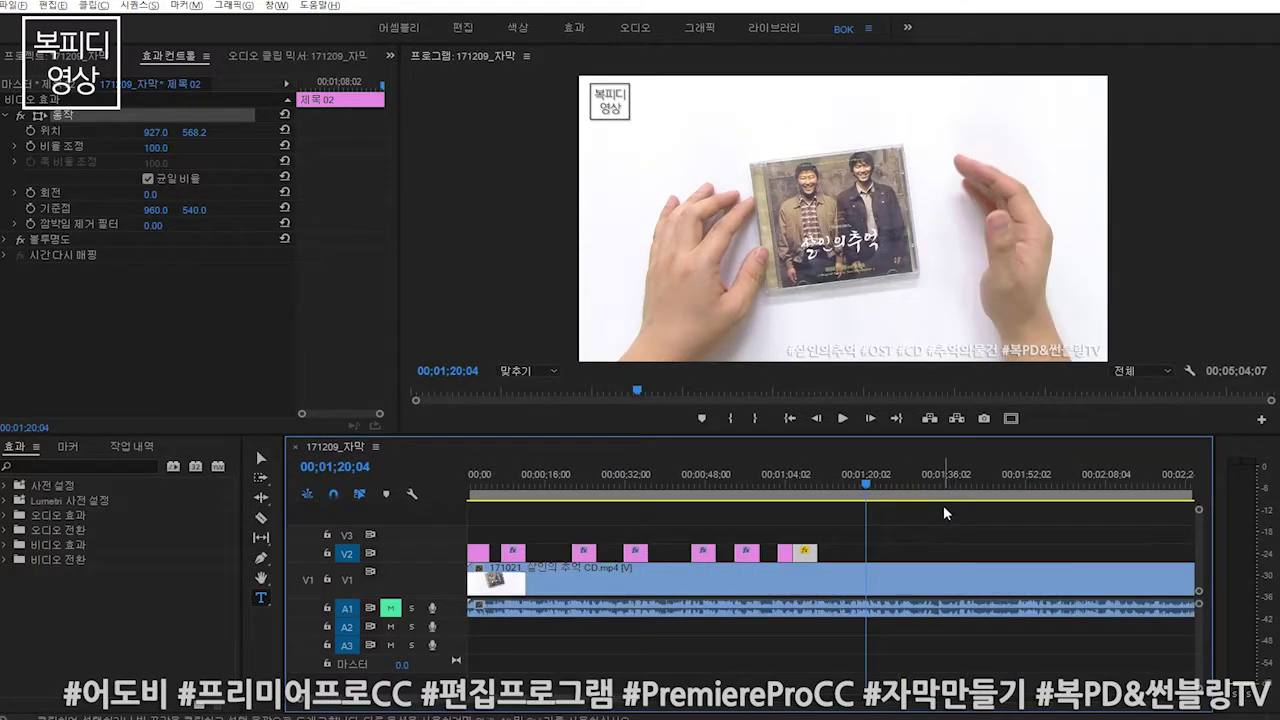
key(equal)
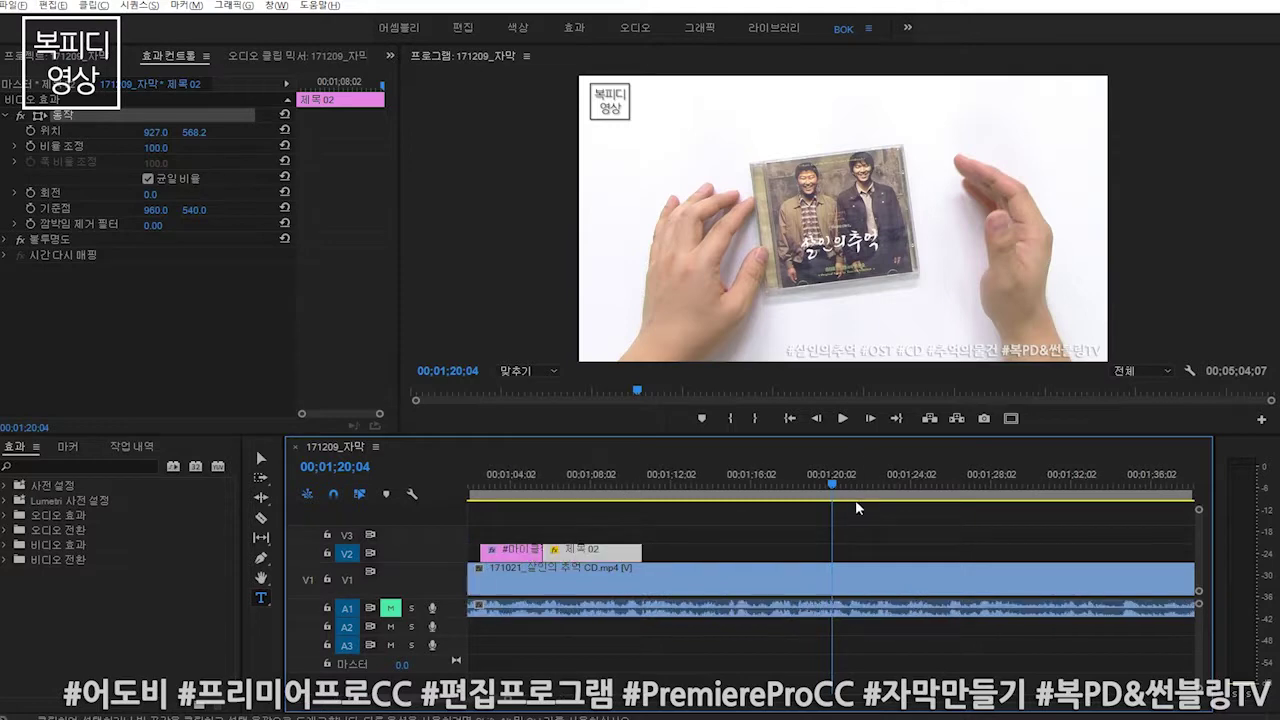
click(261, 600)
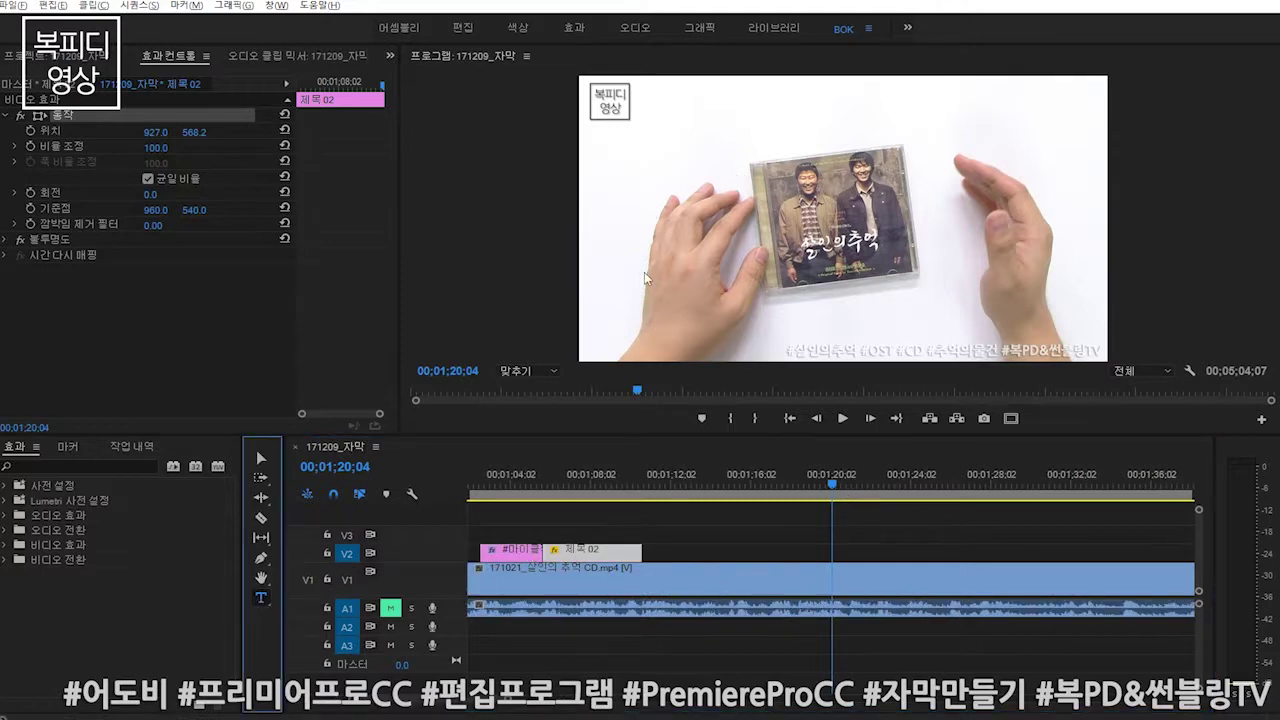
- Type 살인의 추억 소개 as a new text title over the CD case shot
click(260, 458)
click(261, 597)
click(775, 220)
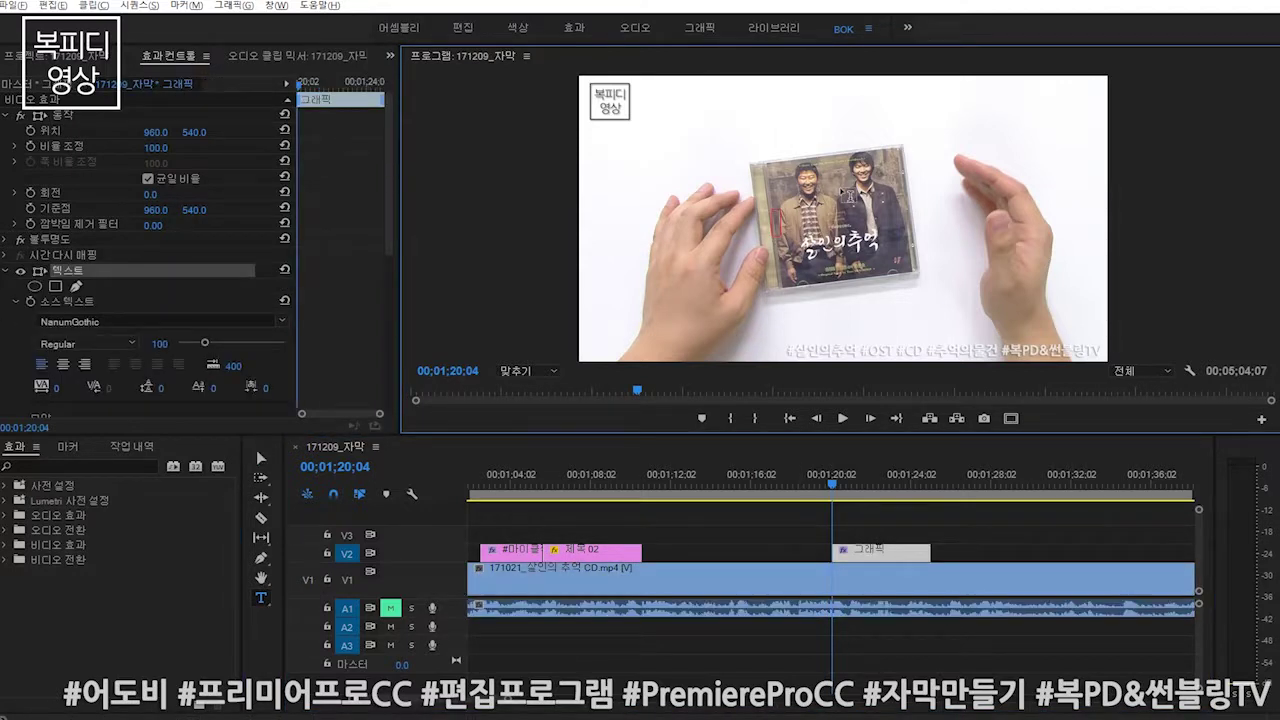
text(살인의 추억 소개)
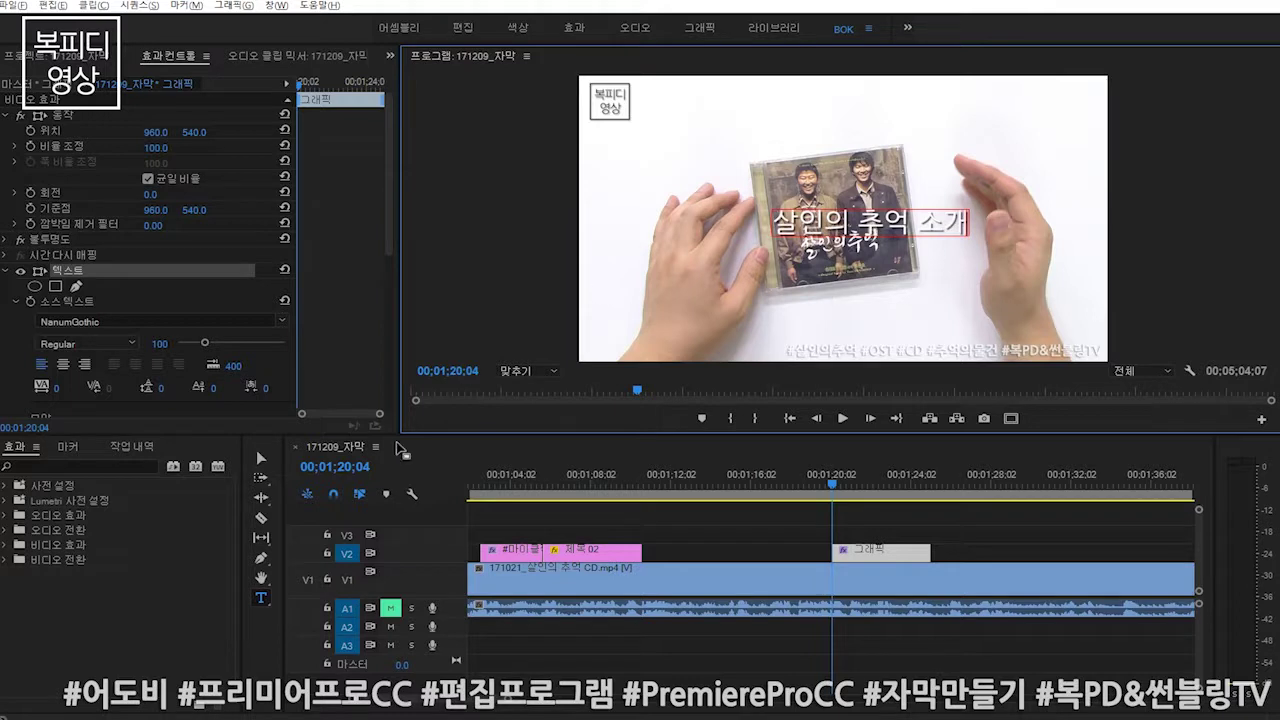
- Move the 살인의 추억 소개 text to the upper left, at about 70.7, 372.9
click(259, 458)
drag(704, 250, 665, 172)
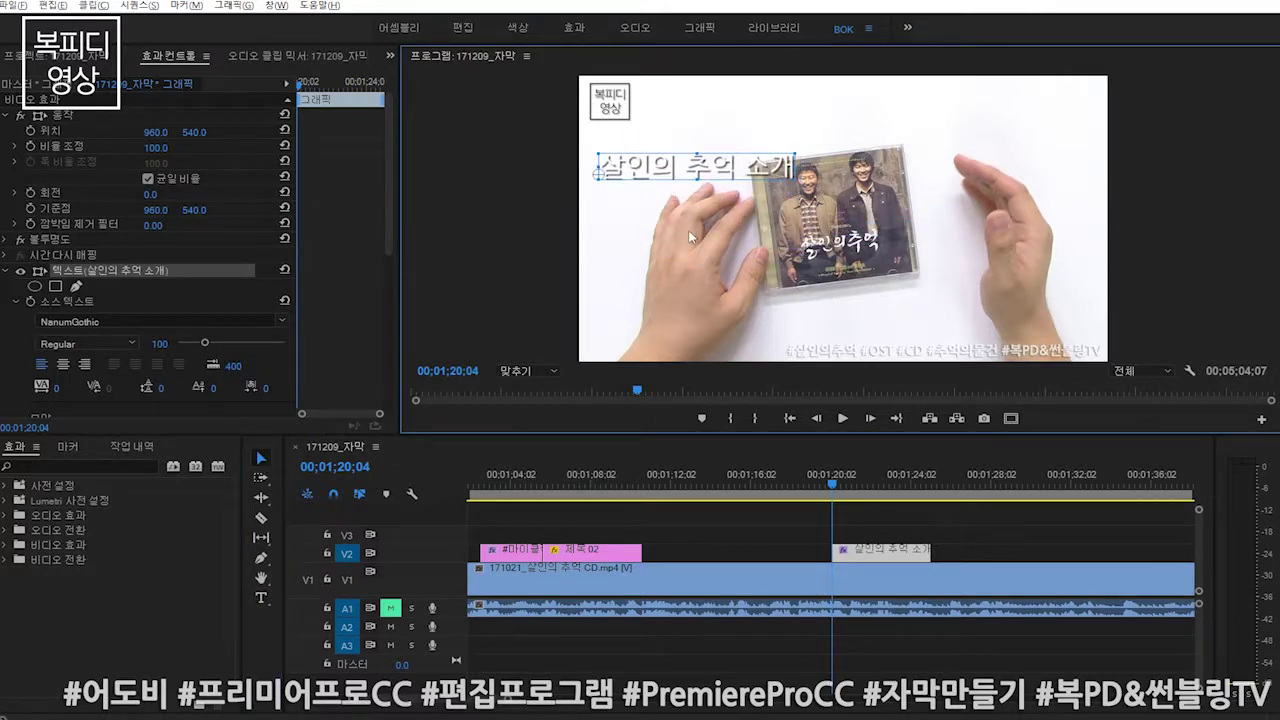
click(777, 303)
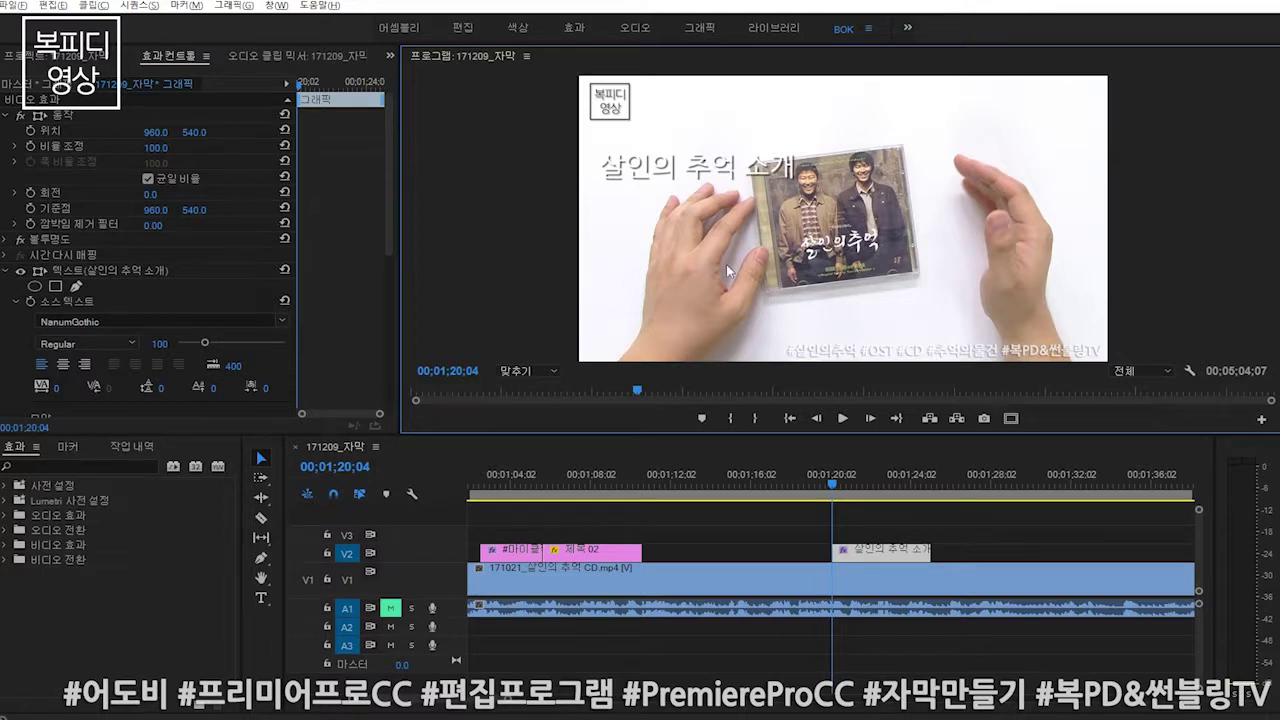
click(110, 271)
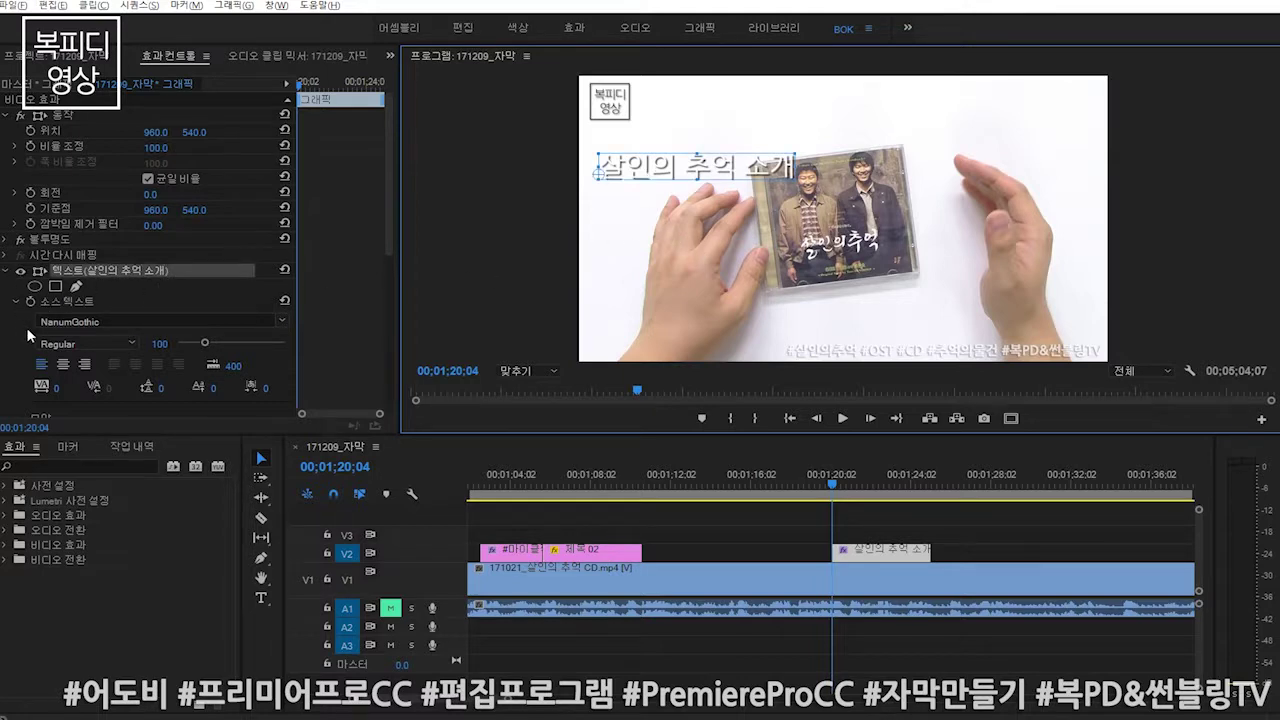
drag(387, 234, 382, 372)
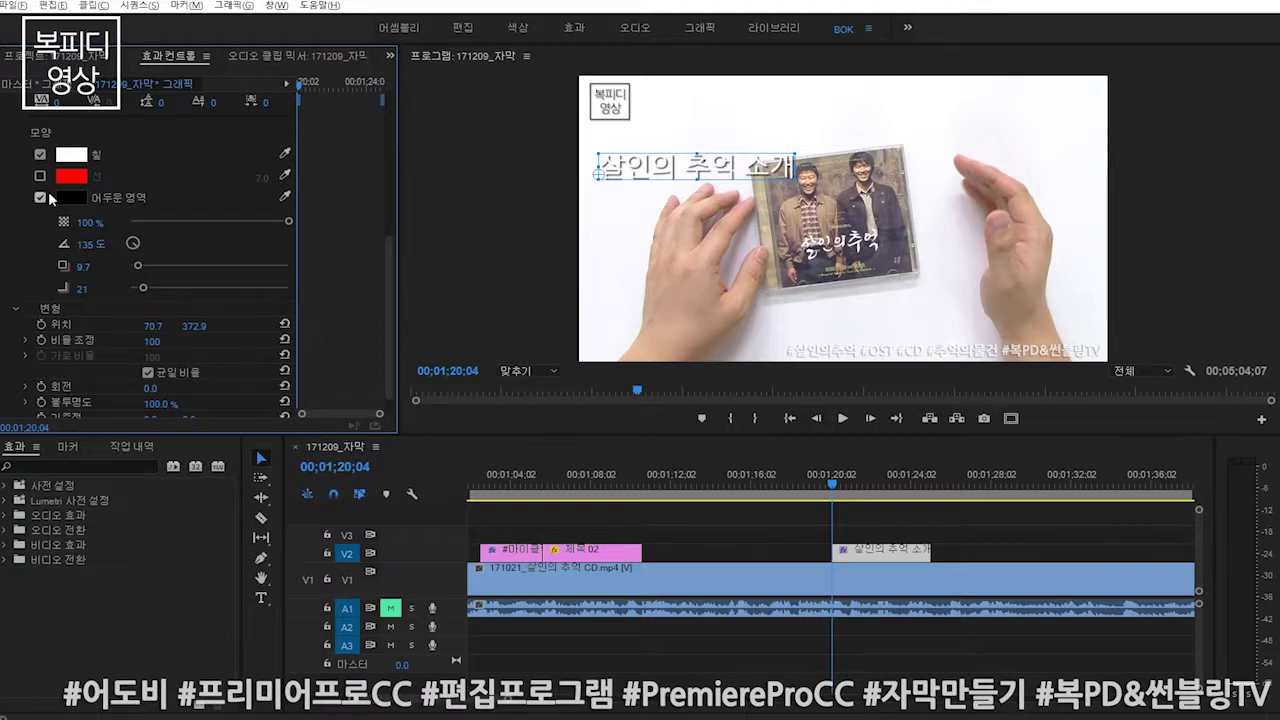
- Turn off the title's drop shadow and shift it toward the centre of the frame
click(40, 197)
drag(752, 180, 880, 234)
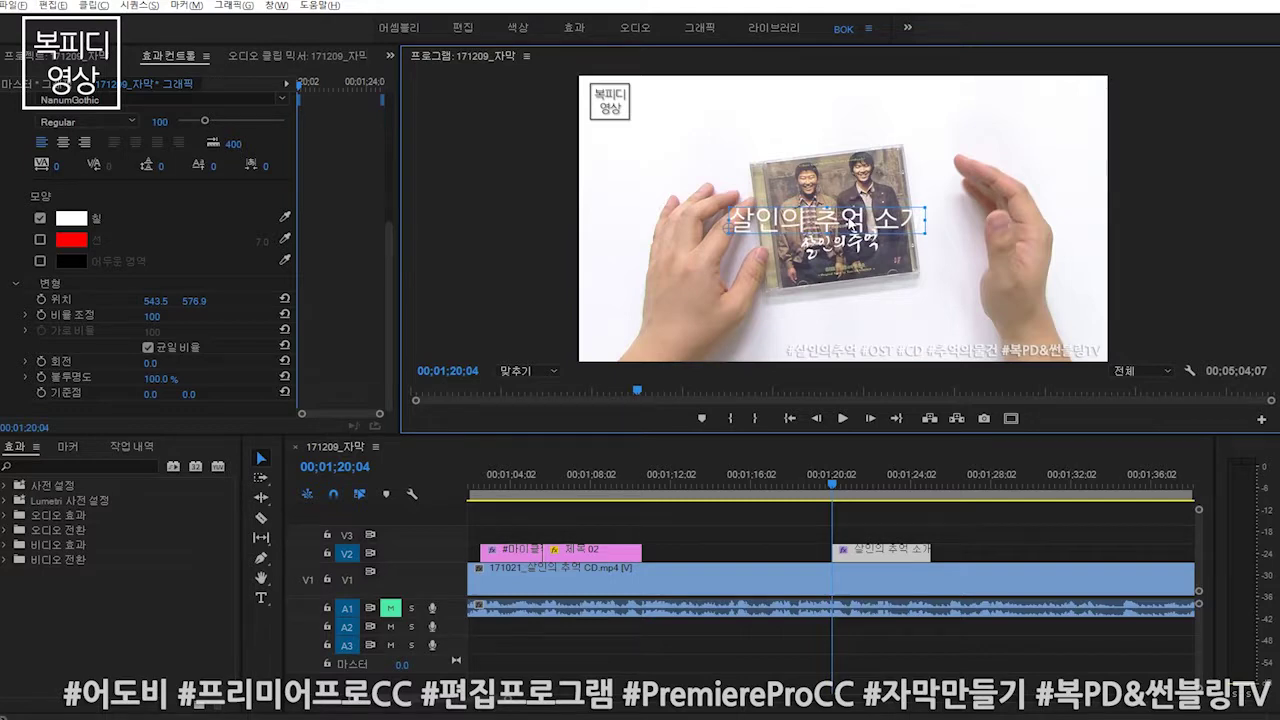
drag(852, 228, 840, 228)
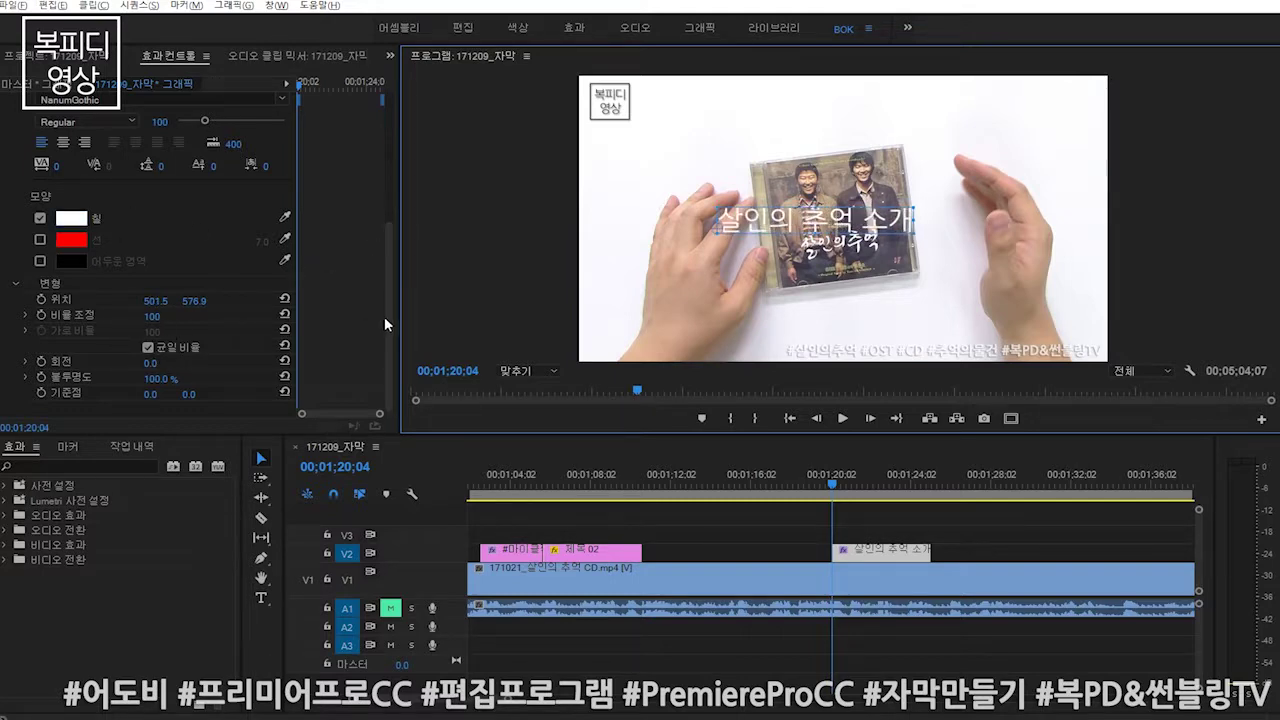
click(182, 377)
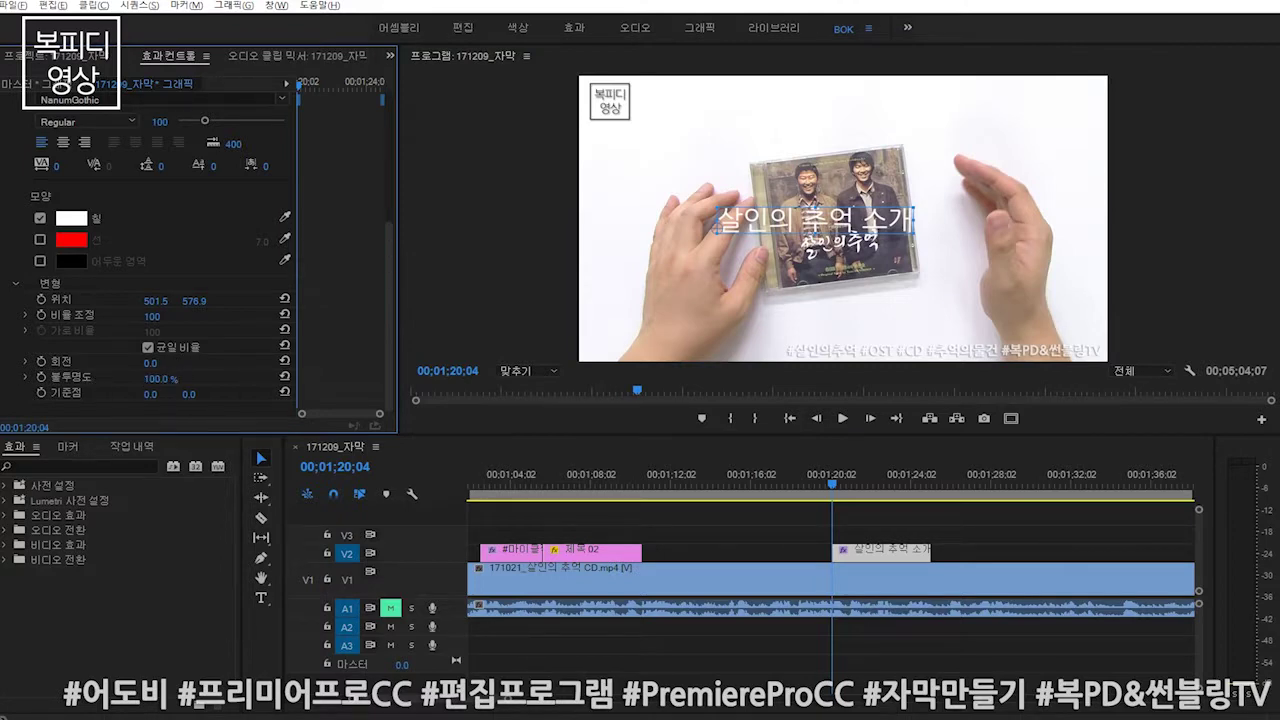
- Scale the title to 198, move it to the top left, and move its clip to V3
click(880, 476)
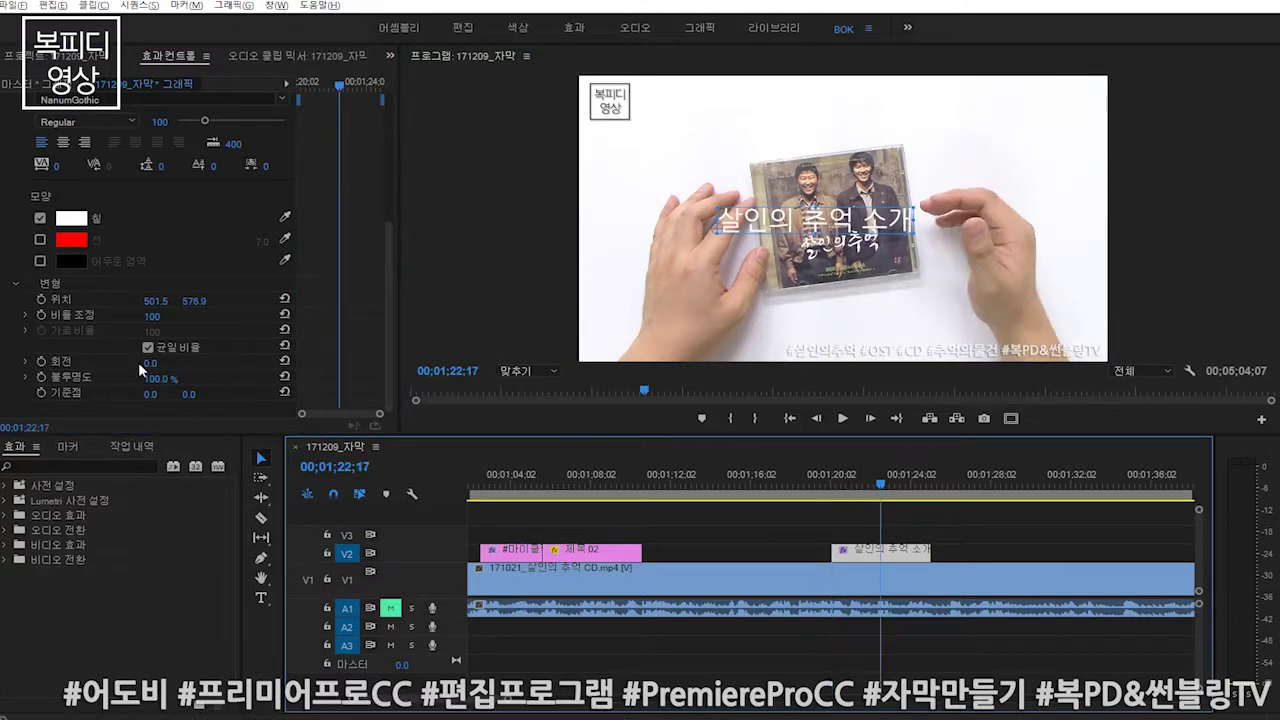
drag(153, 316, 251, 316)
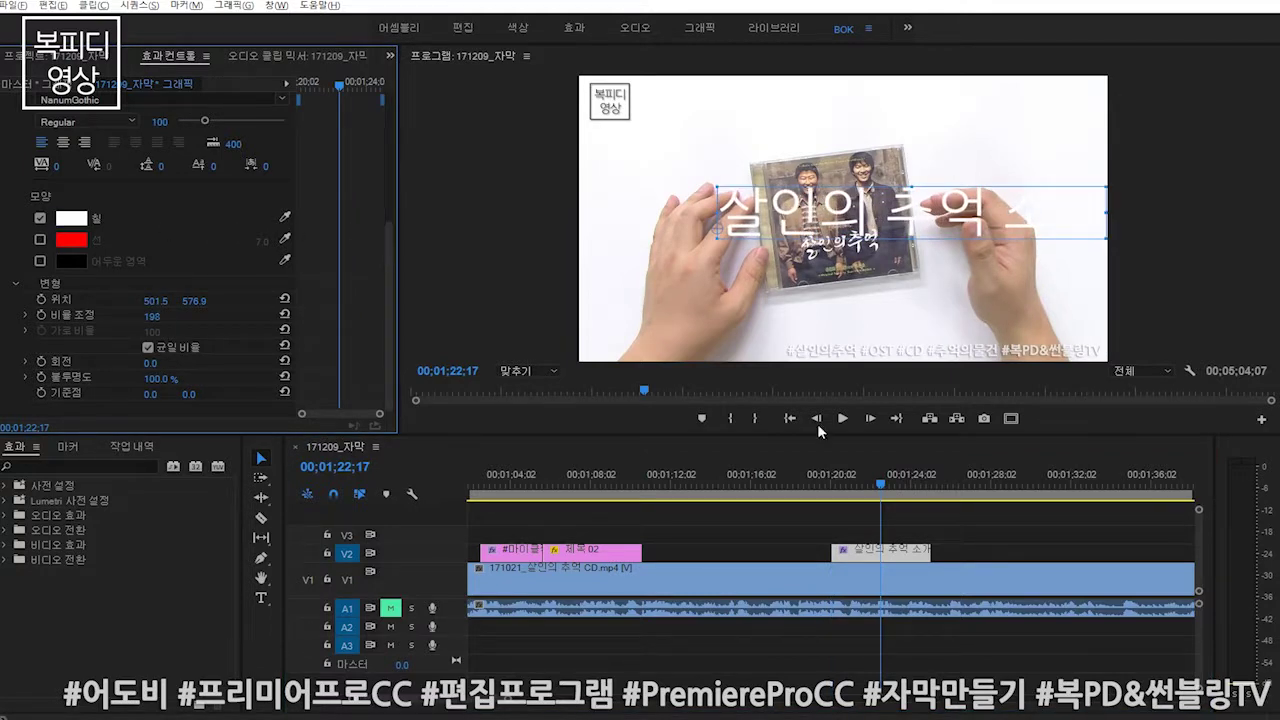
drag(854, 239, 736, 188)
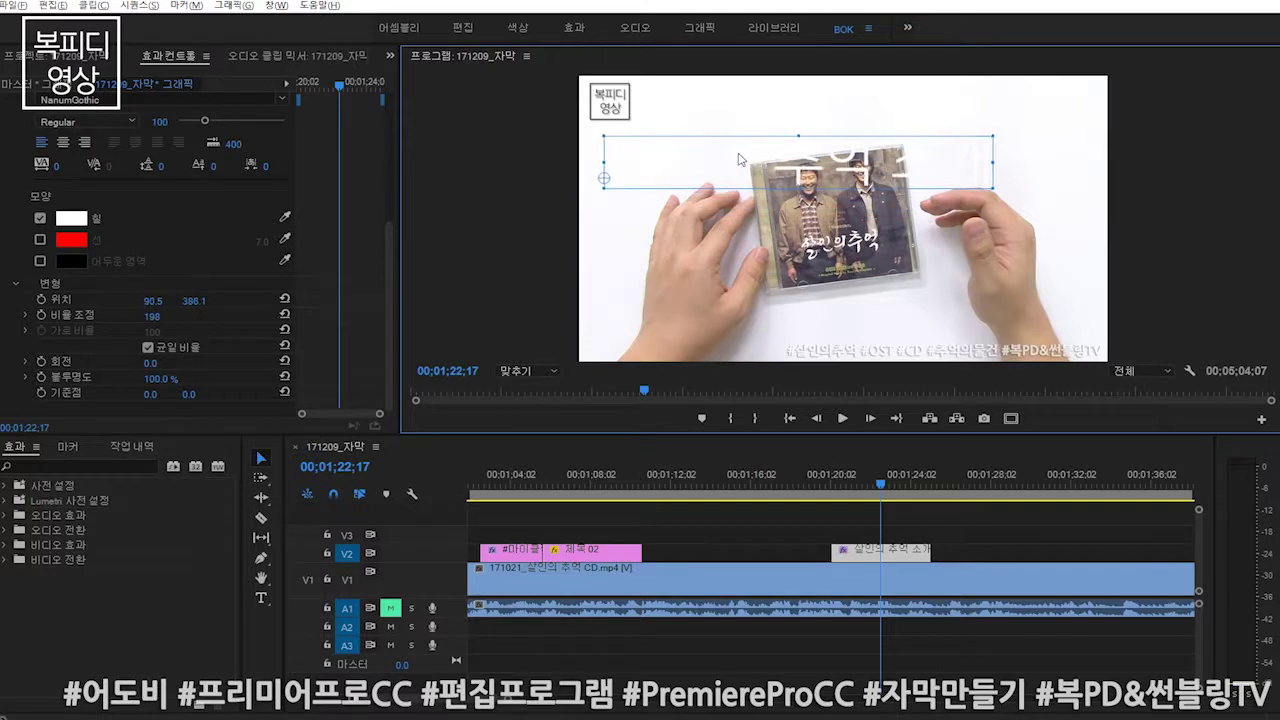
drag(877, 551, 877, 533)
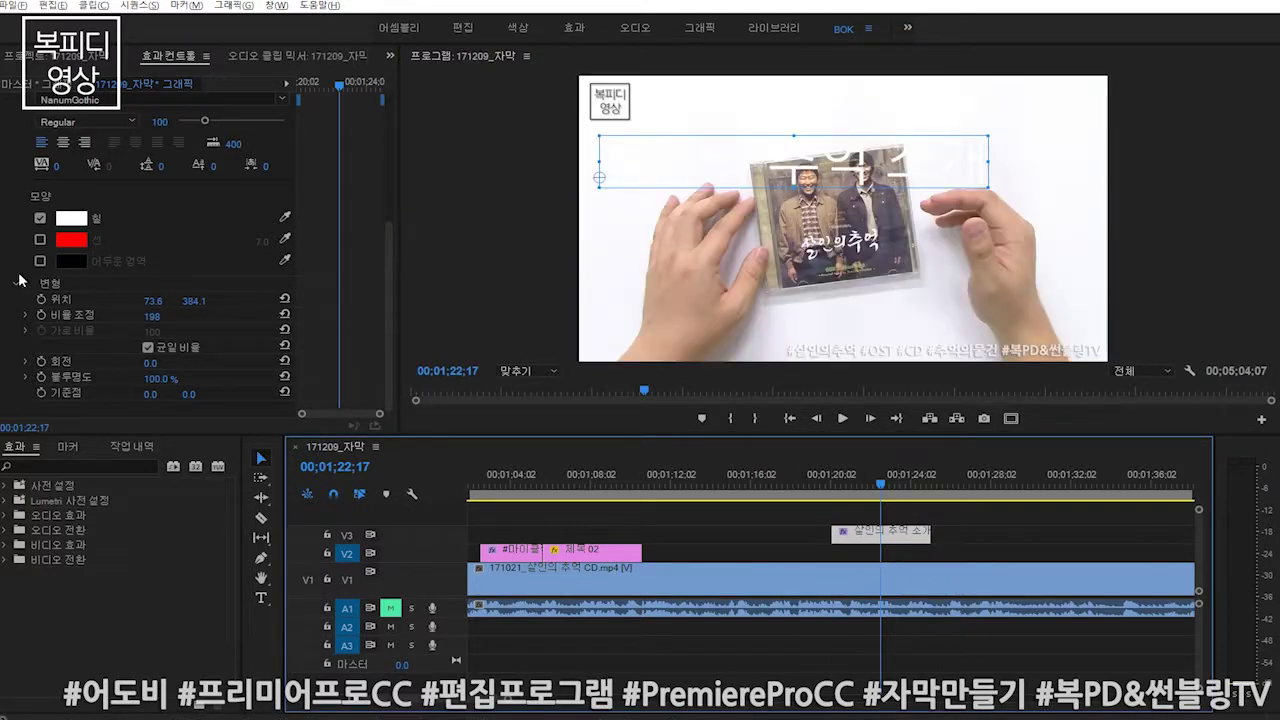
click(15, 286)
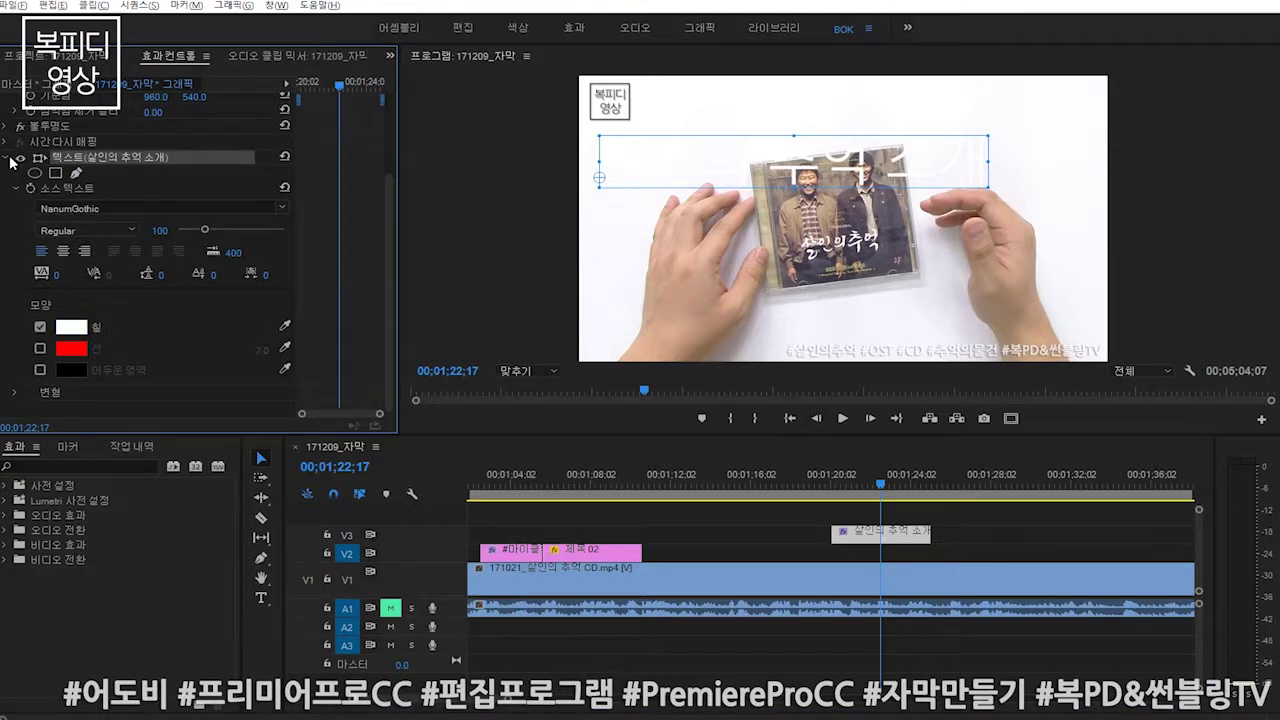
click(12, 158)
click(48, 58)
- Create a new 검정 비디오 black video item and place it on the timeline under the title
right_click(222, 310)
mouse_move(310, 370)
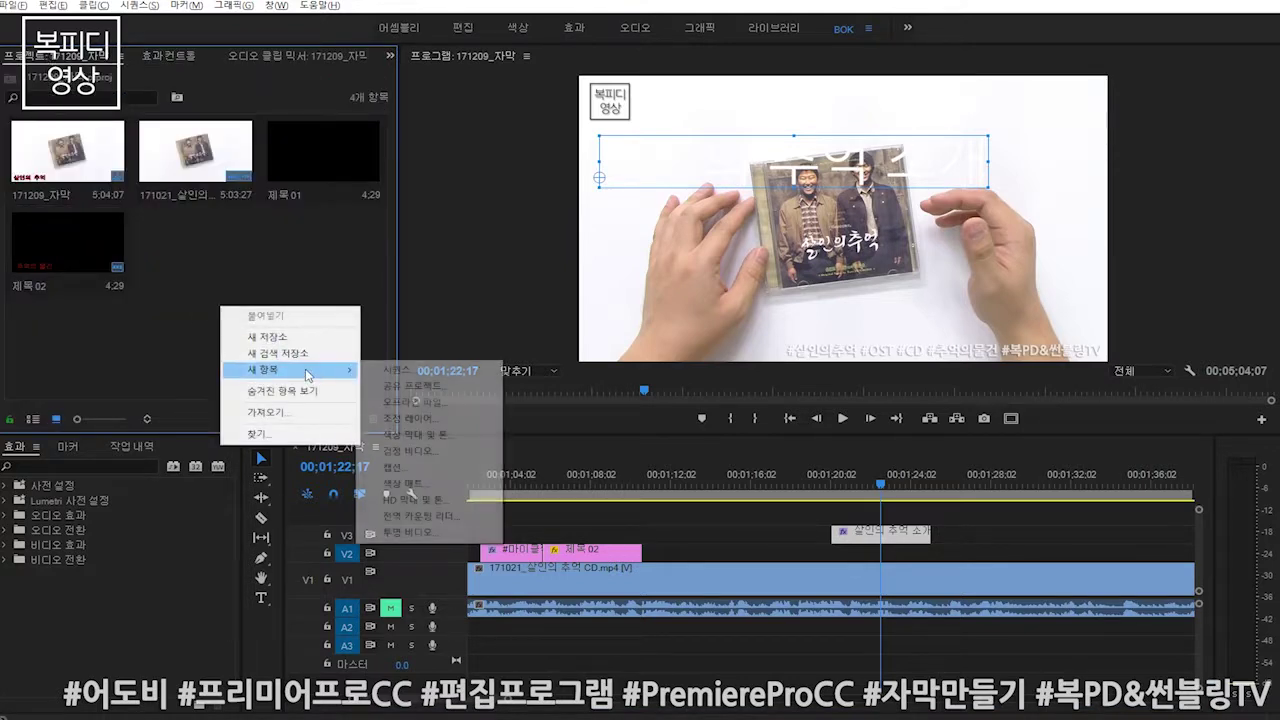
click(454, 451)
click(745, 408)
mouse_move(195, 245)
mouse_down()
mouse_move(918, 512)
mouse_move(836, 550)
mouse_up()
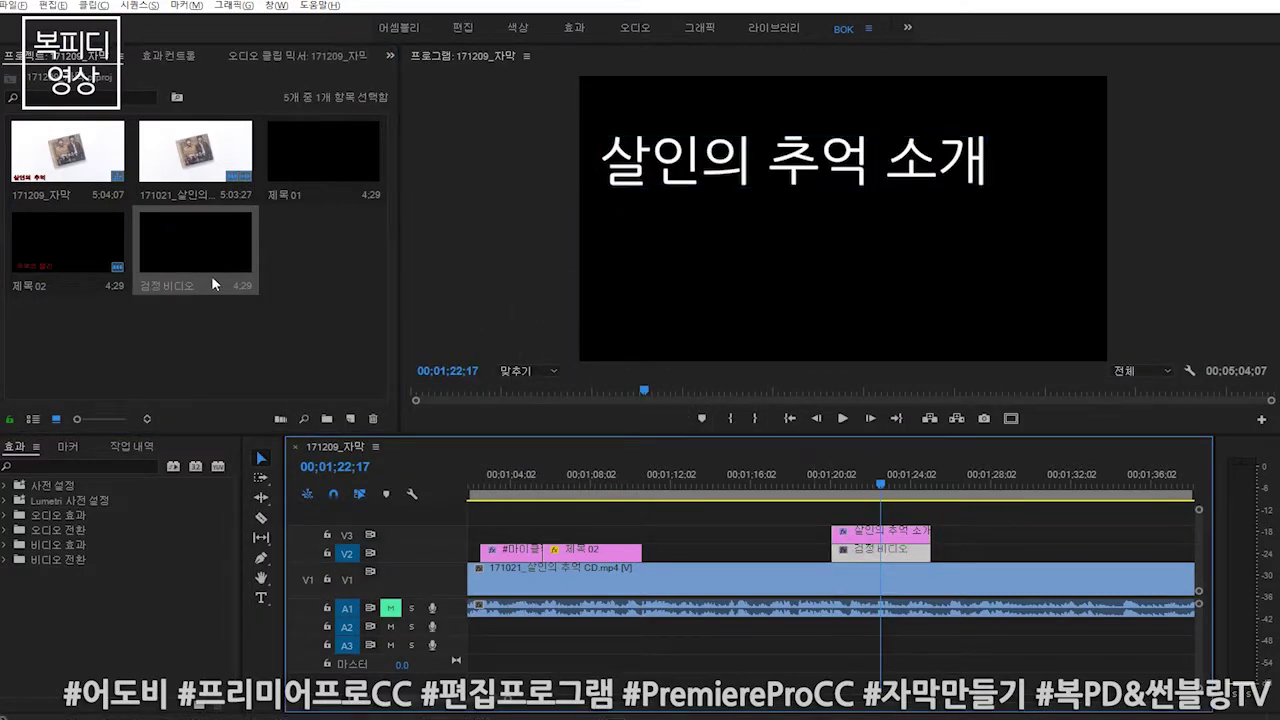
- Lower the black video's opacity from 60% down to about 34%
click(165, 57)
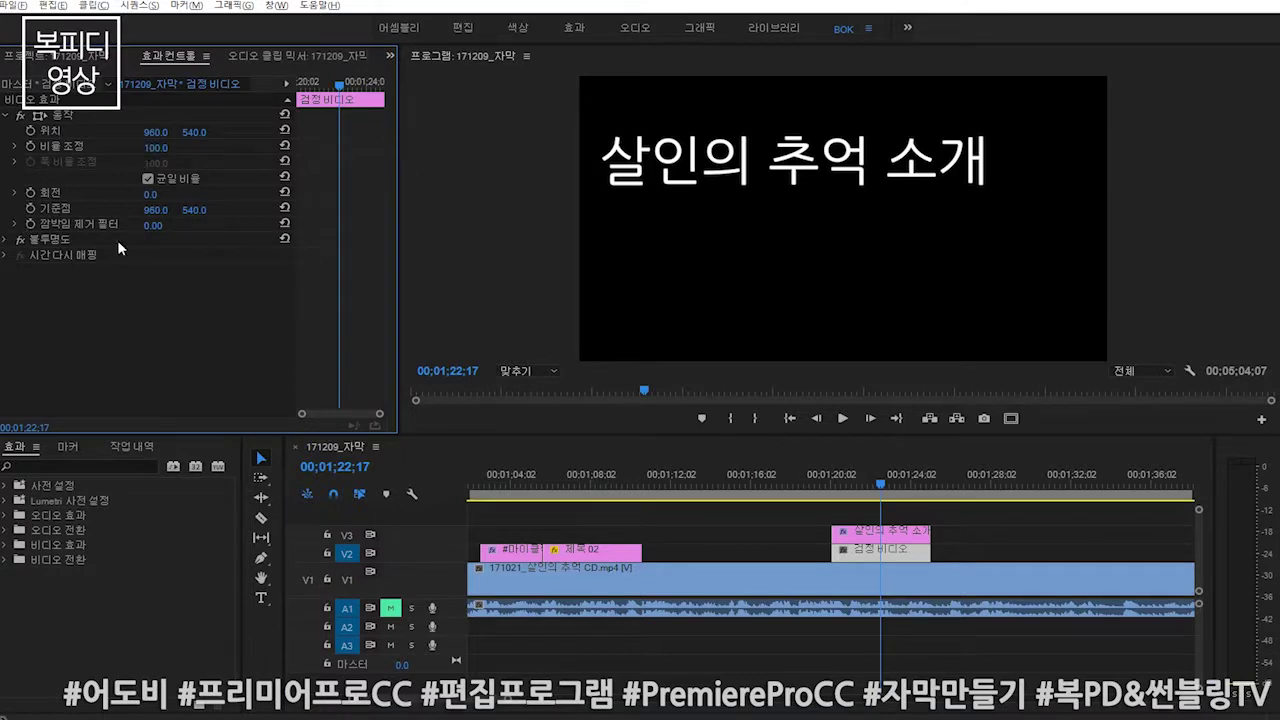
click(8, 240)
click(157, 271)
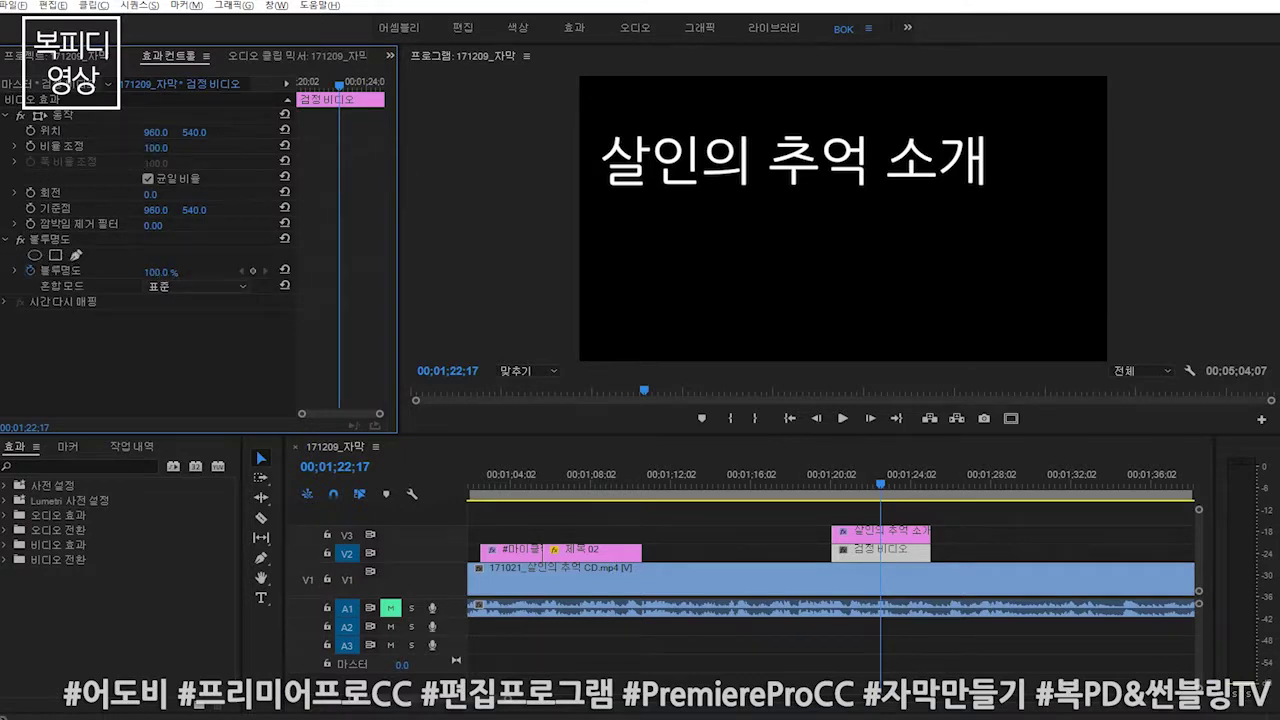
text(60)
key(Return)
drag(157, 271, 143, 271)
mouse_move(878, 476)
mouse_down()
mouse_move(840, 493)
mouse_move(855, 493)
mouse_up()
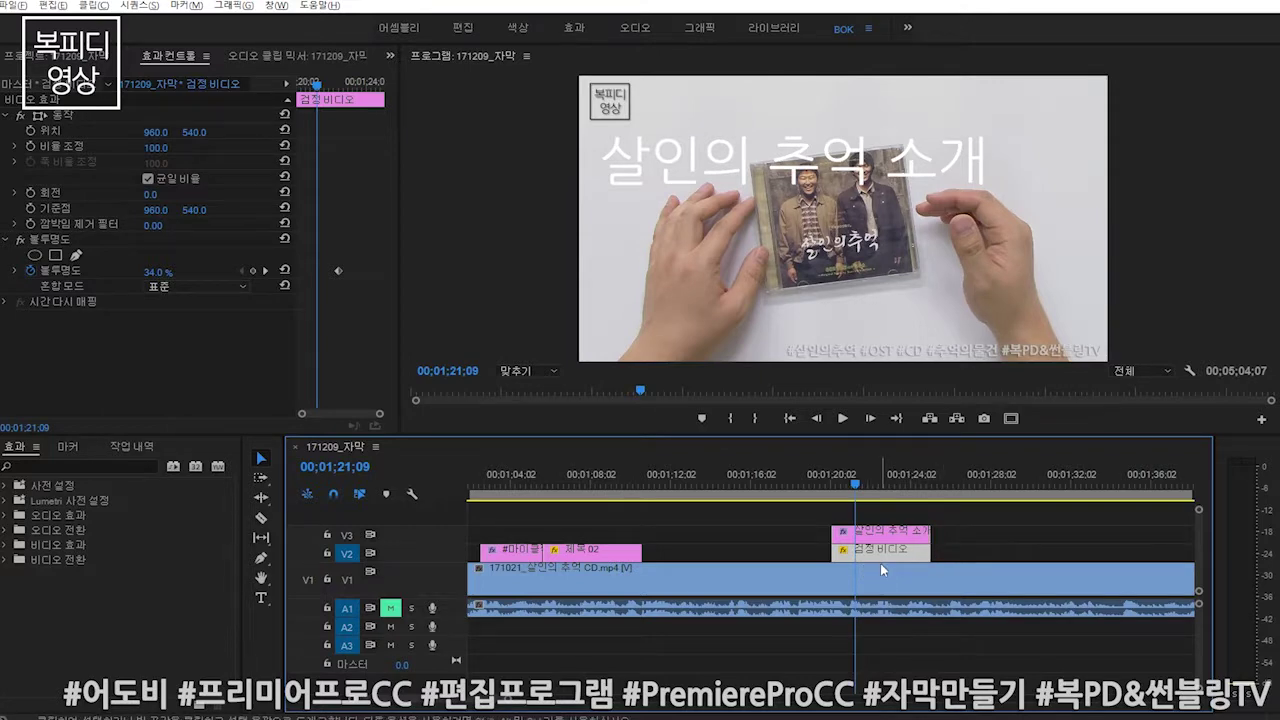
click(881, 533)
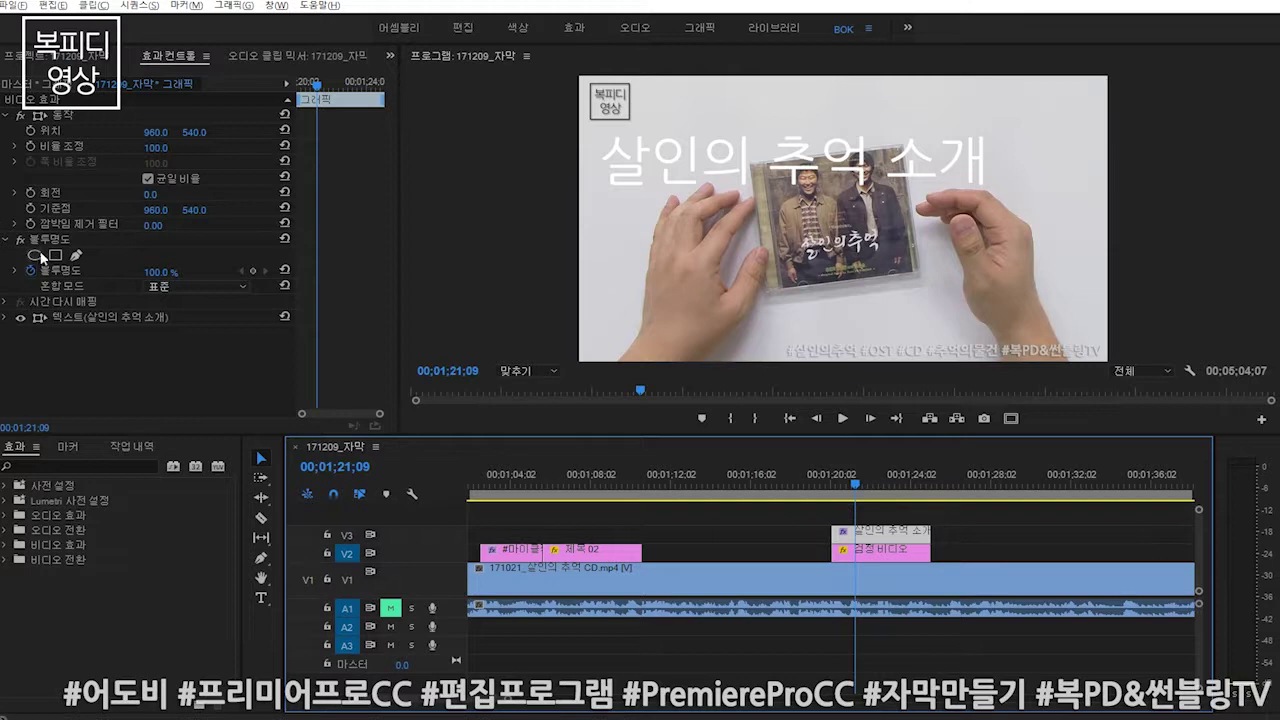
- Reposition the title clip so it stays on V3 above the black video
scroll(83, 60, up, 1)
scroll(95, 85, down, 1)
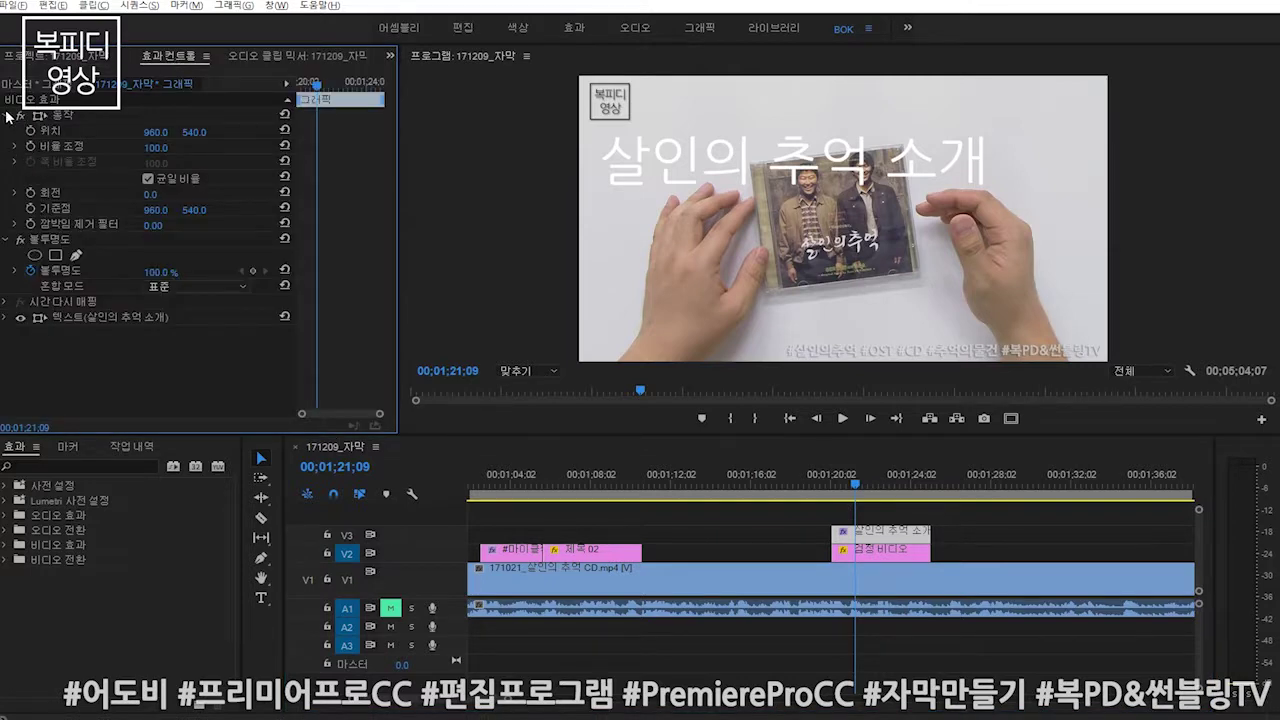
click(806, 519)
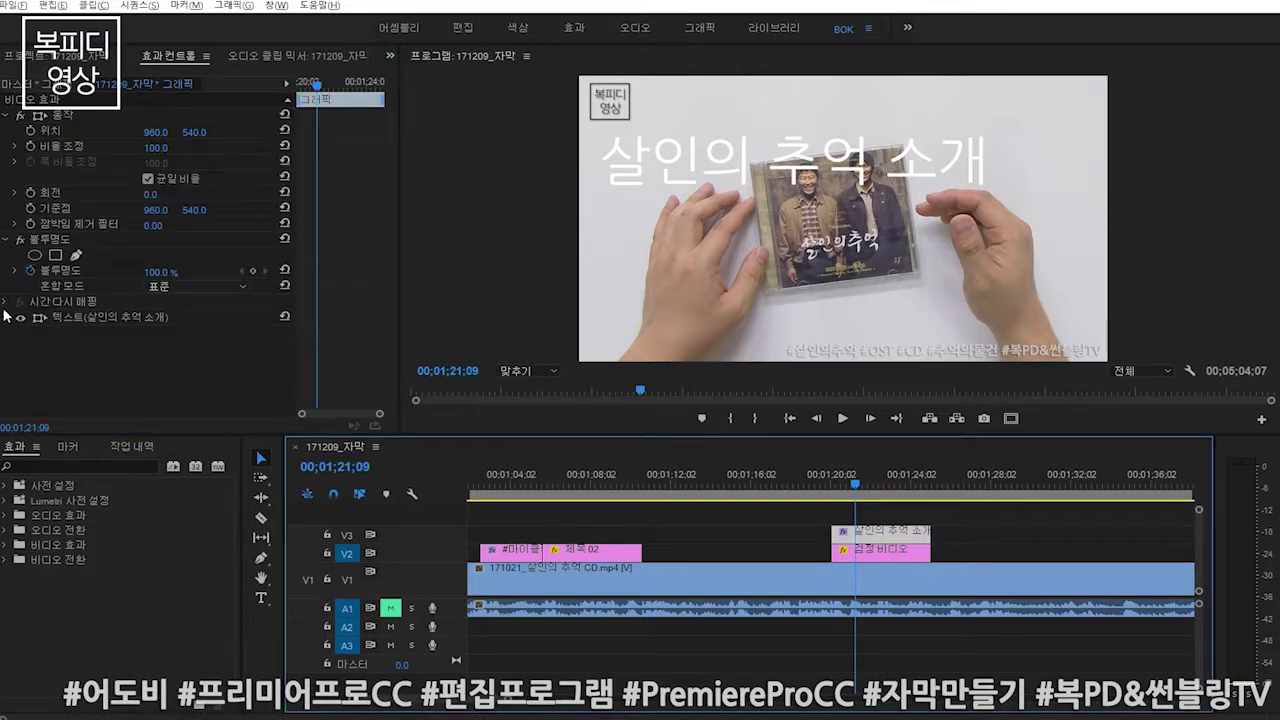
drag(857, 535, 732, 553)
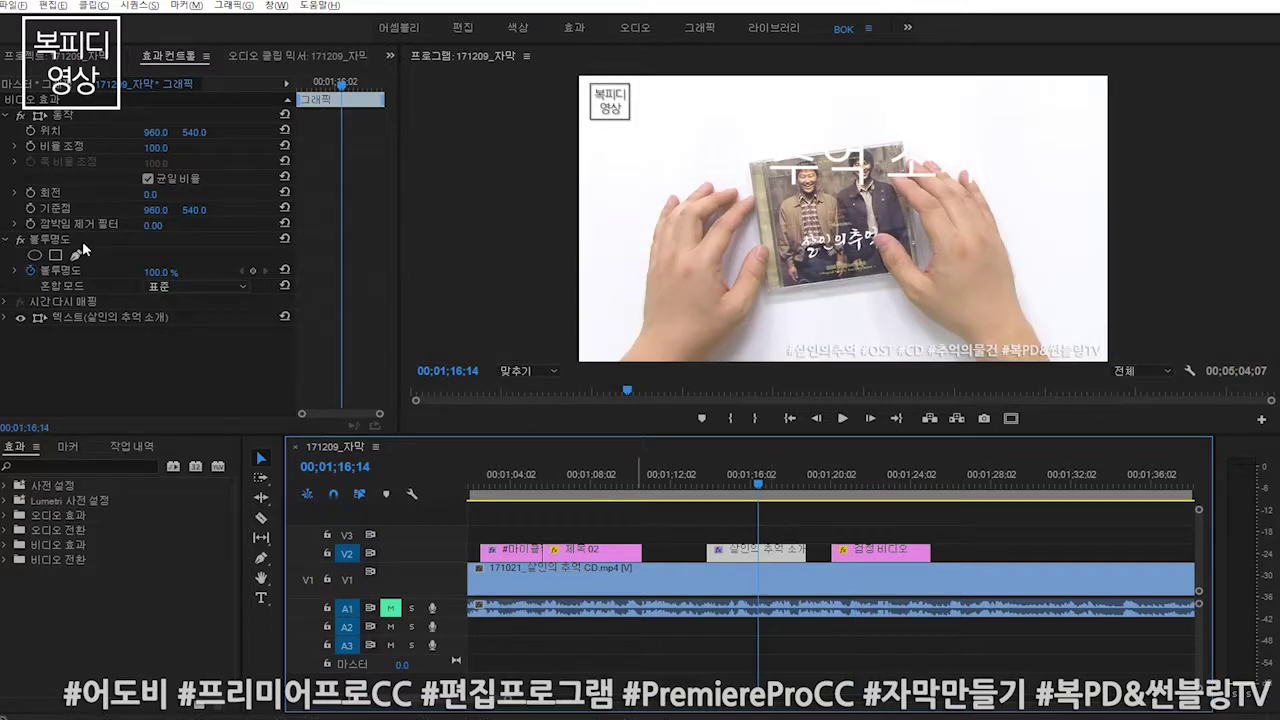
click(7, 317)
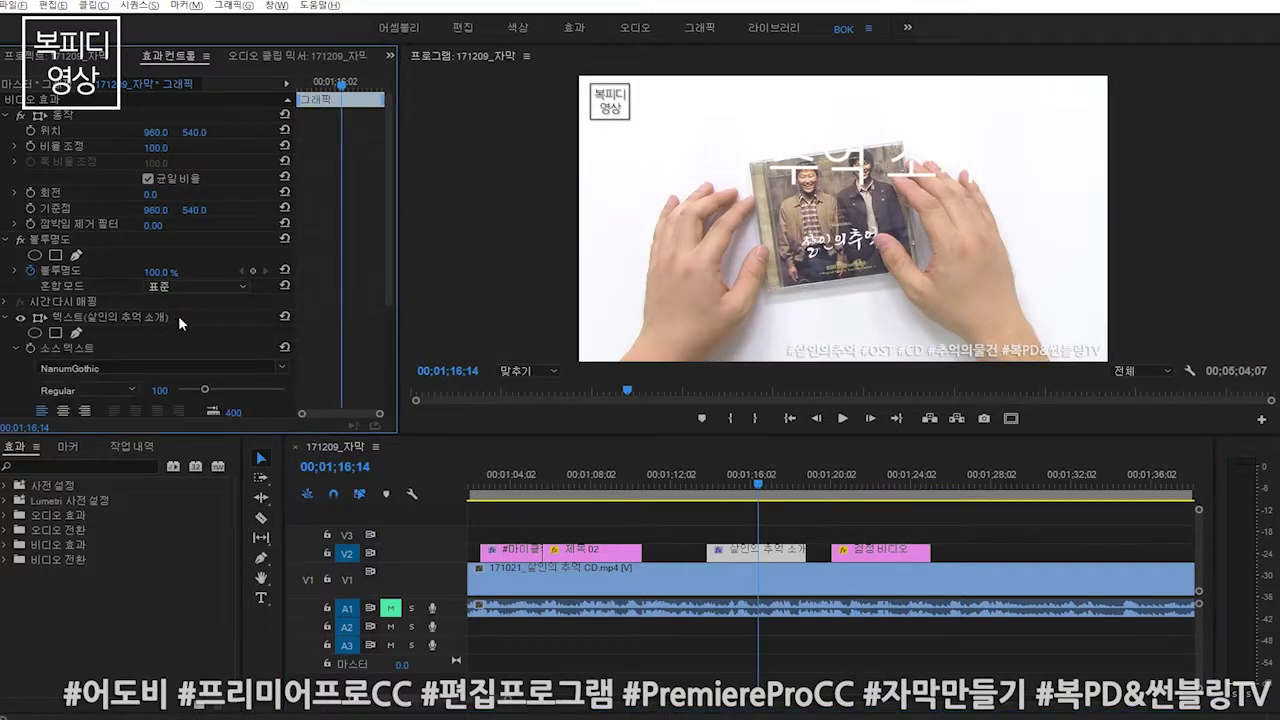
scroll(178, 315, down, 4)
drag(777, 557, 902, 538)
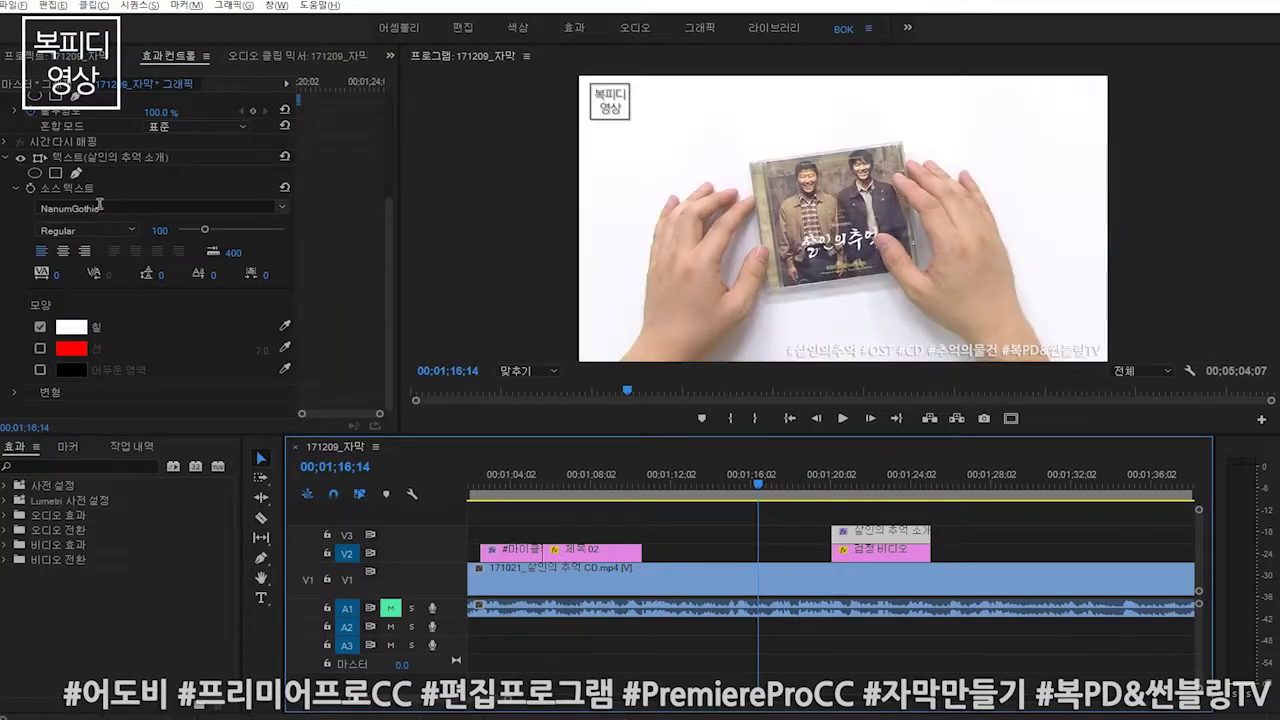
click(866, 478)
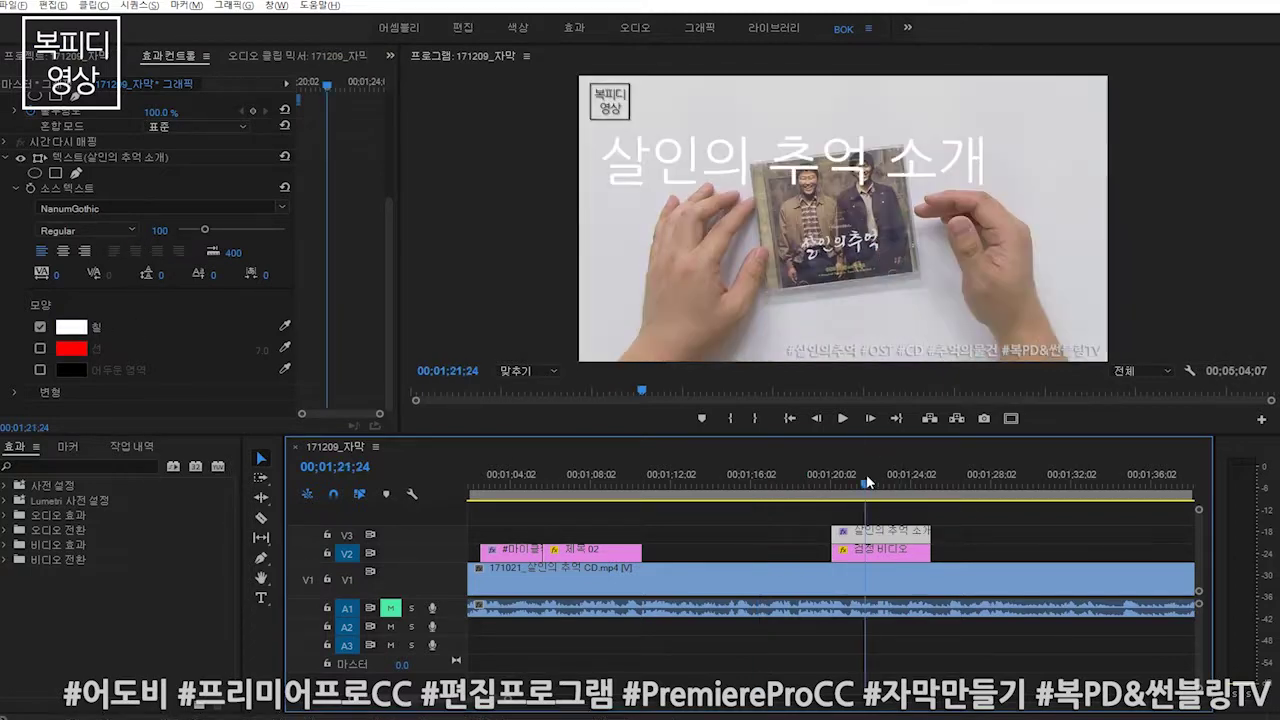
- Change the title's font style from Regular to NanumGothic ExtraBold
click(283, 207)
click(114, 219)
click(116, 228)
click(99, 283)
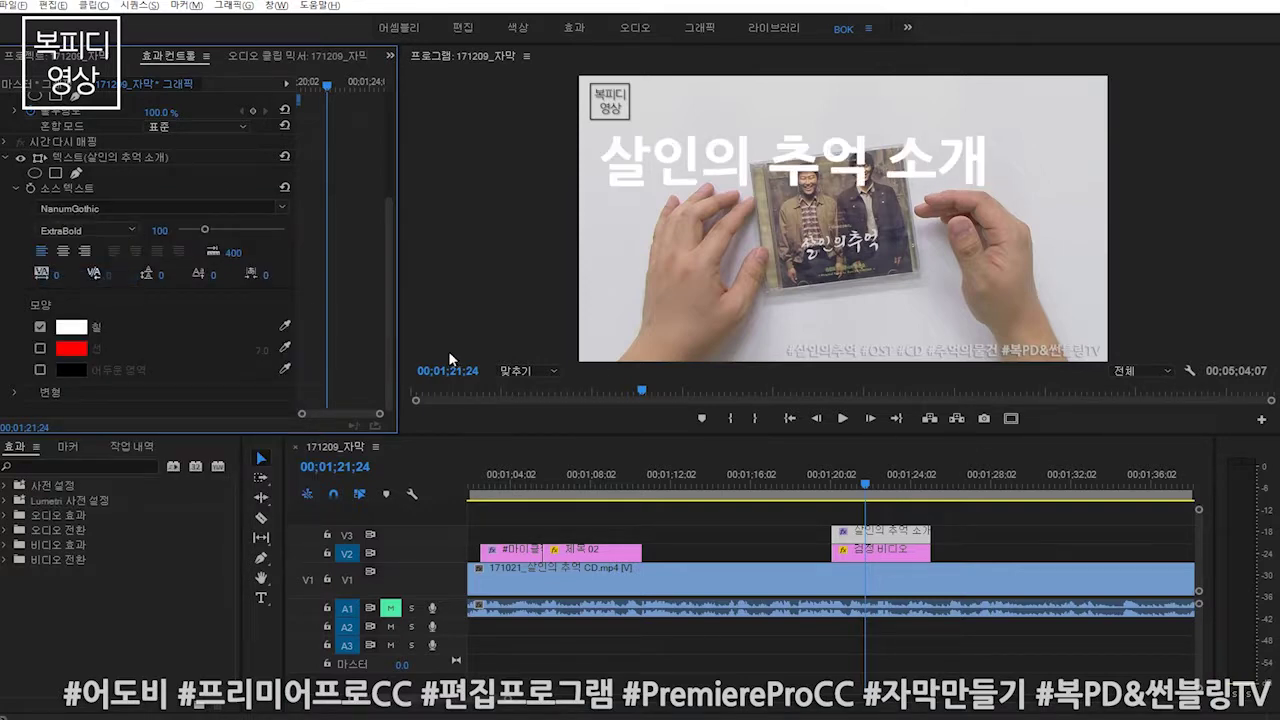
- Trim about 2 seconds off the end of the title clip on V3
drag(929, 530, 878, 530)
click(855, 500)
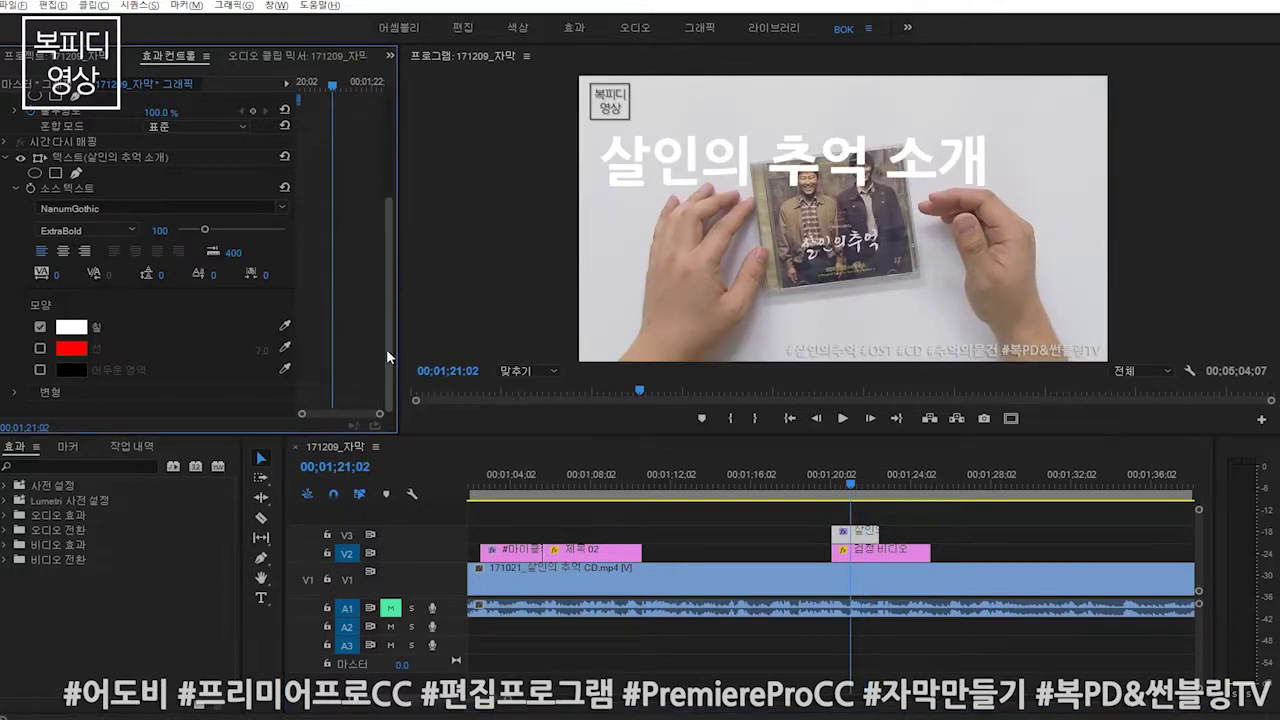
click(14, 392)
scroll(135, 333, down, 3)
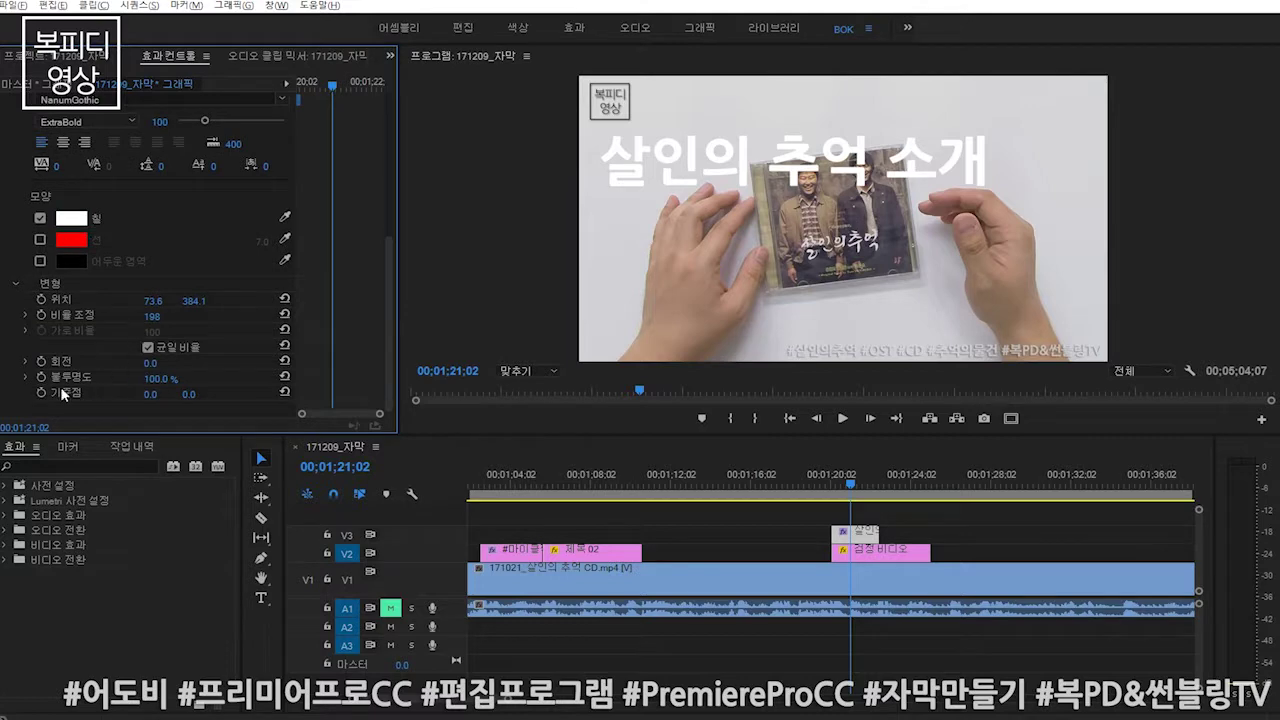
- Set the 살인의 추억 소개 title's opacity to 20%
drag(155, 384, 70, 384)
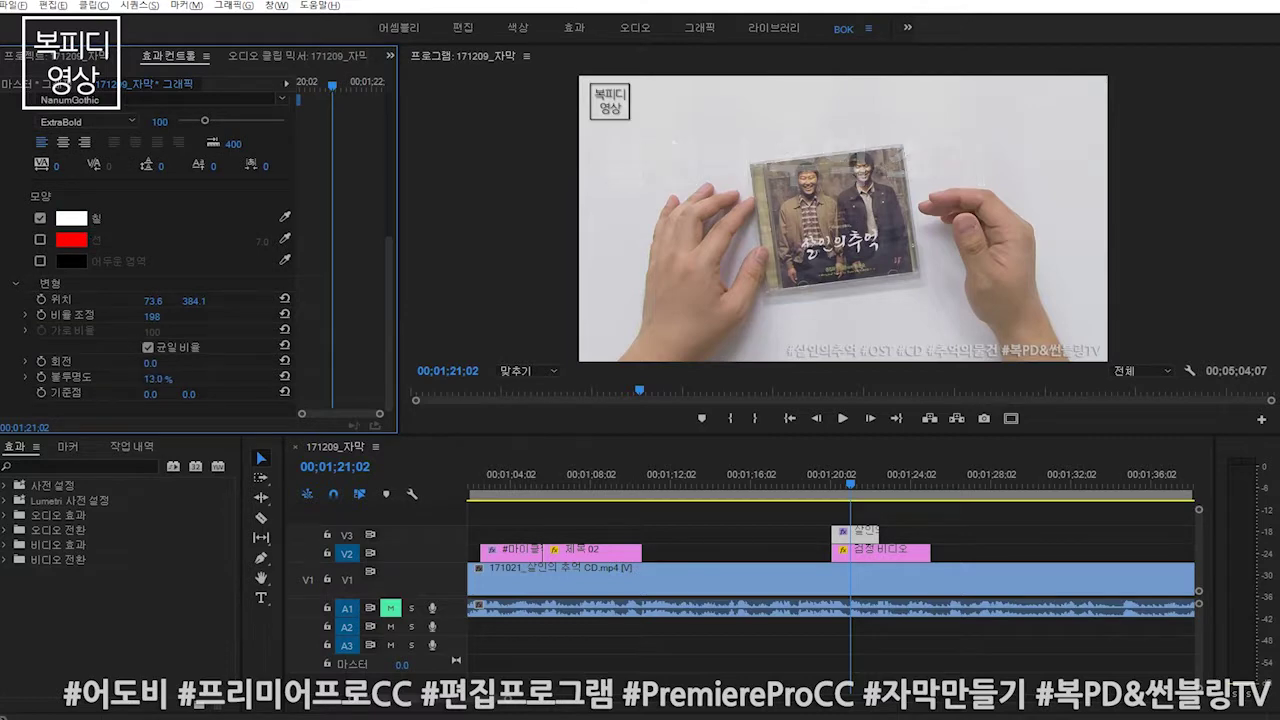
click(160, 379)
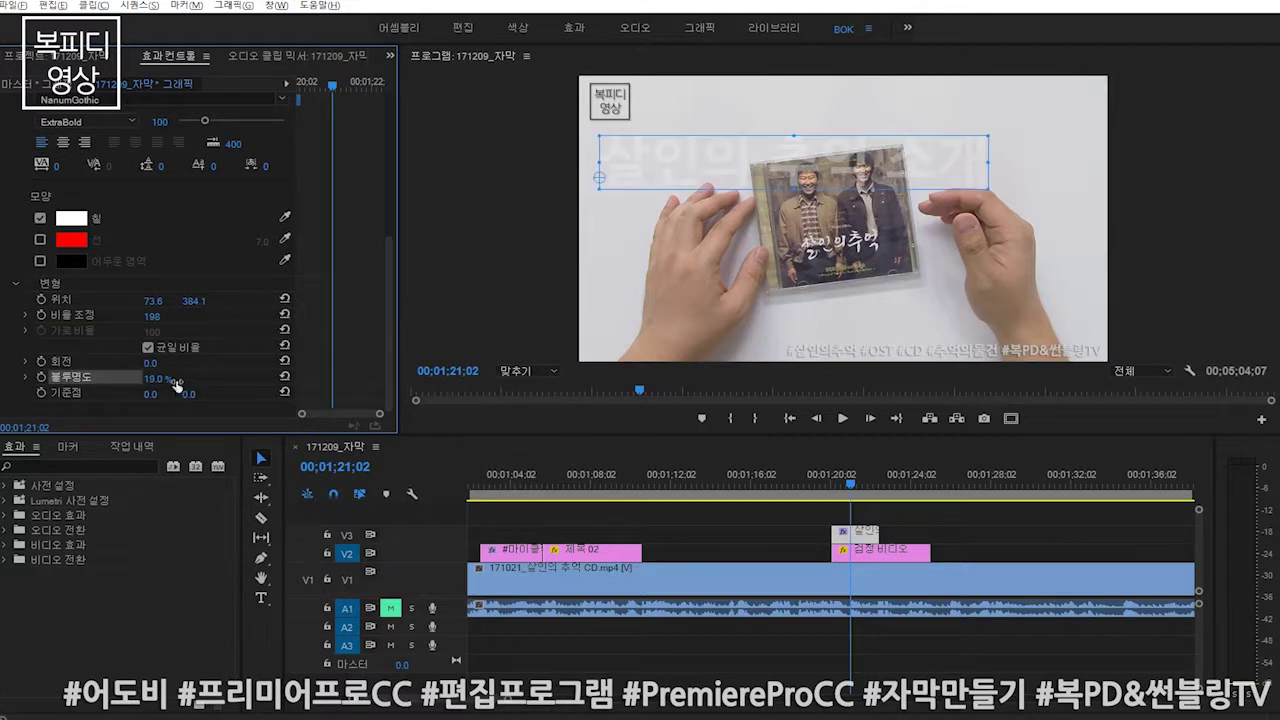
key(Return)
- Duplicate the title clip on V3, placing the copy right after the original
click(347, 535)
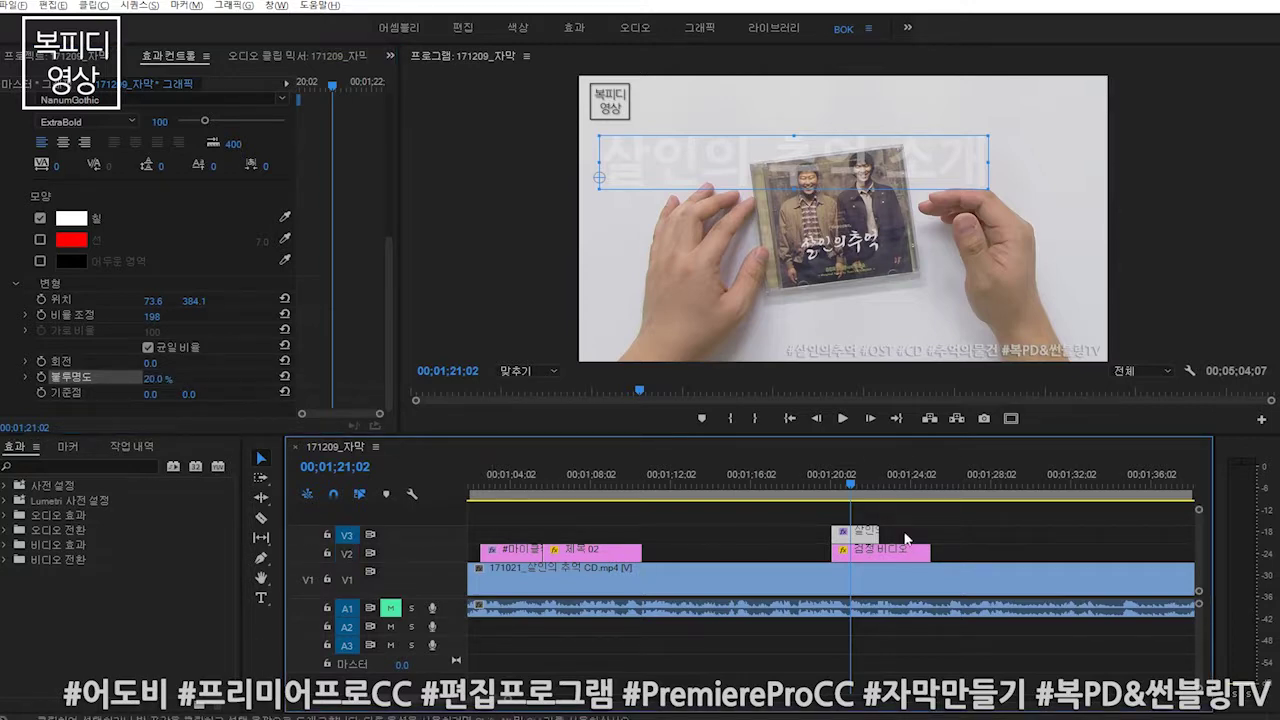
mouse_move(856, 533)
mouse_down()
mouse_move(965, 532)
mouse_move(935, 531)
mouse_up()
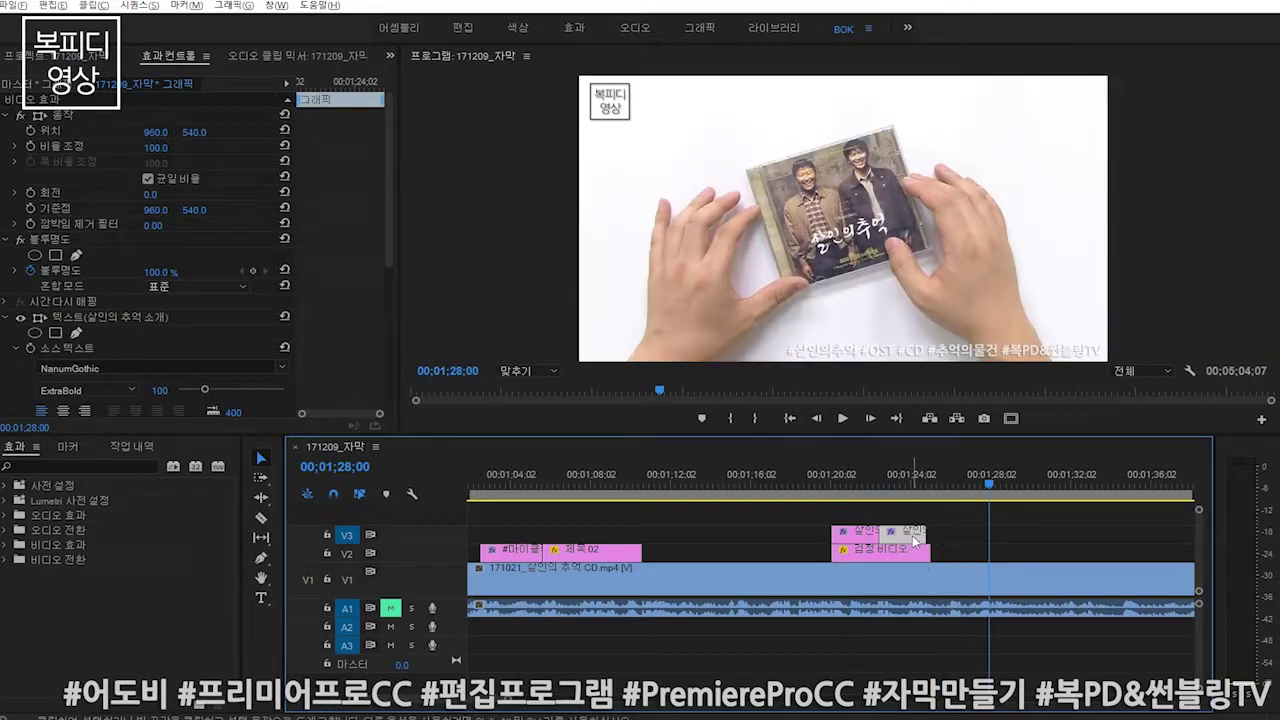
drag(935, 531, 908, 522)
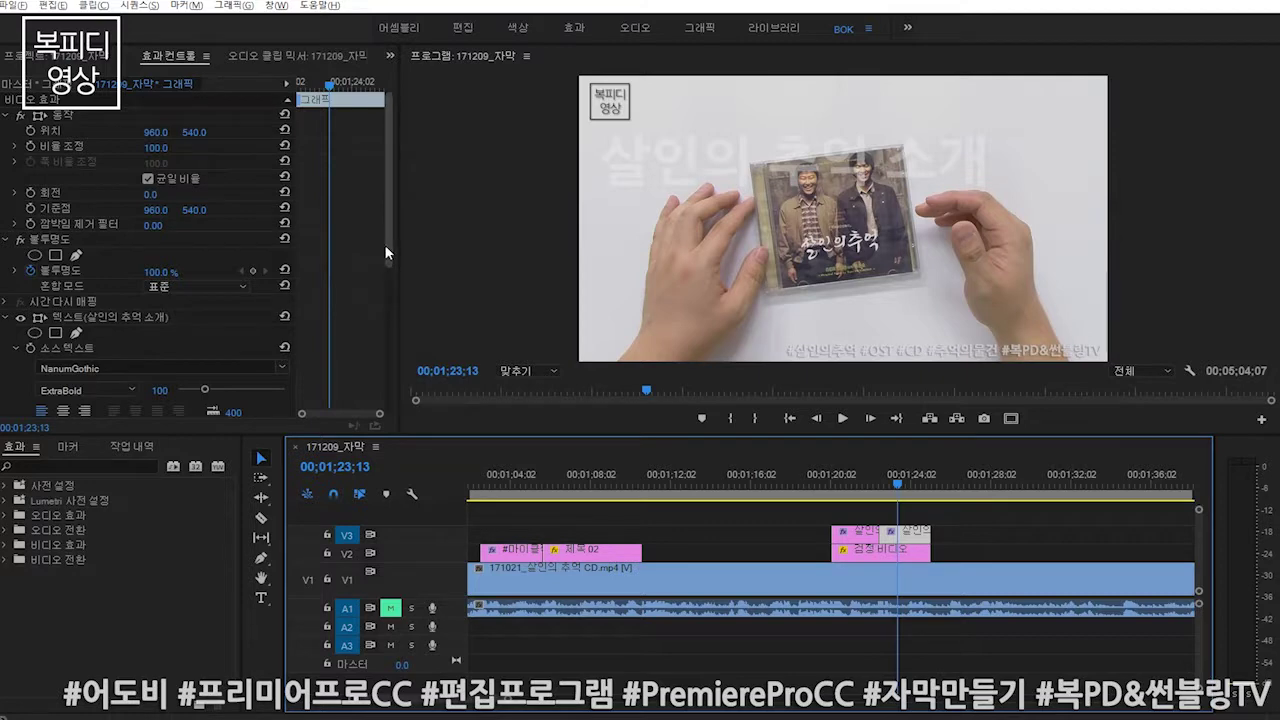
- Set the title copy's opacity to 100% and play back to preview it
scroll(384, 244, down, 6)
click(158, 378)
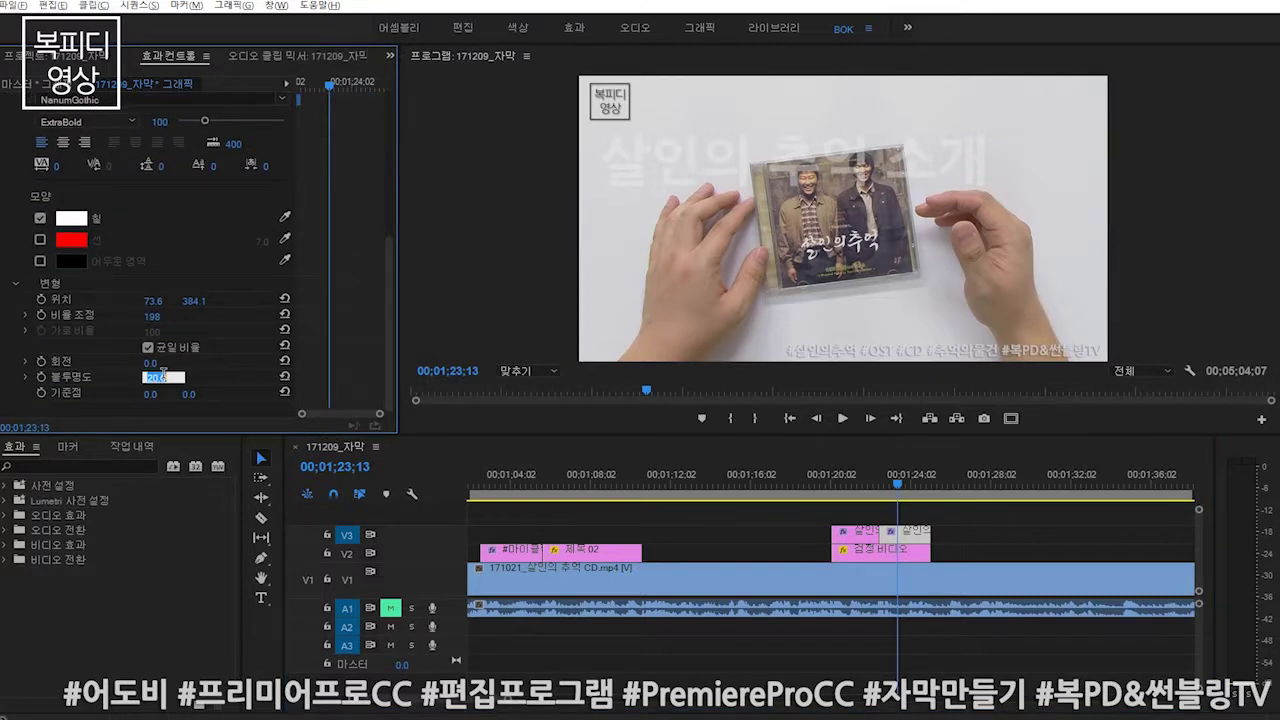
text(00)
key(Return)
drag(910, 481, 860, 485)
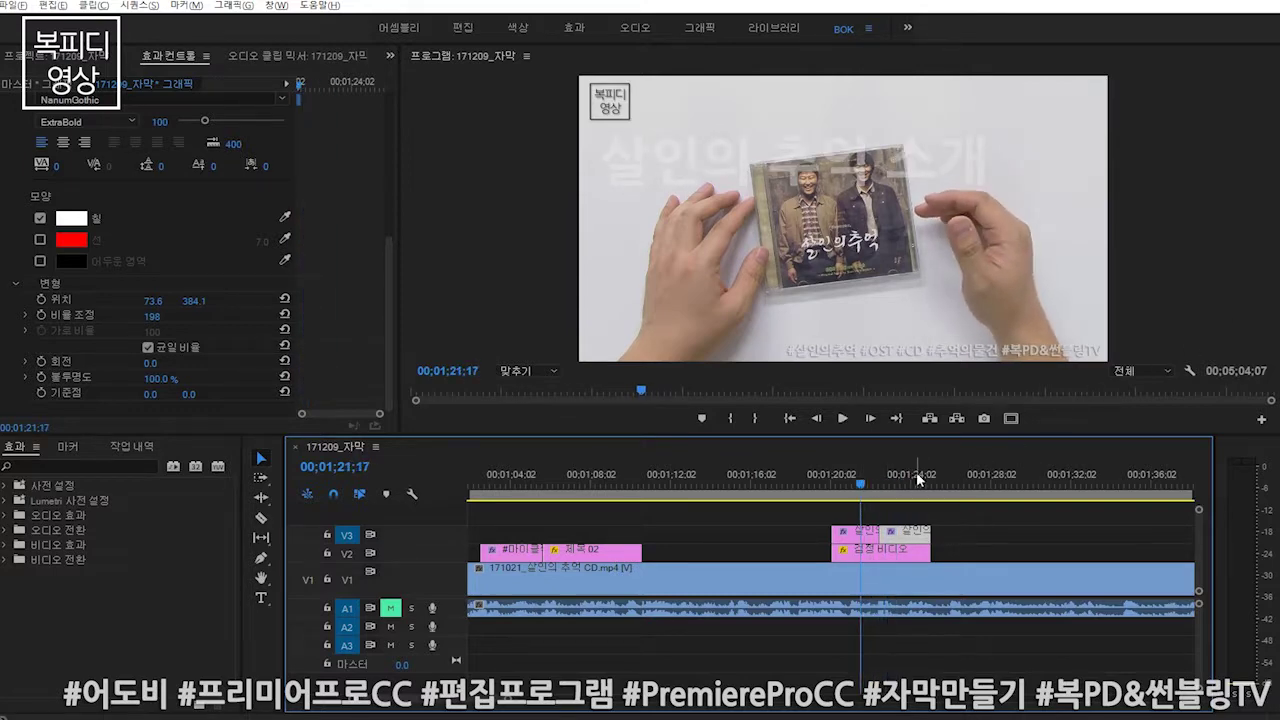
key(space)
- Paste two more title copies and arrange them along V3 near 1:30 and 1:35
drag(916, 544, 1095, 534)
click(856, 532)
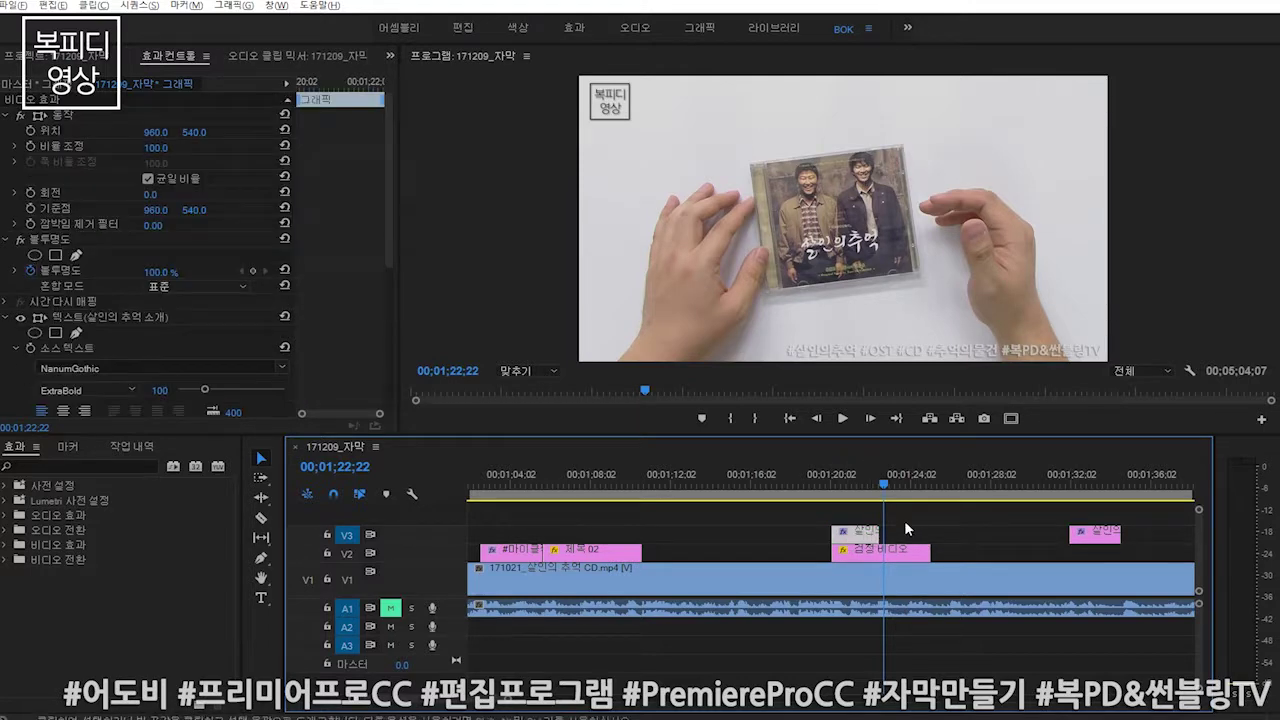
key(ctrl+v)
key(ctrl+v)
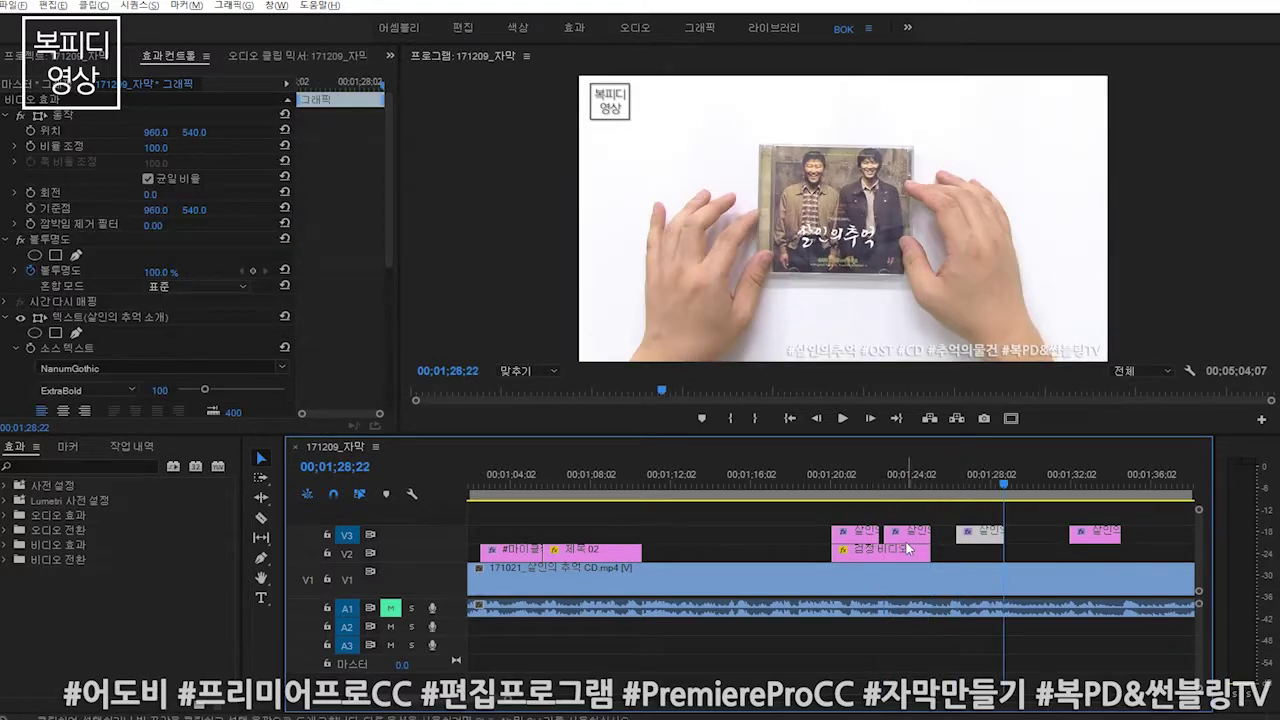
mouse_move(982, 538)
mouse_down()
mouse_move(950, 536)
mouse_move(1046, 537)
mouse_up()
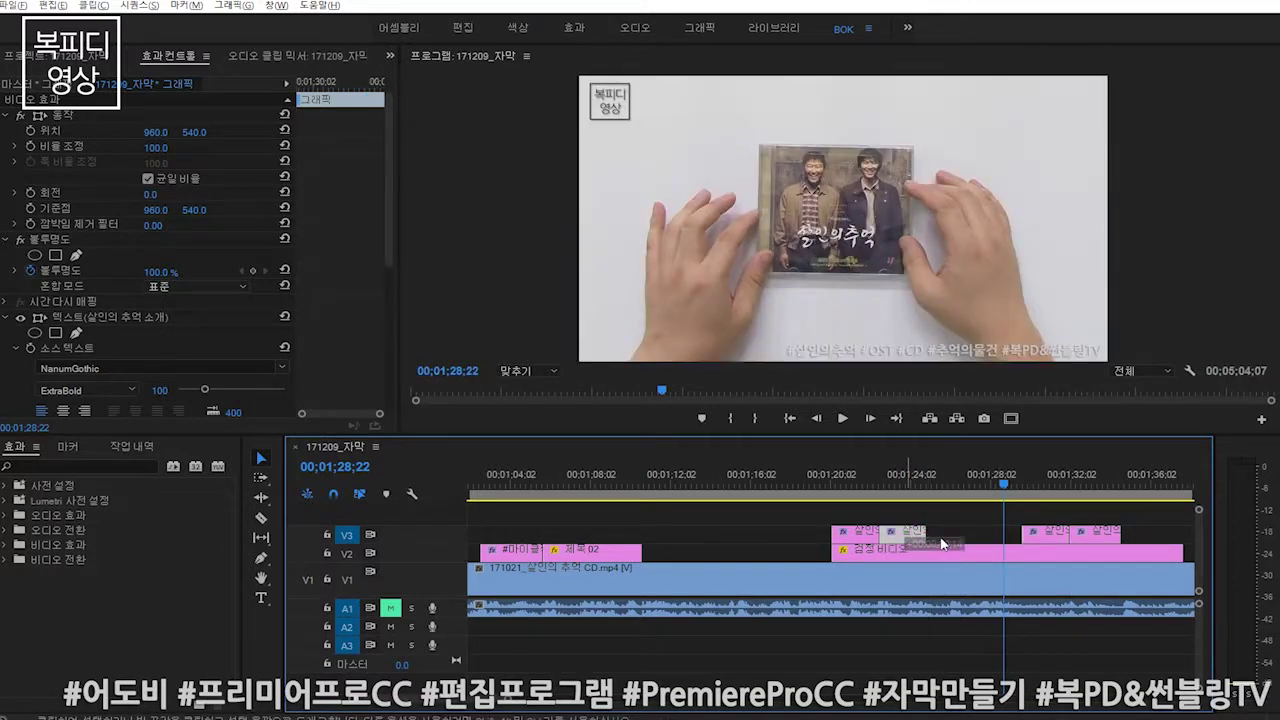
drag(941, 543, 998, 537)
mouse_move(1100, 535)
mouse_down()
mouse_move(910, 540)
mouse_move(1150, 537)
mouse_up()
click(985, 540)
drag(985, 540, 890, 540)
click(884, 482)
drag(884, 482, 891, 482)
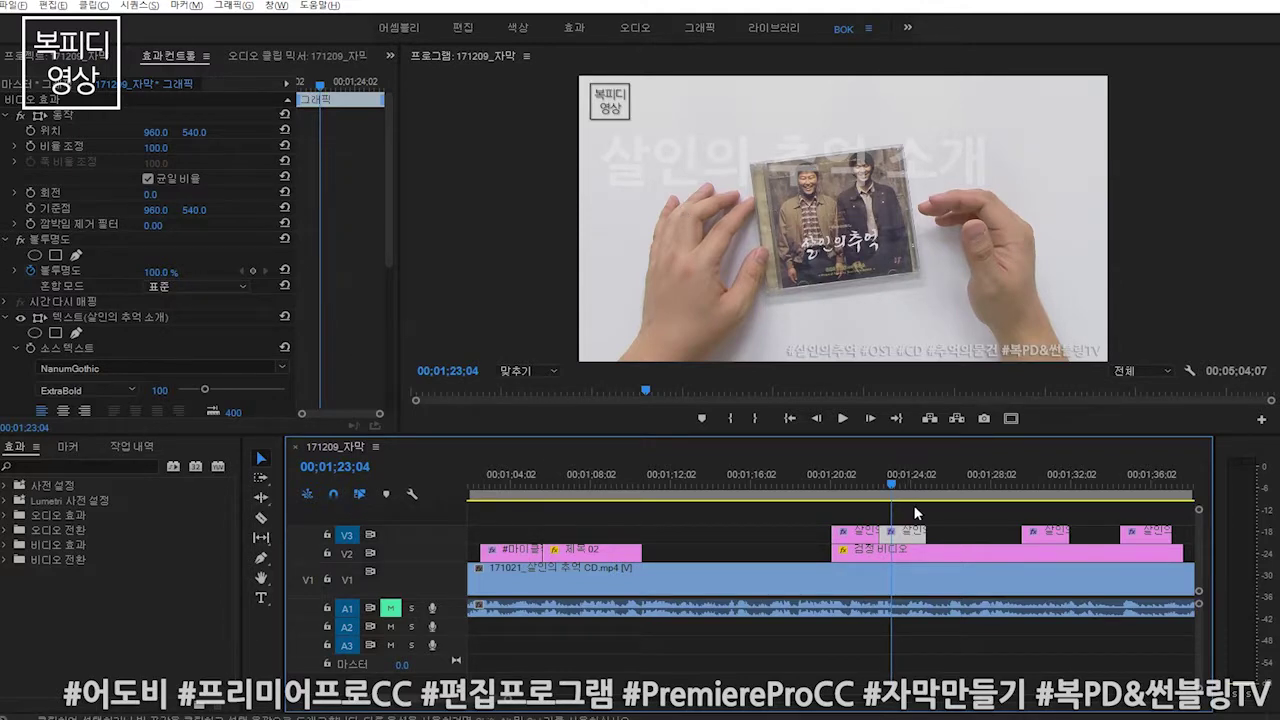
click(822, 243)
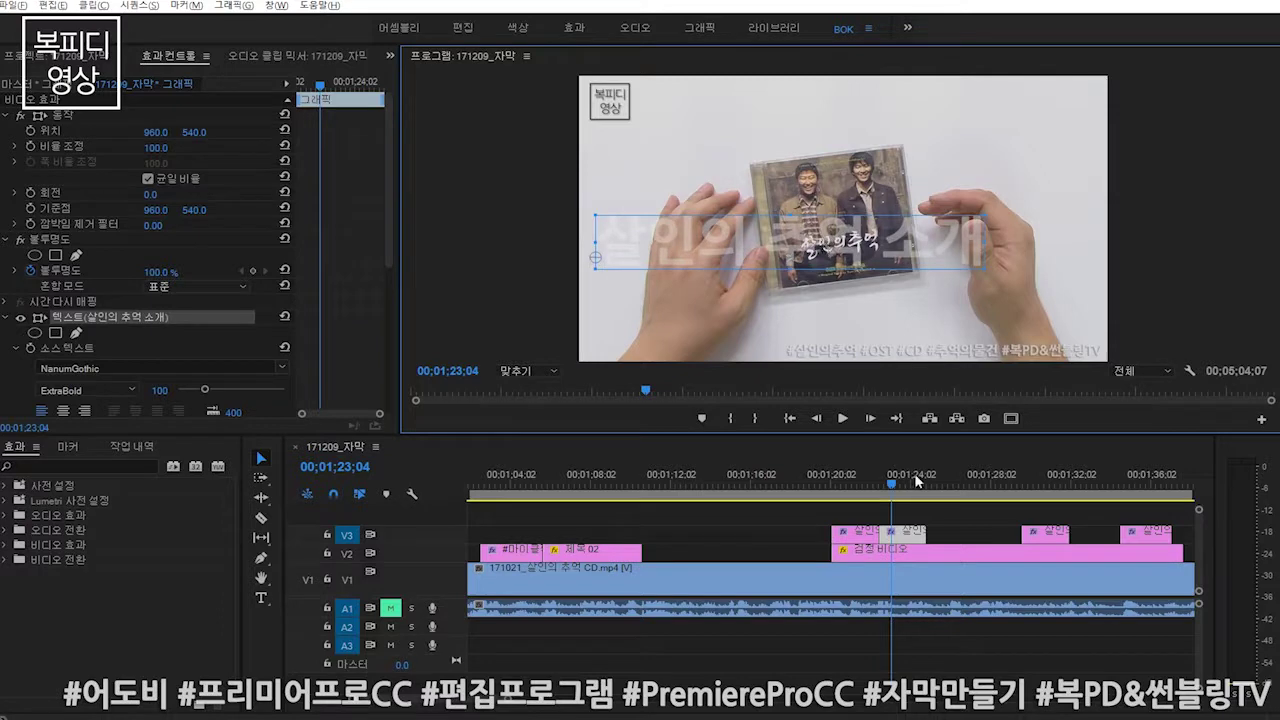
- Duplicate the 살인의 추억 소개 title clip from V3 onto a new V4 track
click(852, 474)
click(890, 538)
drag(890, 538, 855, 533)
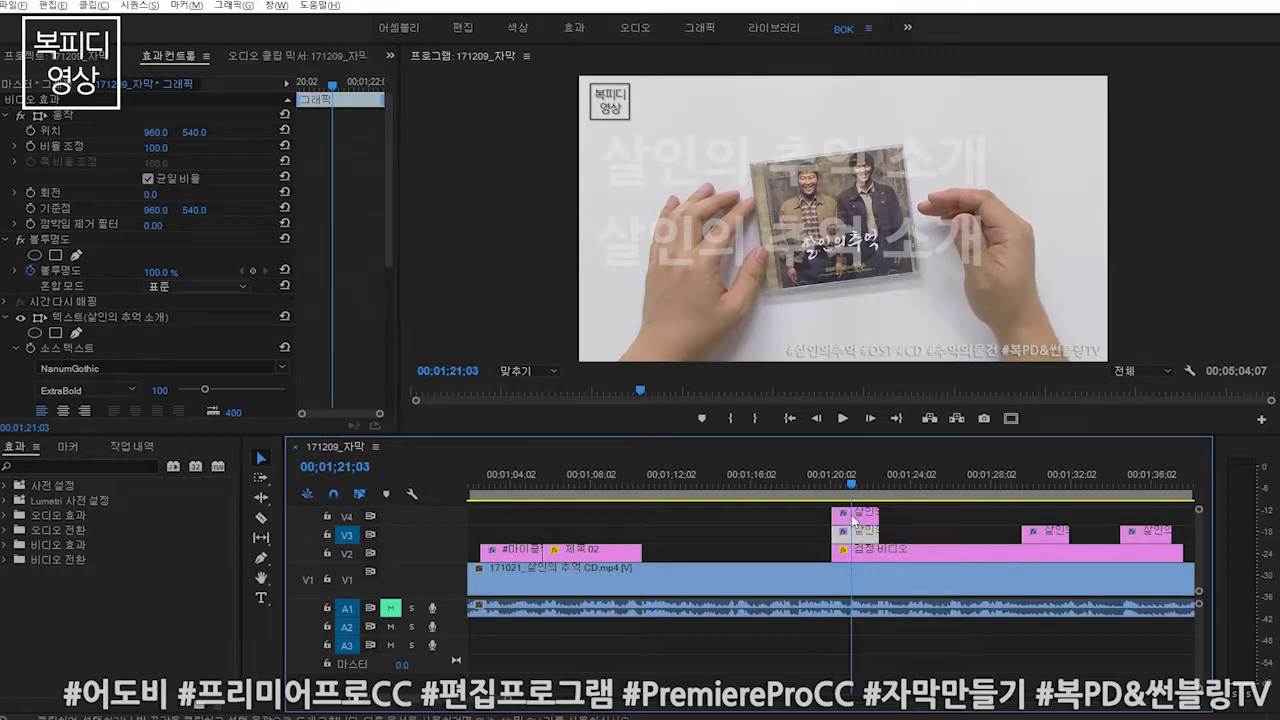
drag(1035, 530, 912, 519)
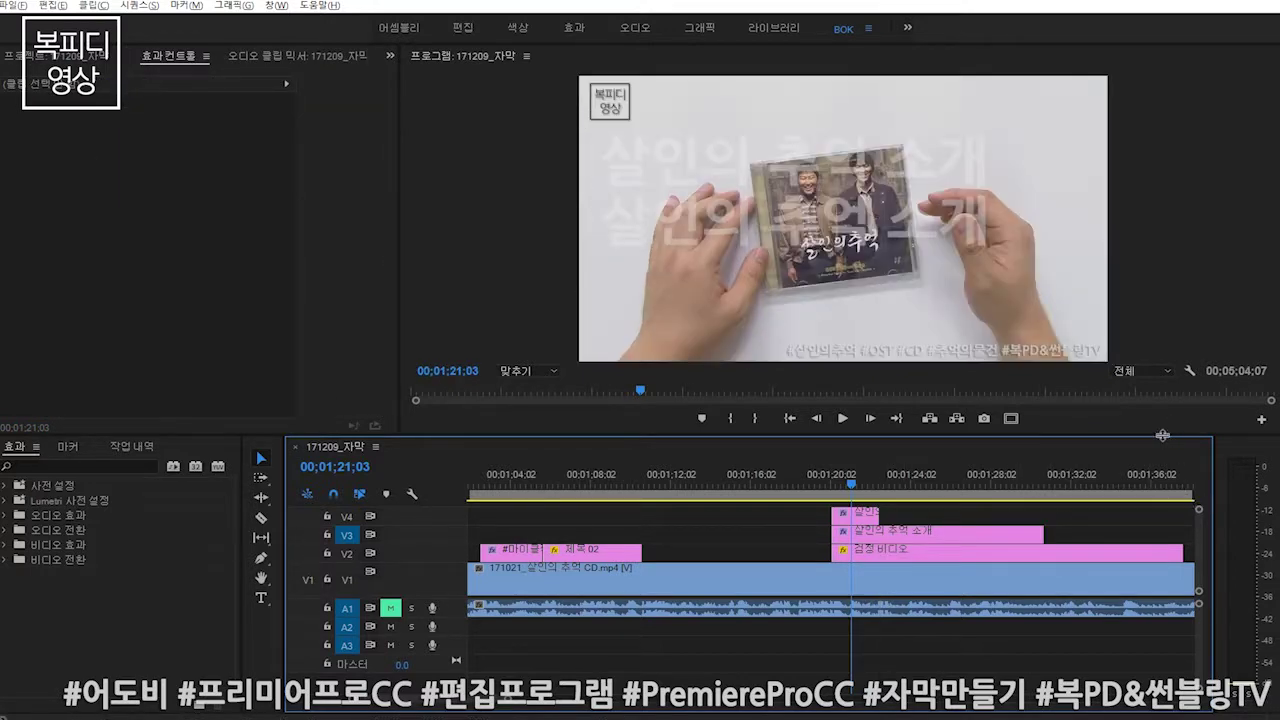
drag(1162, 435, 1162, 424)
- Extend the V4 title clip so it runs from about 01;22 toward 00;01;32;17
click(878, 474)
key(Right)
key(Right)
key(Right)
key(Right)
key(Right)
key(Right)
key(Right)
key(Right)
key(Right)
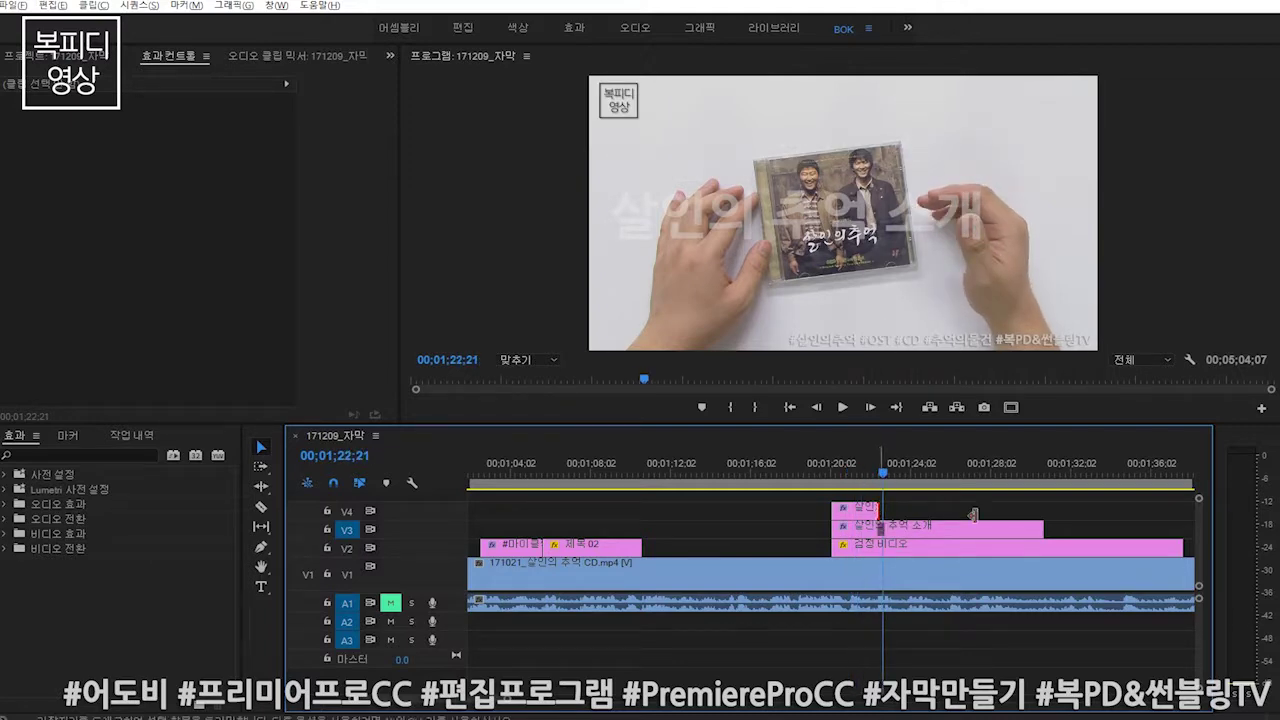
drag(972, 514, 1043, 510)
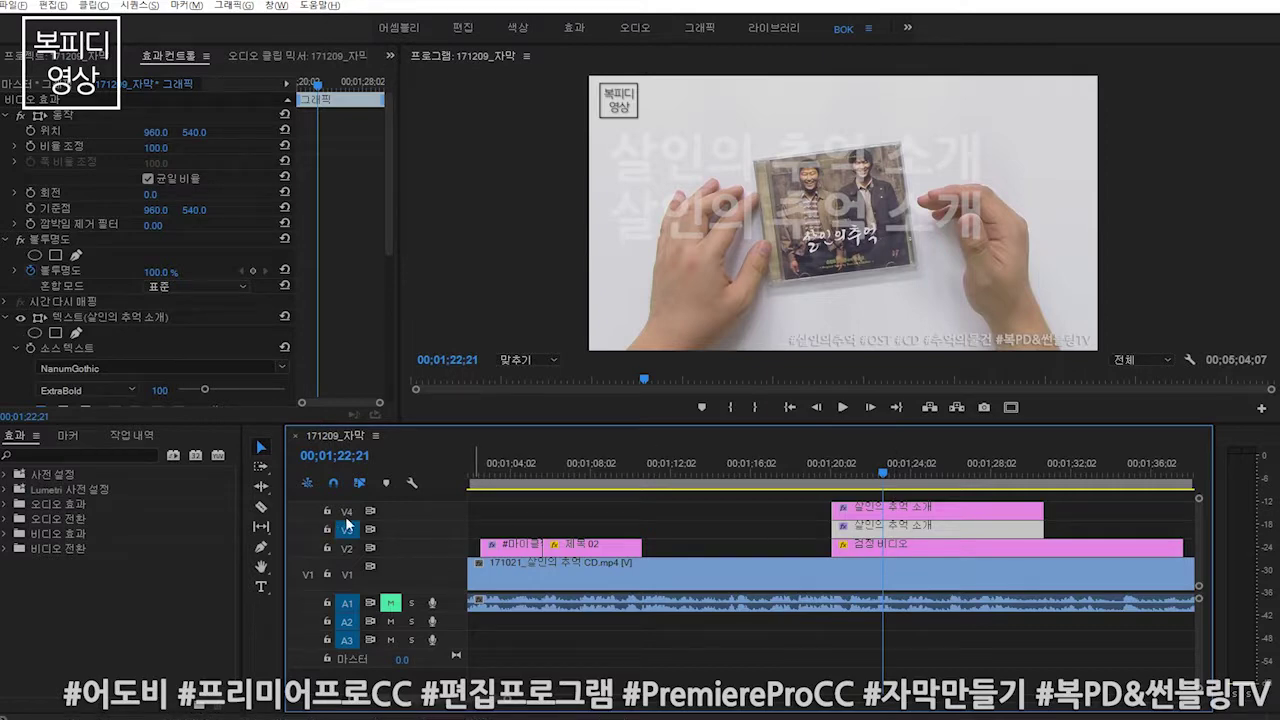
click(1081, 478)
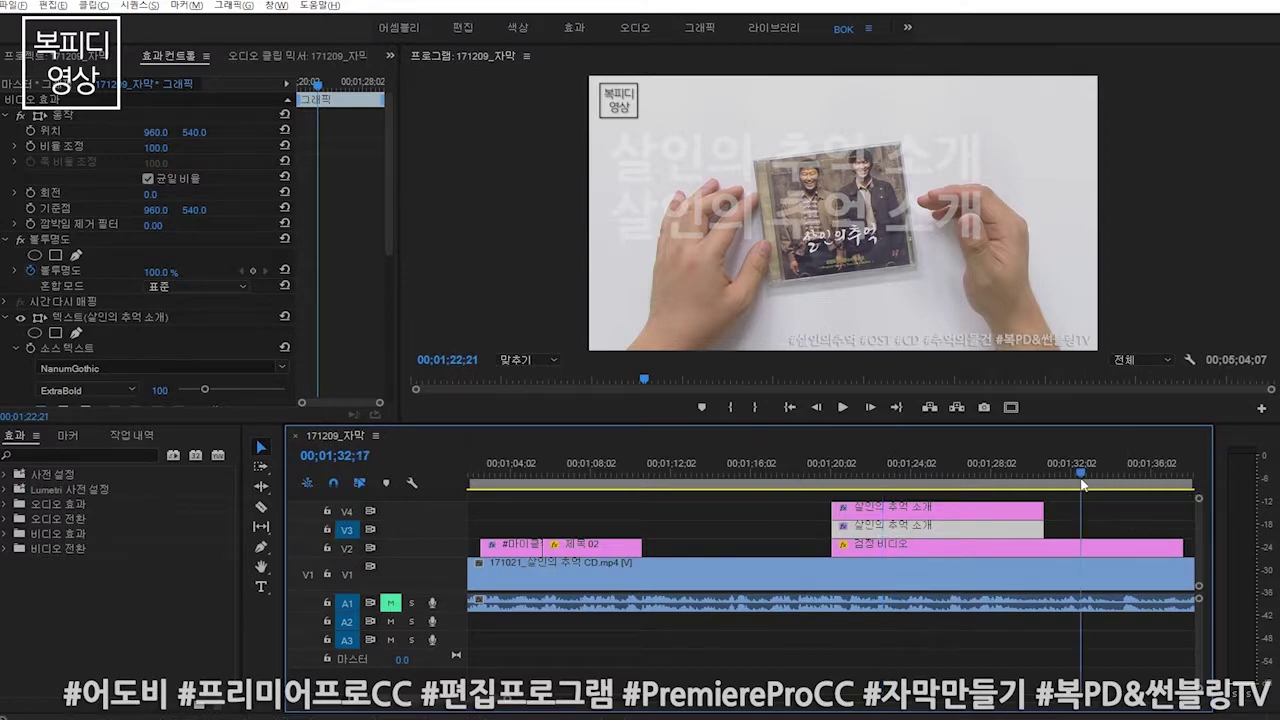
drag(1081, 484, 698, 485)
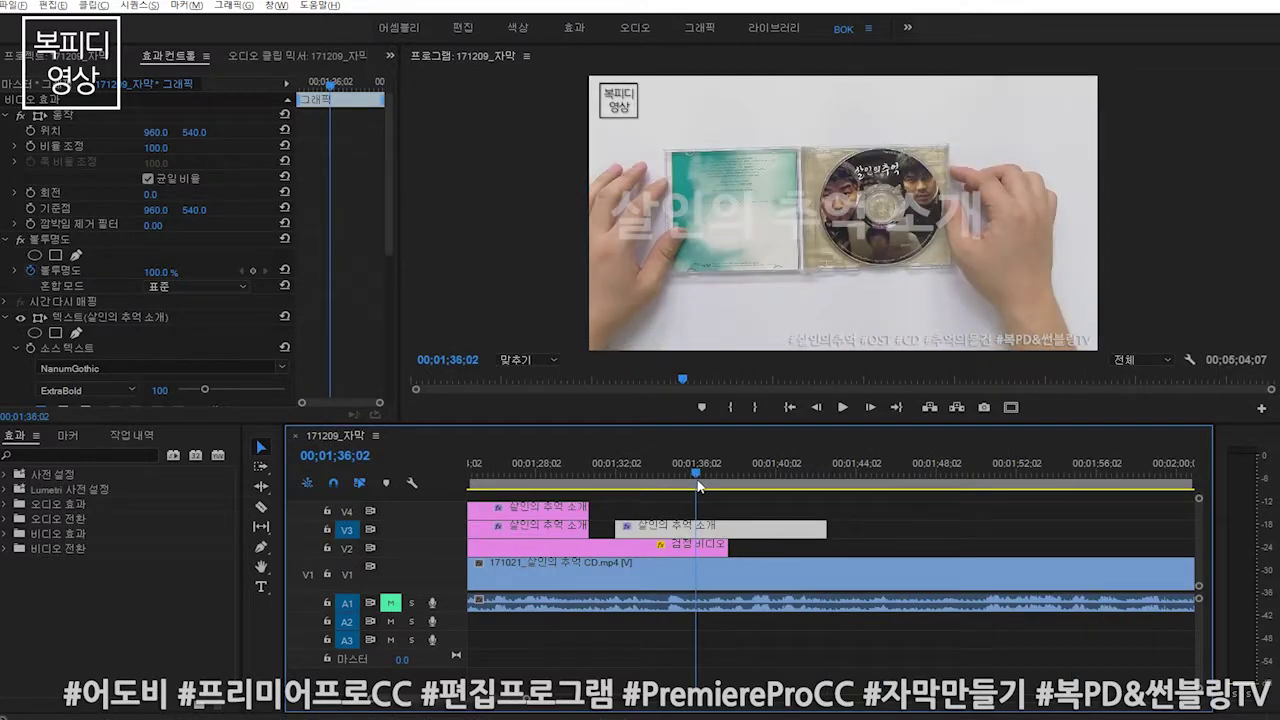
- Shift the V3 title earlier, place a shortened copy on V4, and lengthen the V3 title
drag(646, 531, 621, 531)
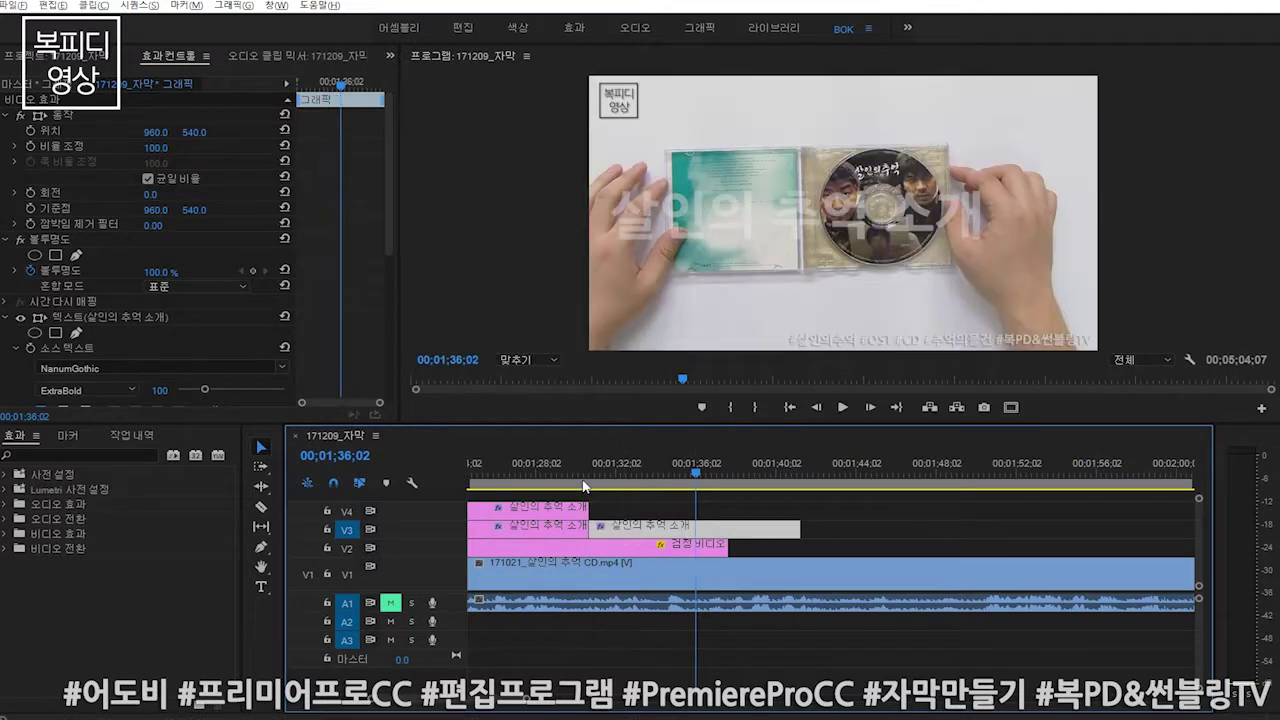
click(486, 478)
scroll(600, 520, up, 3)
drag(902, 528, 690, 510)
click(346, 511)
drag(559, 510, 797, 512)
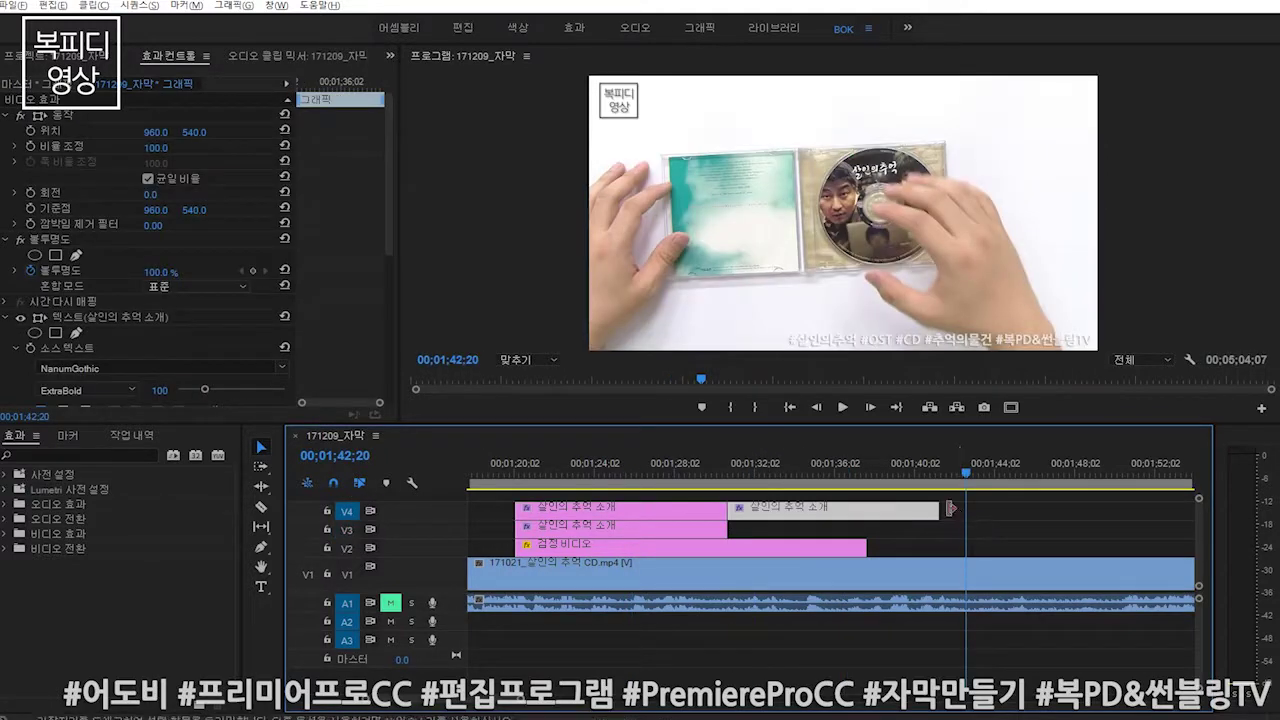
drag(953, 506, 819, 511)
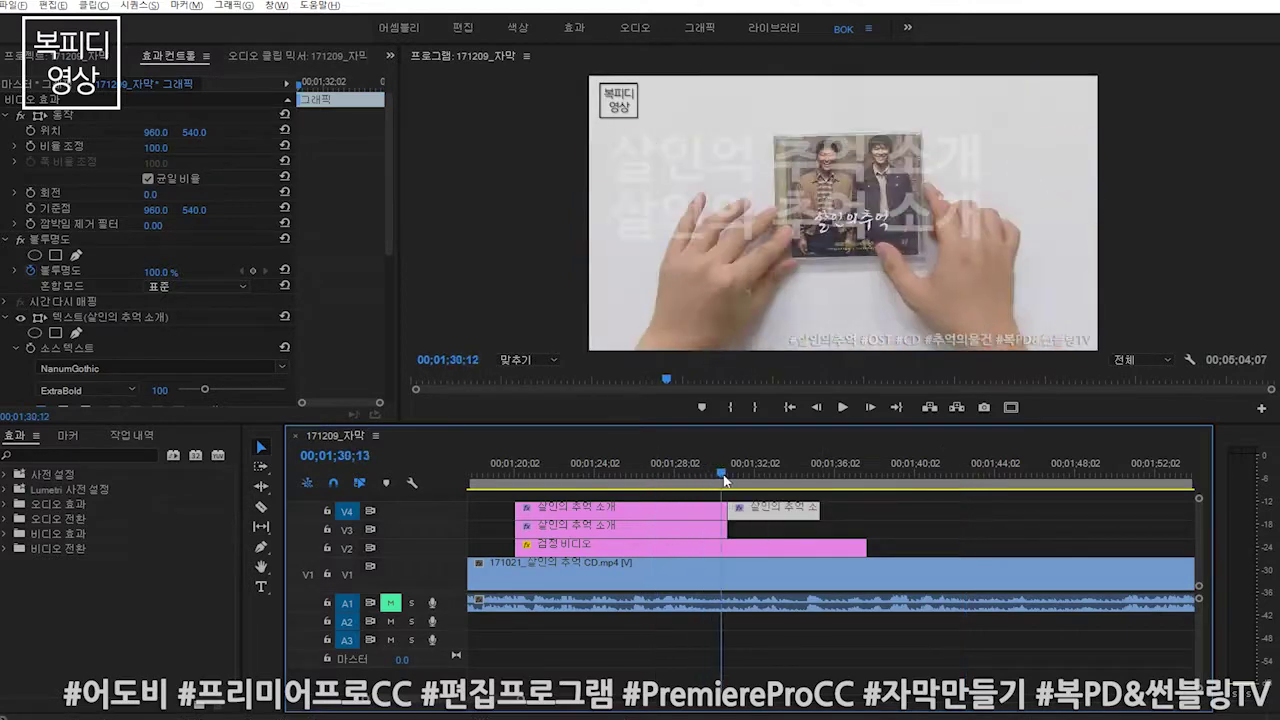
drag(728, 525, 866, 527)
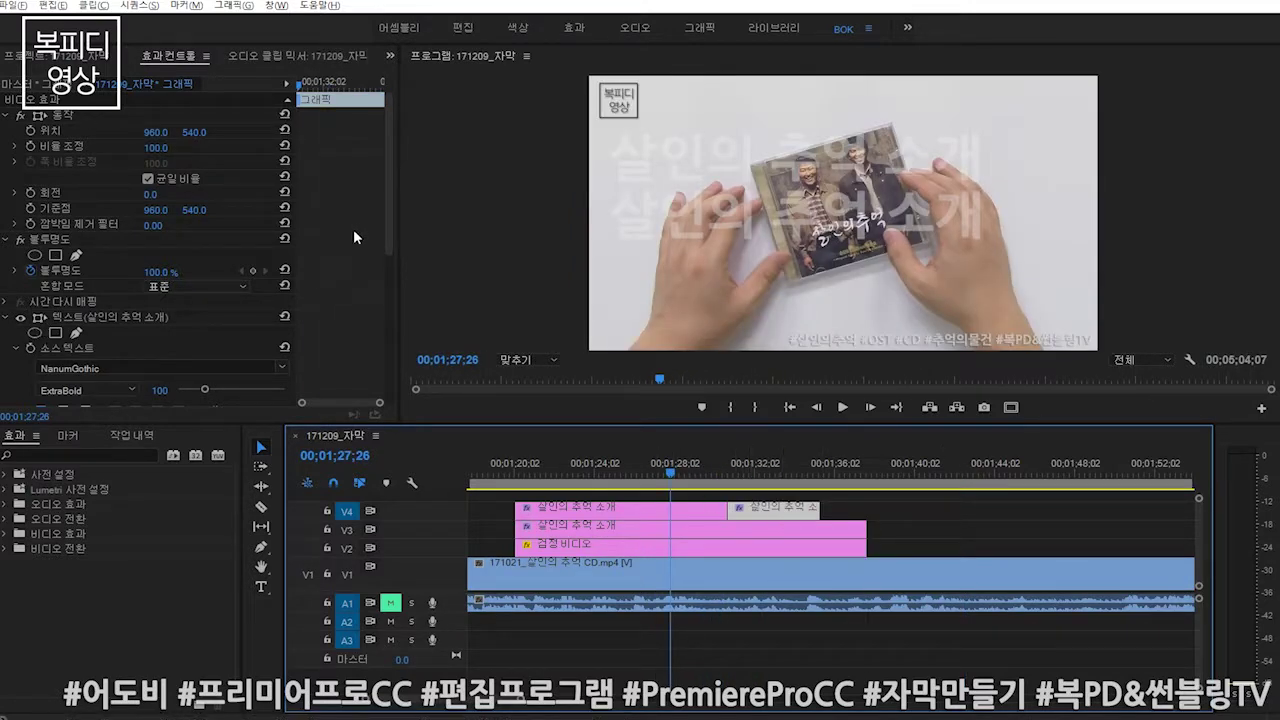
- Set the title's opacity to 100% and close the gap between the two V4 title clips
drag(384, 216, 379, 349)
drag(156, 370, 314, 351)
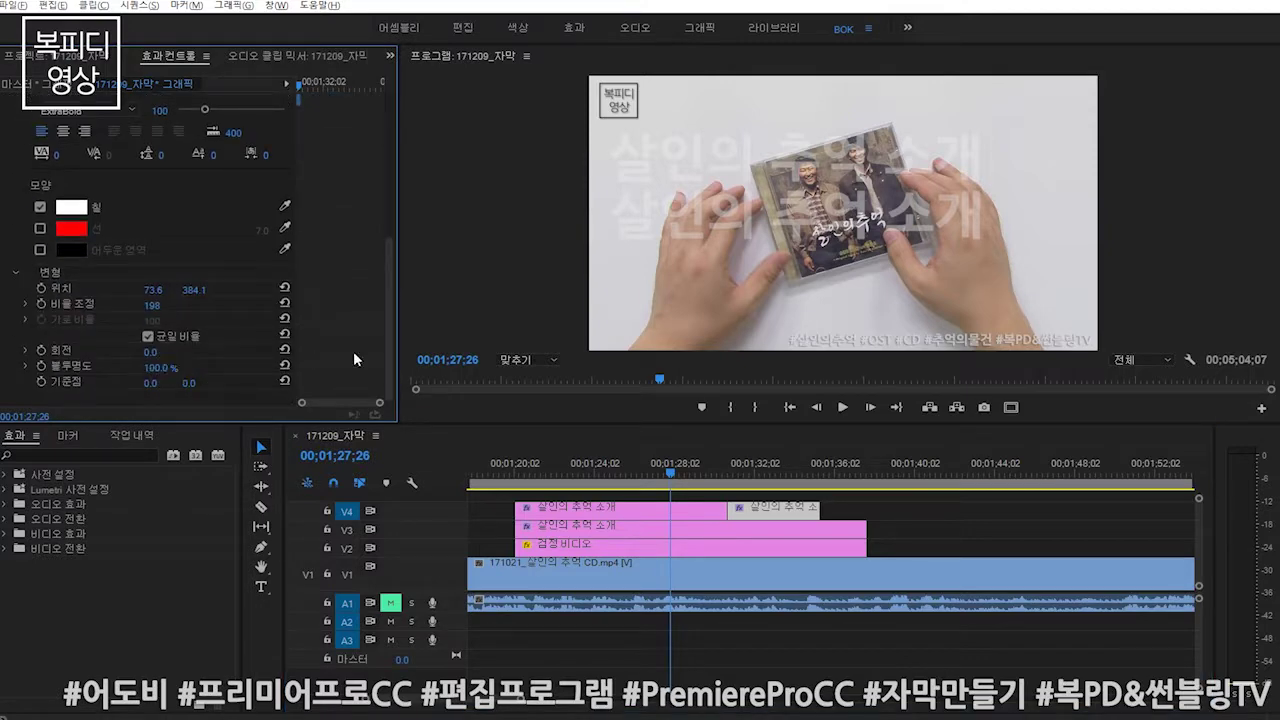
click(521, 463)
click(712, 513)
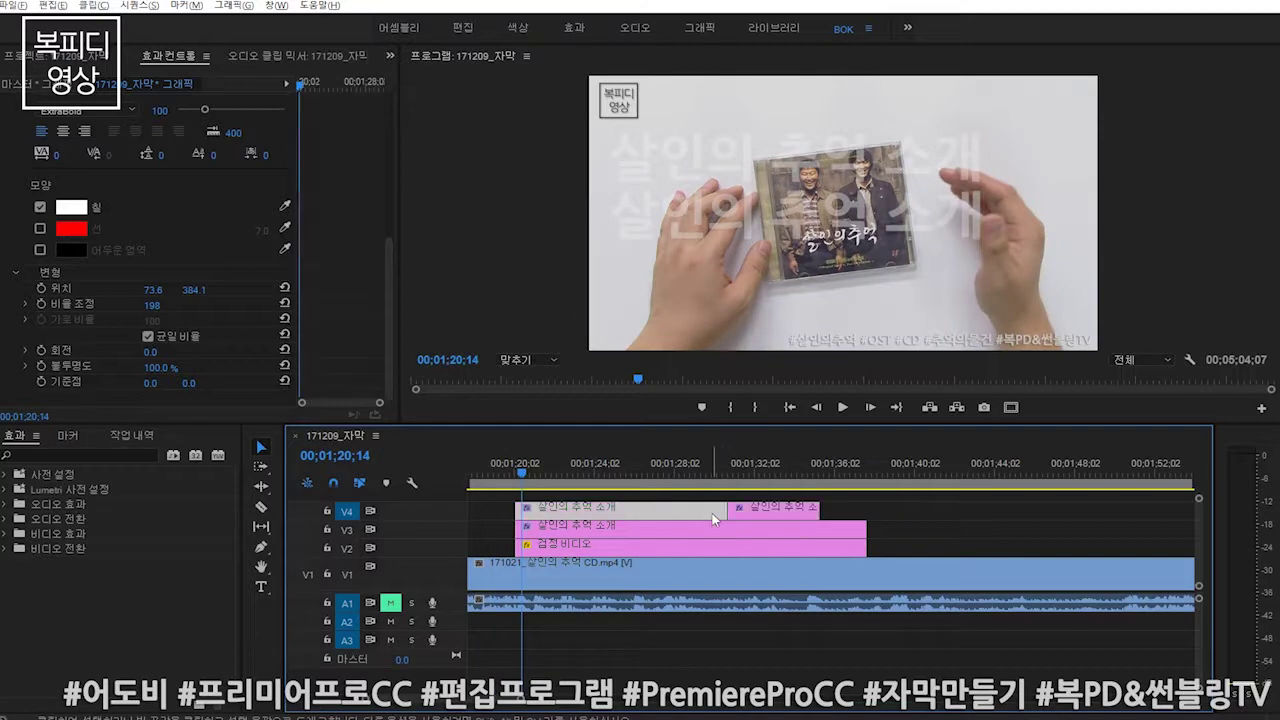
drag(722, 508, 652, 508)
drag(745, 508, 771, 508)
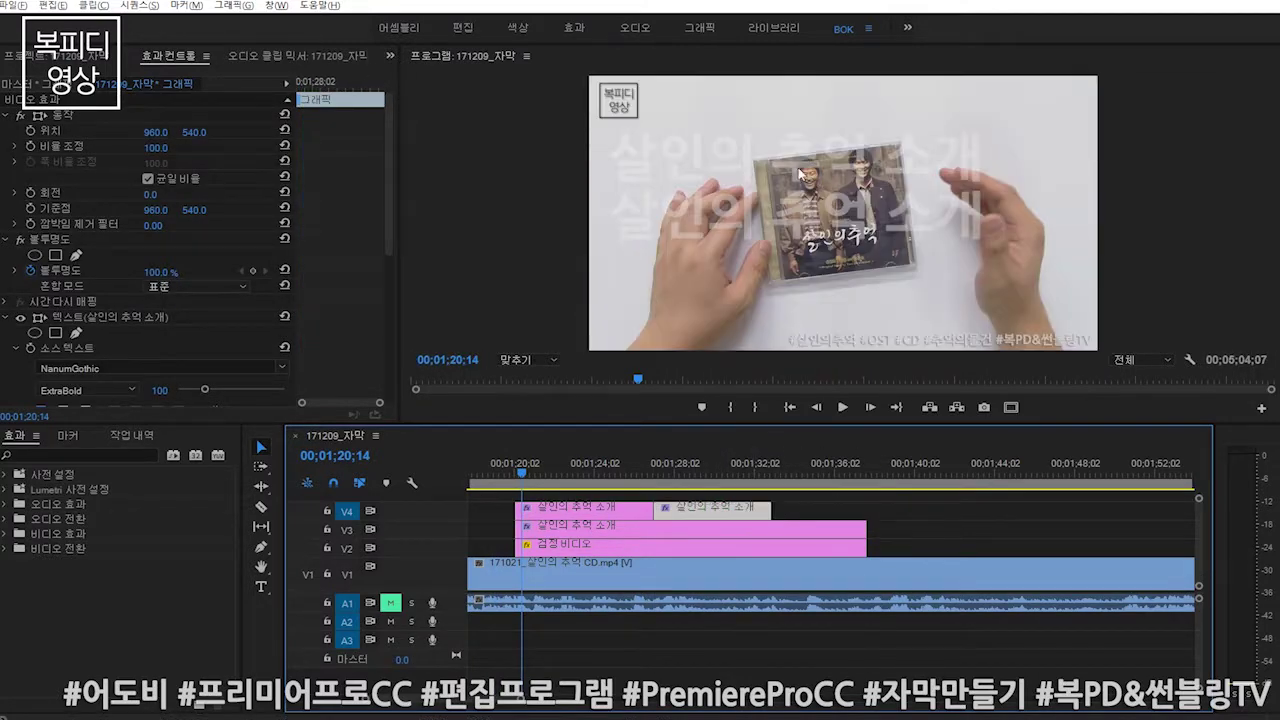
- Preview the stacked titles around 00;01;25–00;01;27
click(622, 470)
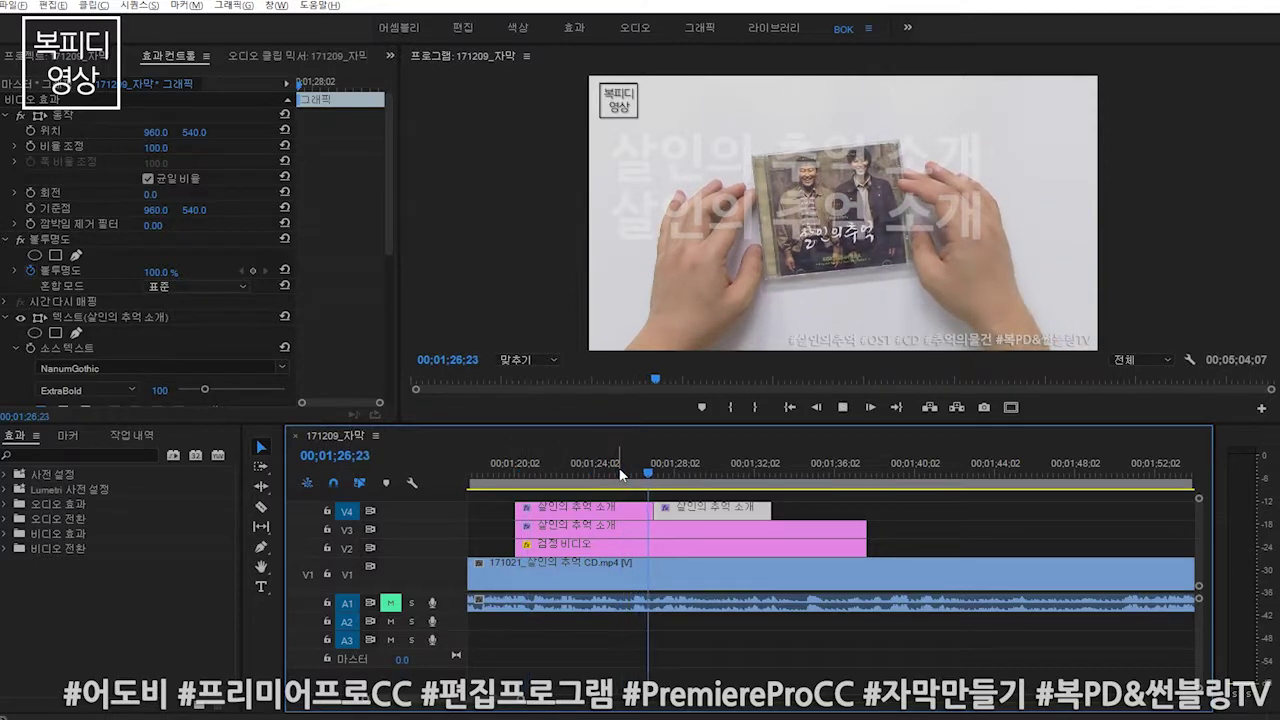
key(space)
drag(613, 484, 657, 484)
- Move the later V4 title clip down to V3 and check it near 00;01;30
click(723, 535)
key(Down)
key(Down)
scroll(743, 514, down, 3)
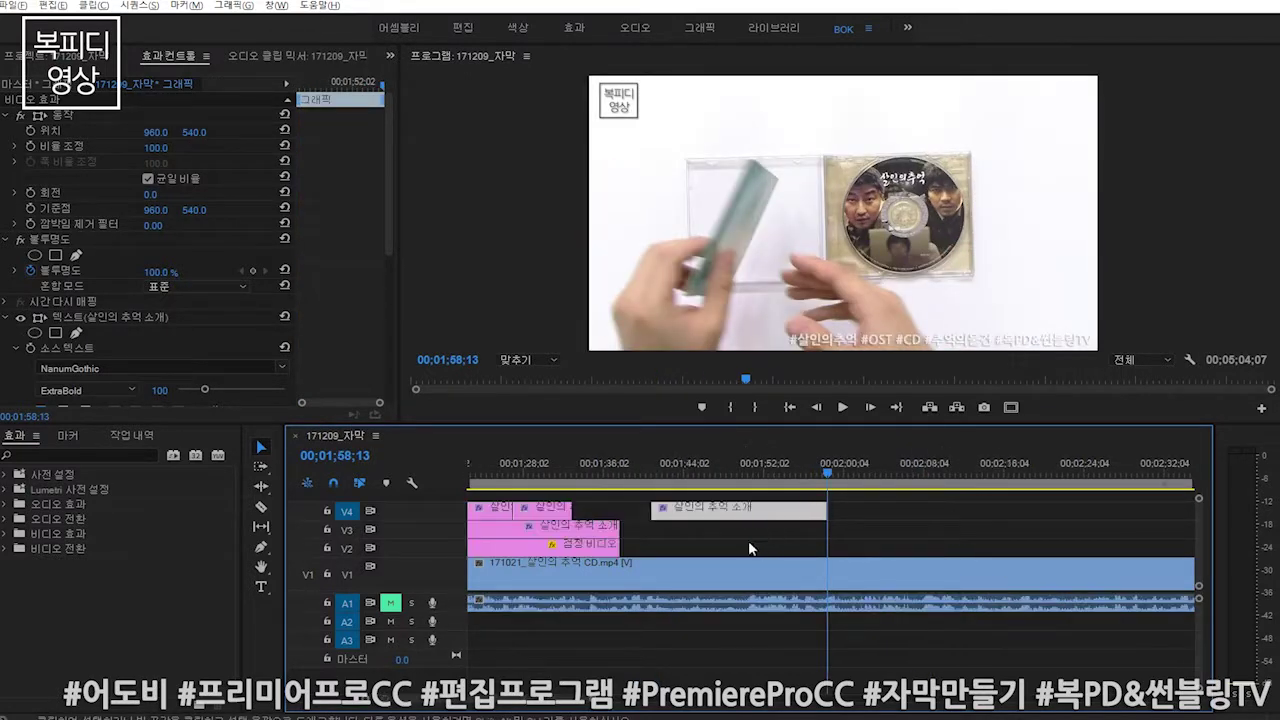
mouse_move(743, 514)
mouse_down()
mouse_move(782, 530)
mouse_move(760, 531)
mouse_up()
drag(384, 228, 347, 403)
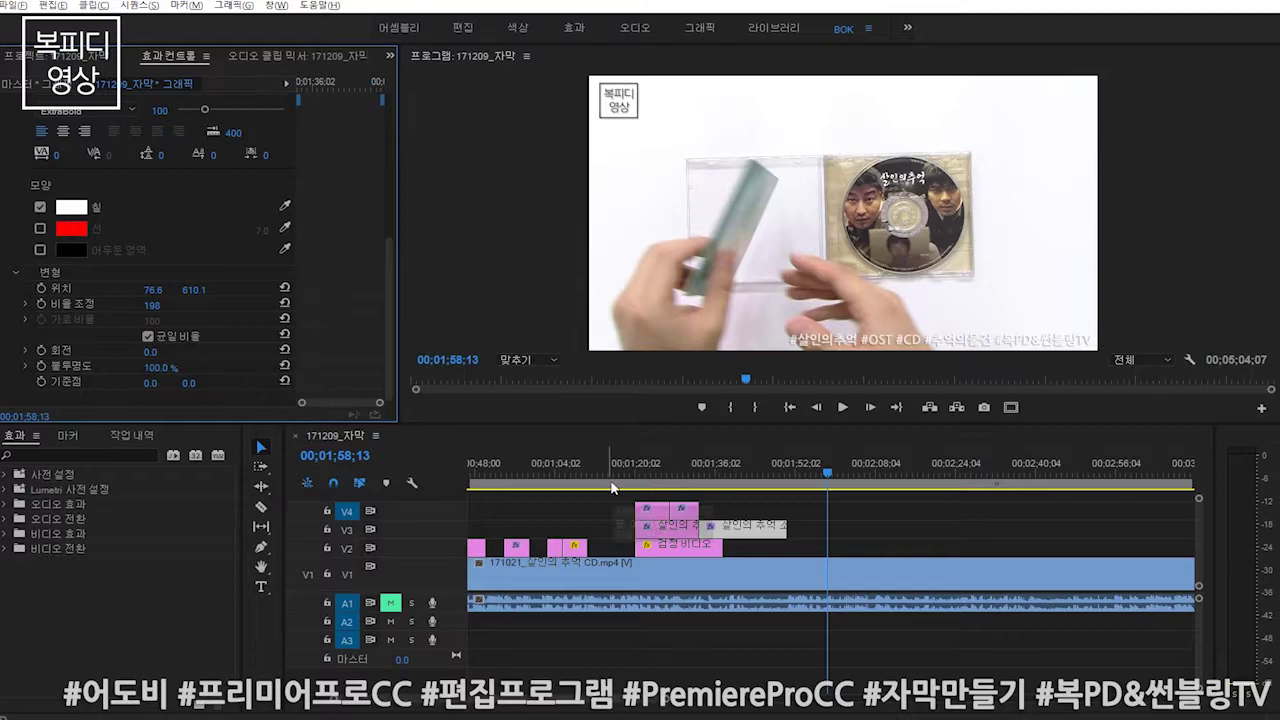
click(687, 472)
drag(690, 472, 682, 472)
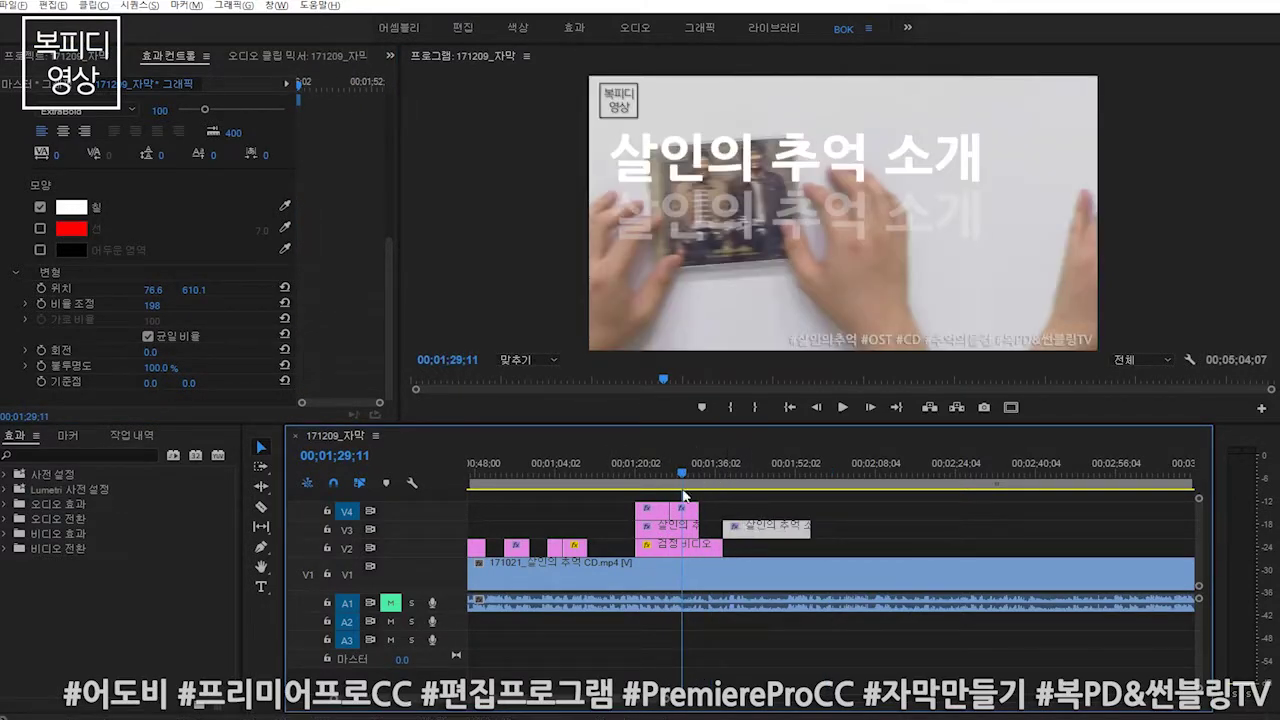
- Move the title clip back up to V4 and review the layered 소개 titles
drag(727, 527, 756, 507)
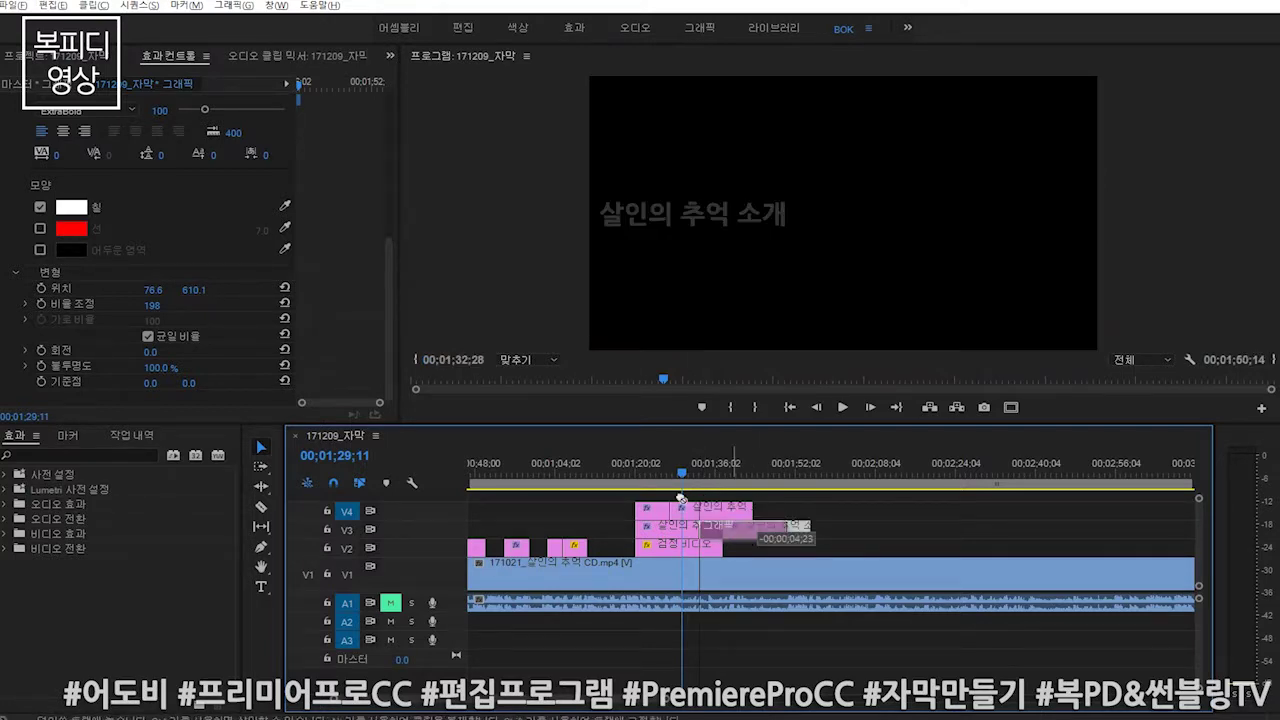
click(645, 472)
mouse_move(645, 478)
mouse_down()
mouse_move(709, 486)
mouse_move(658, 490)
mouse_up()
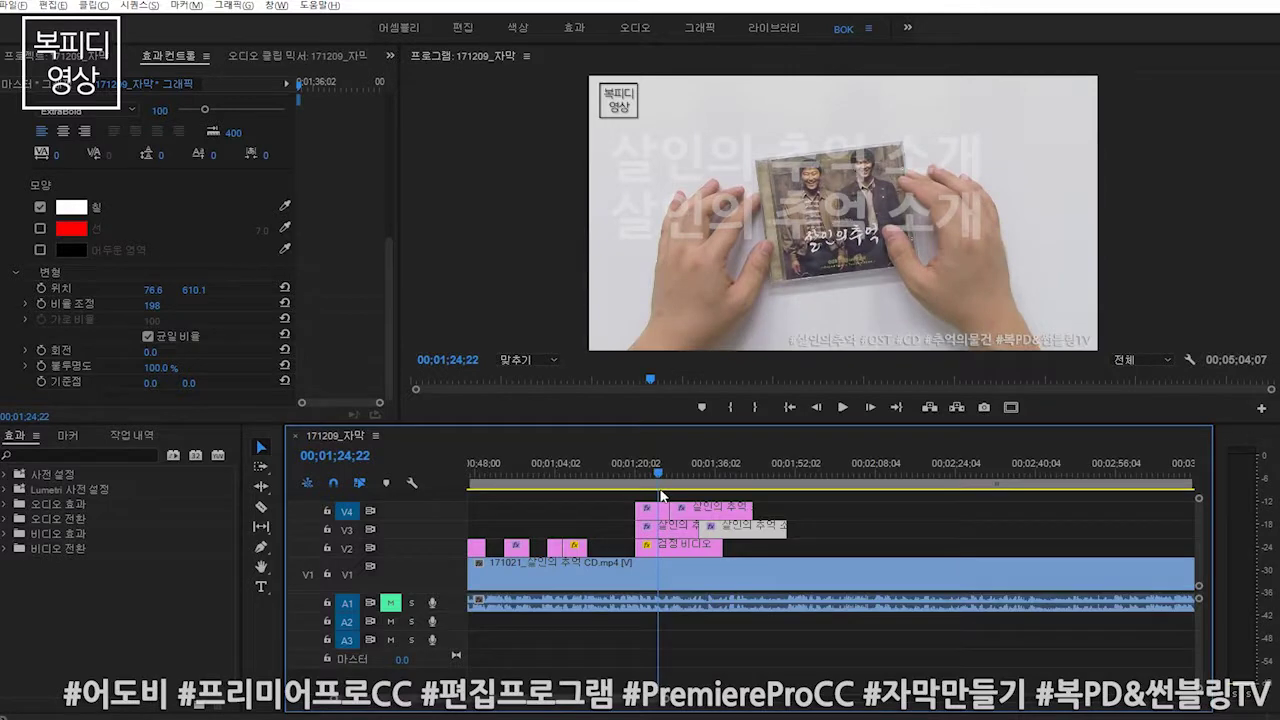
scroll(587, 490, up, 2)
mouse_move(750, 478)
mouse_down()
mouse_move(1237, 496)
mouse_move(800, 498)
mouse_up()
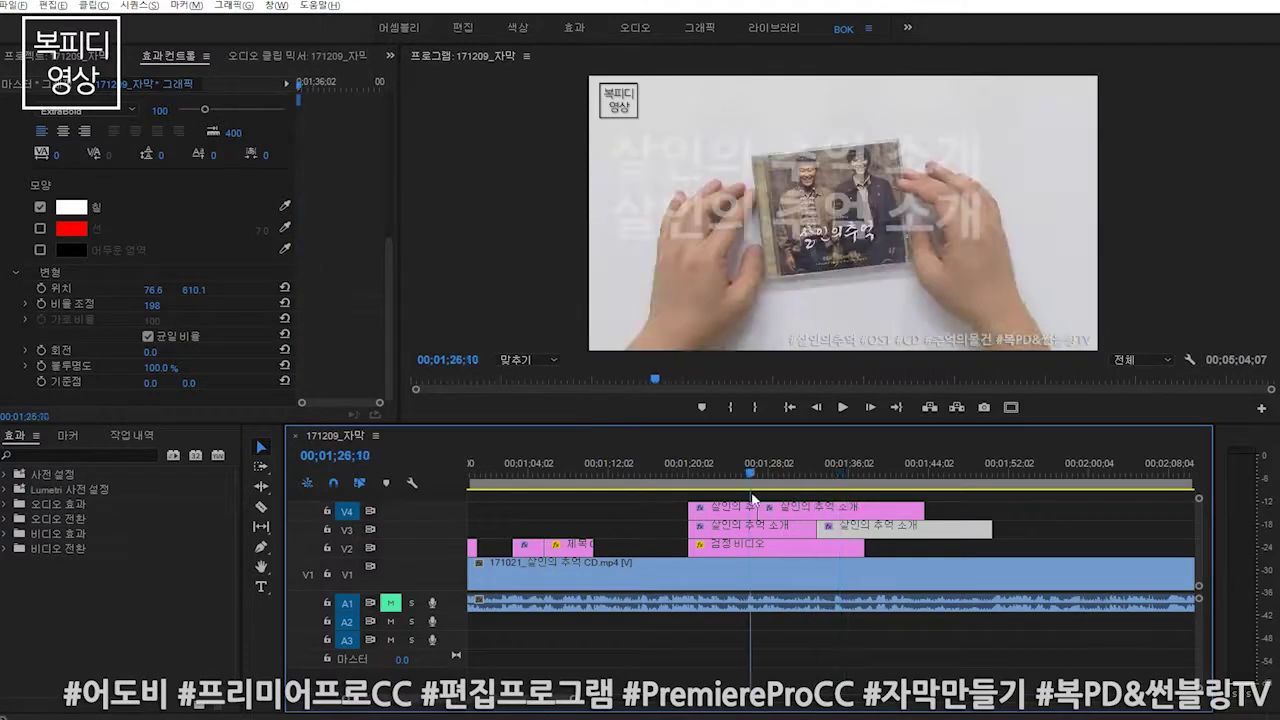
drag(800, 498, 836, 499)
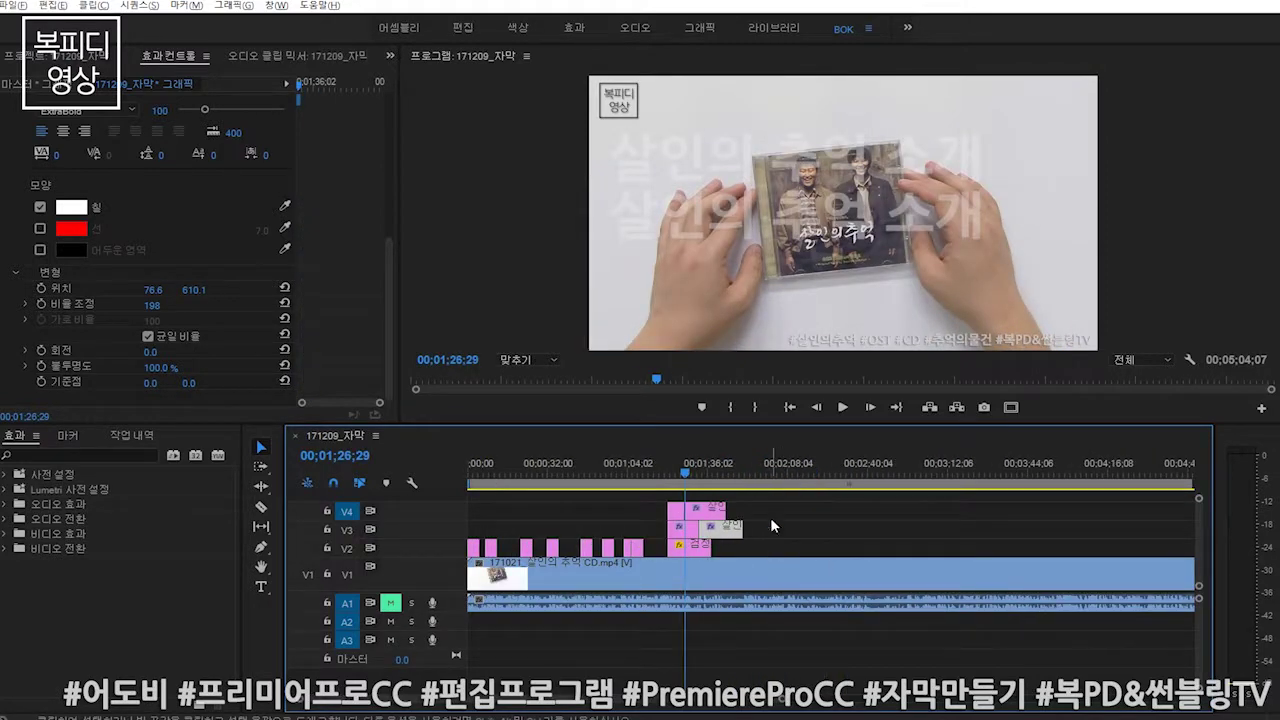
- Zoom the timeline in and expand the A1 audio track to show its waveform
key(minus)
key(minus)
key(minus)
key(equal)
key(equal)
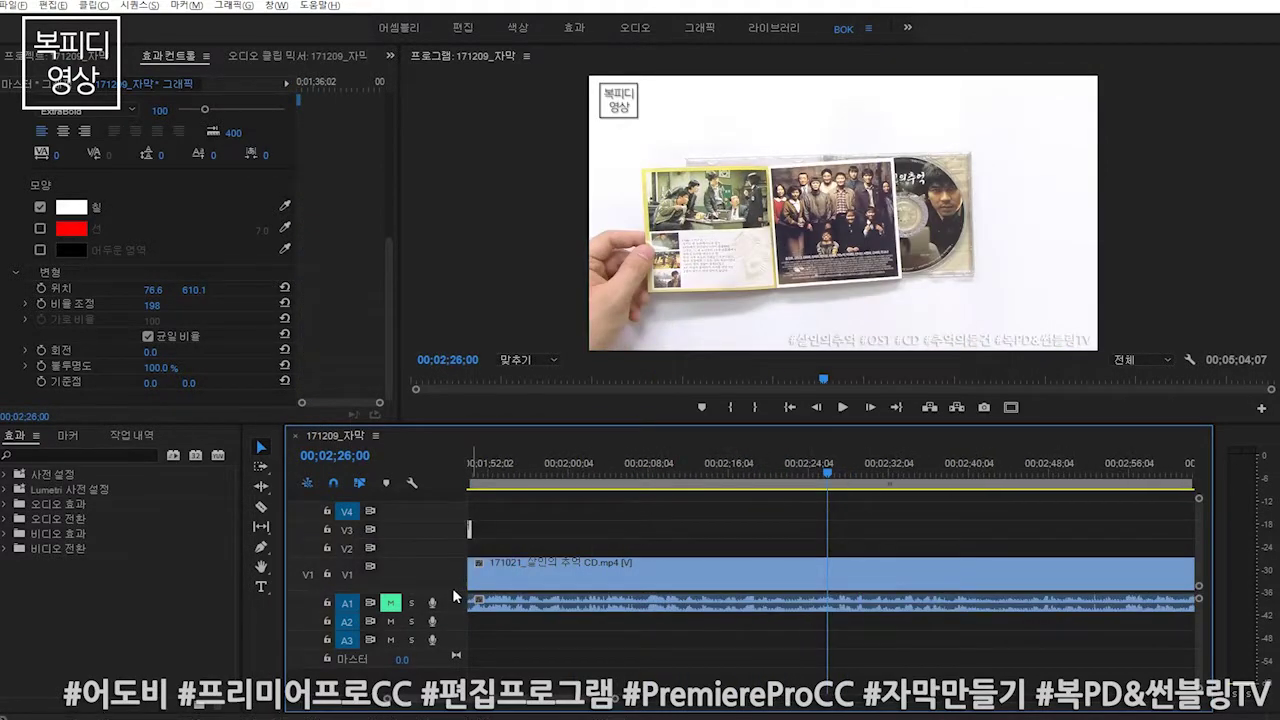
double_click(455, 620)
double_click(455, 619)
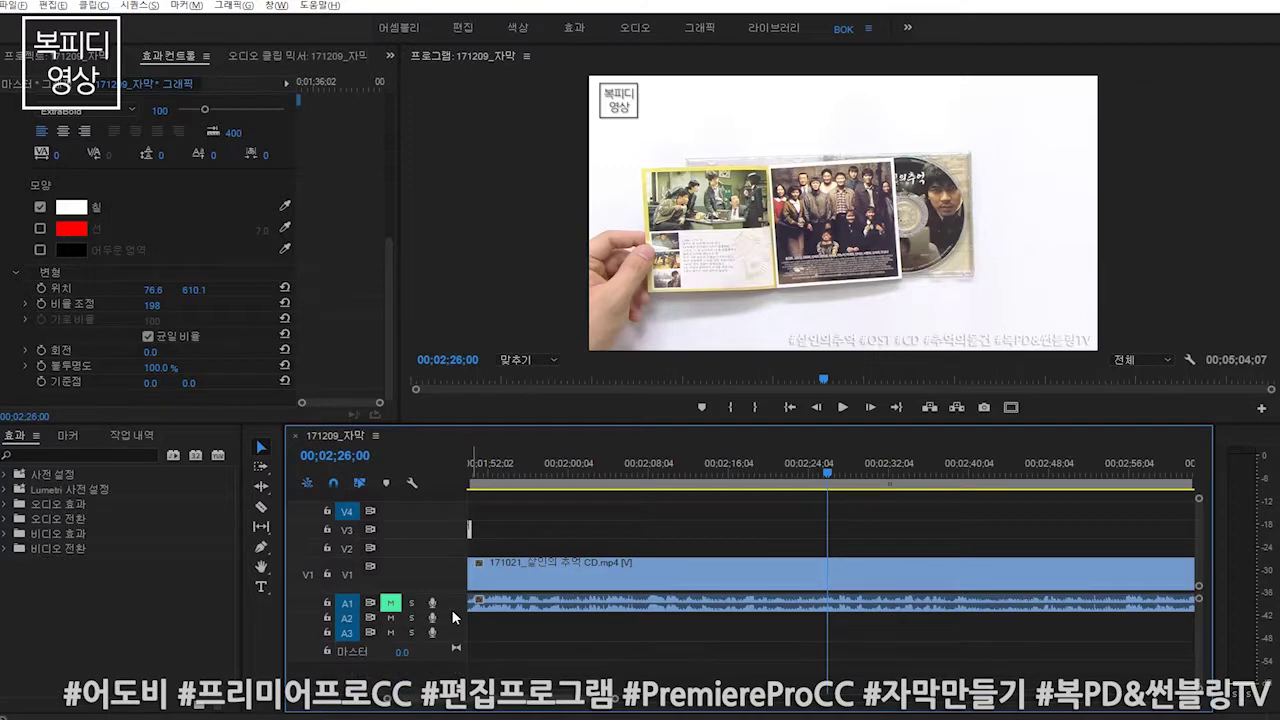
double_click(447, 601)
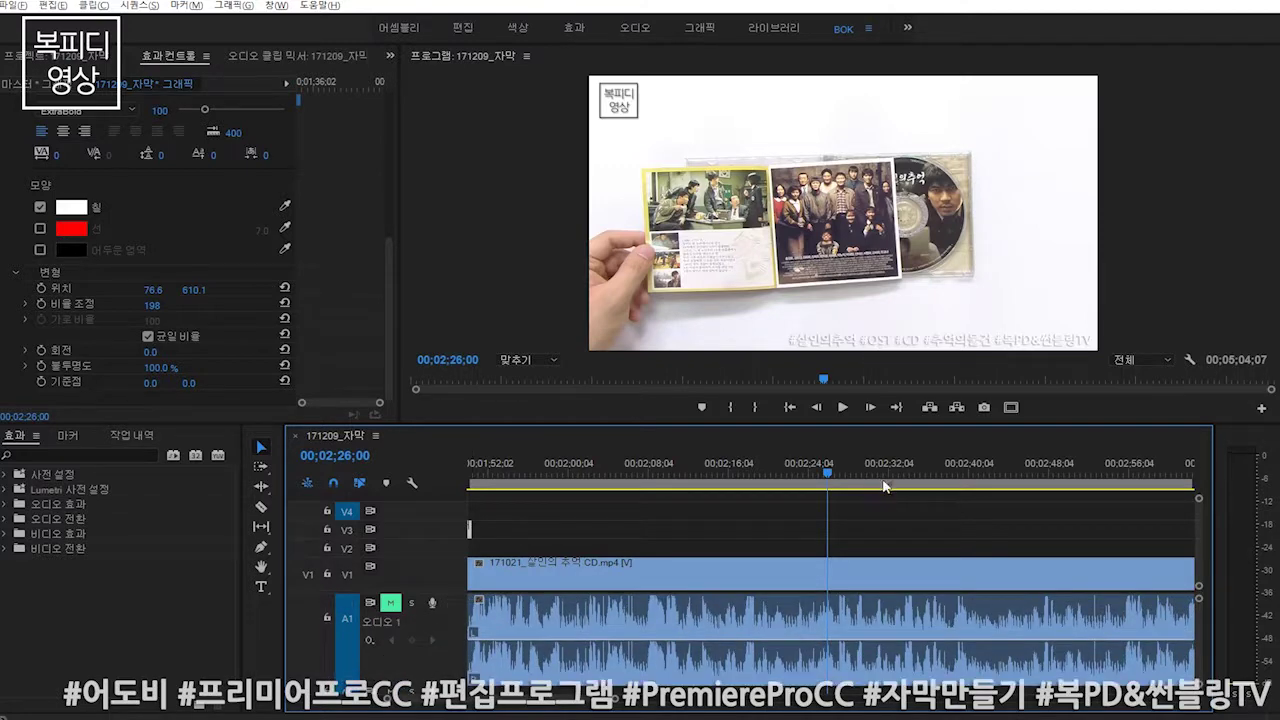
- Scrub around 02;04–02;08, then return to the sequence start and zoom in
click(616, 473)
drag(616, 475, 651, 475)
key(minus)
key(minus)
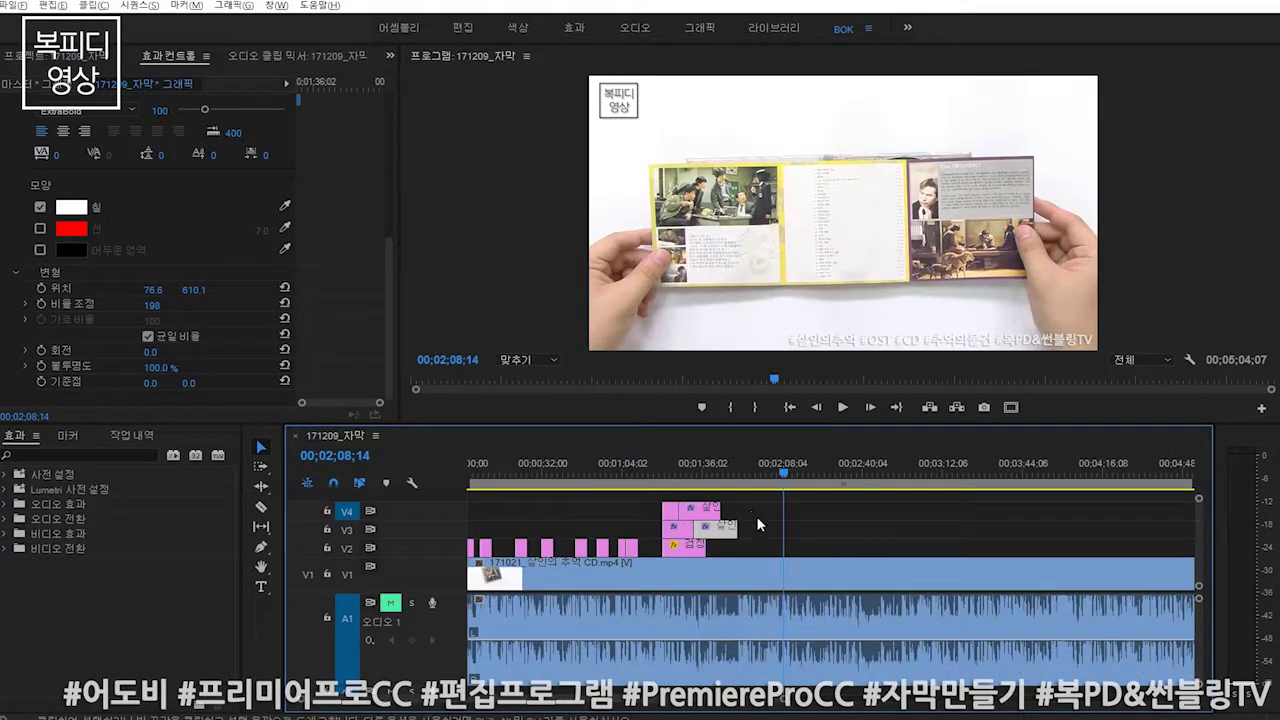
drag(637, 472, 783, 479)
key(minus)
key(minus)
key(Home)
key(equal)
key(equal)
key(equal)
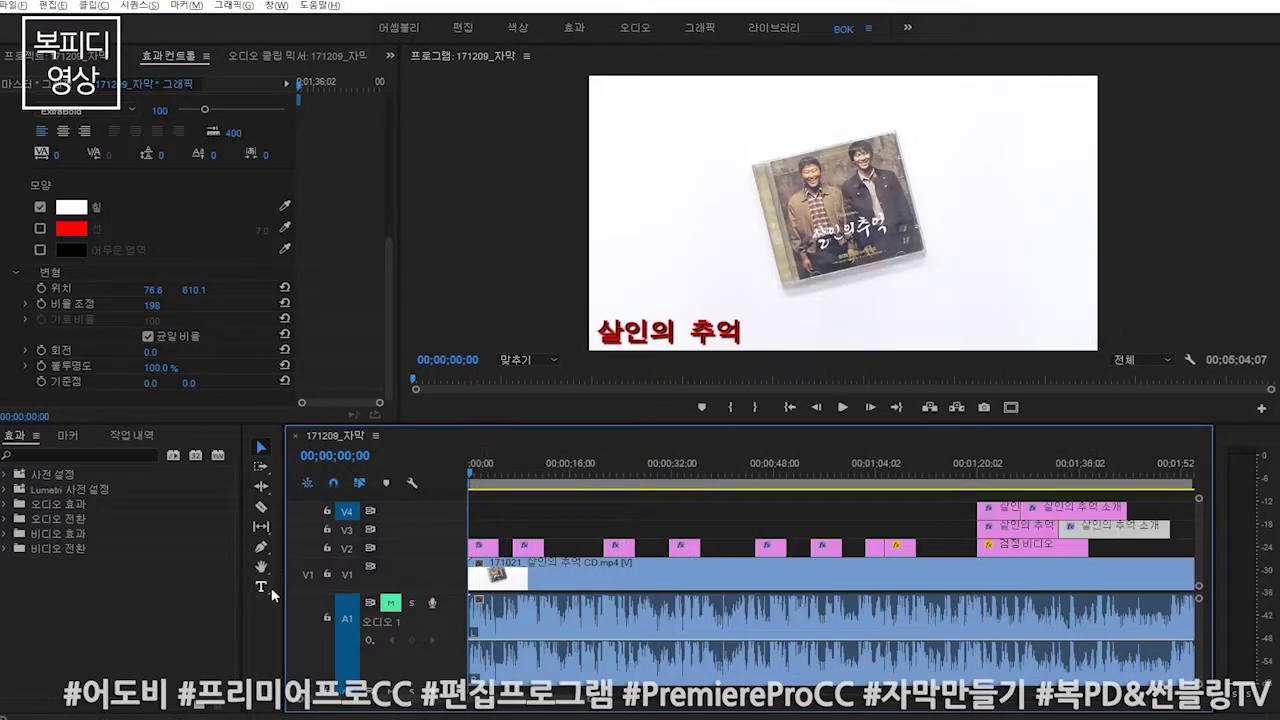
click(265, 587)
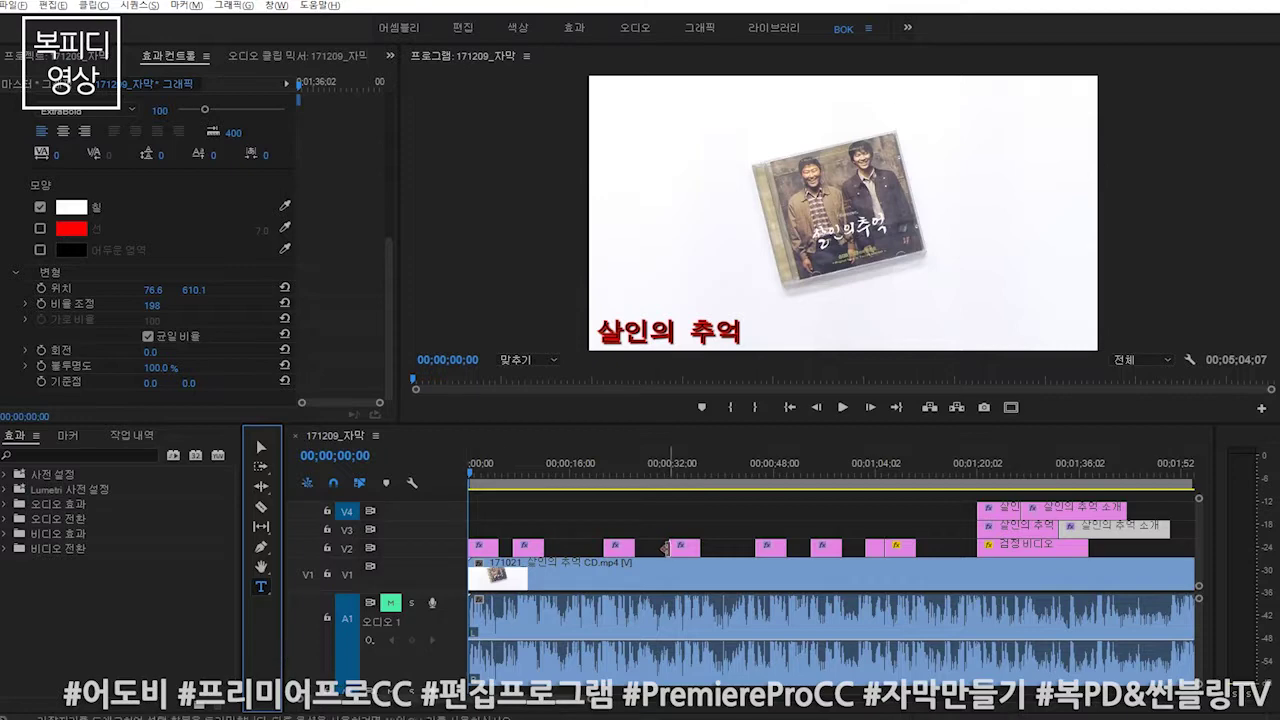
- Create a text box over the CD, type a short fragment, and backspace the stray character
click(943, 237)
text(ㅏㅣ;ㅎ러ㅣ)
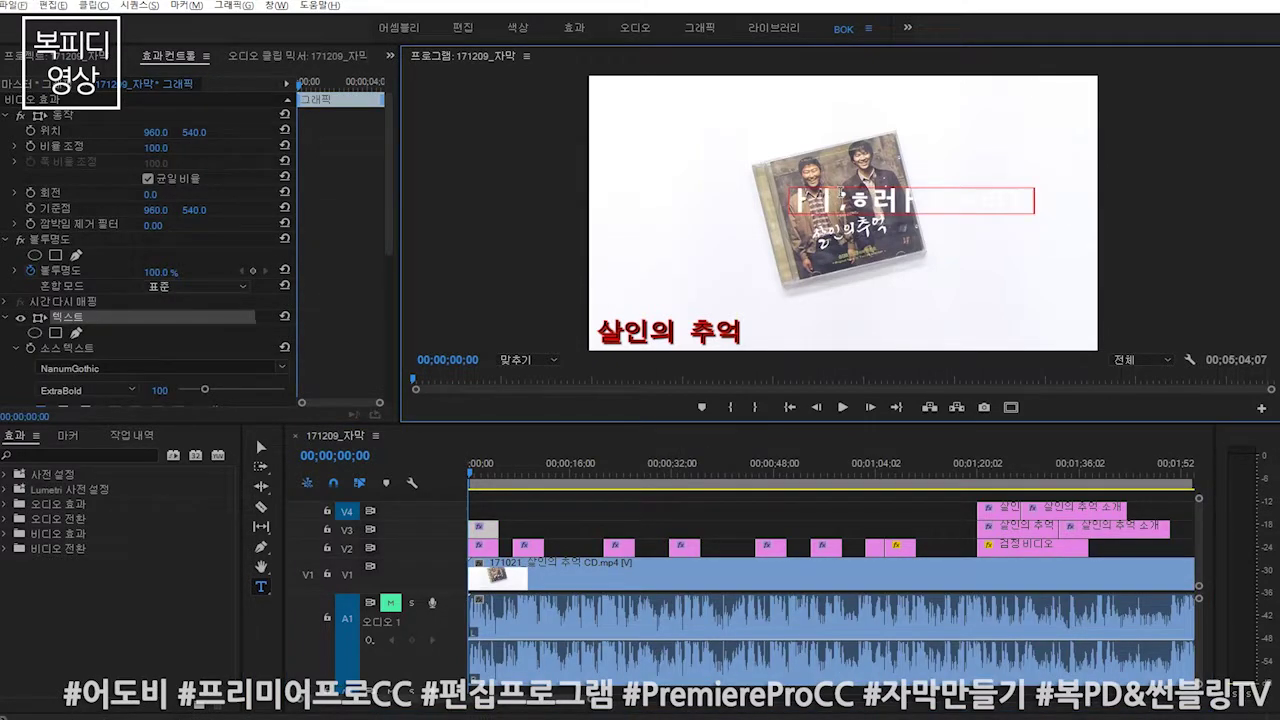
key(BackSpace)
key(BackSpace)
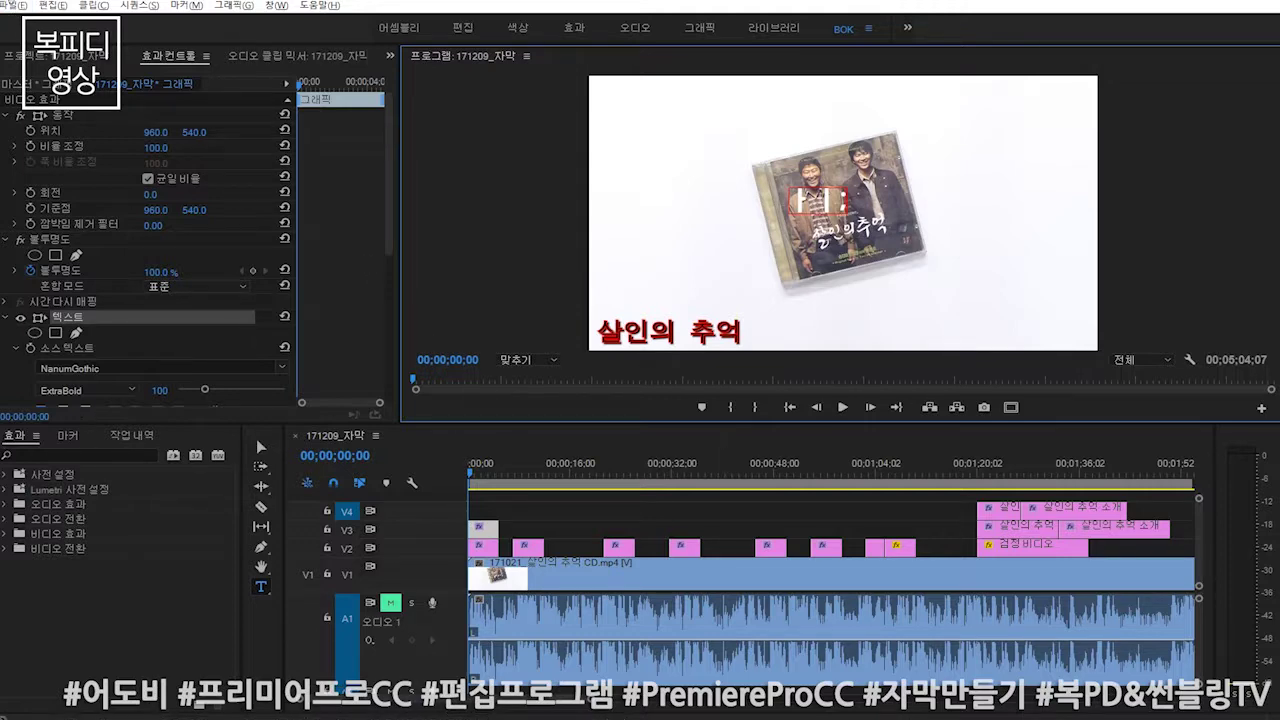
click(12, 5)
click(53, 5)
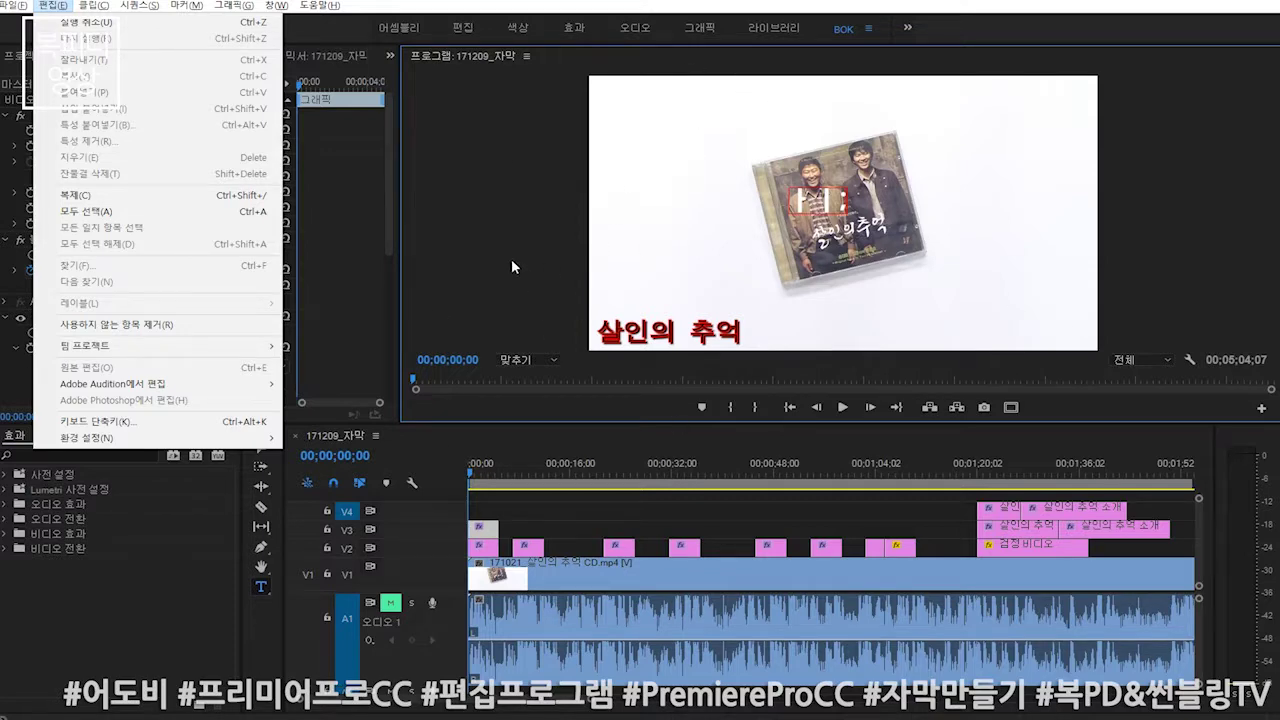
- Close the Edit menu and open the Window (창) menu
click(185, 590)
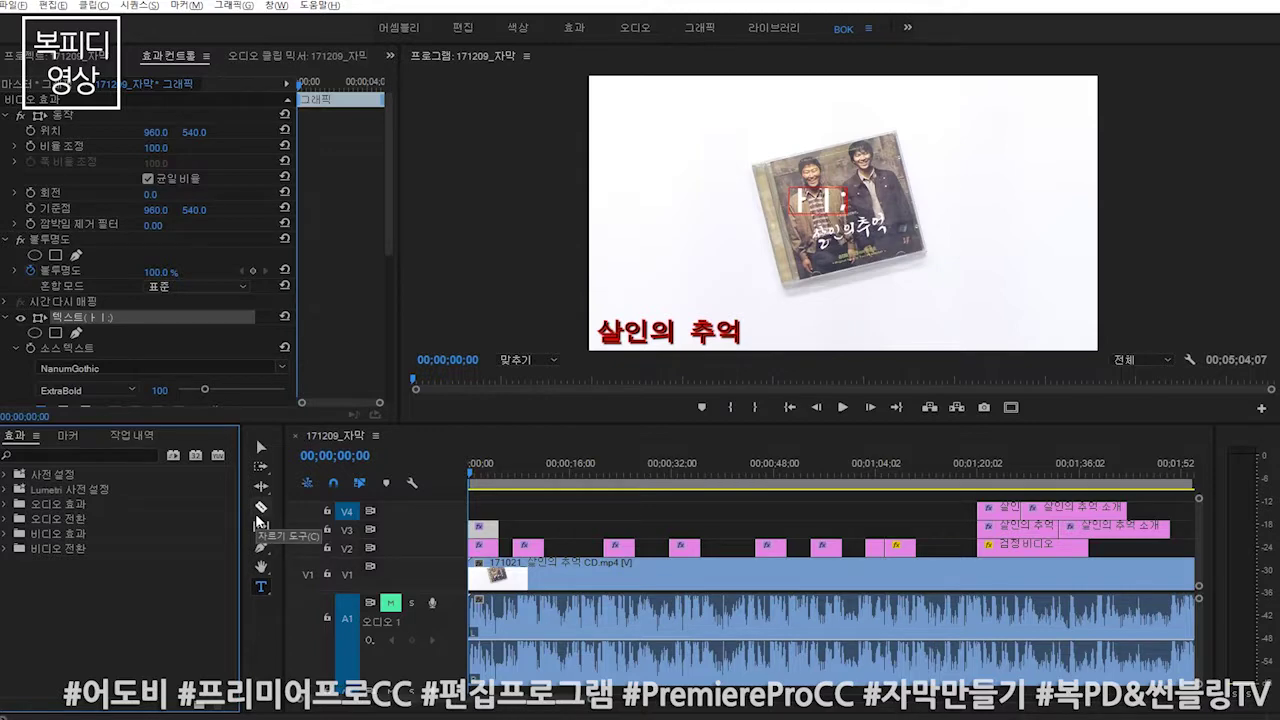
click(276, 6)
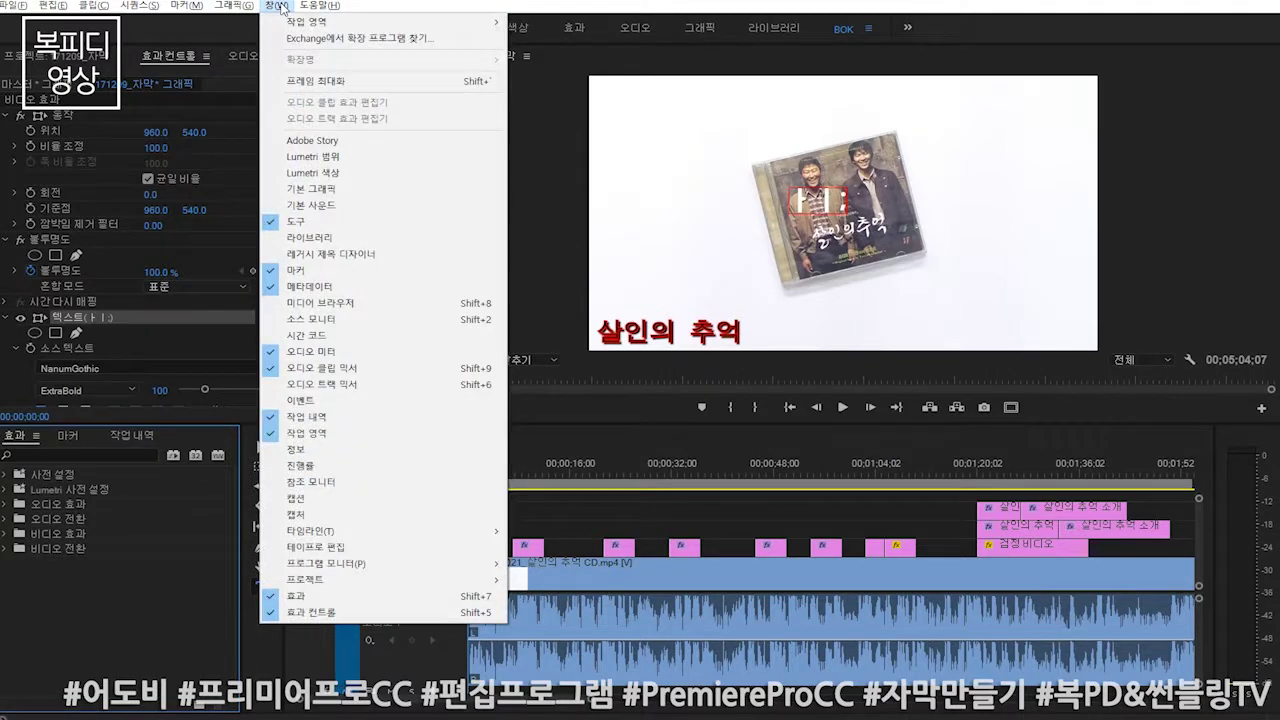